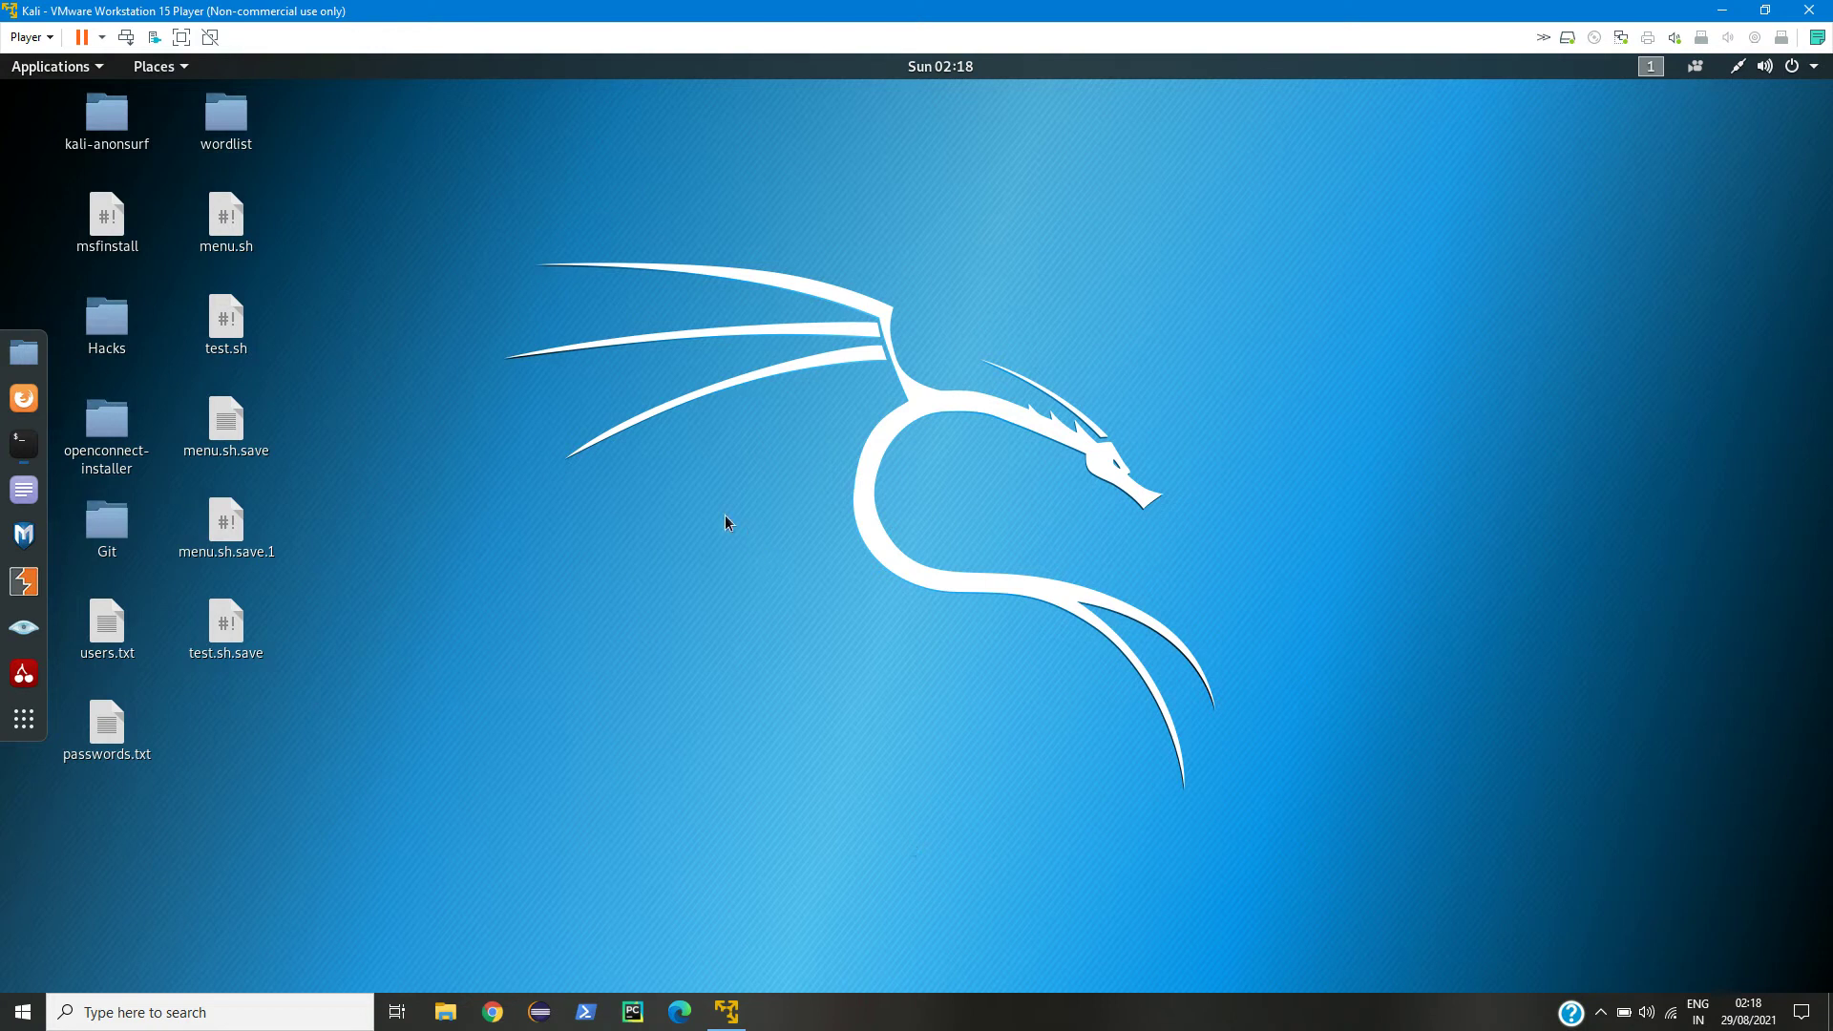
{"action": "left_click", "coordinate": [79, 70]}
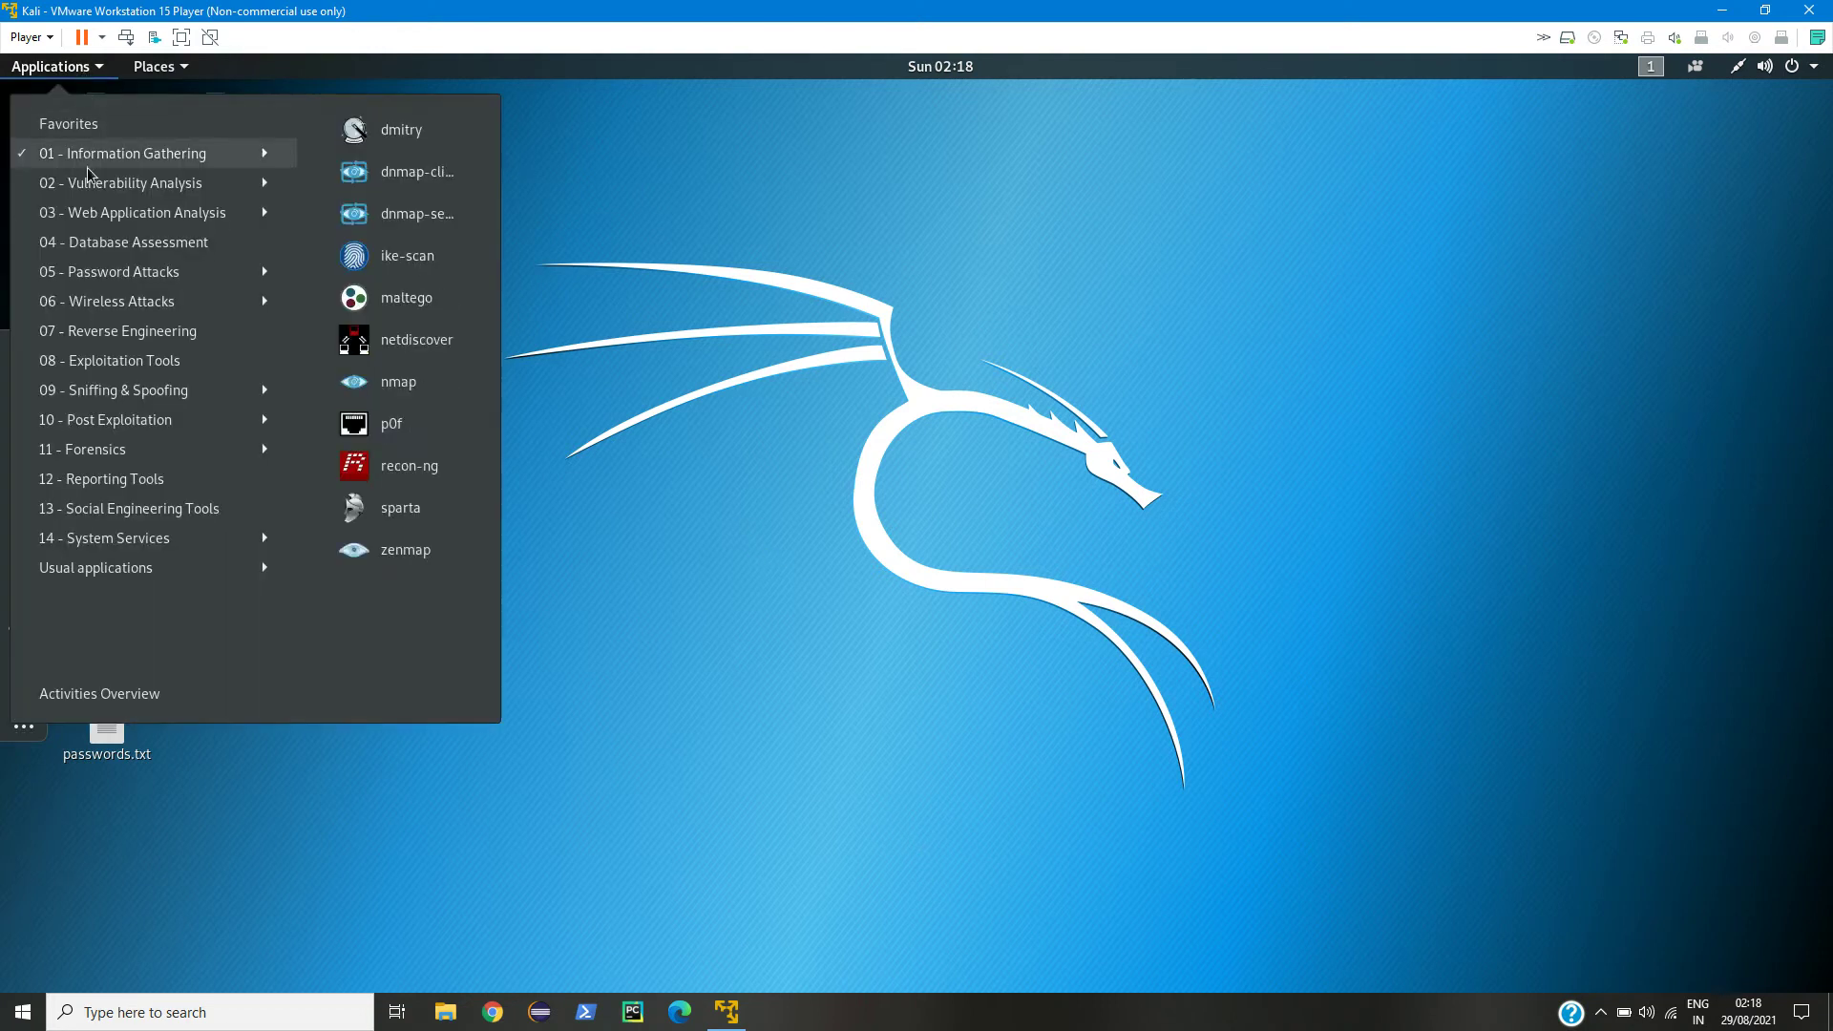
{"action": "mouse_move", "coordinate": [108, 219]}
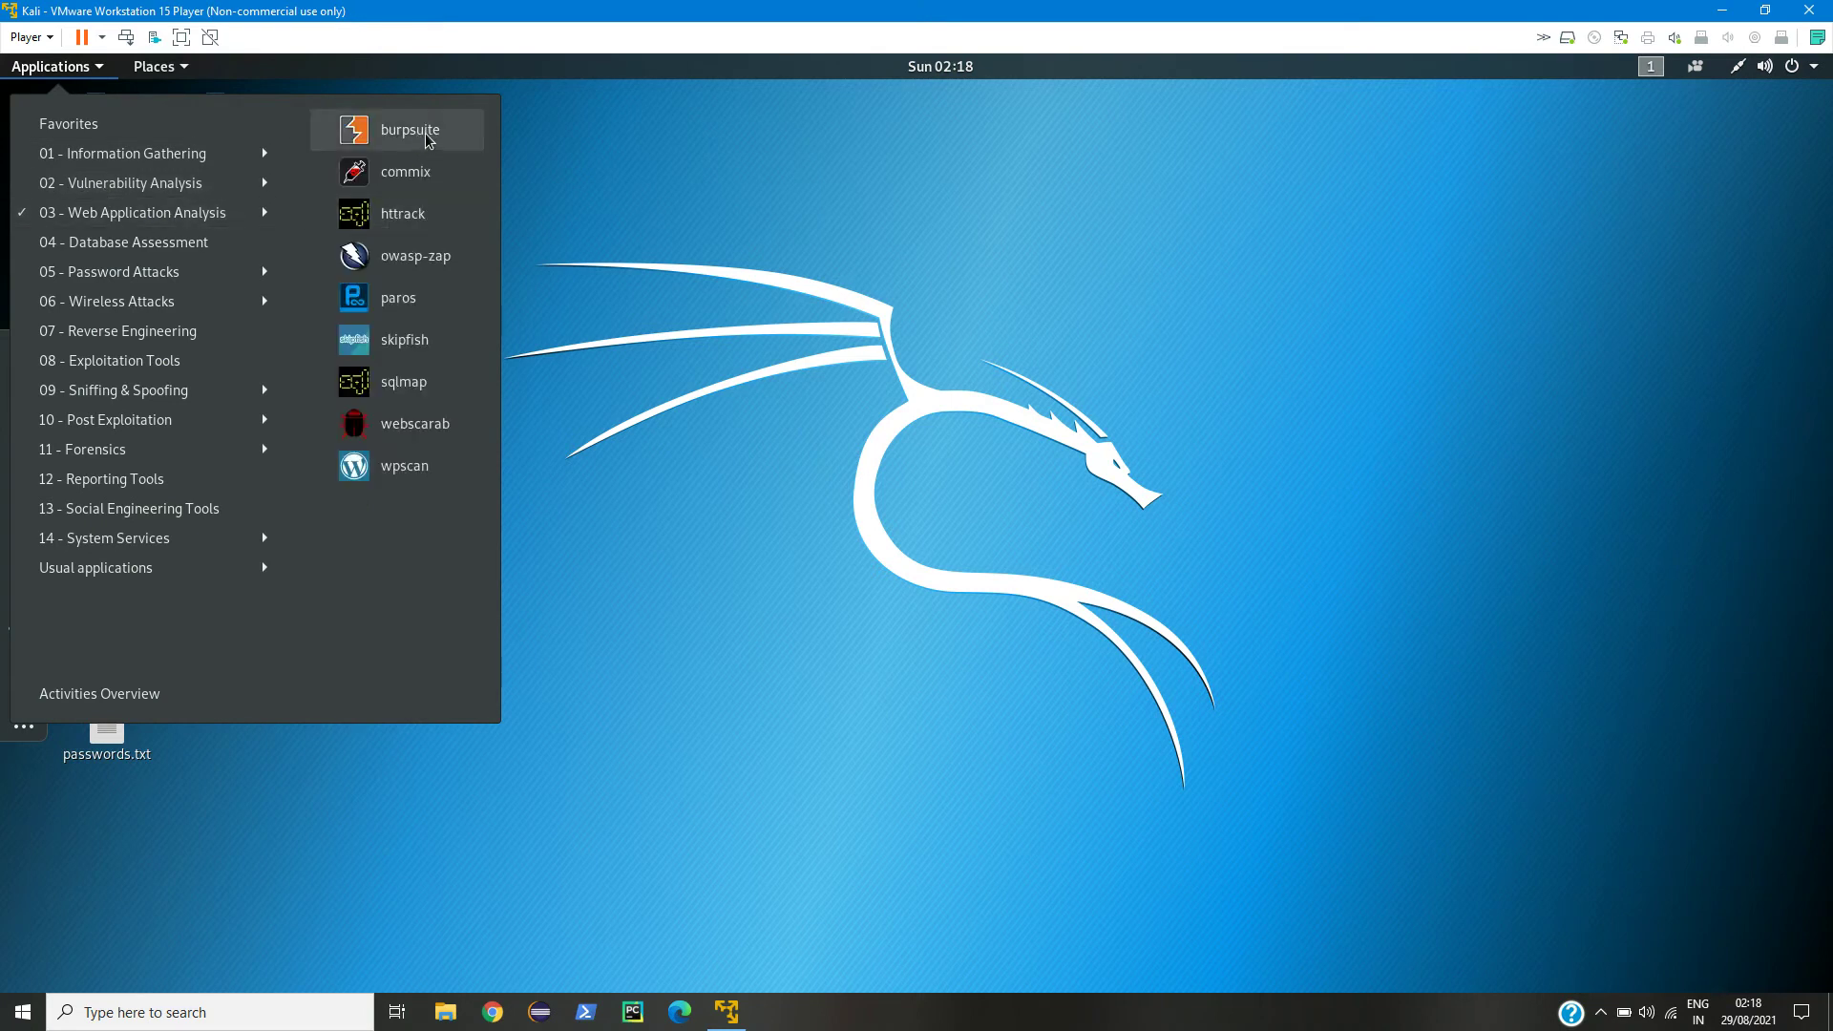
{"action": "left_click", "coordinate": [727, 253]}
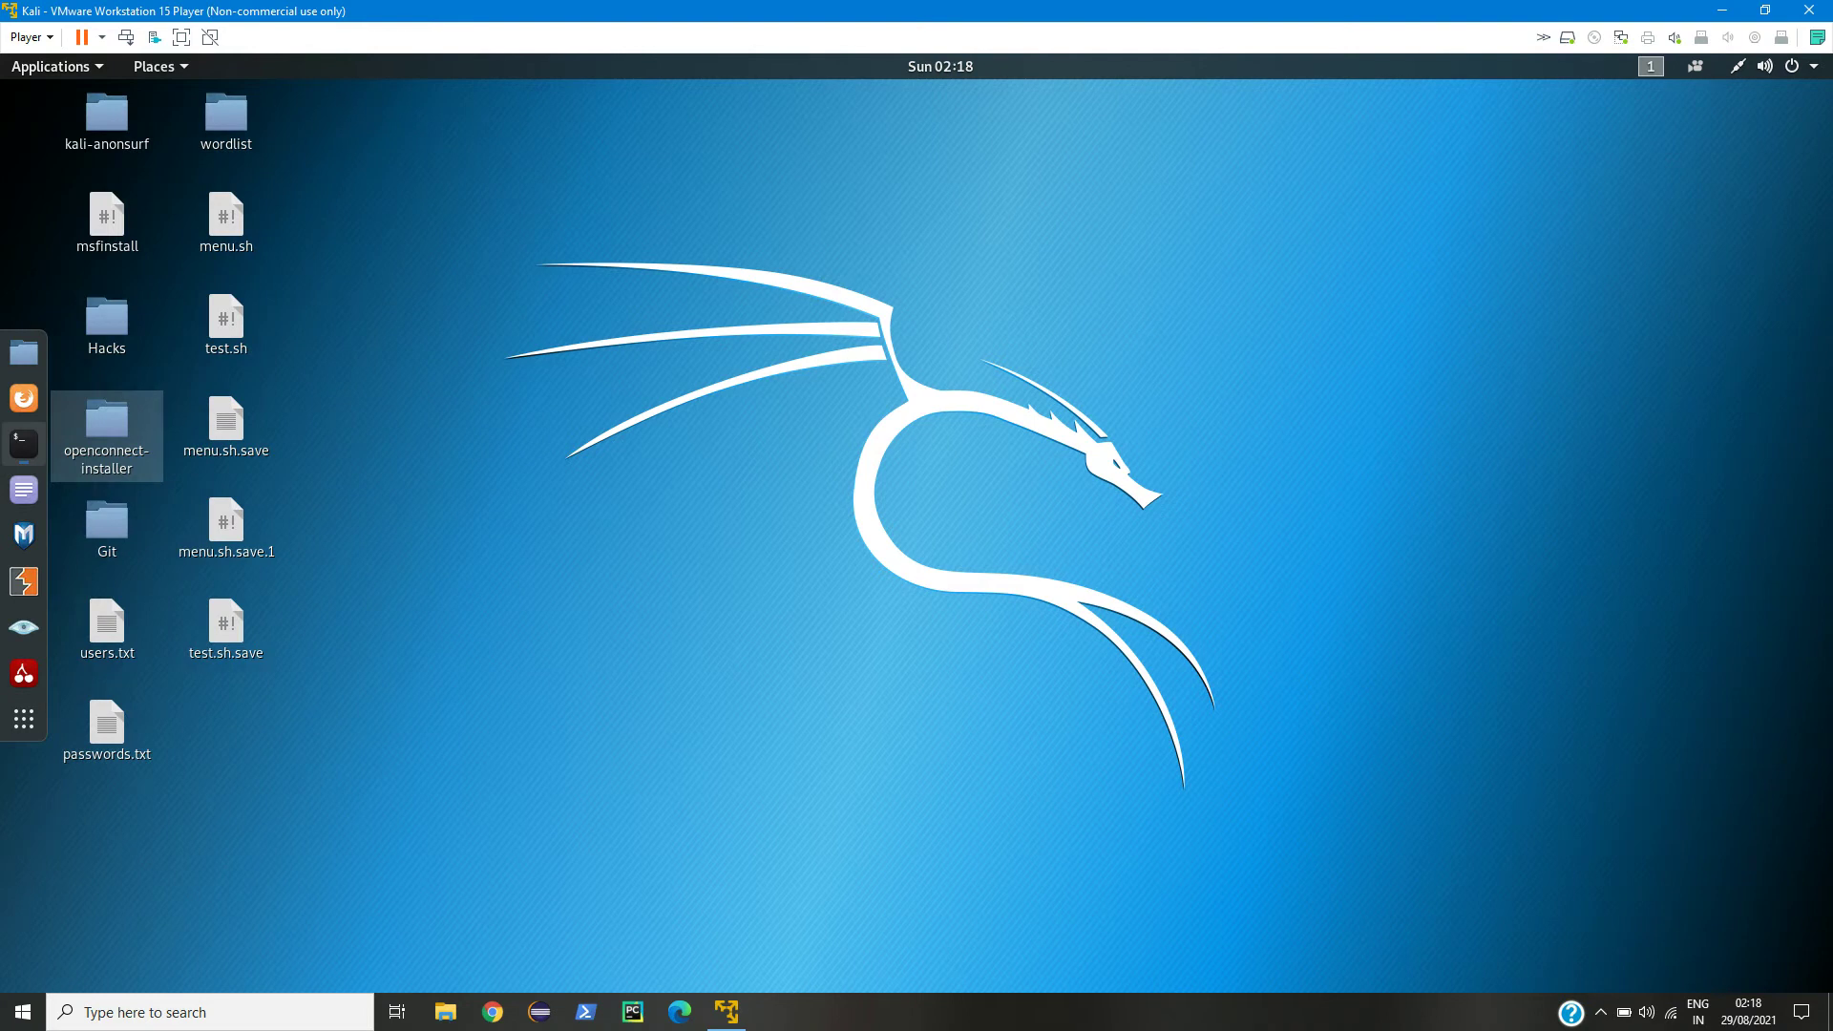
Step: Launch Burp Suite from a terminal with the command burpsuite, dismissing the Java version warning and the update notice
{"action": "left_click", "coordinate": [22, 456]}
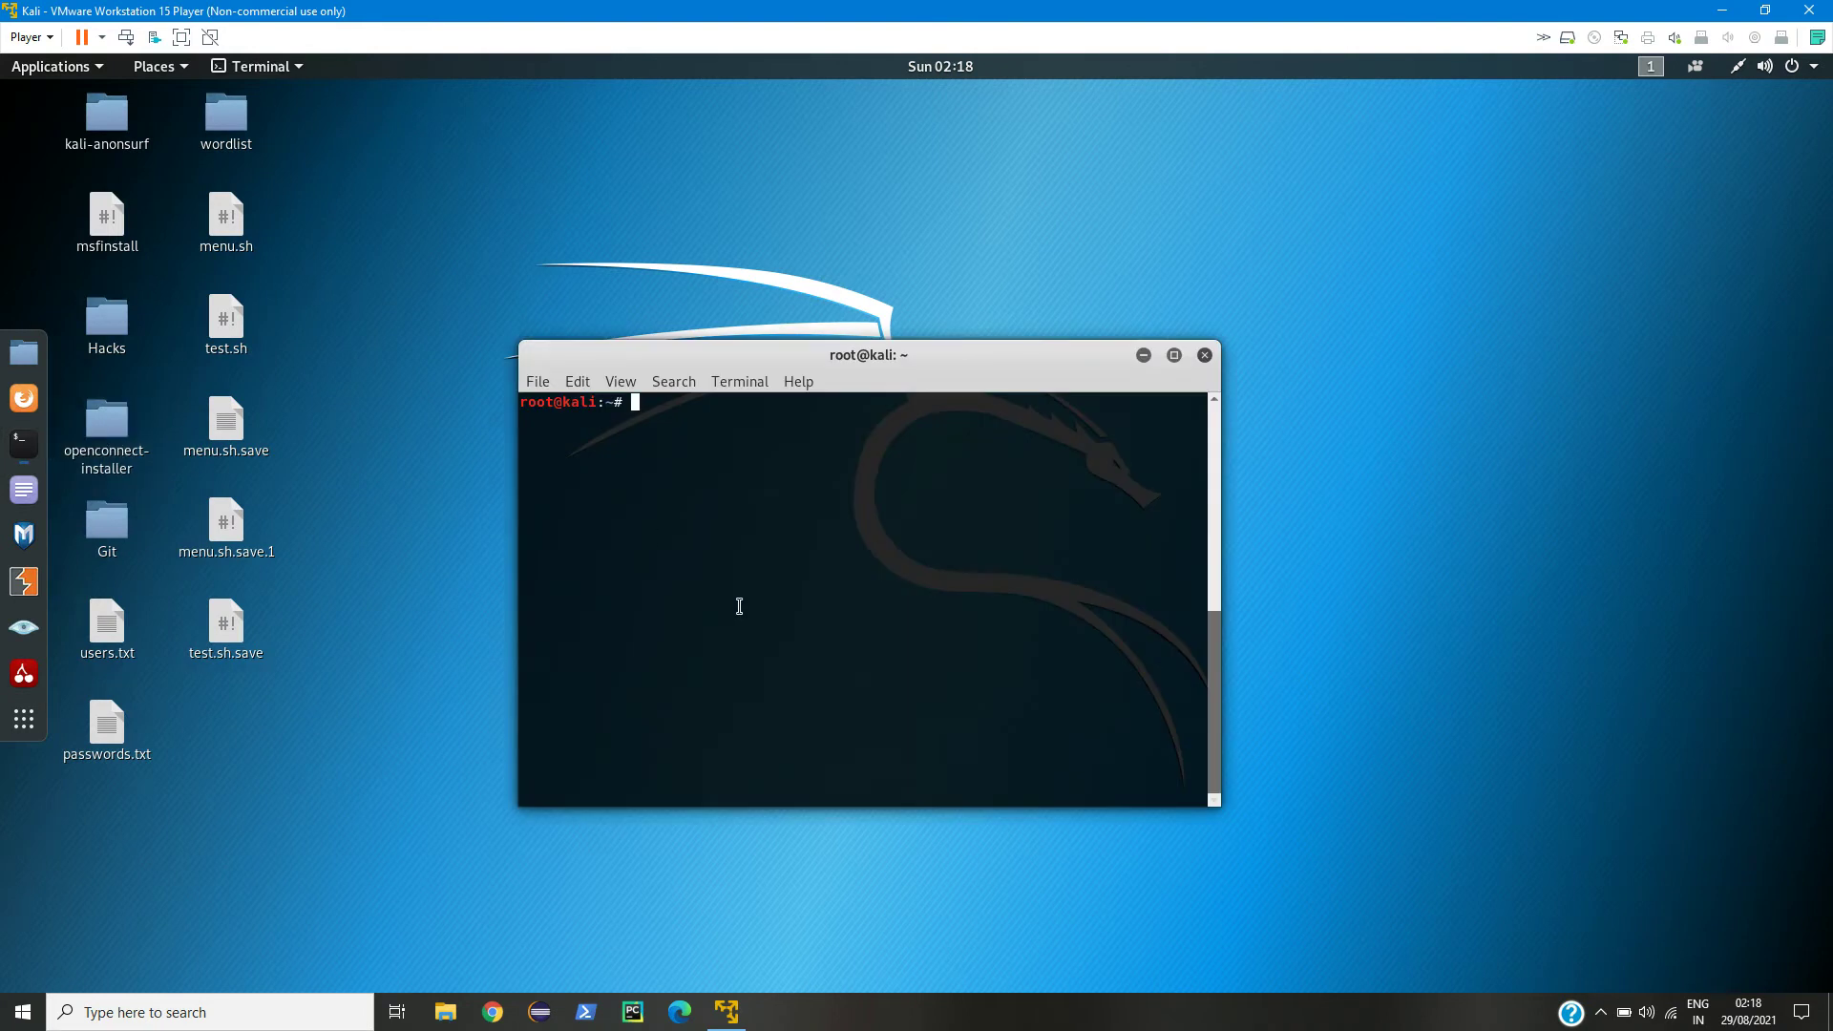
{"action": "type", "text": "burpsuite"}
{"action": "key", "text": "Return"}
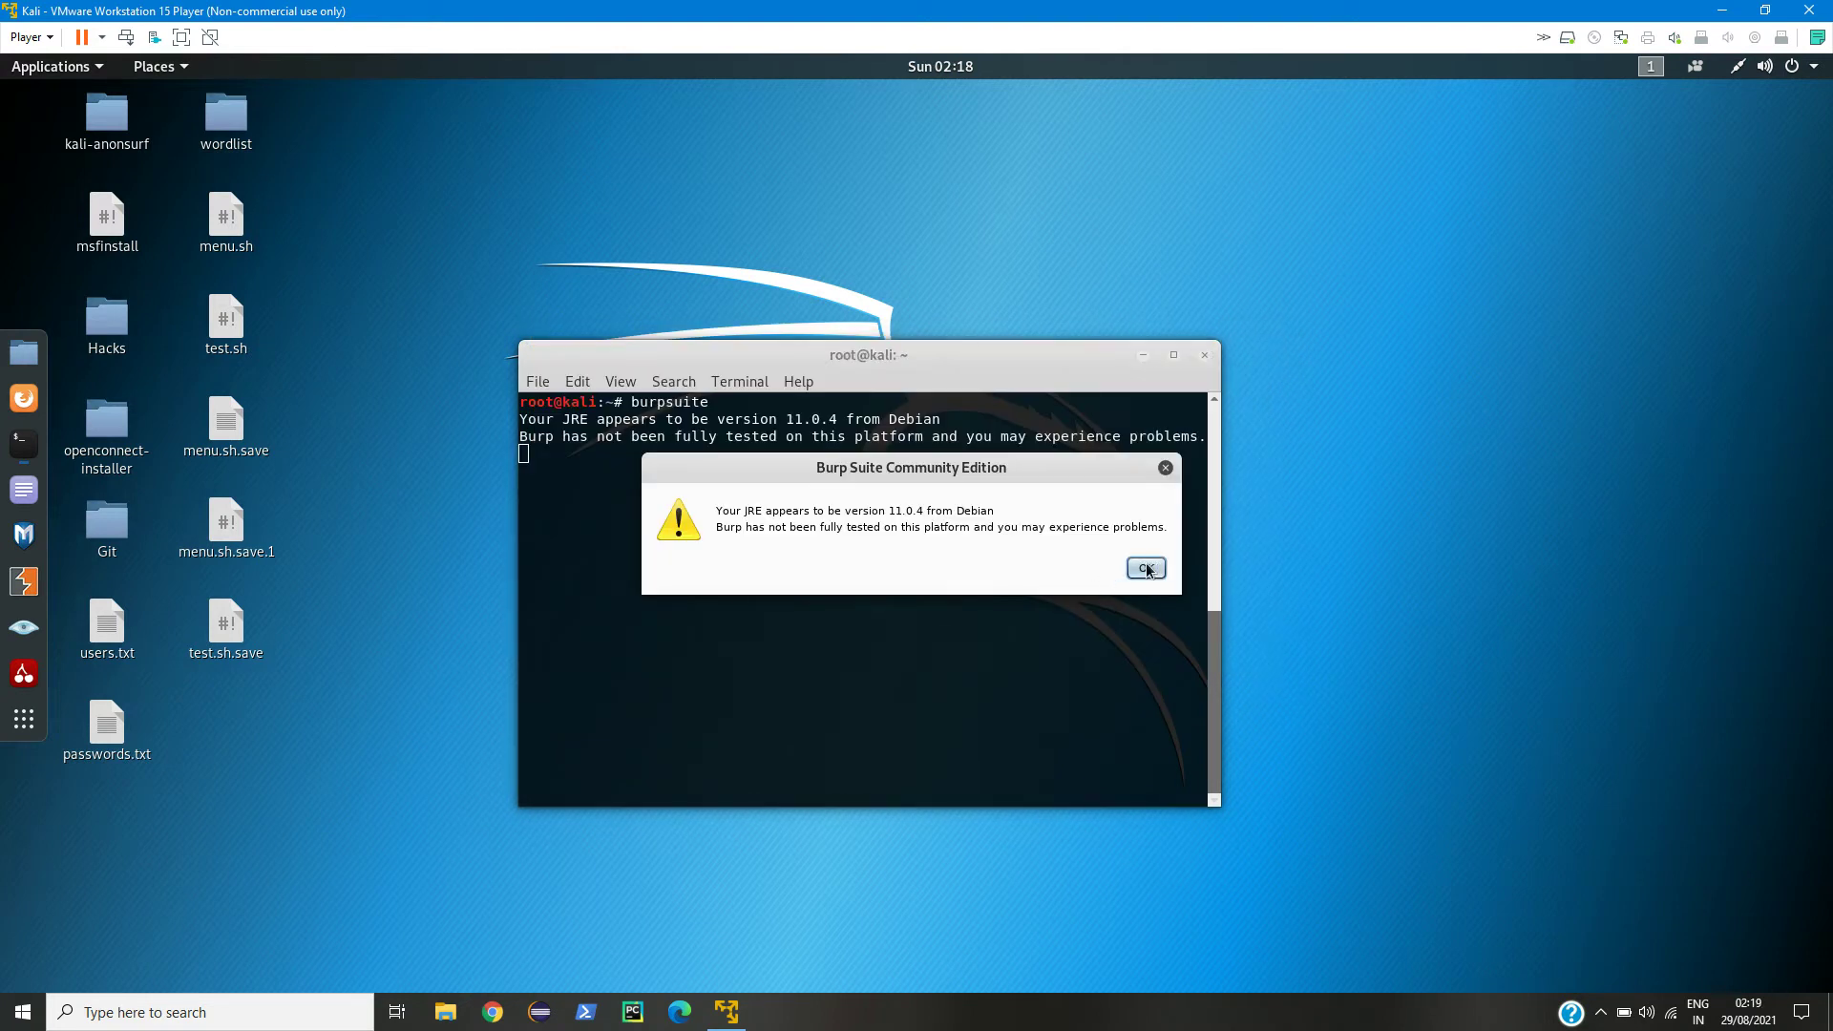
{"action": "left_click", "coordinate": [1147, 570]}
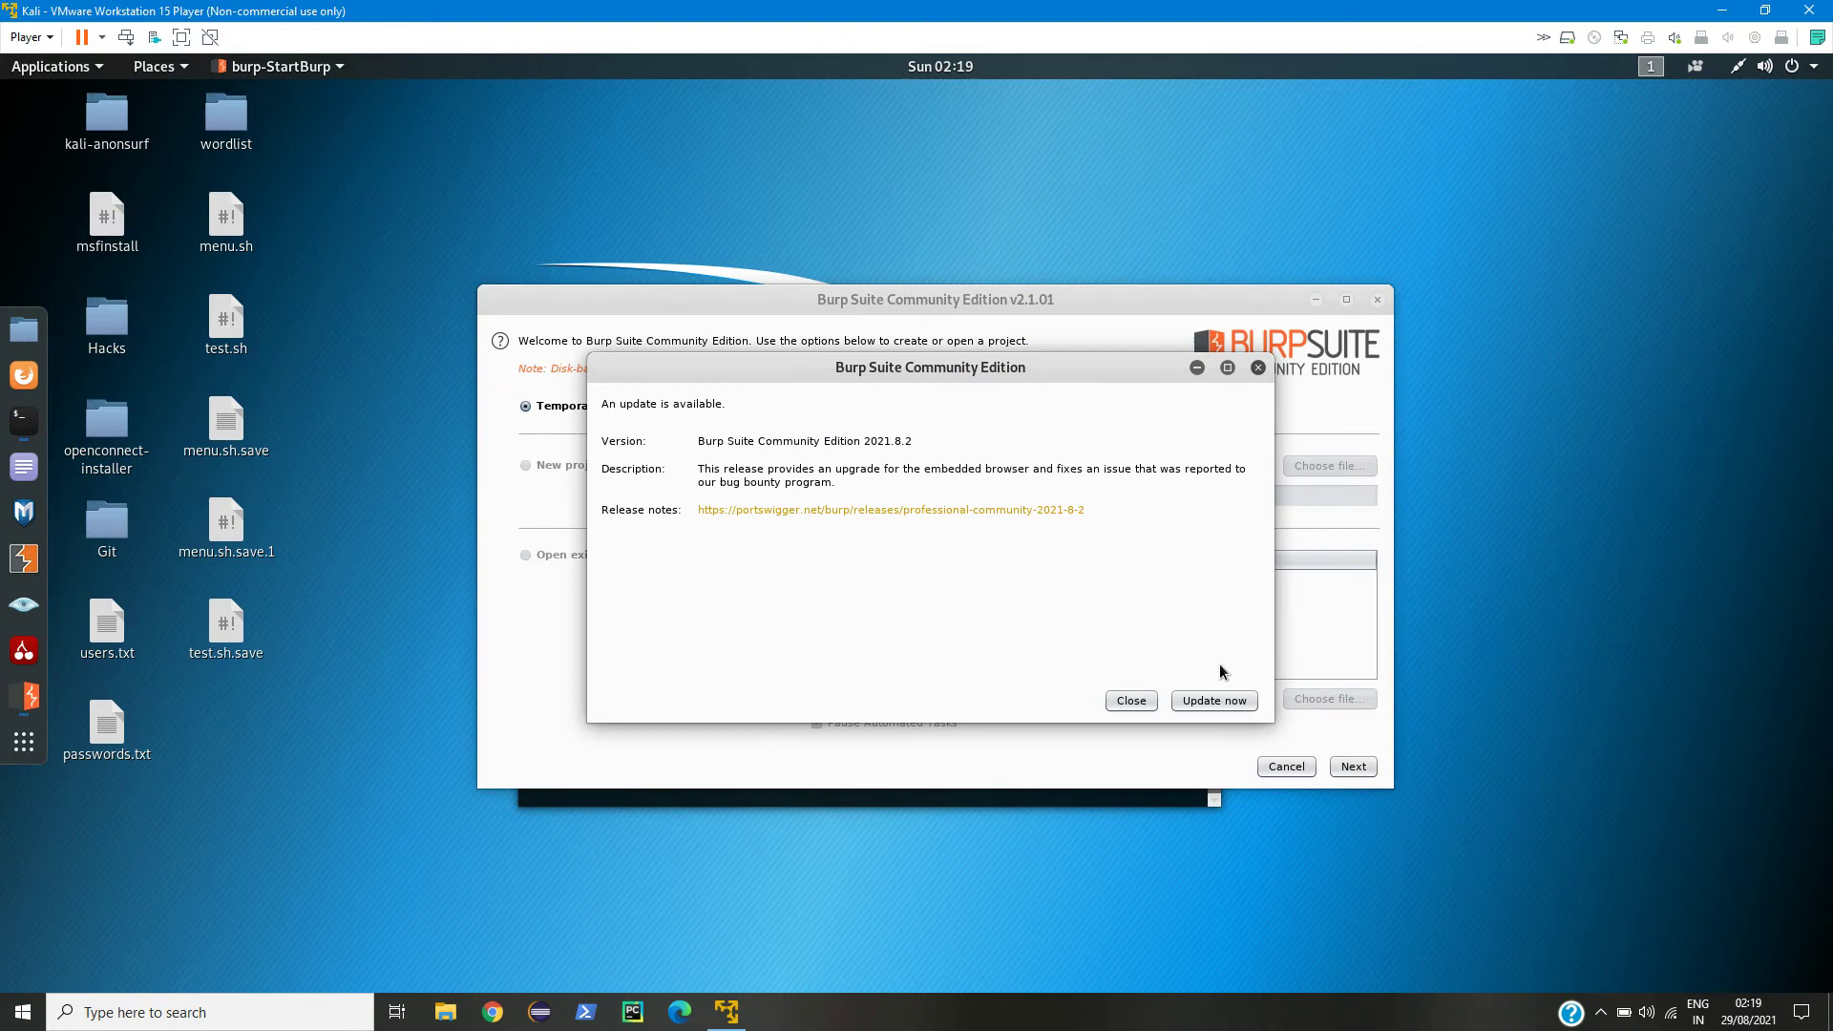
{"action": "left_click", "coordinate": [1130, 700]}
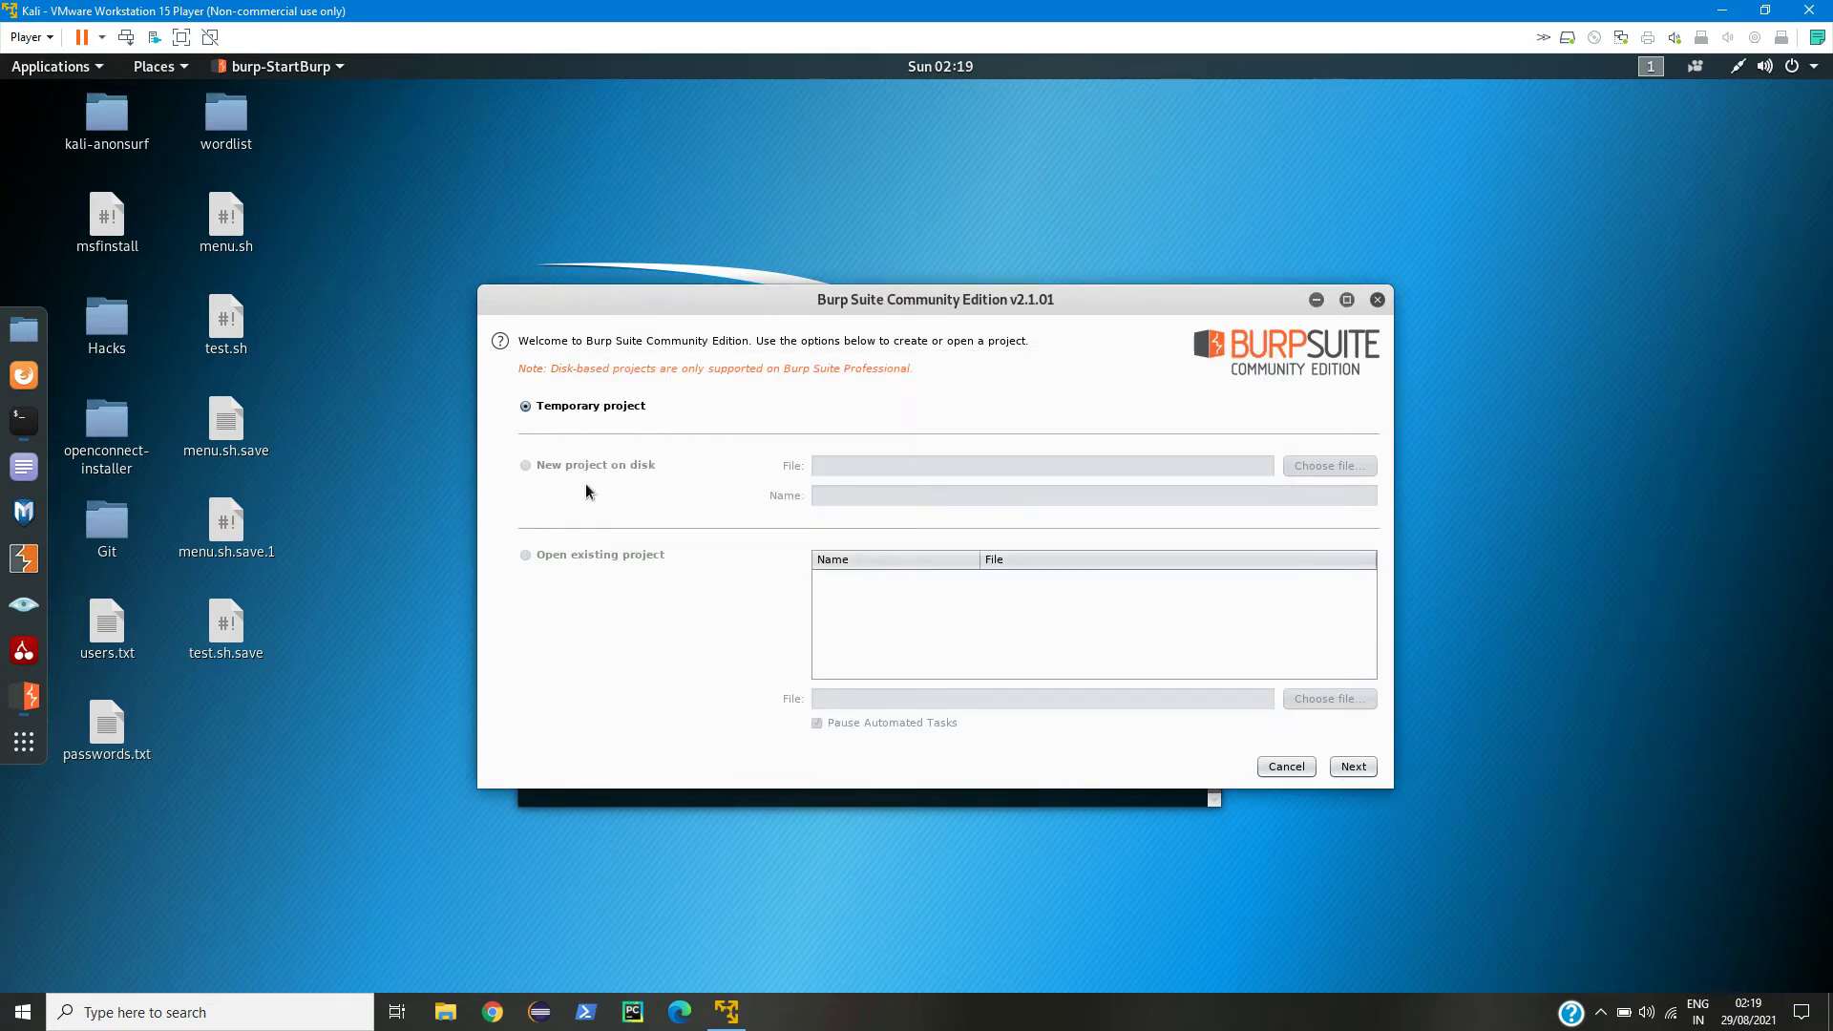
Step: Start Burp with a temporary project and the Burp default configuration
{"action": "left_click", "coordinate": [551, 410]}
{"action": "left_click", "coordinate": [1356, 767]}
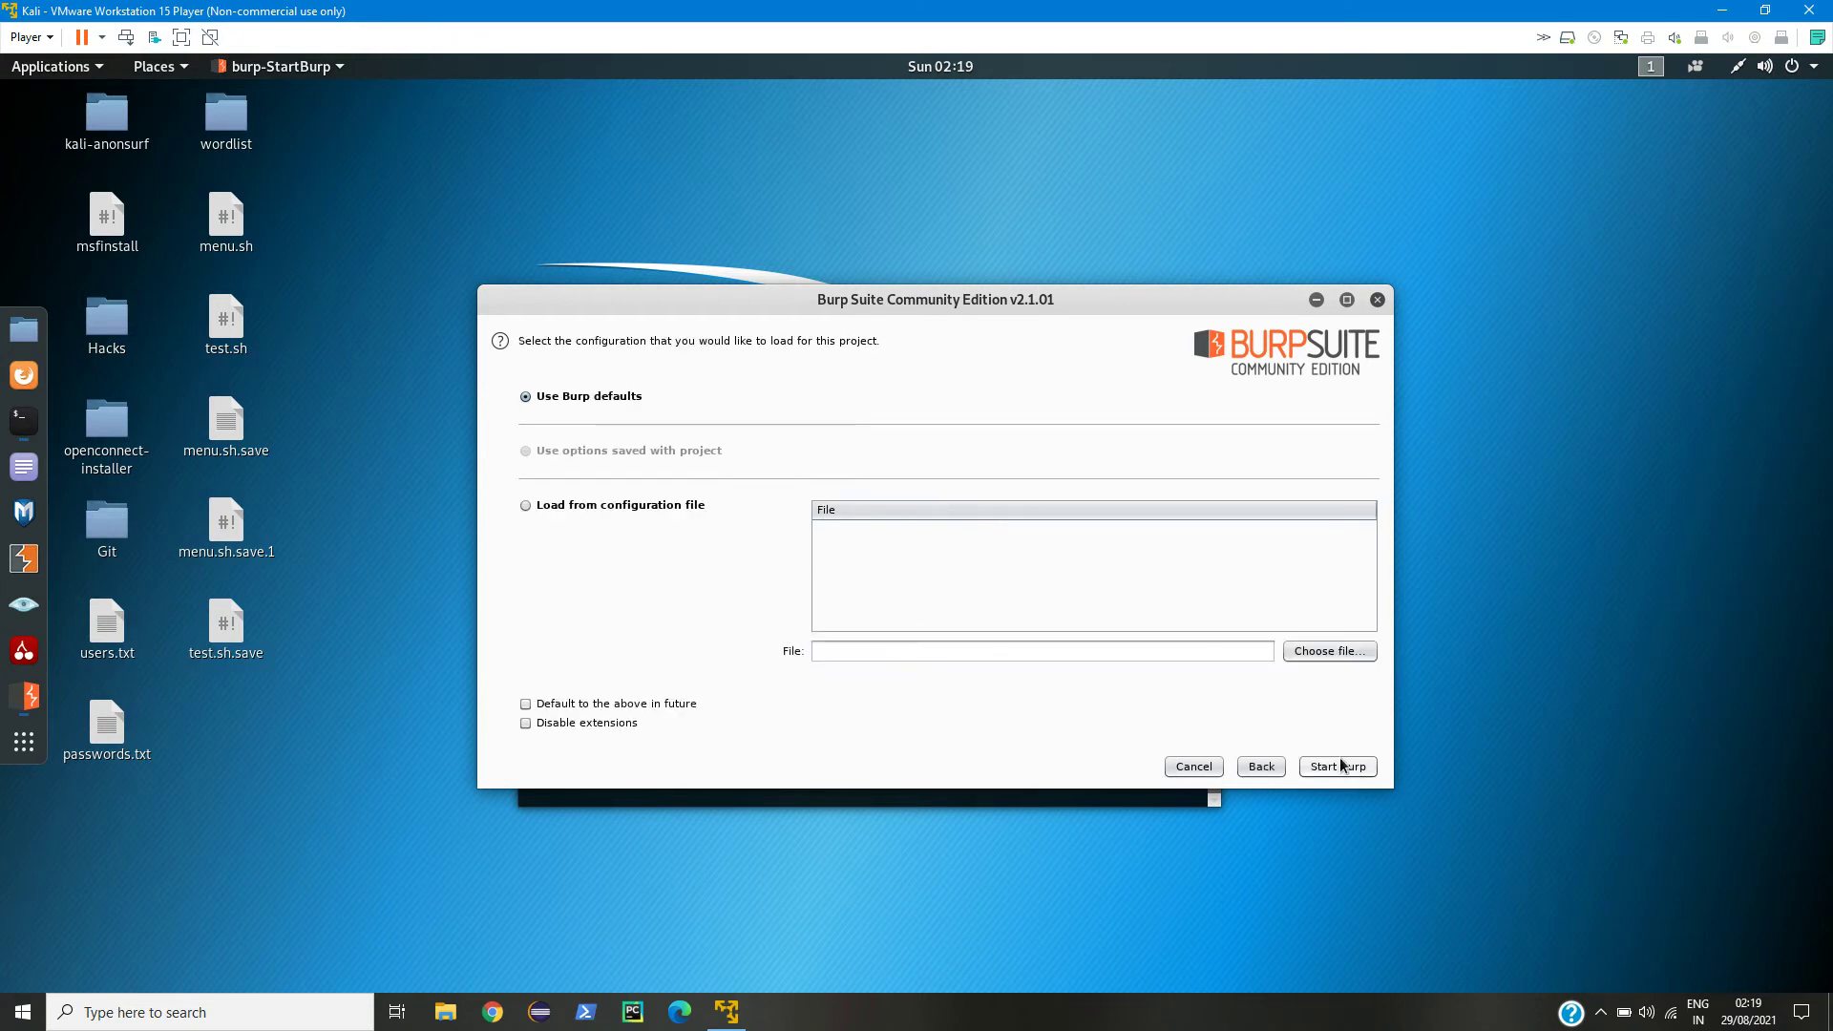
{"action": "left_click", "coordinate": [1352, 768]}
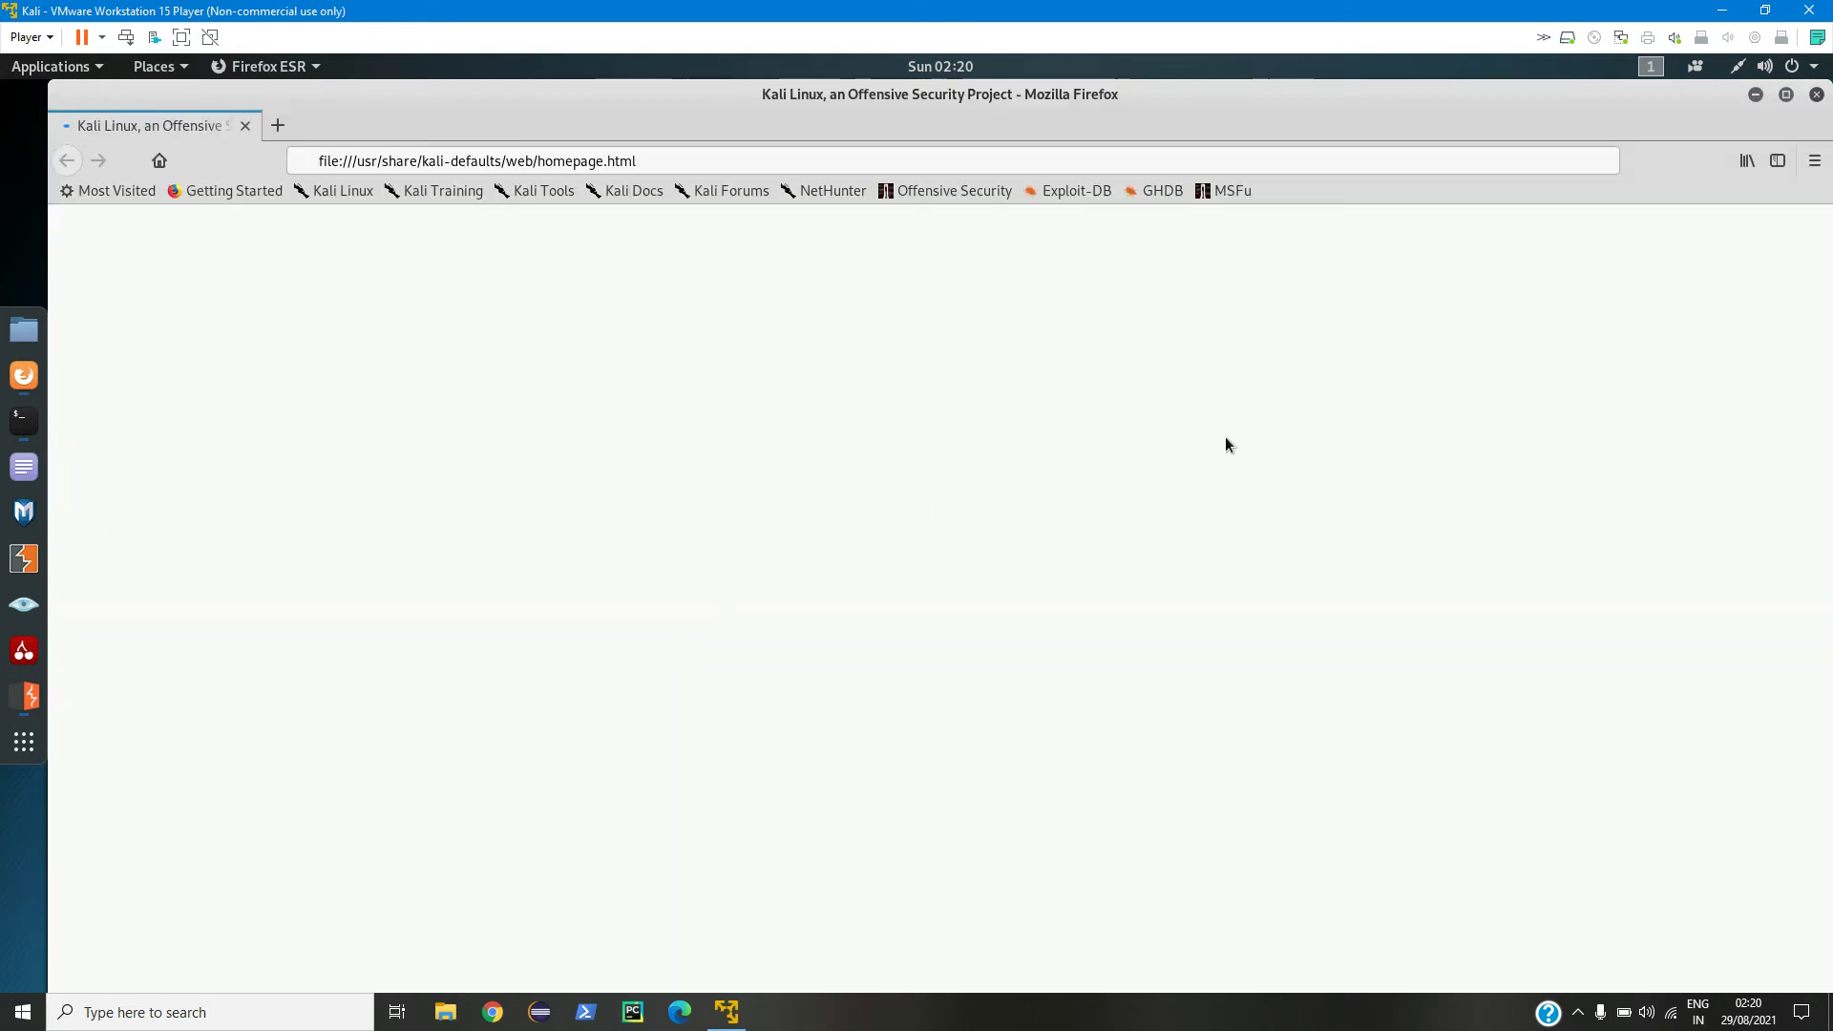
Step: Minimize Firefox to return to Burp Suite and select the 127.0.0.1:8080 listener in the proxy options
{"action": "left_click", "coordinate": [1756, 93]}
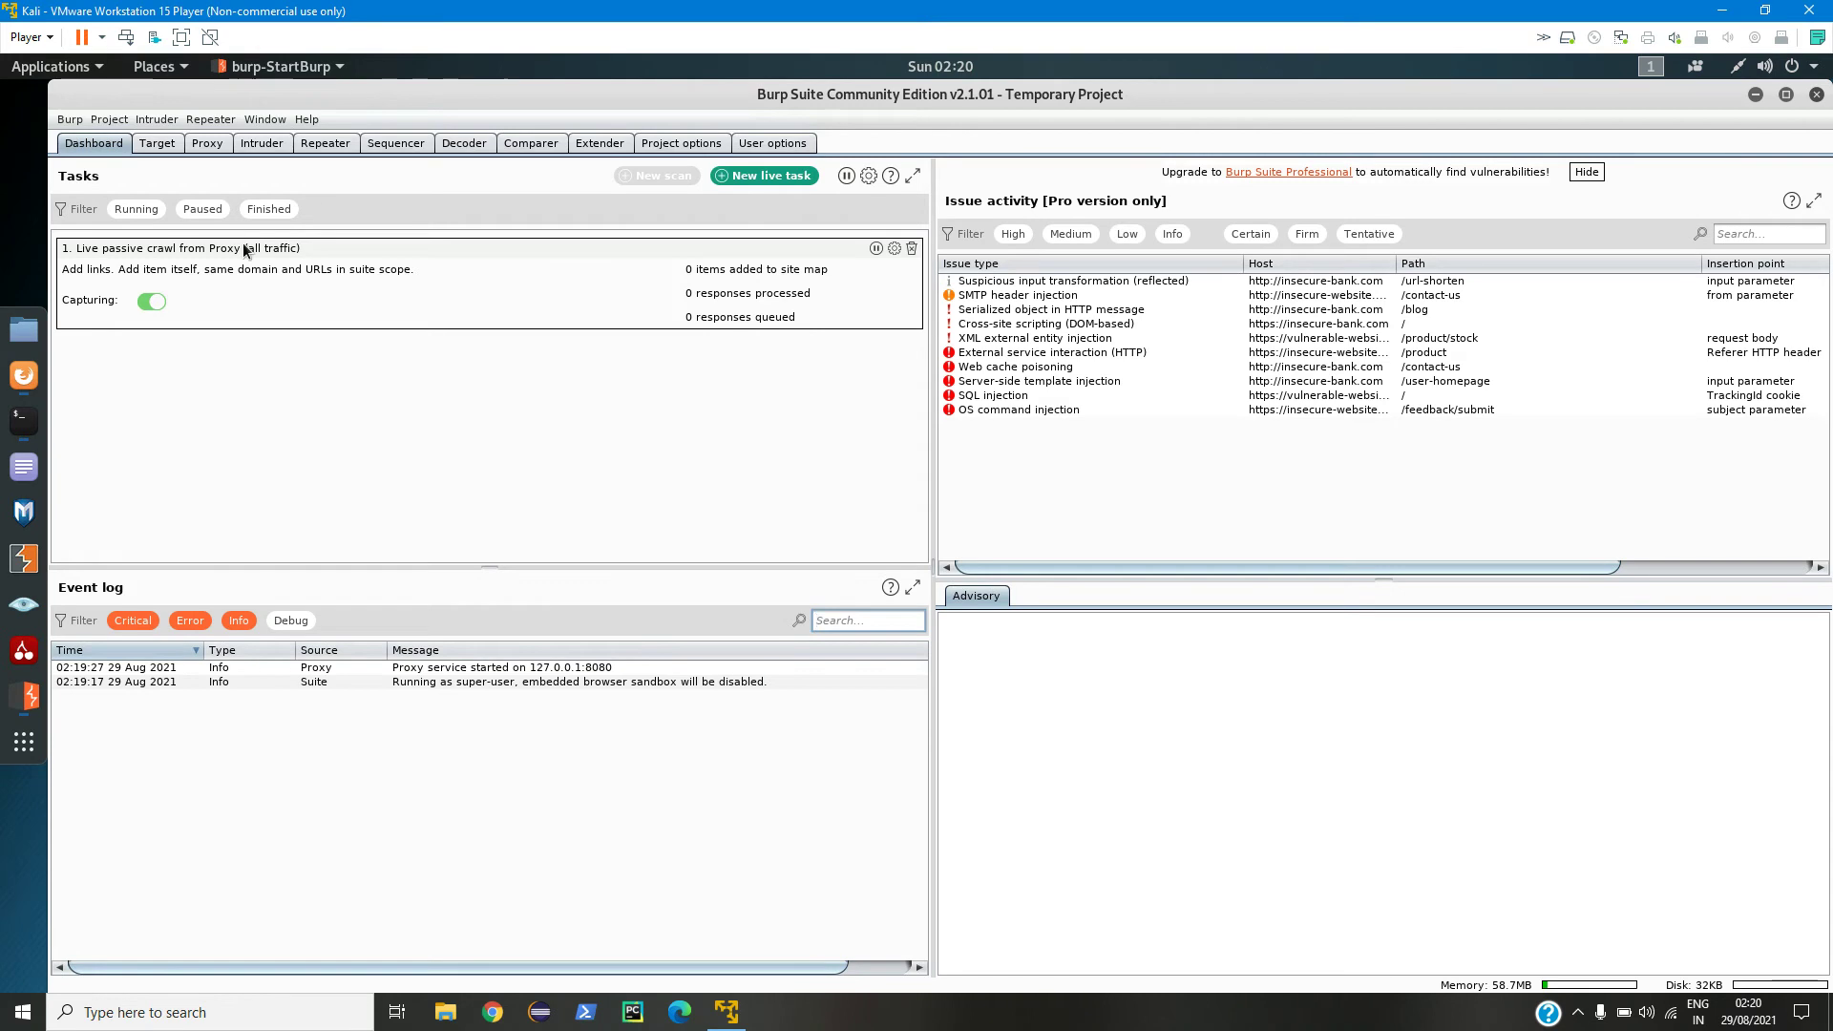
{"action": "left_click", "coordinate": [207, 145]}
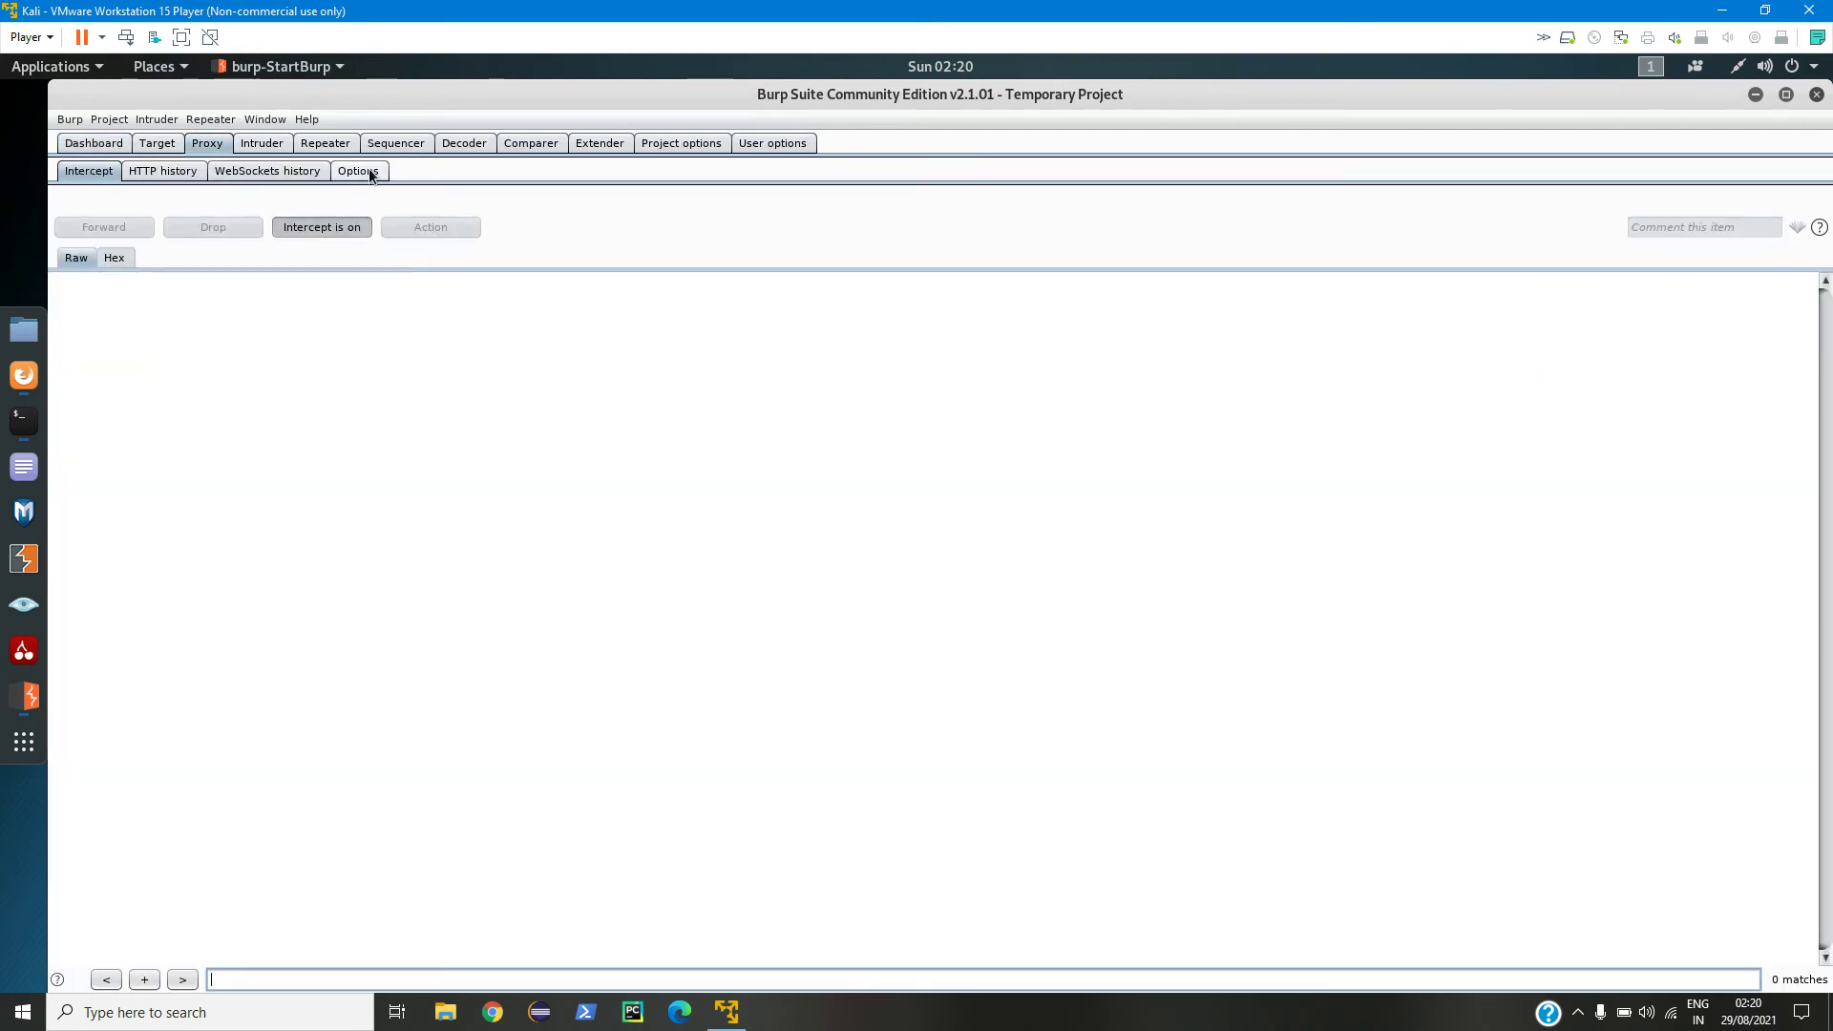
{"action": "left_click", "coordinate": [373, 174]}
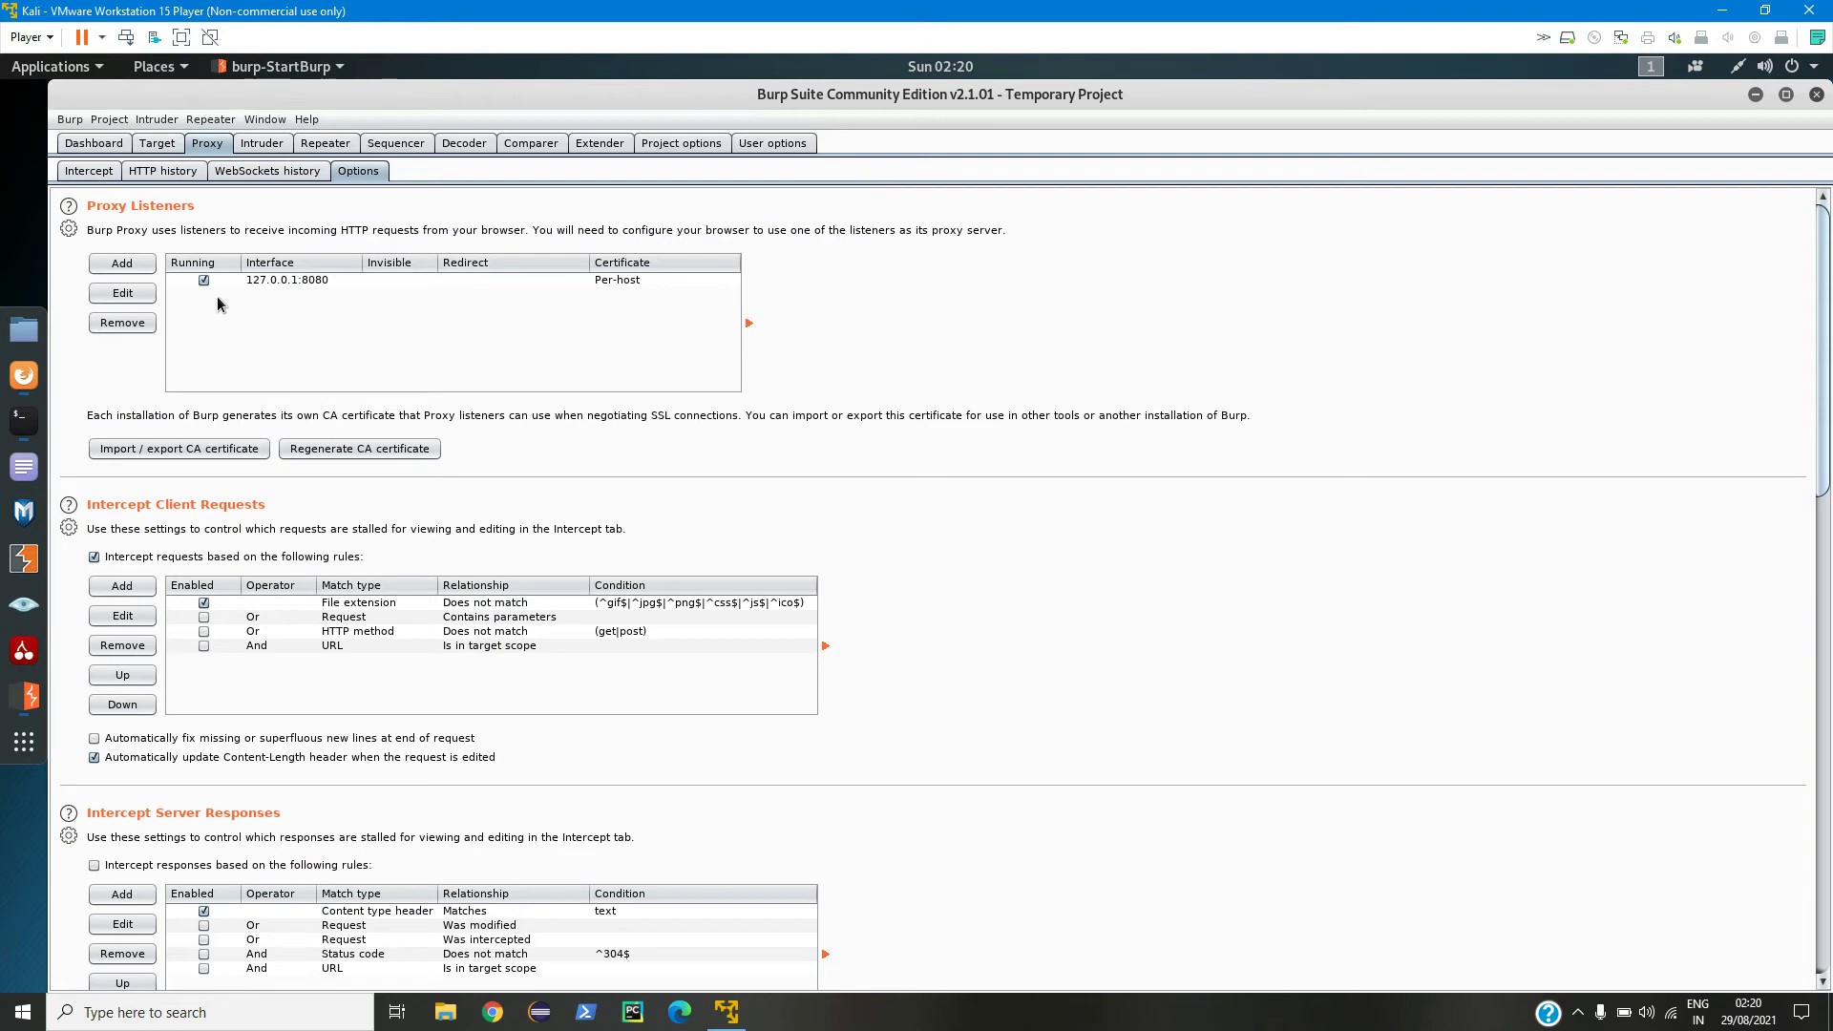
{"action": "left_click", "coordinate": [229, 278]}
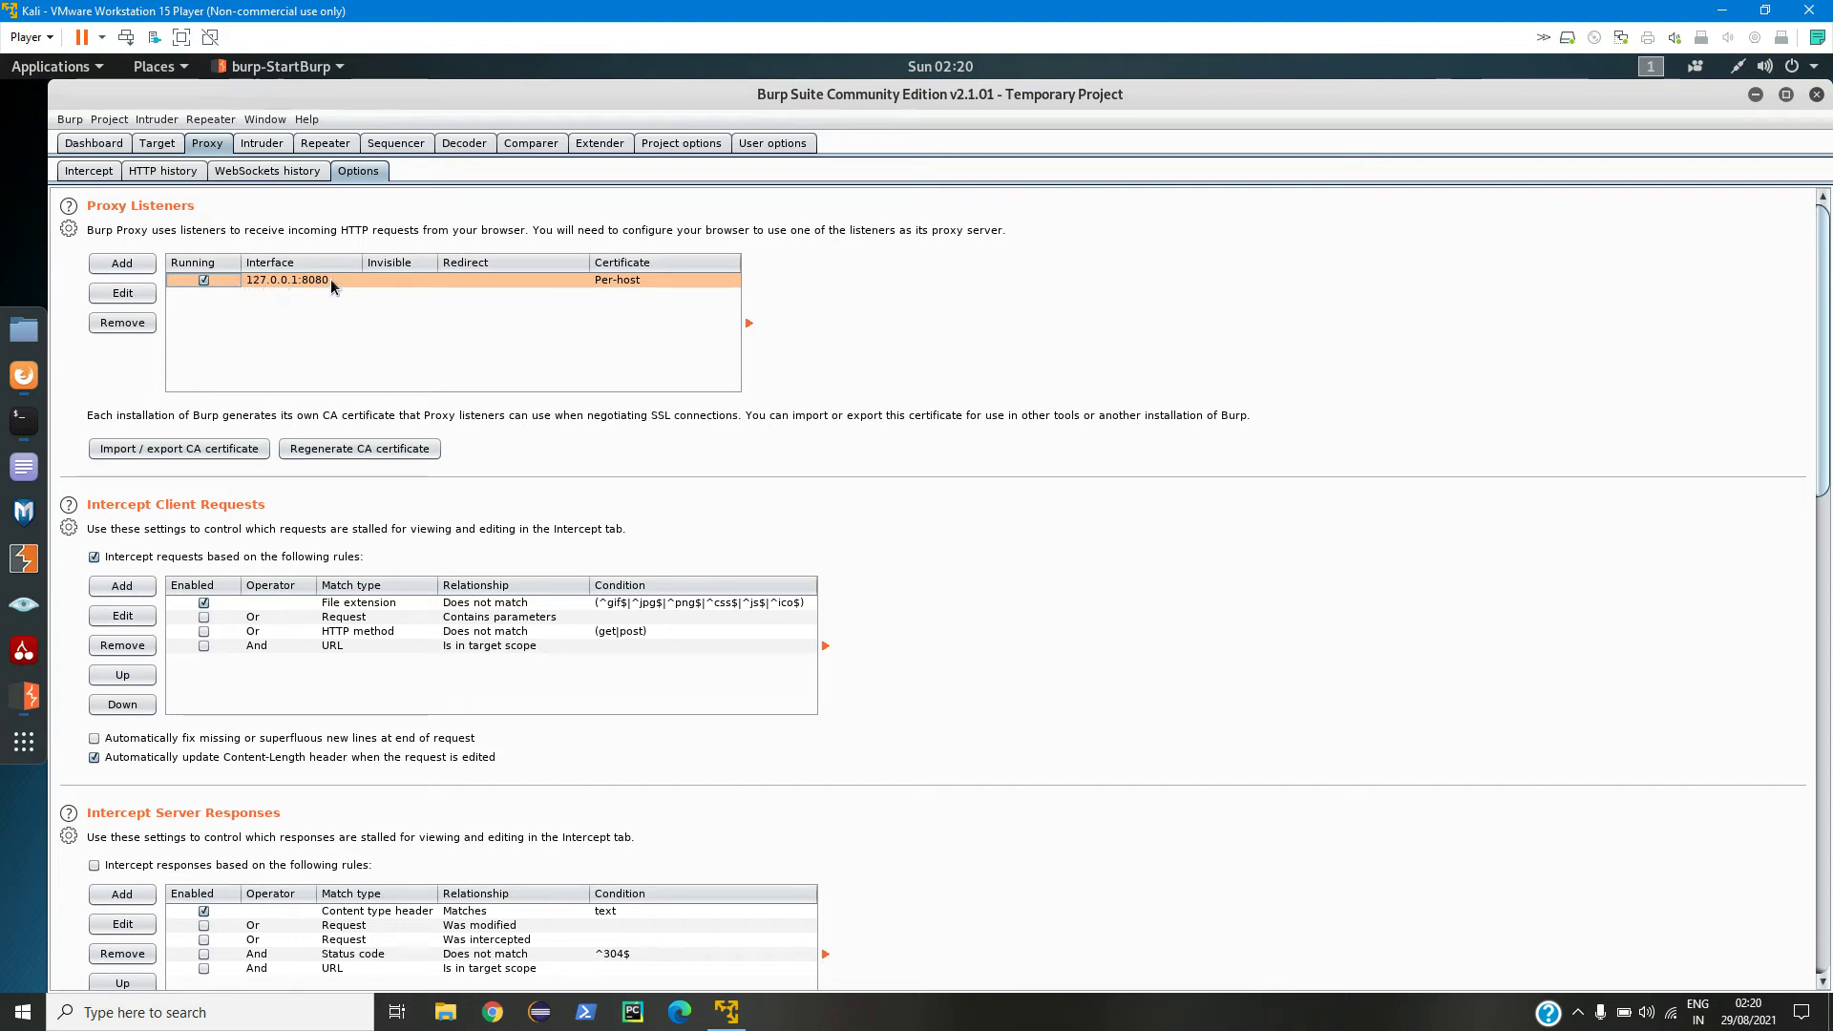
Step: Examine the proxy listener's binding, request handling and certificate settings, leaving the editor without changing anything
{"action": "left_click", "coordinate": [122, 293]}
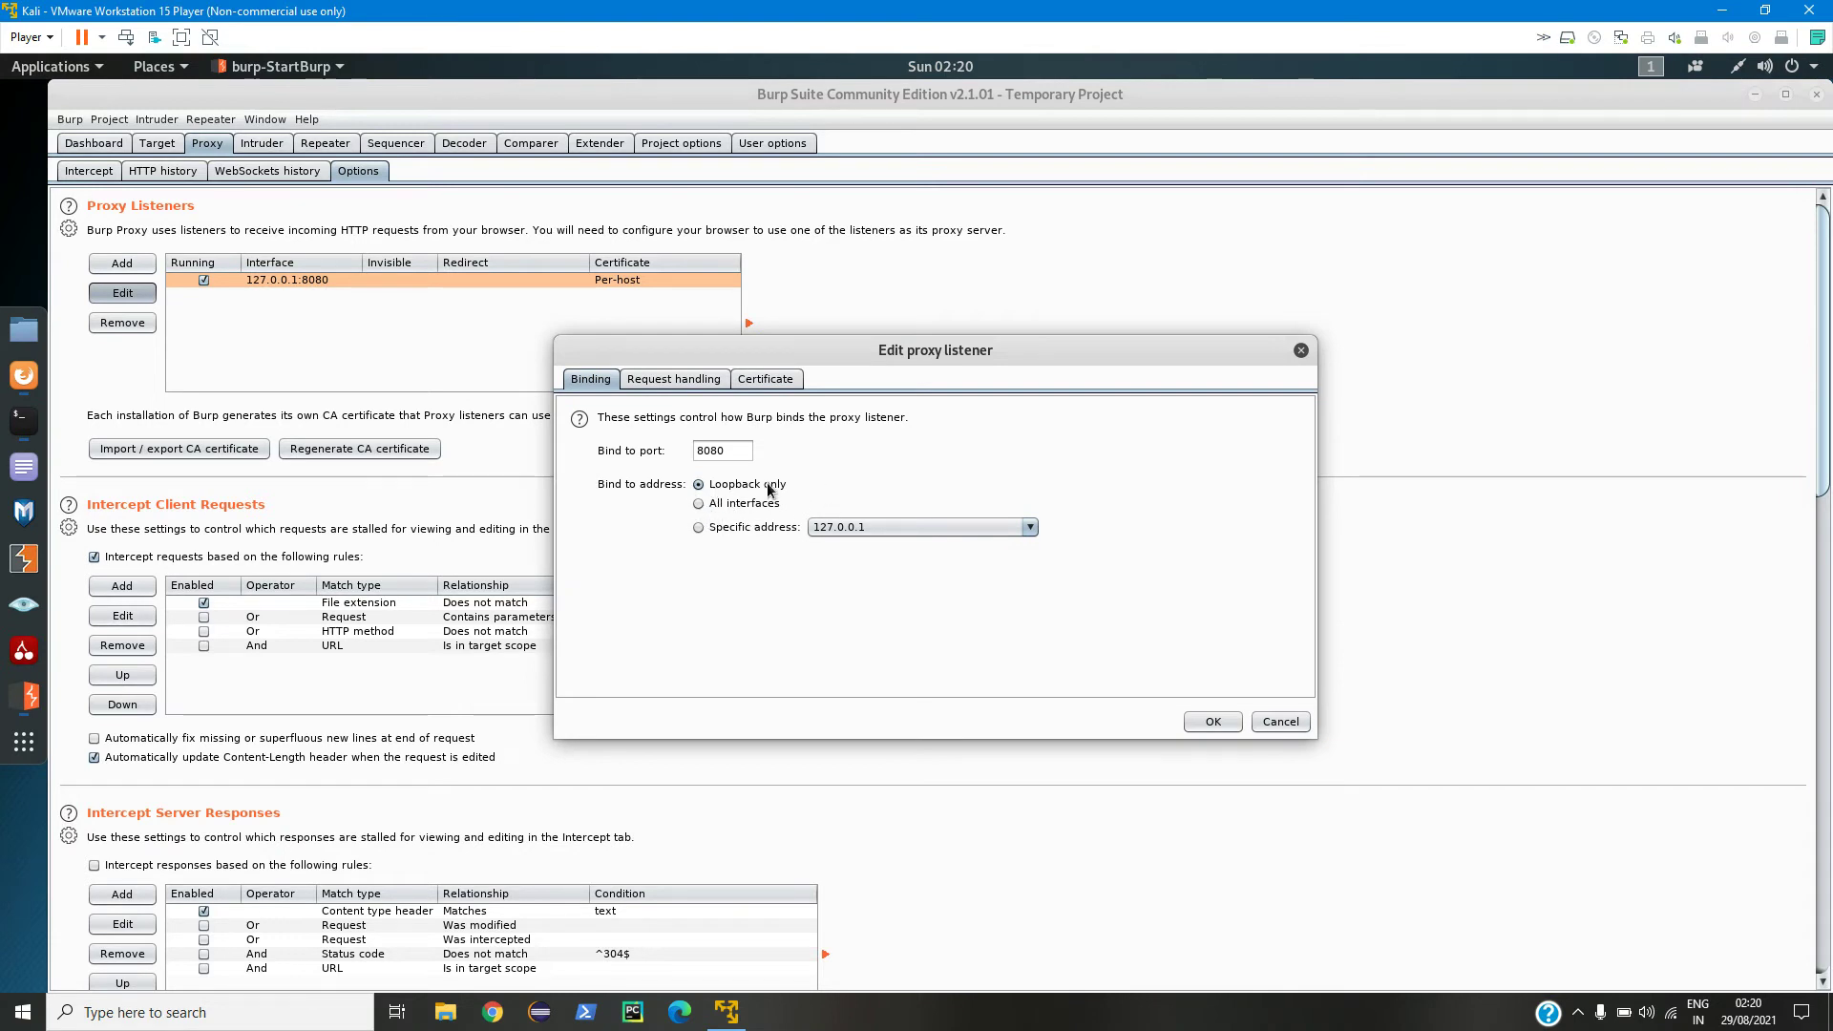
{"action": "left_click", "coordinate": [840, 527]}
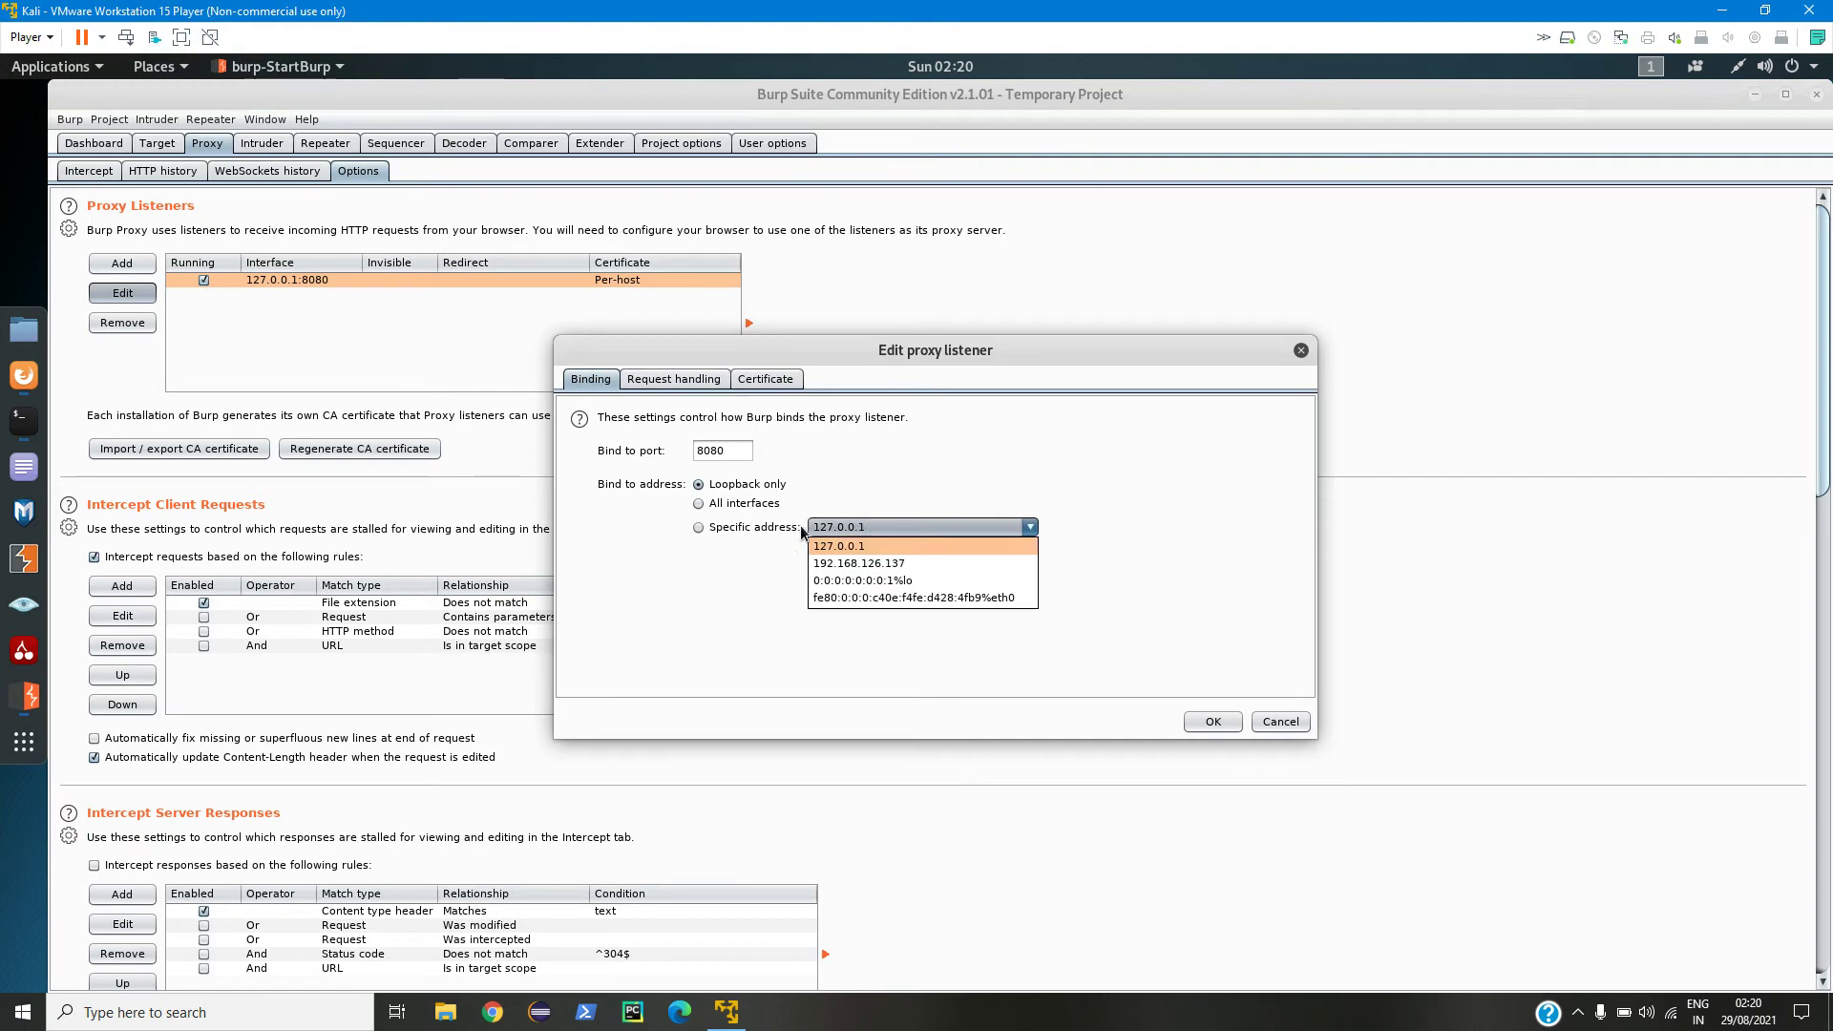
{"action": "left_click", "coordinate": [723, 578]}
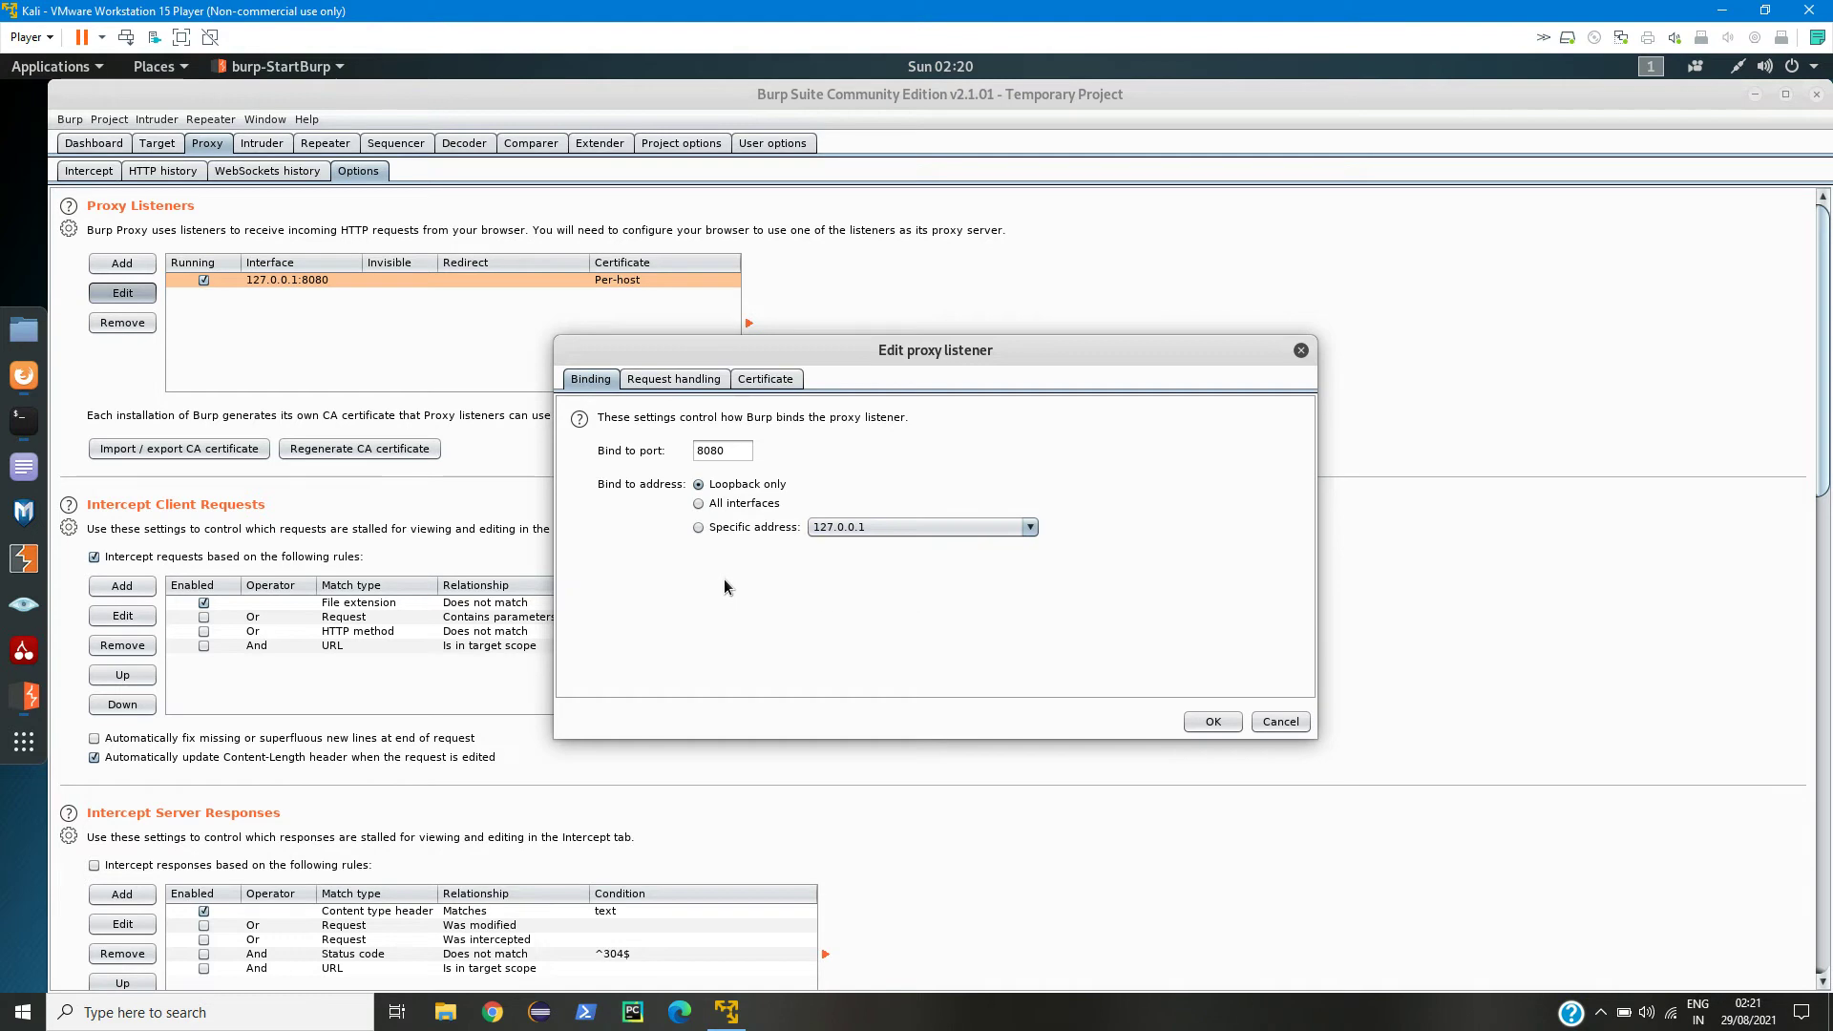
{"action": "left_click", "coordinate": [659, 382]}
{"action": "left_click", "coordinate": [751, 387]}
{"action": "left_click", "coordinate": [590, 379]}
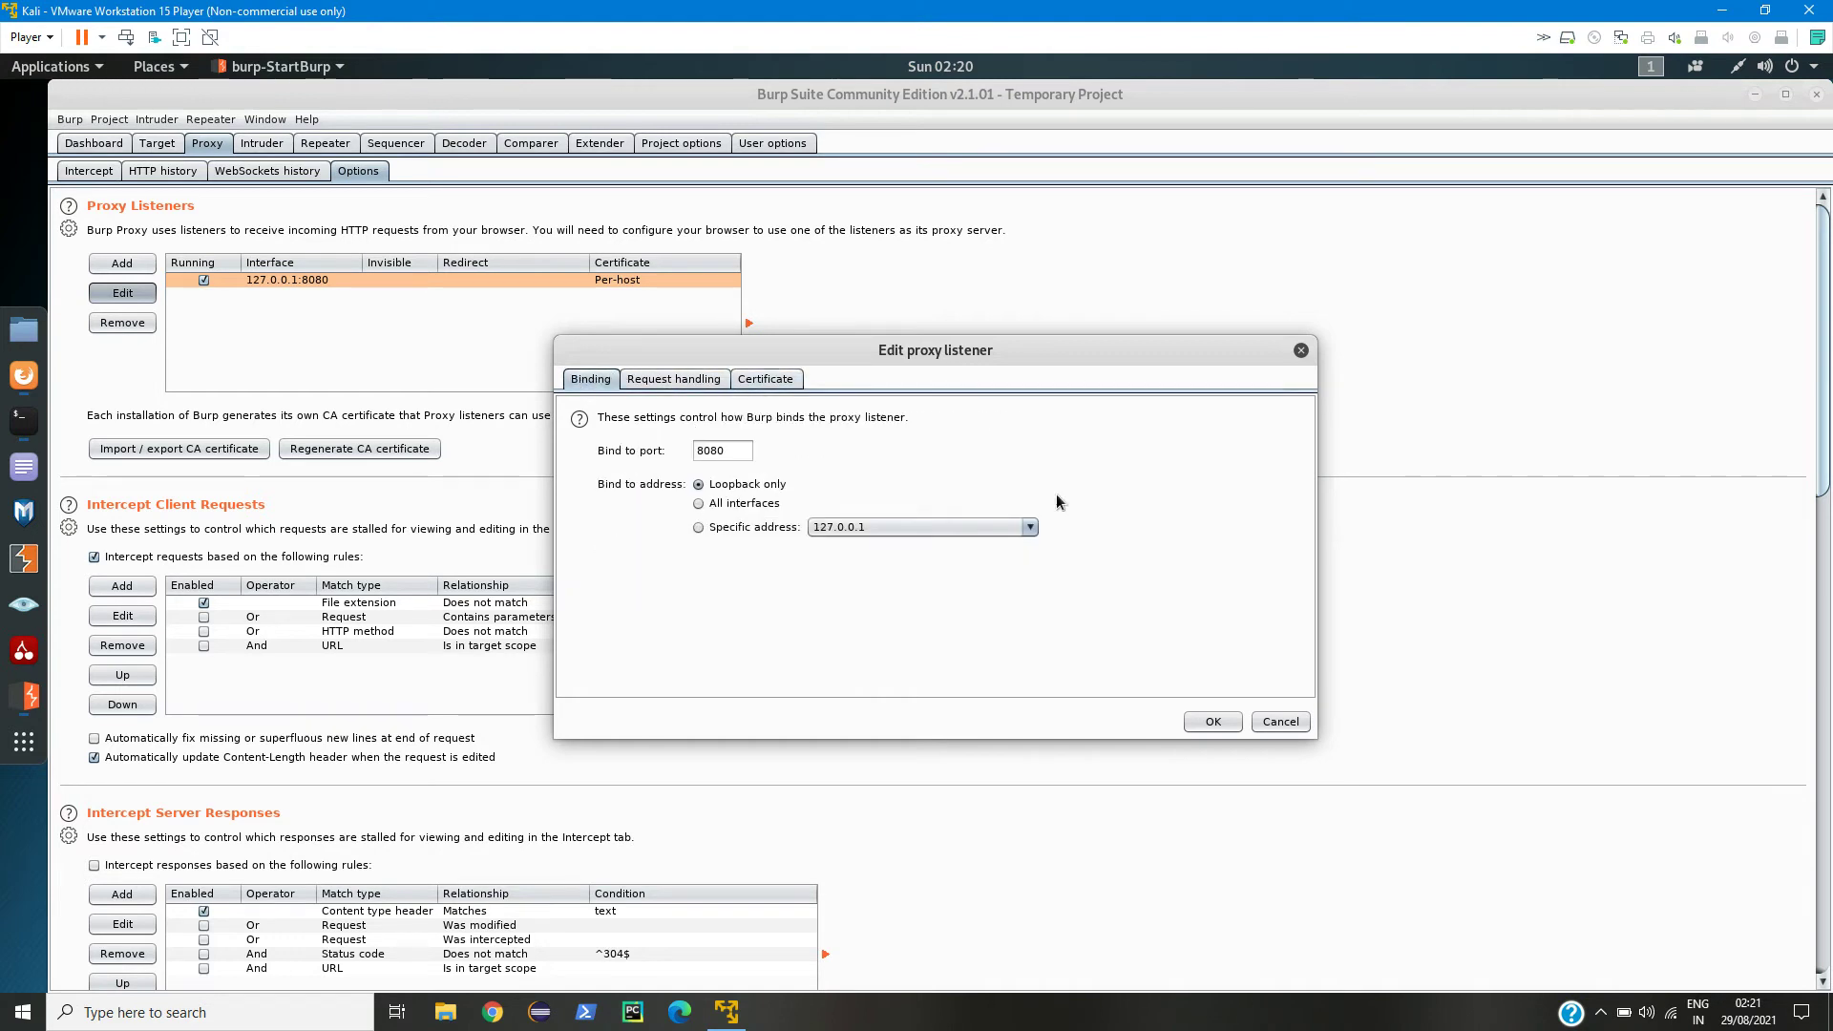
{"action": "left_click", "coordinate": [1279, 723]}
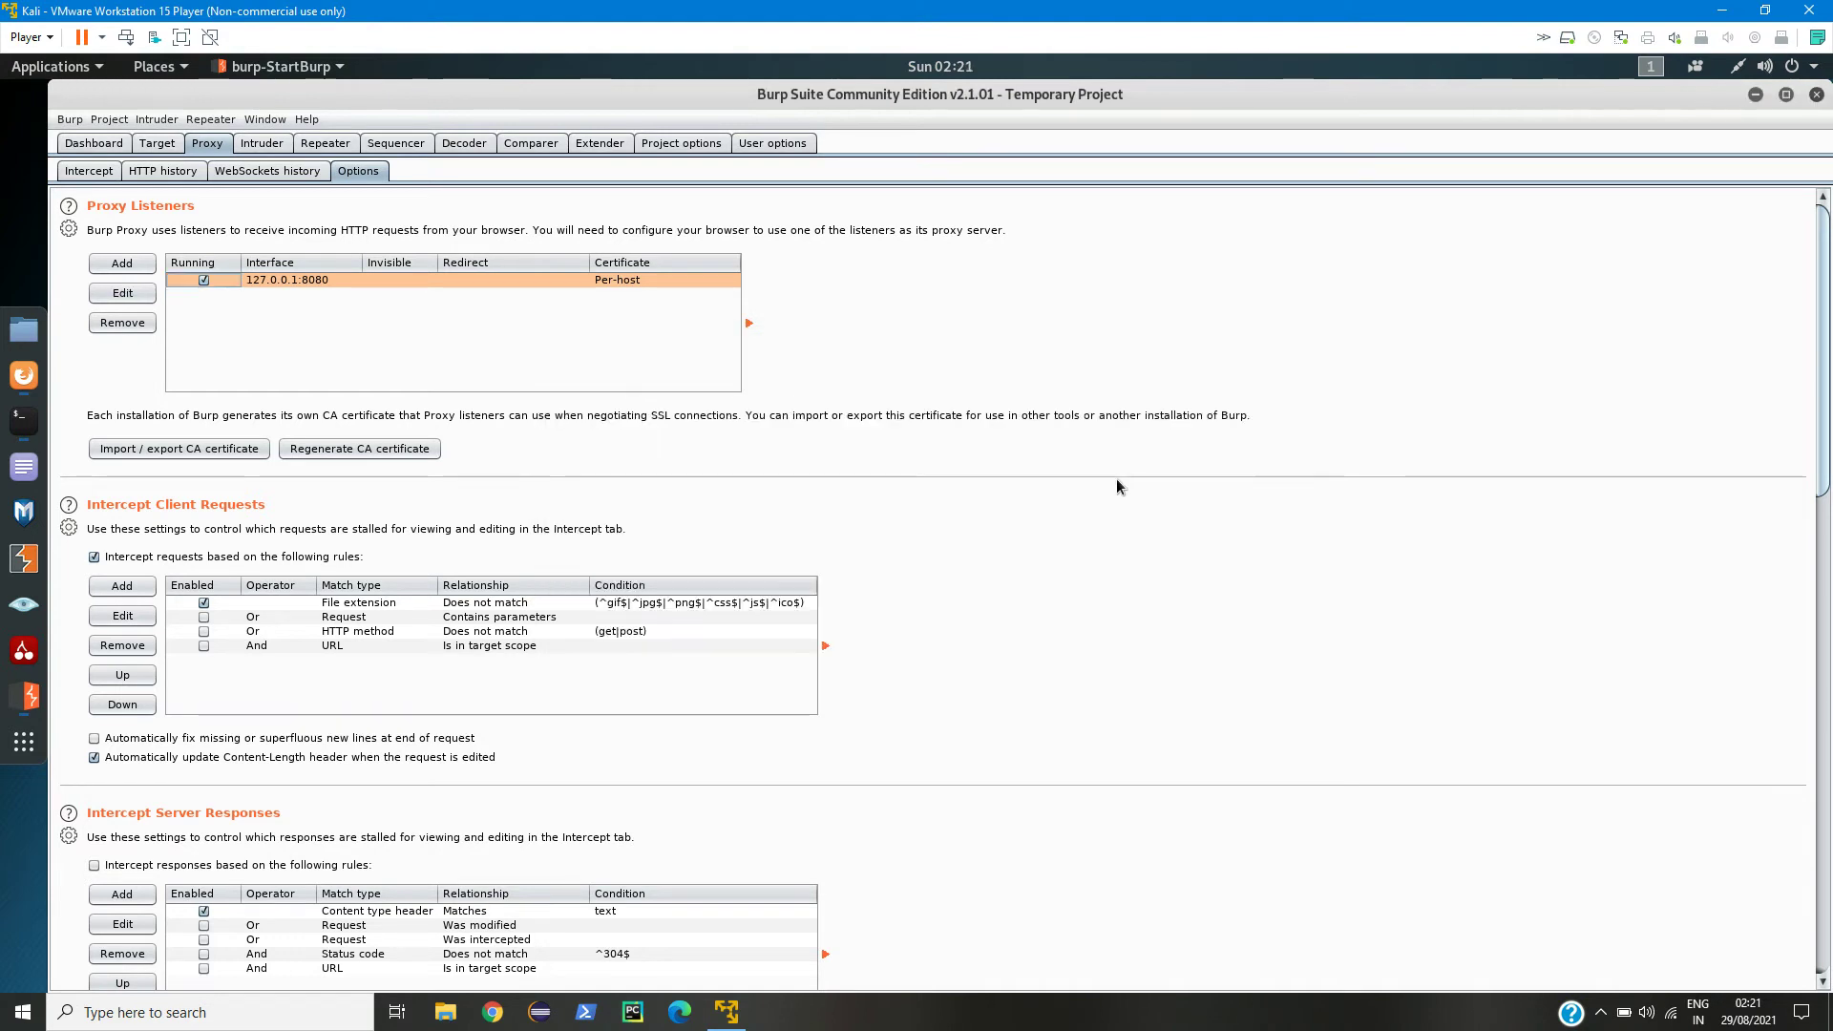
Step: Minimize Burp Suite and the terminal and switch to the Firefox window
{"action": "left_click", "coordinate": [1756, 96]}
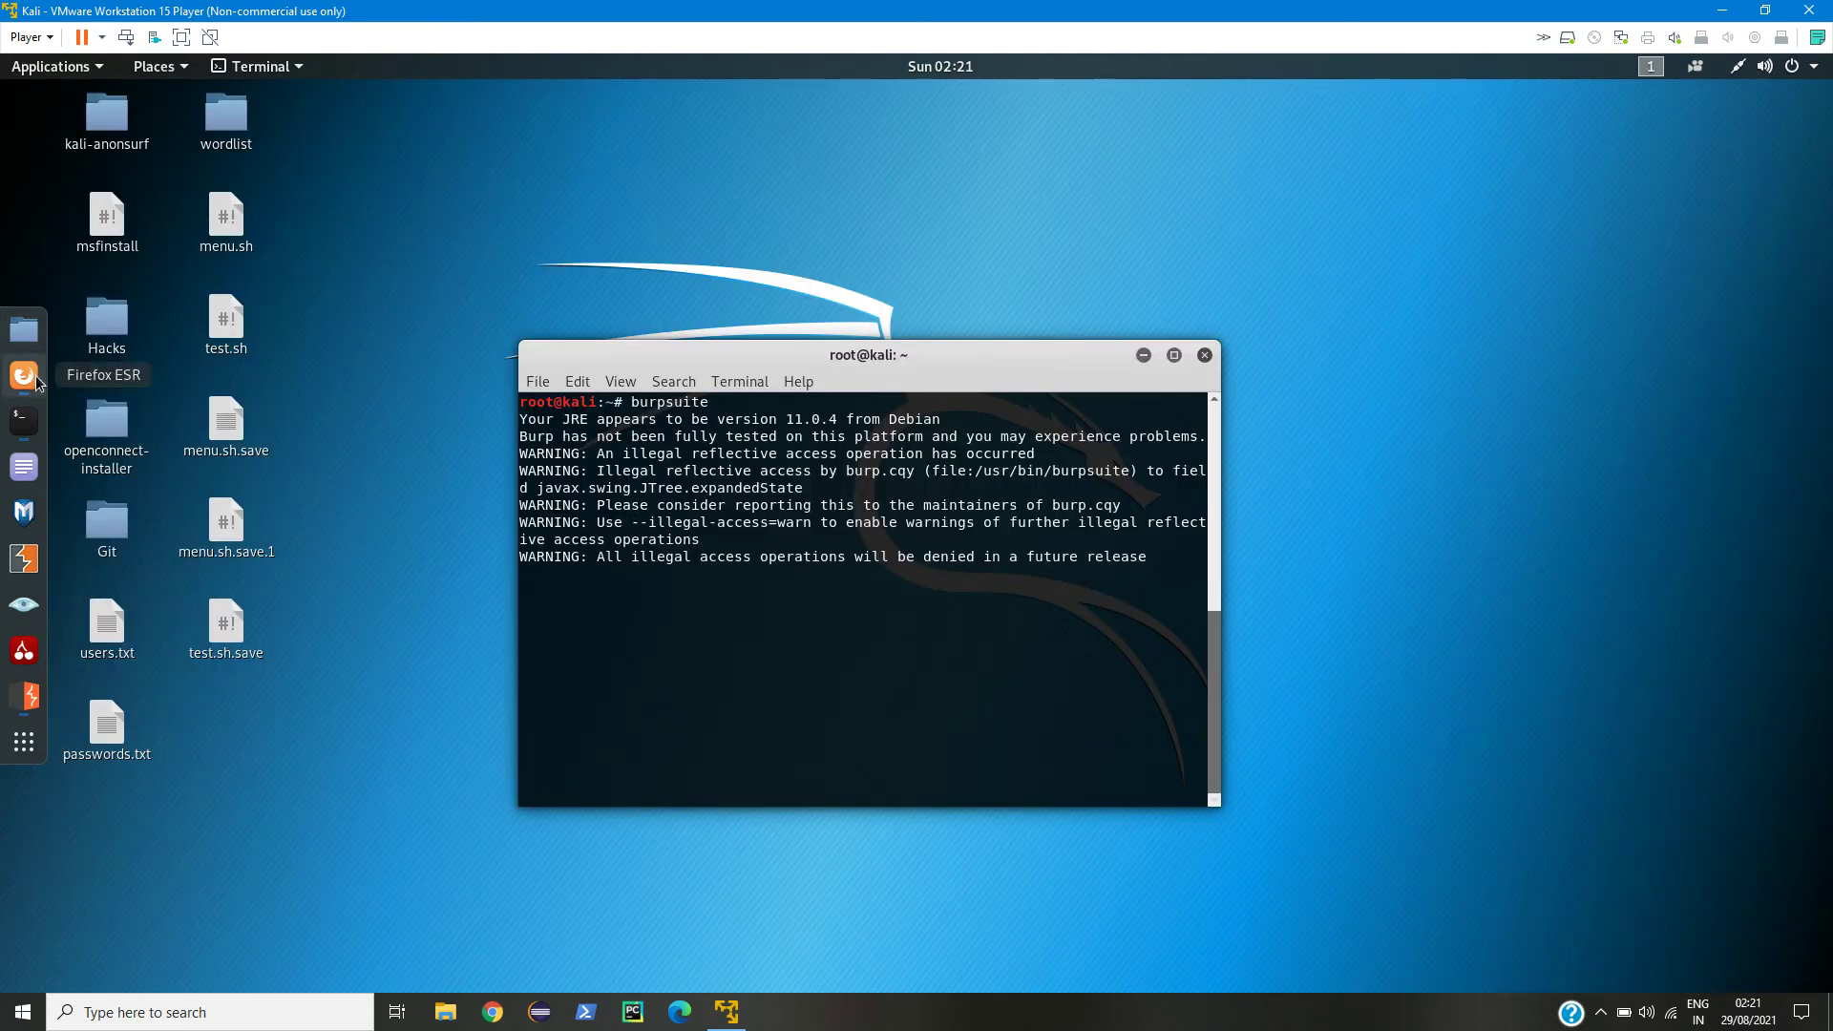
{"action": "left_click", "coordinate": [1143, 356]}
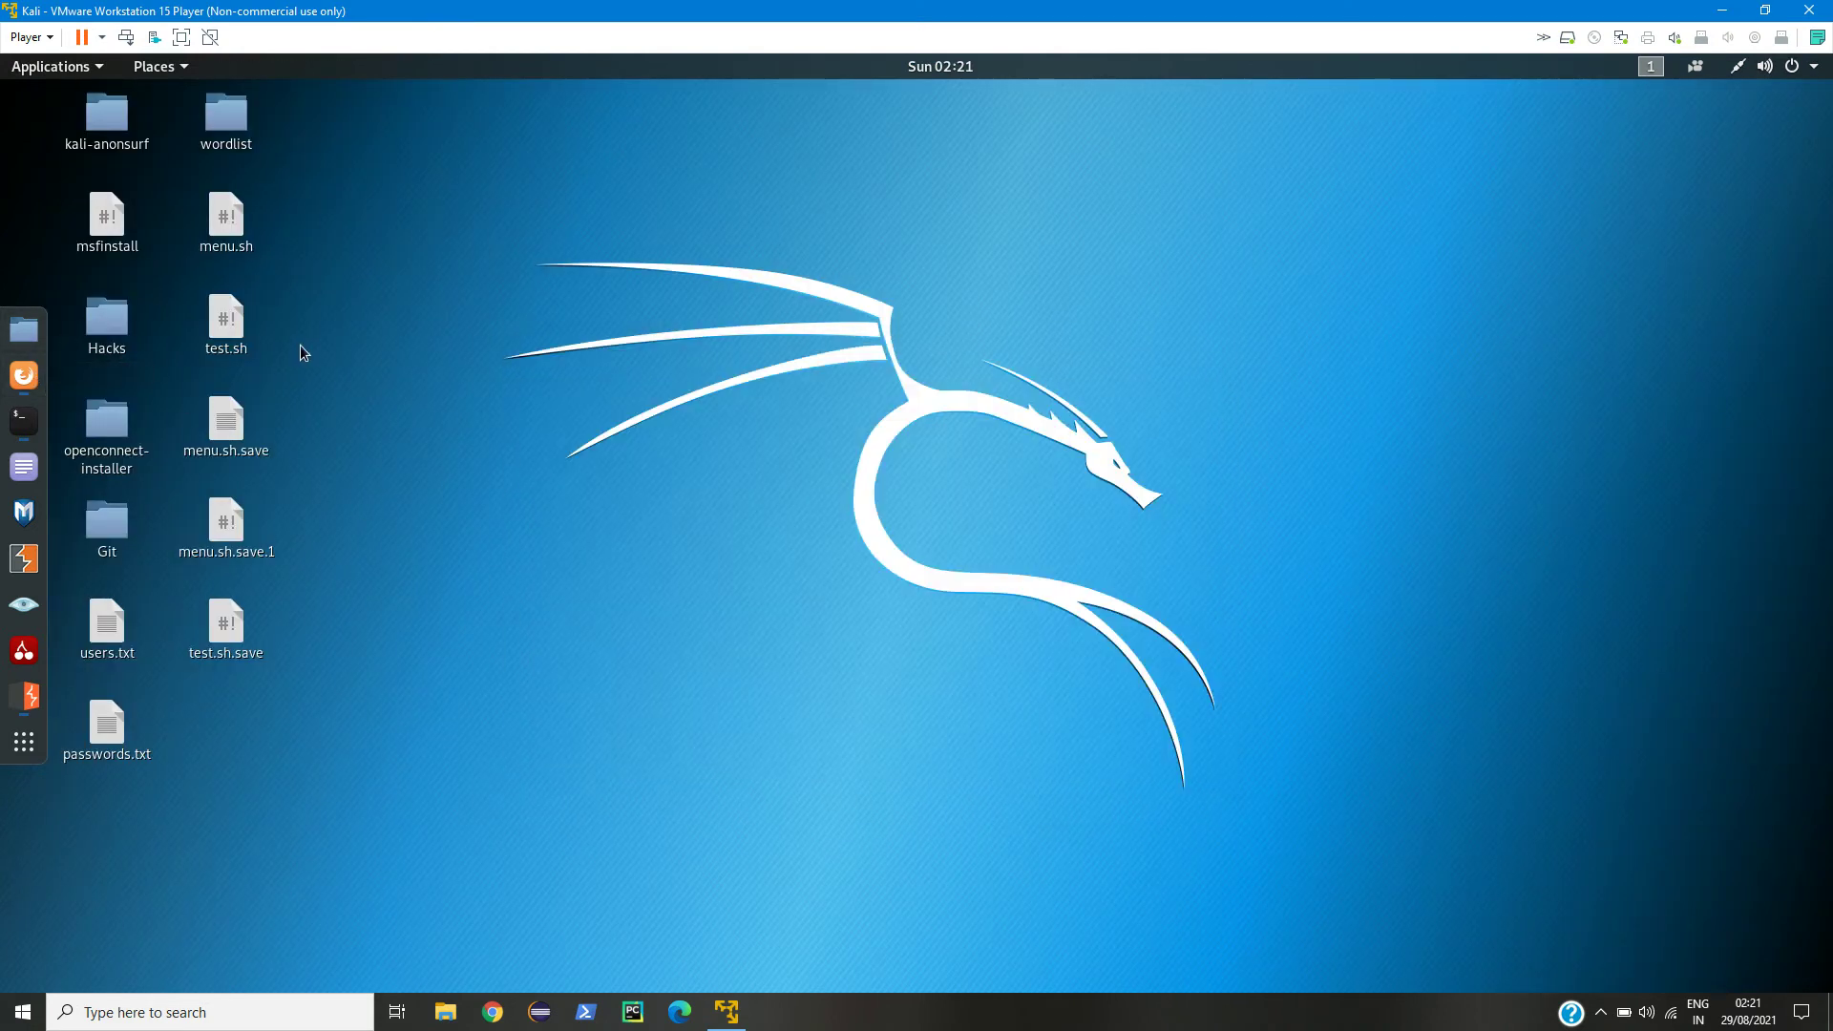
{"action": "left_click", "coordinate": [23, 375]}
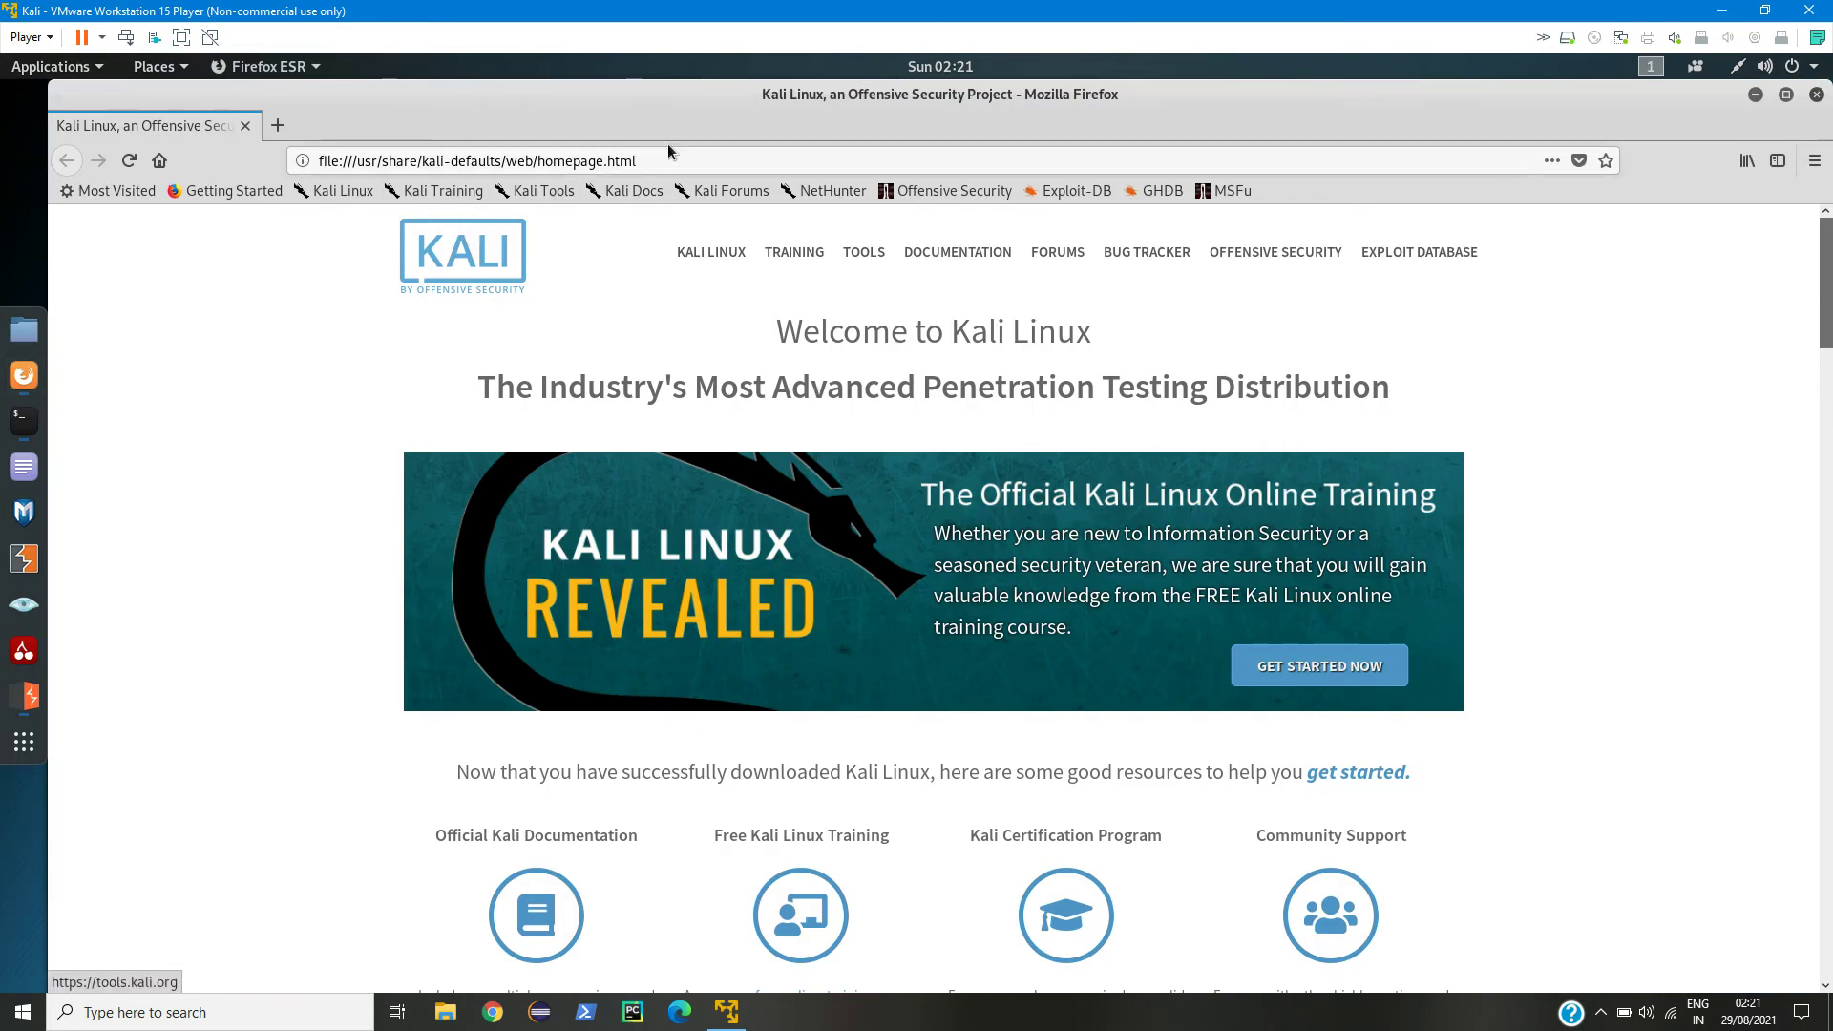
{"action": "left_click", "coordinate": [649, 160]}
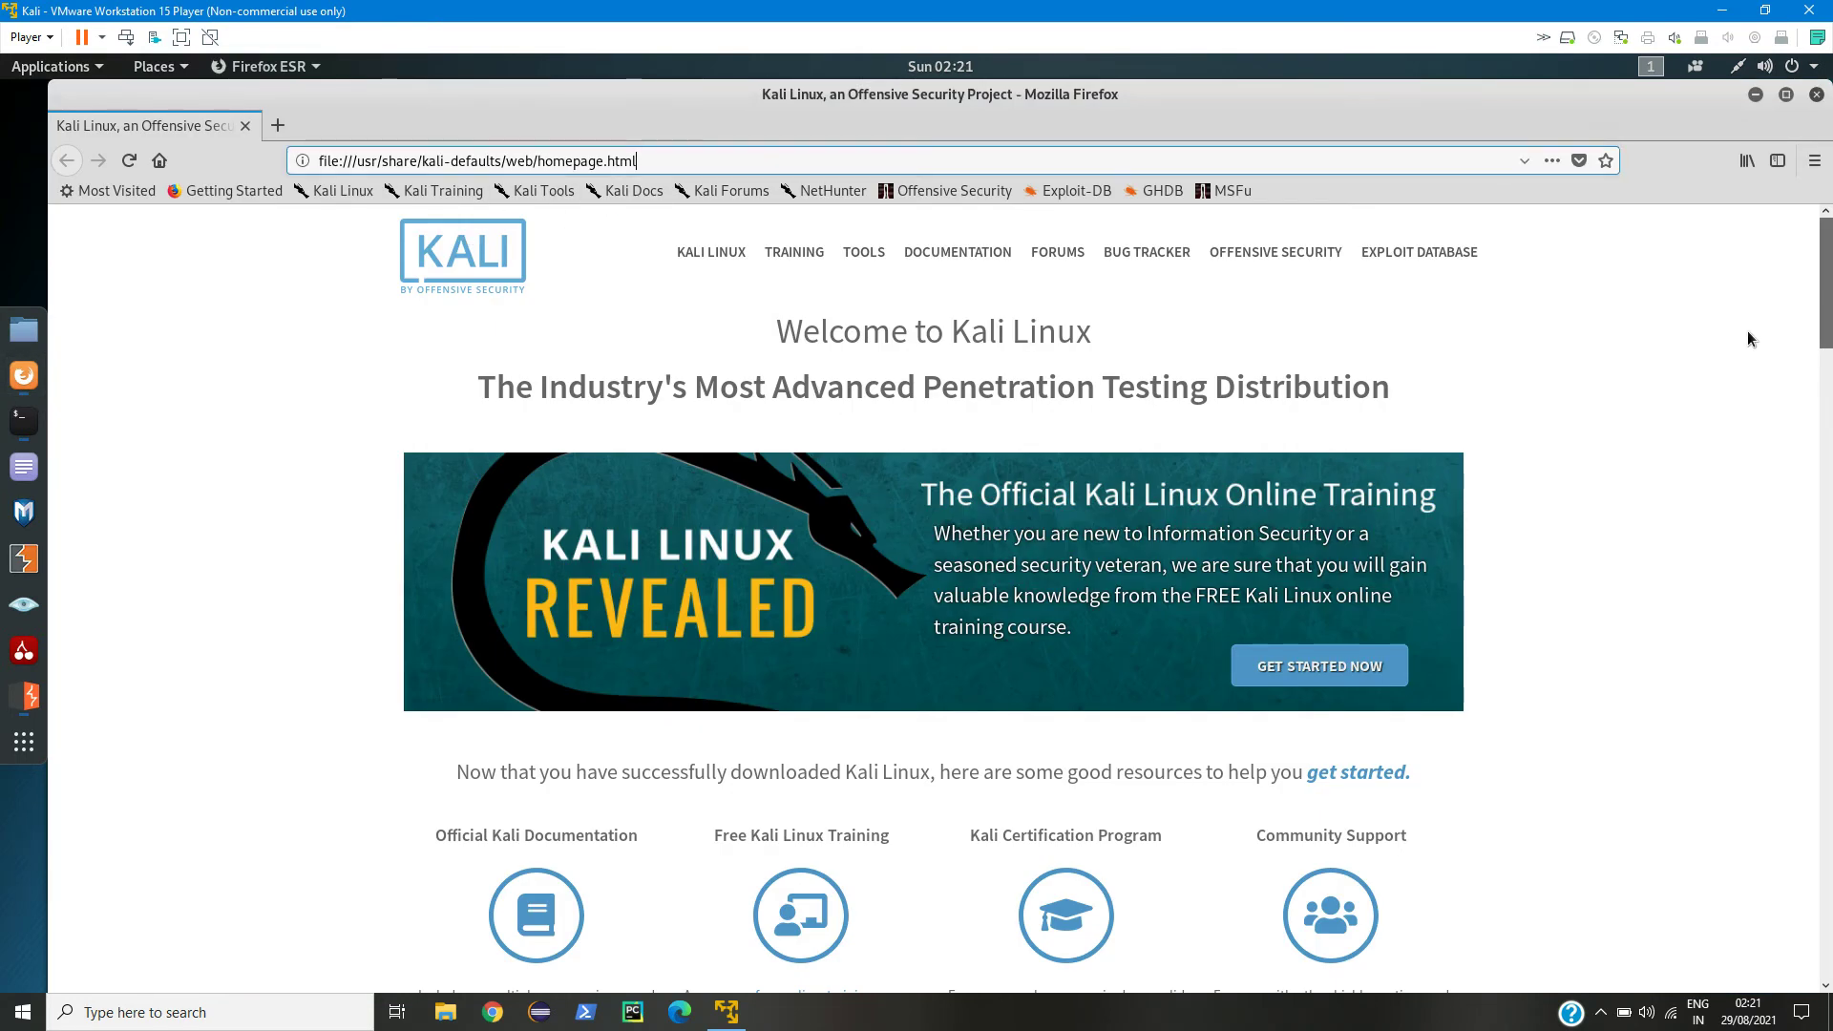
Step: Open the network proxy connection settings in Firefox's preferences
{"action": "left_click", "coordinate": [1814, 162]}
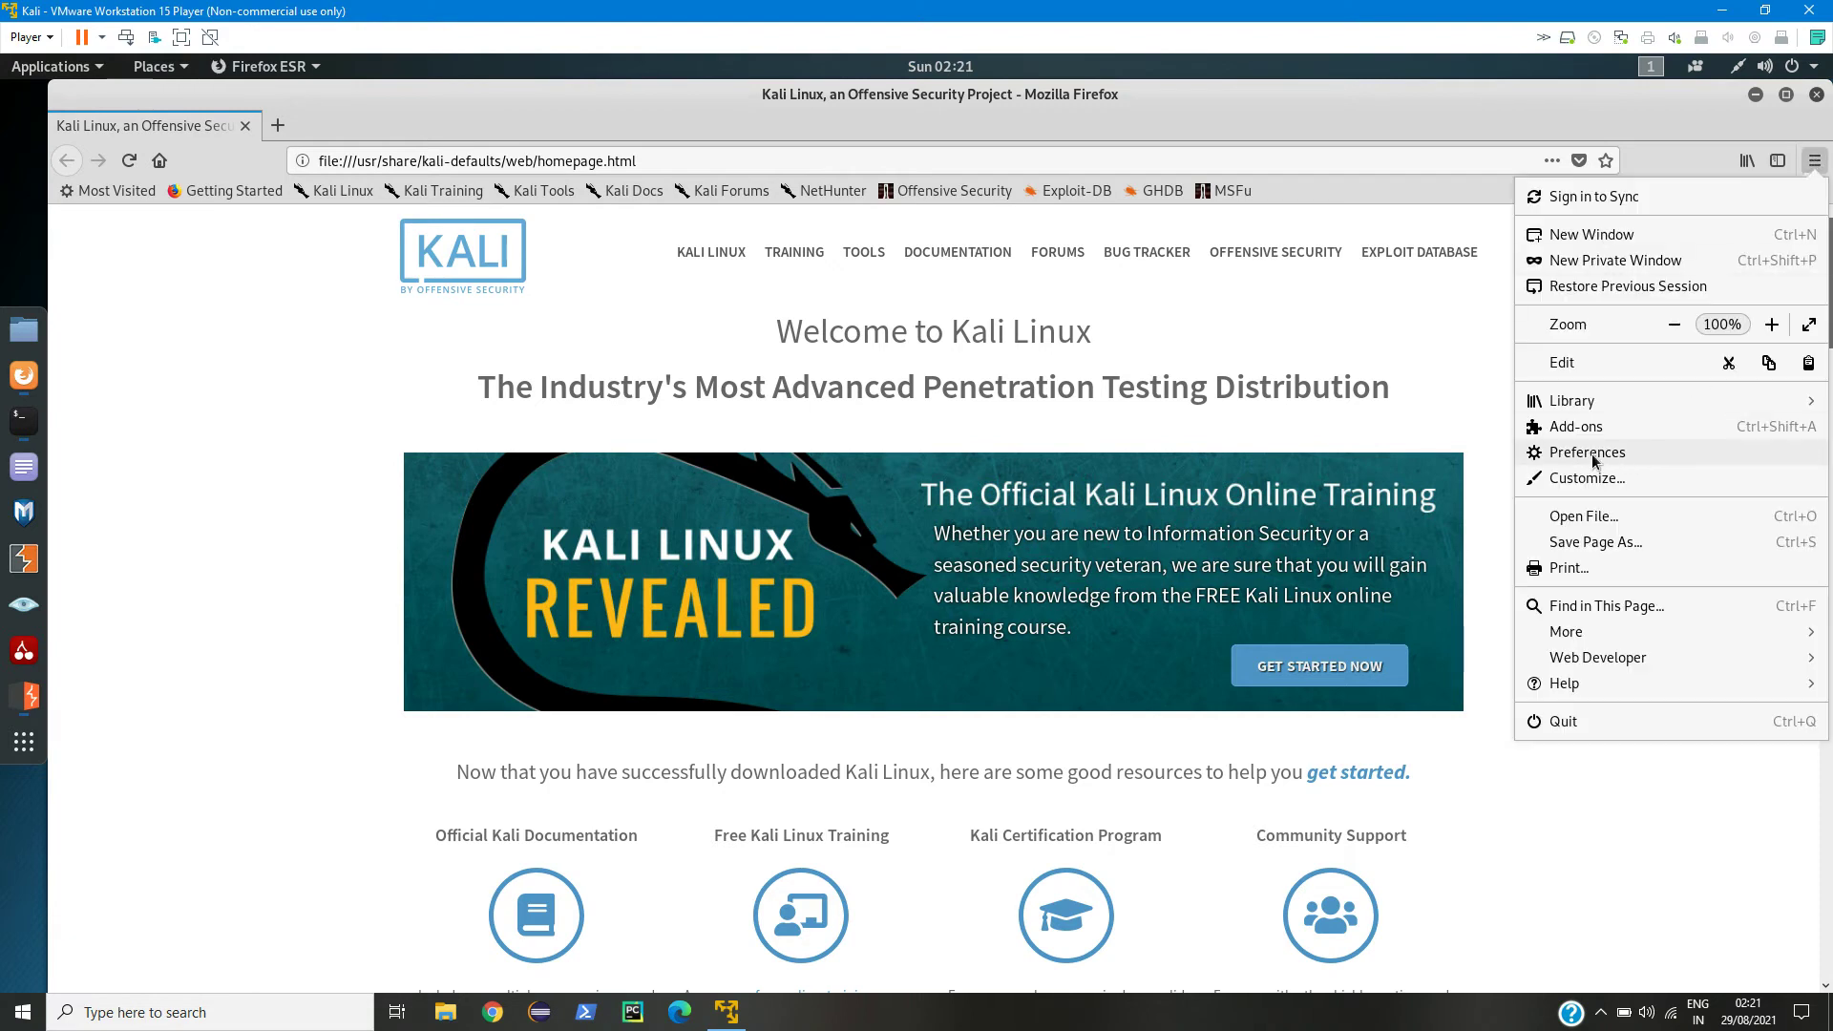
{"action": "left_click", "coordinate": [1623, 452]}
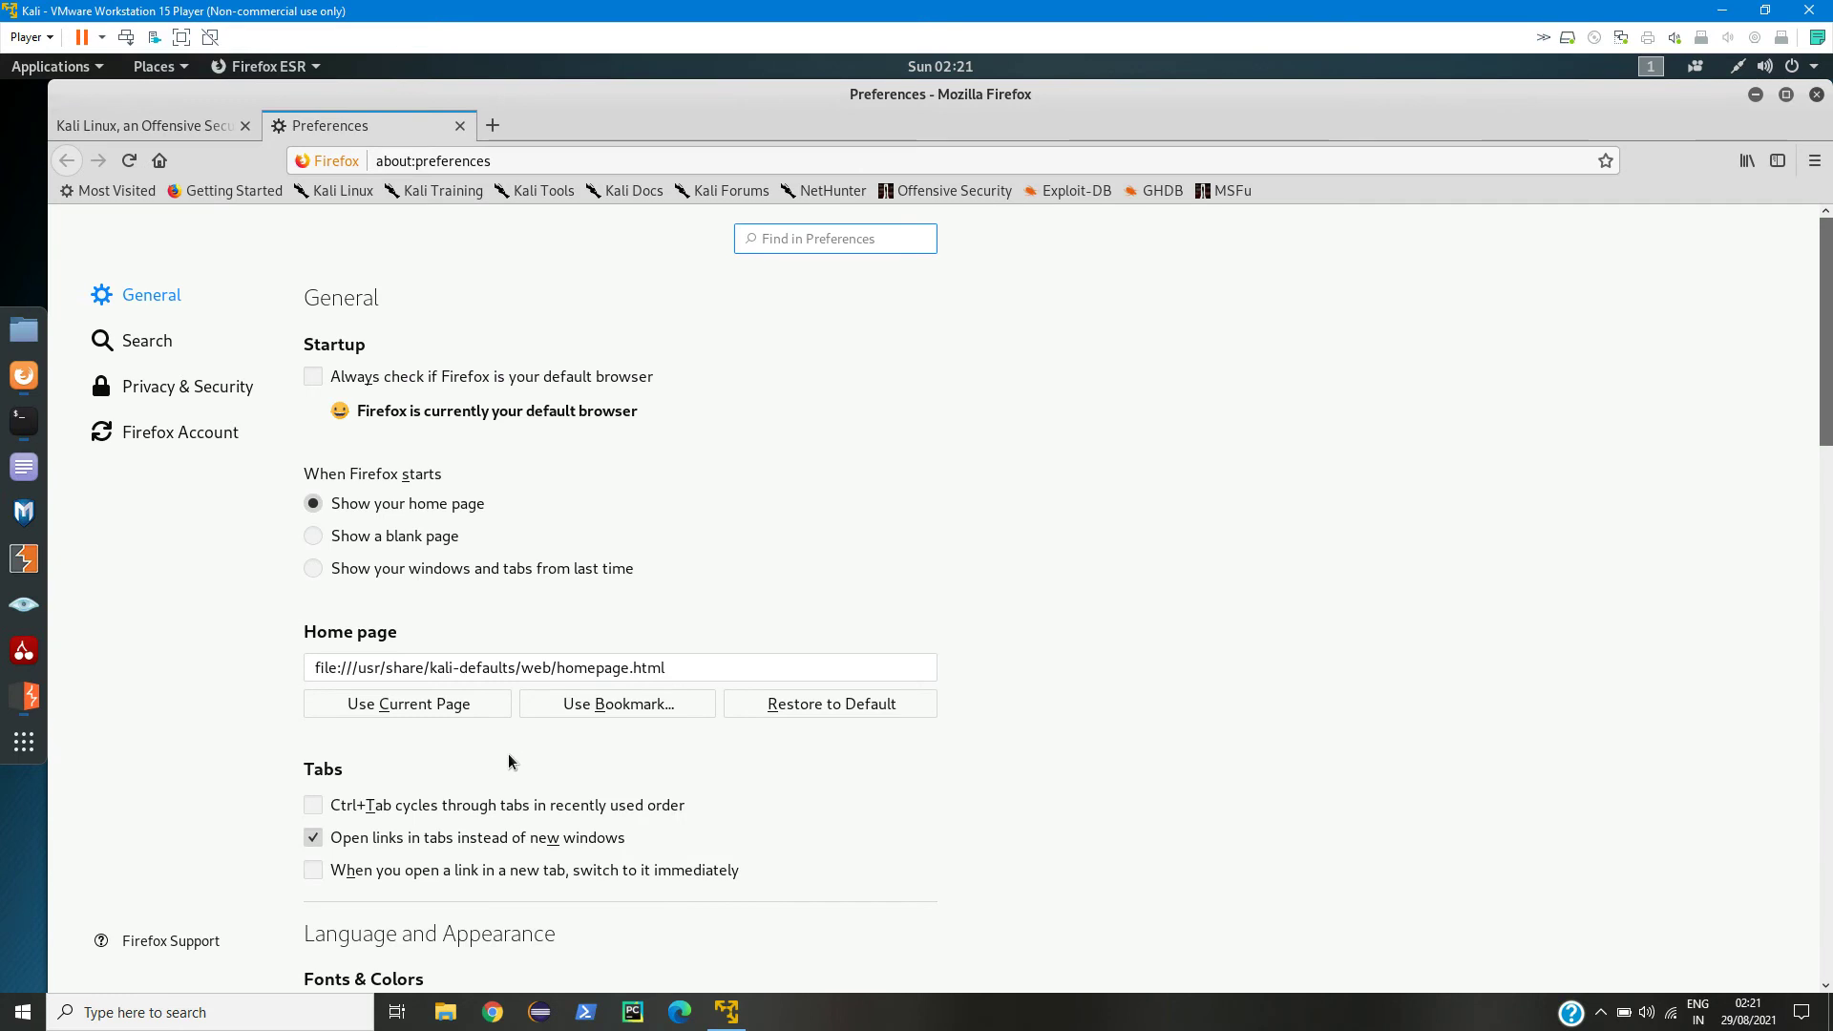
{"action": "scroll", "coordinate": [508, 753], "scroll_direction": "down", "scroll_amount": 10}
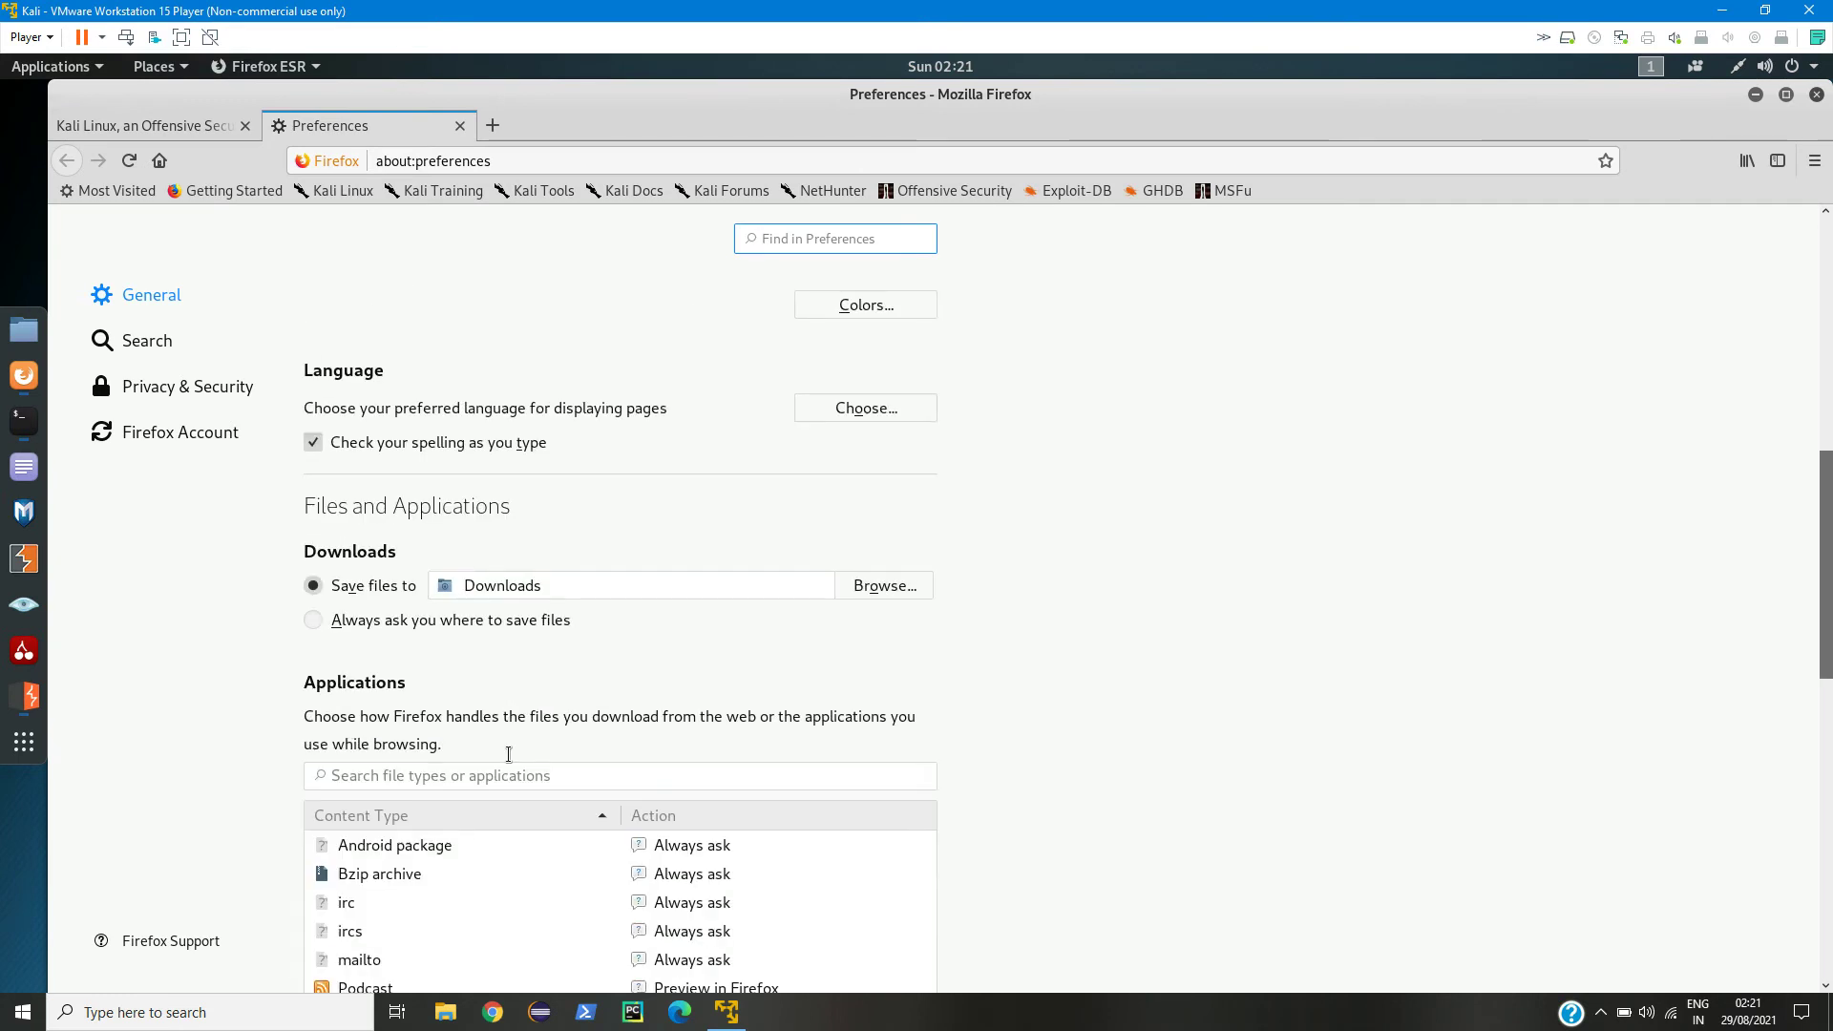
{"action": "scroll", "coordinate": [508, 753], "scroll_direction": "down", "scroll_amount": 10}
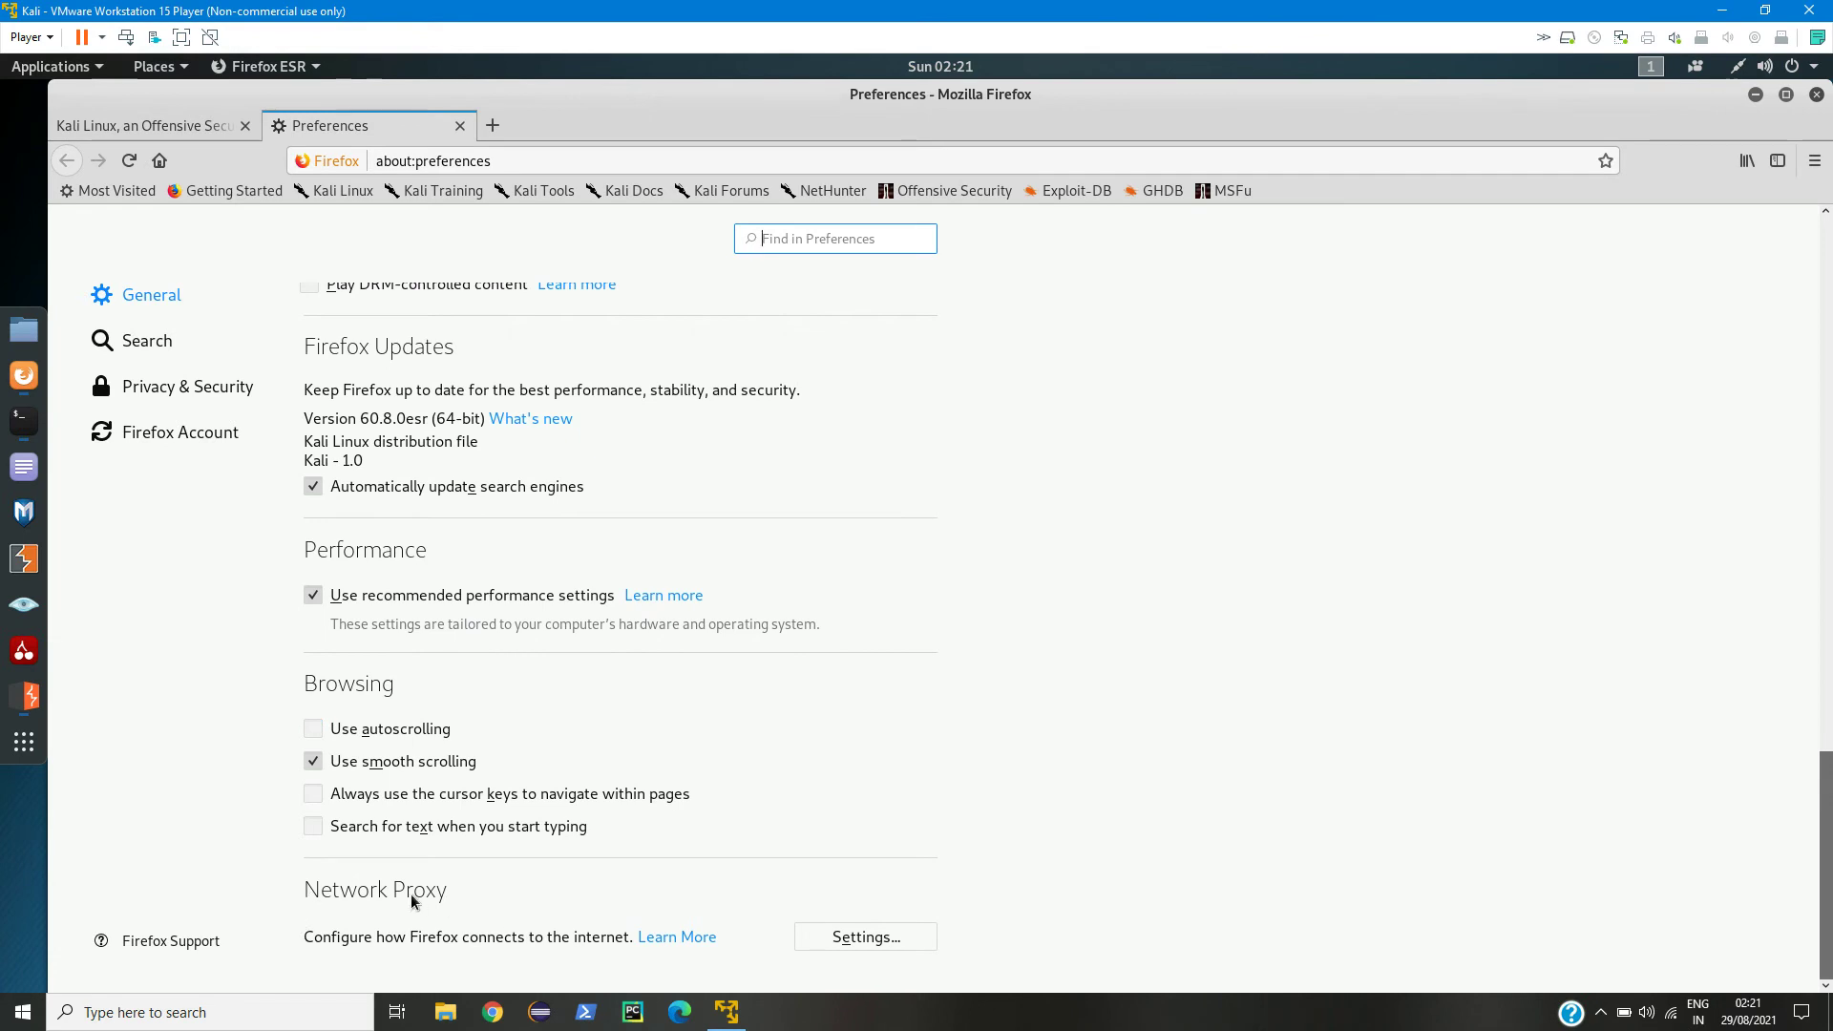
{"action": "left_click", "coordinate": [852, 944]}
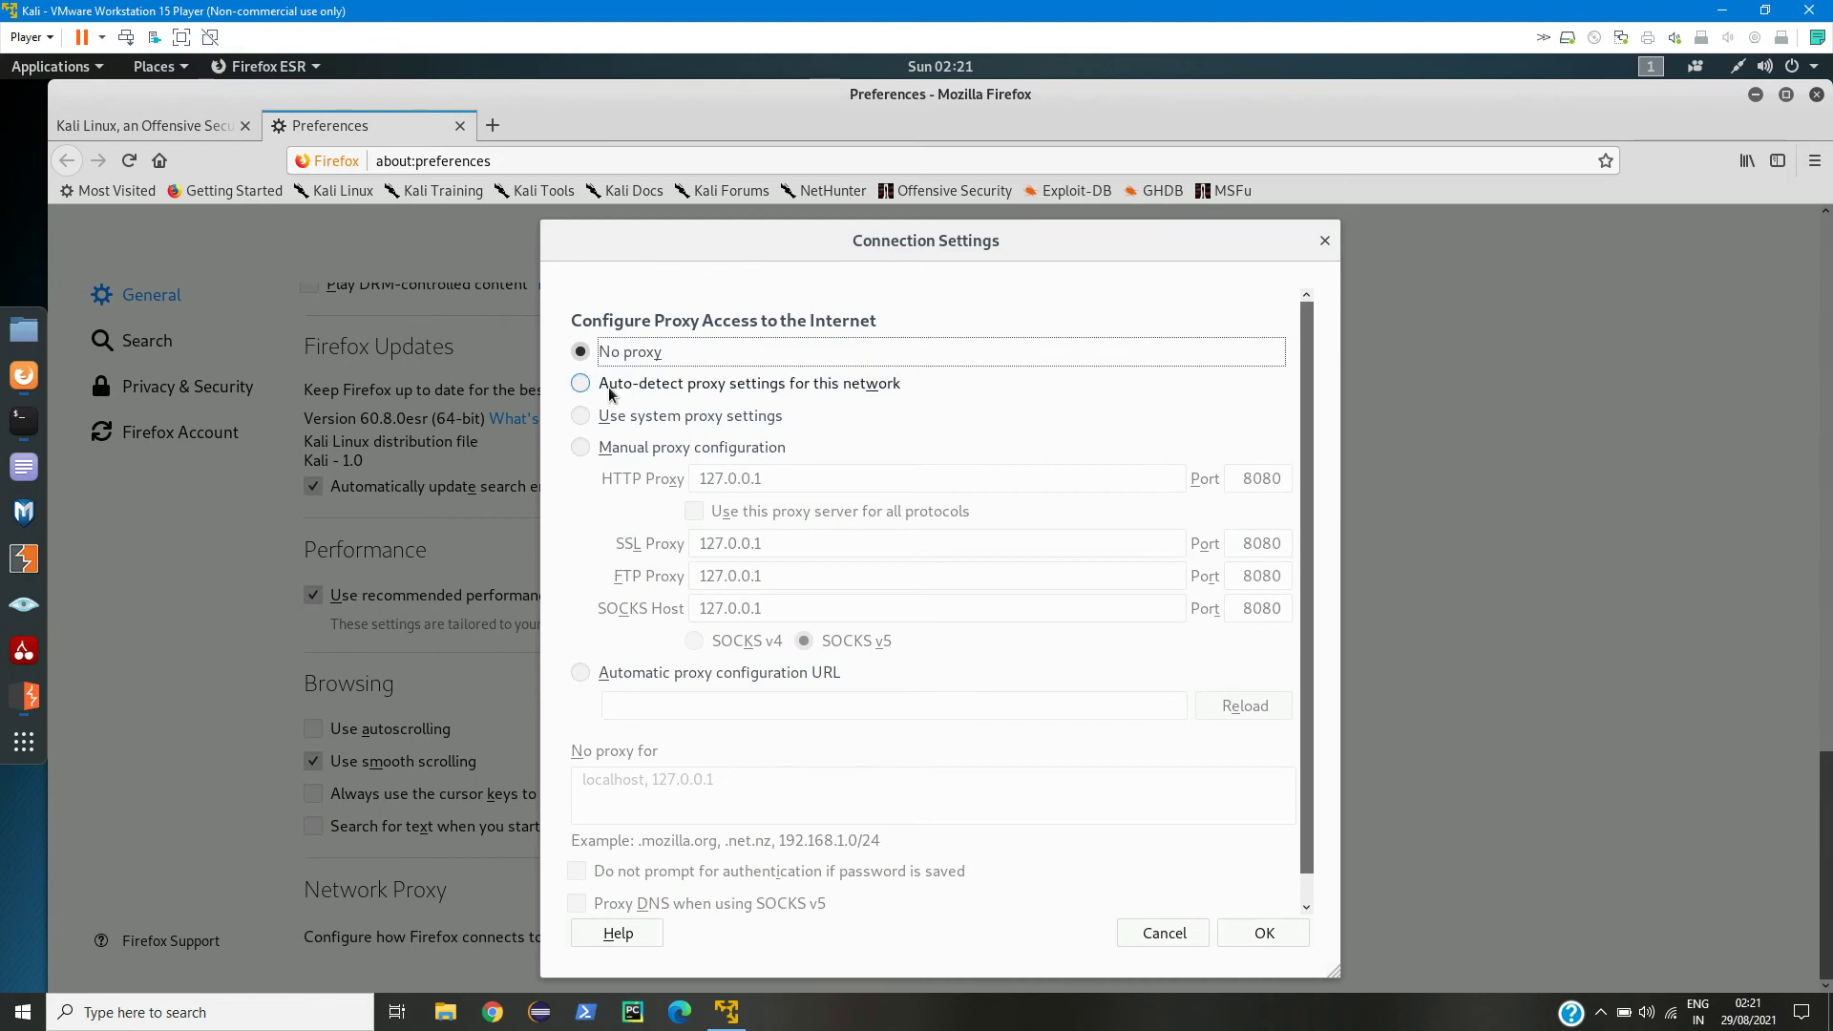
Step: Switch Firefox to manual proxy configuration with 127.0.0.1 on port 8080 and SOCKS v5, and save the connection settings
{"action": "left_click", "coordinate": [636, 355]}
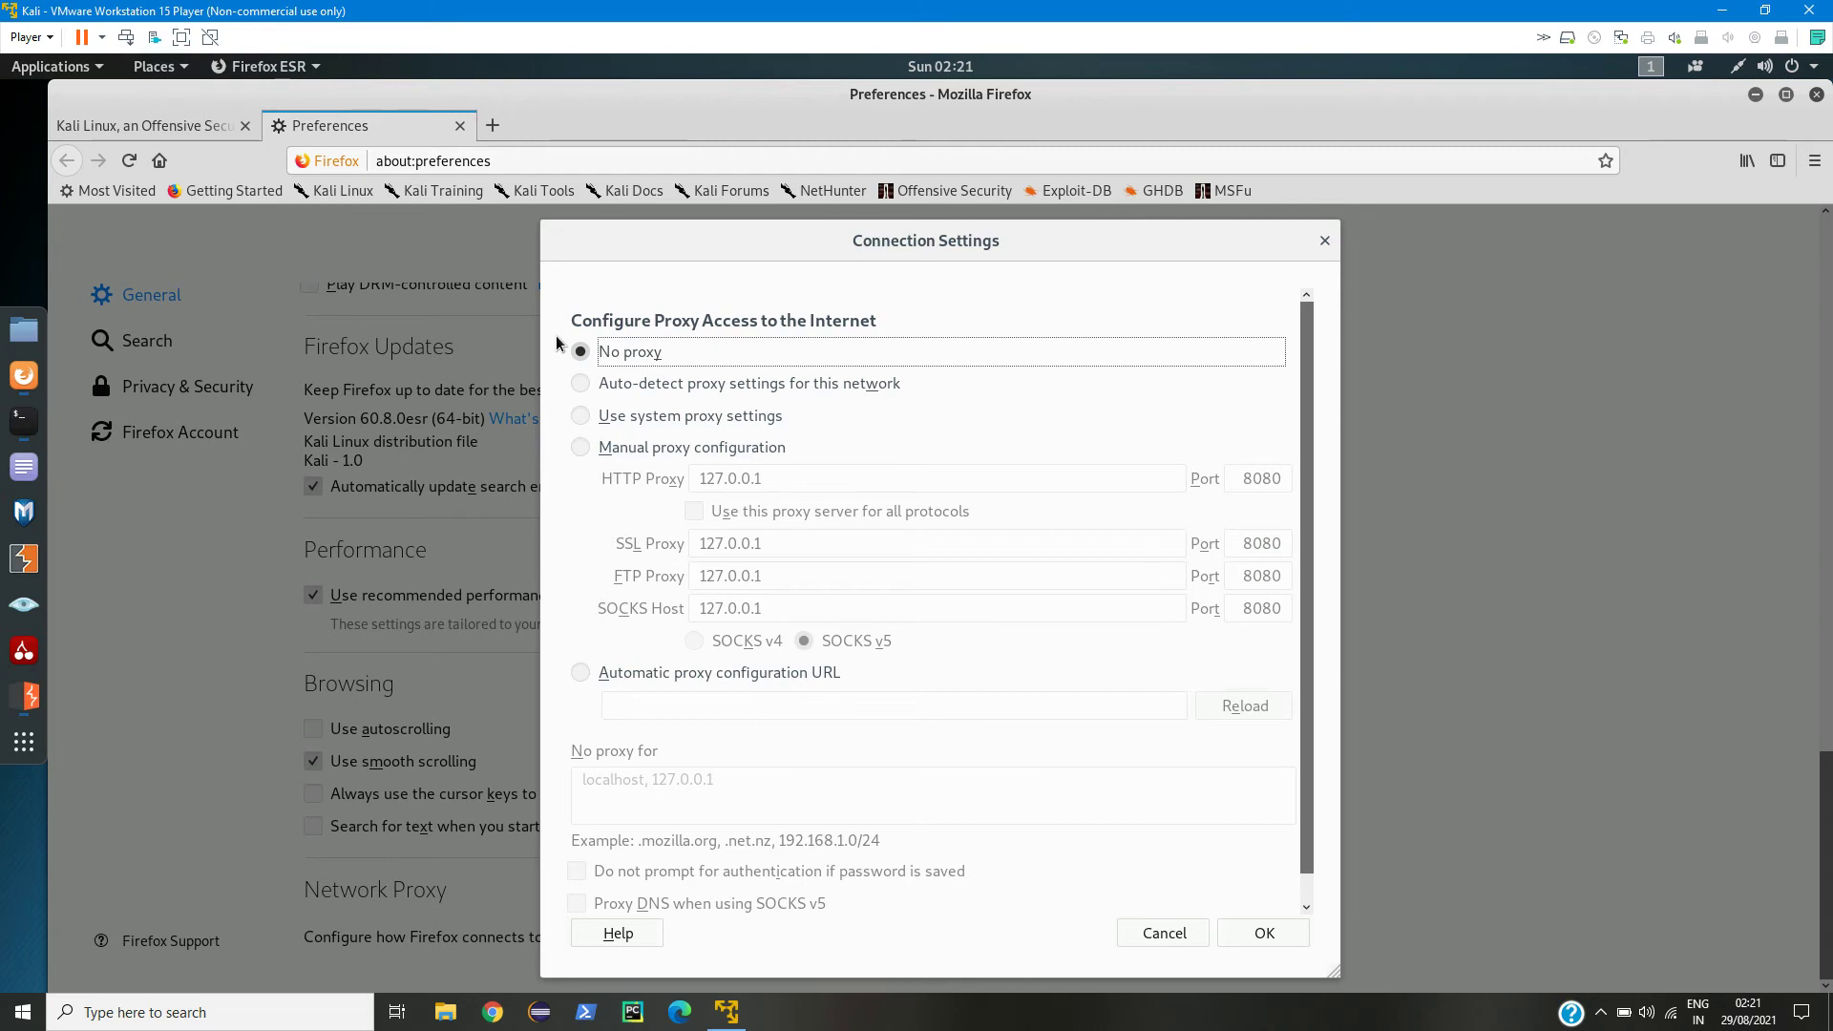
{"action": "left_click", "coordinate": [579, 447]}
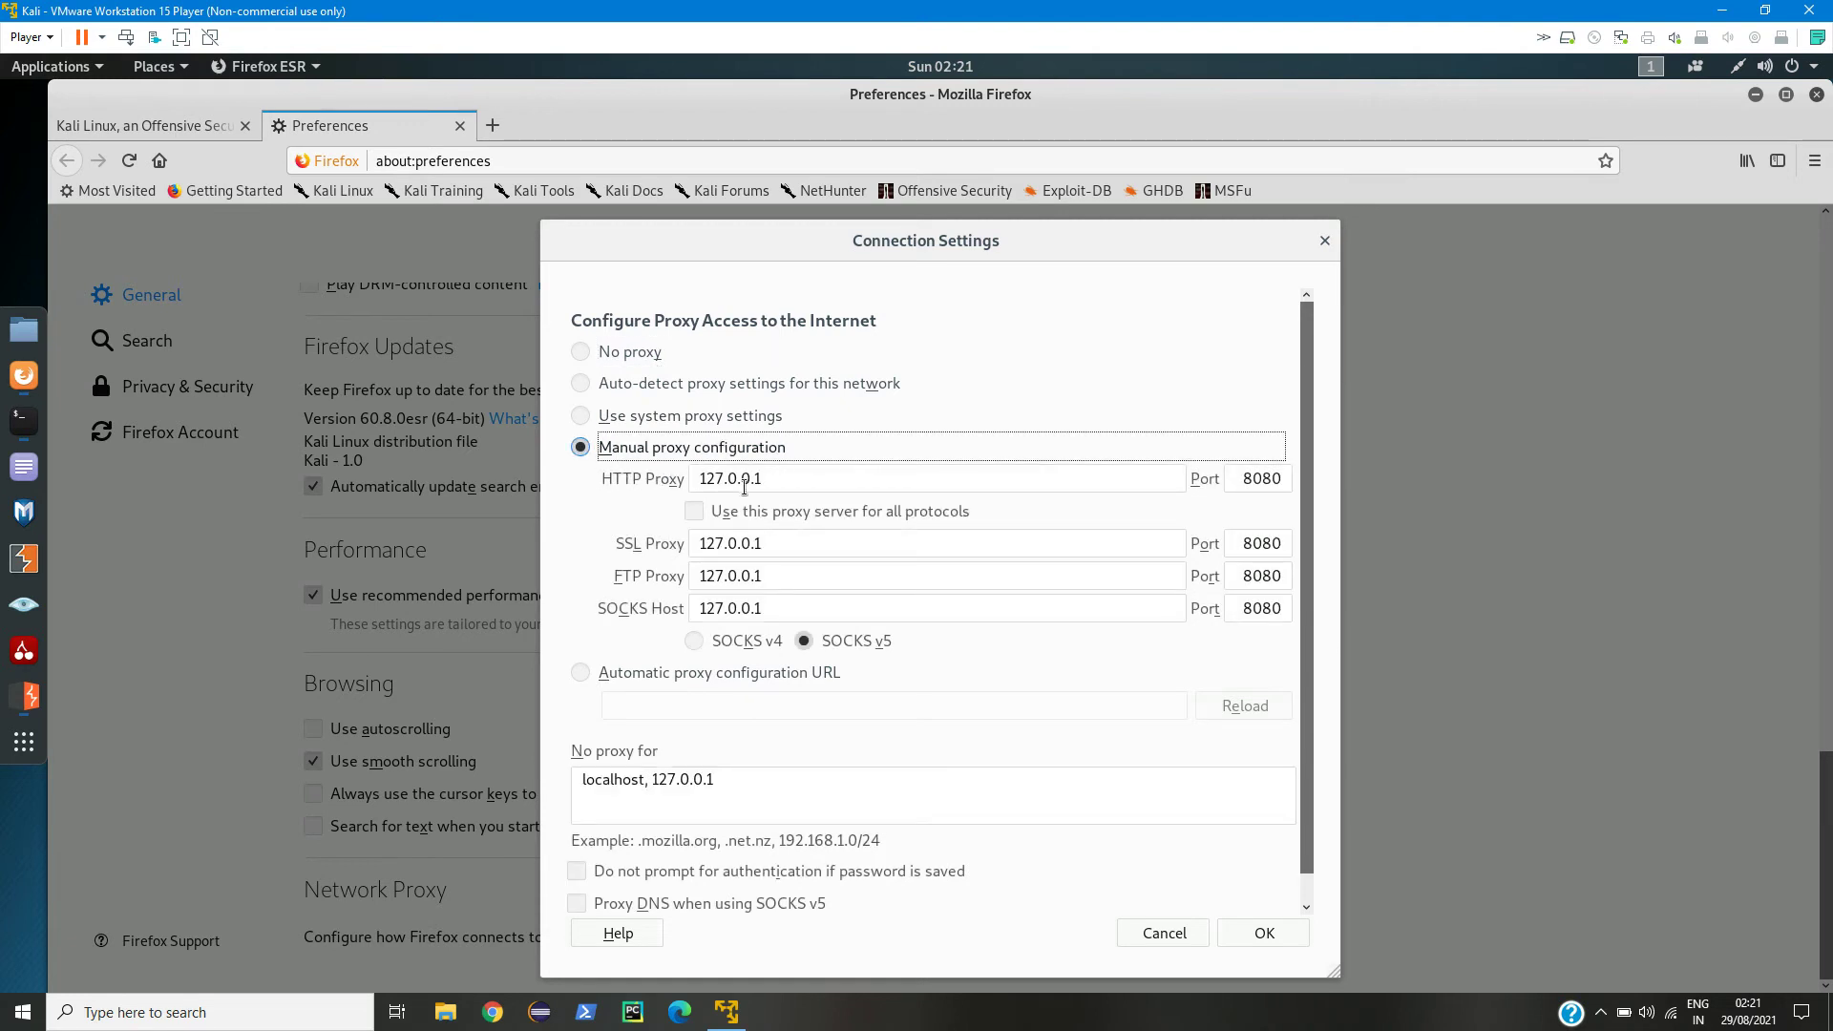
{"action": "left_click", "coordinate": [779, 480]}
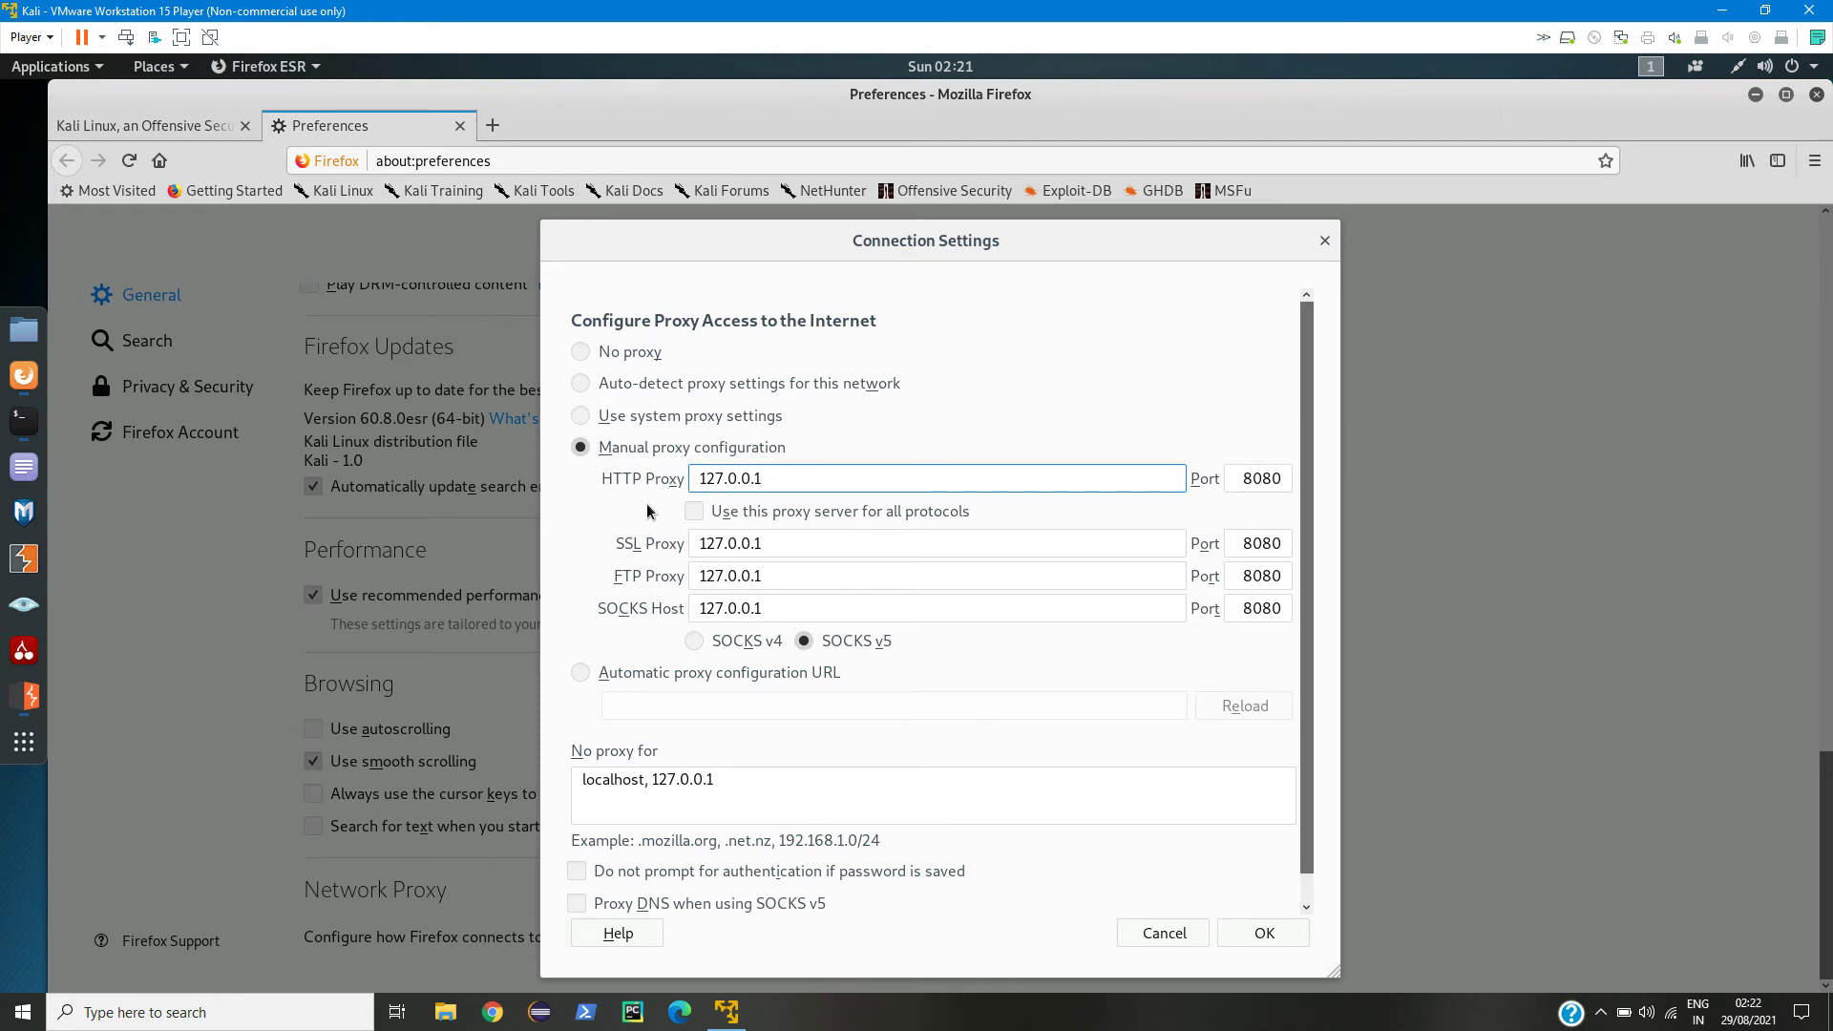
{"action": "left_click", "coordinate": [1248, 477]}
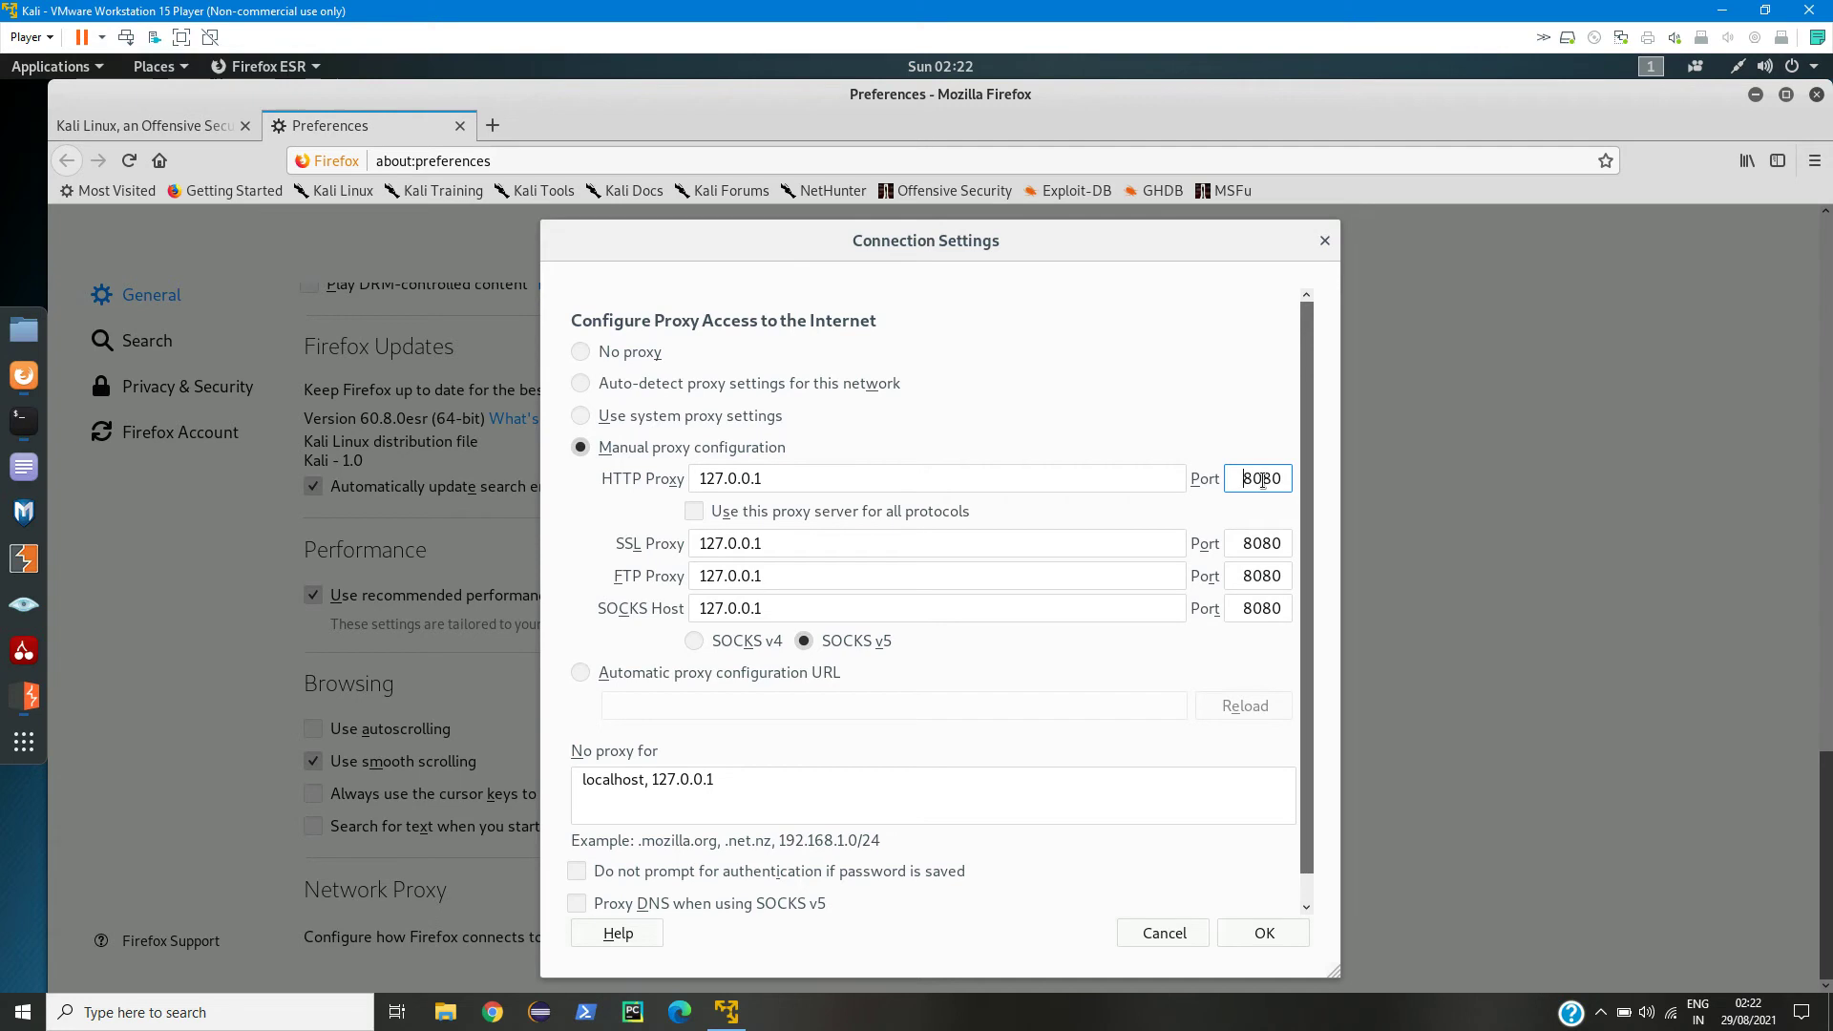
{"action": "left_click", "coordinate": [695, 637]}
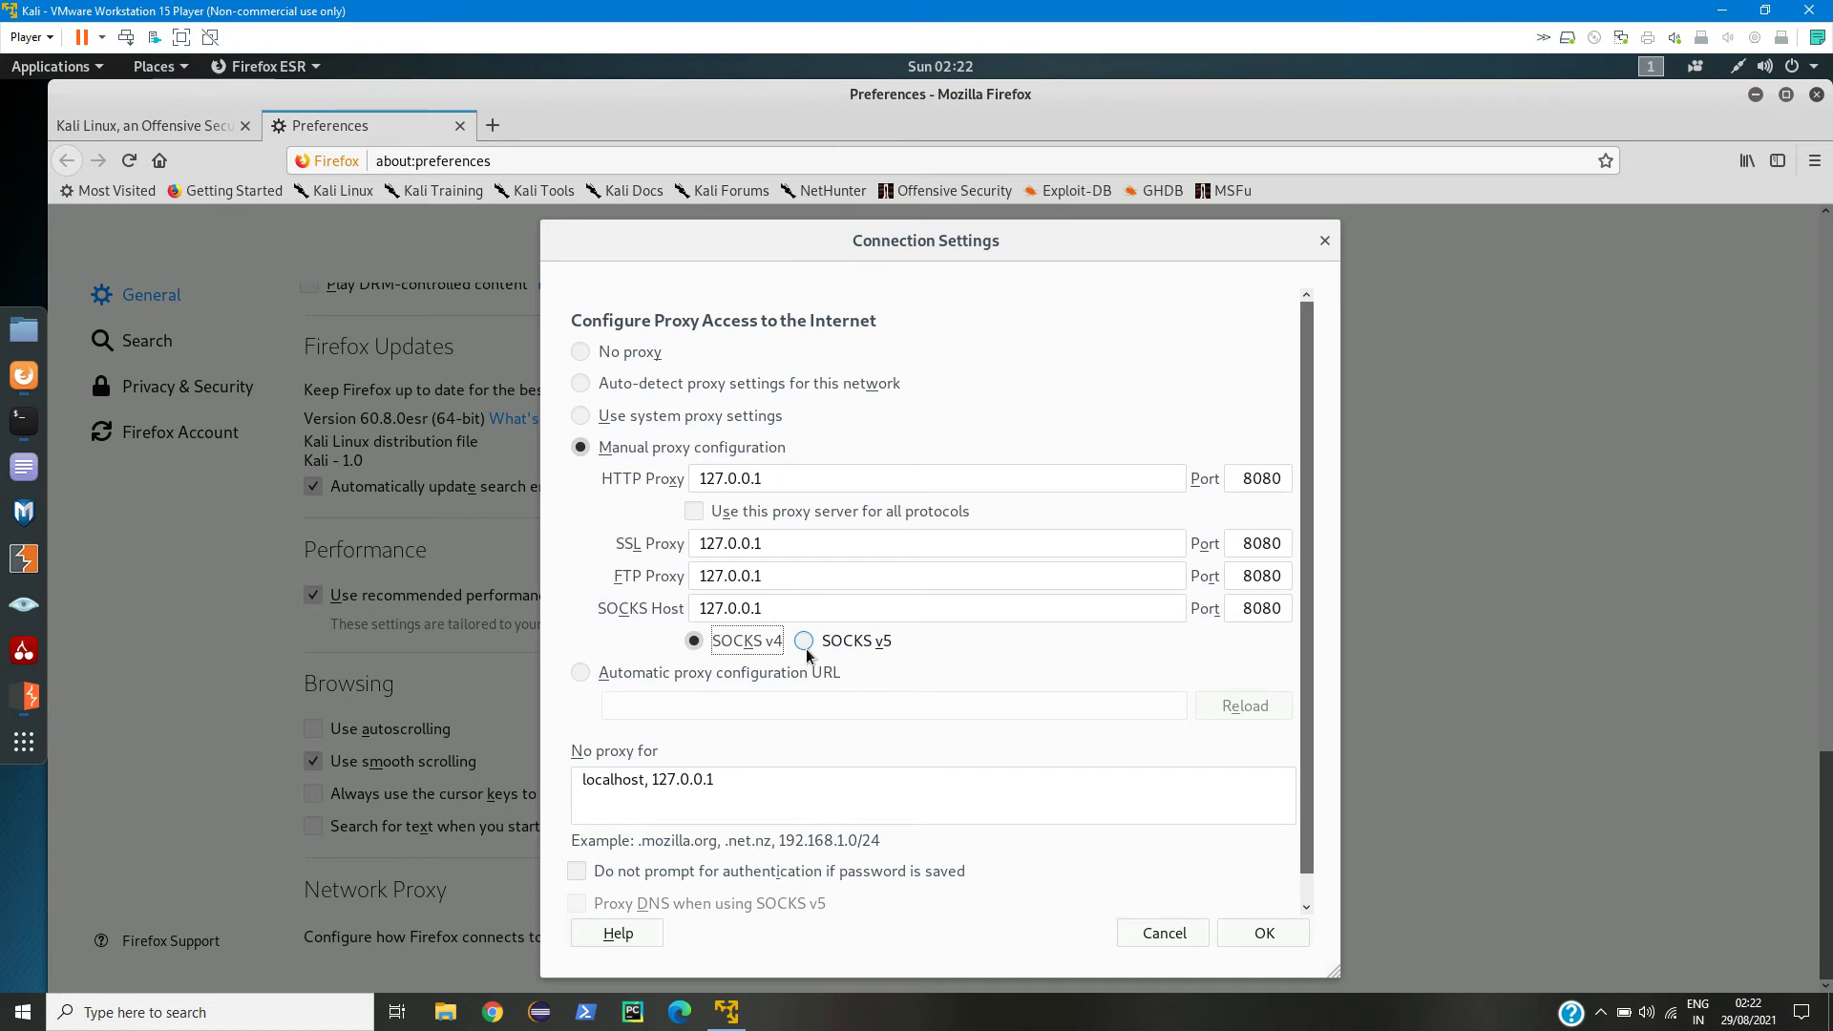
{"action": "left_click", "coordinate": [810, 645]}
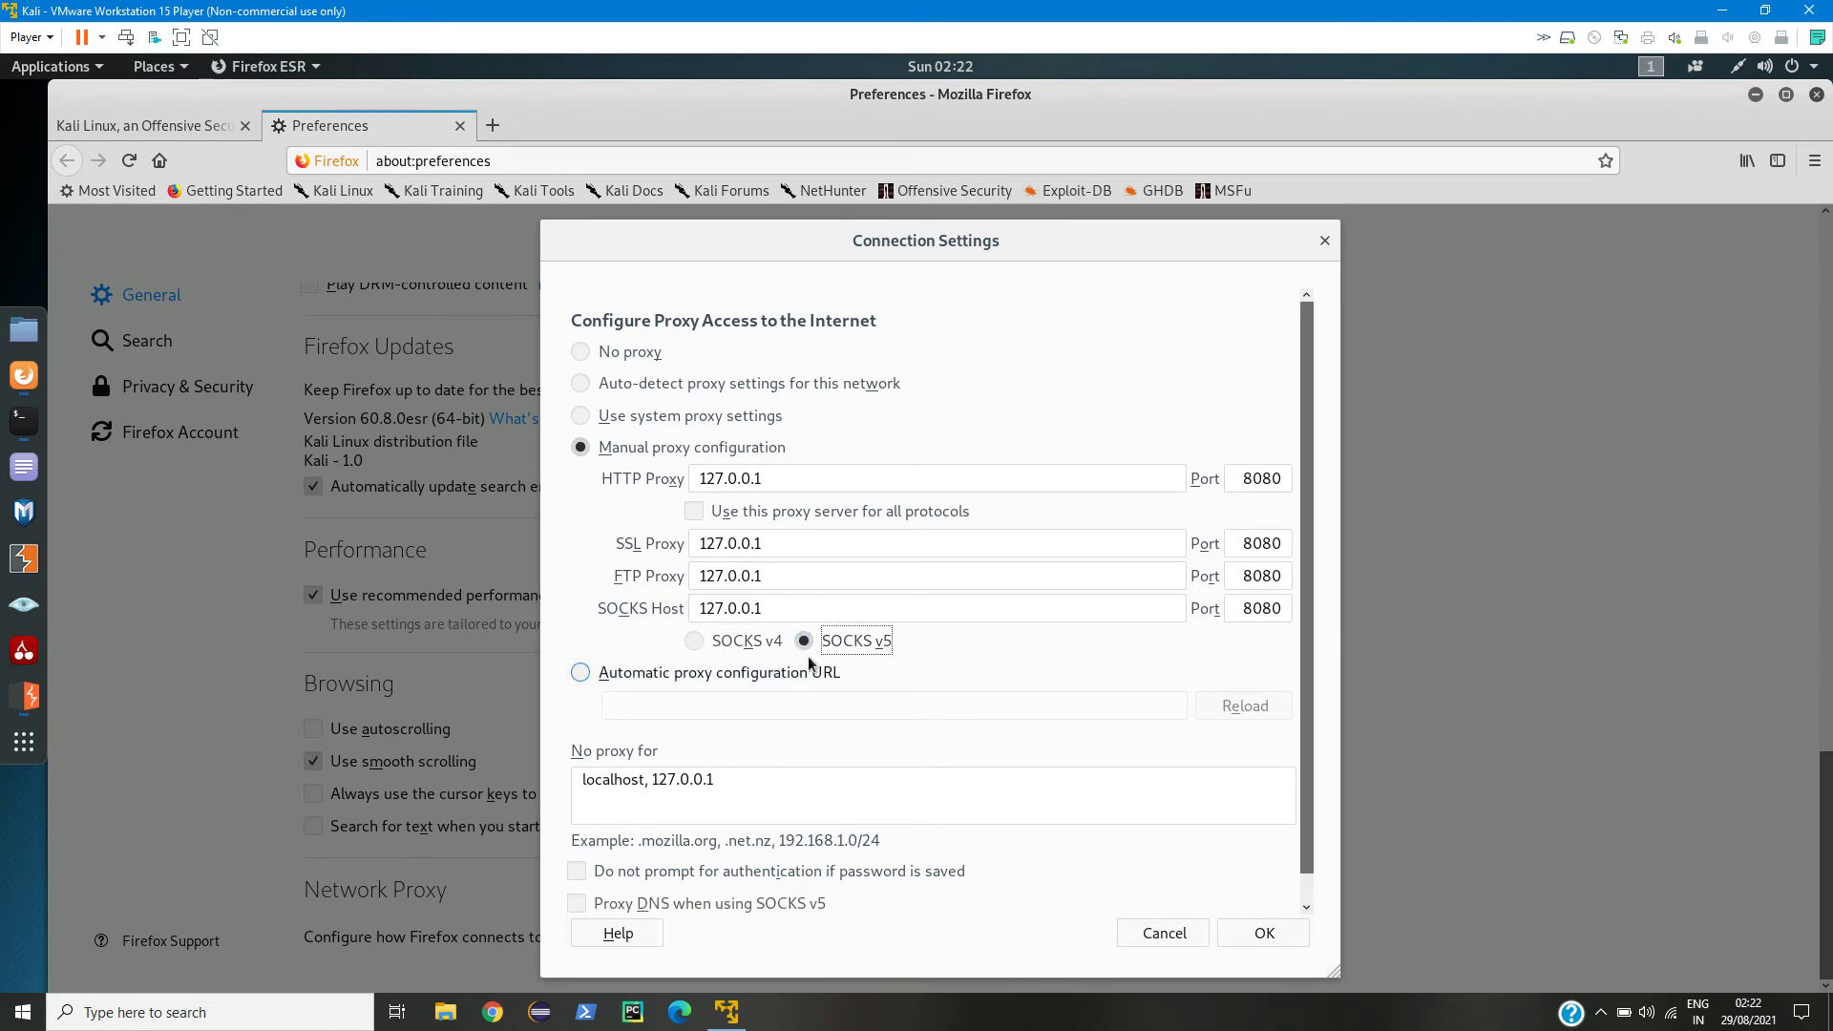
{"action": "left_click", "coordinate": [1267, 933]}
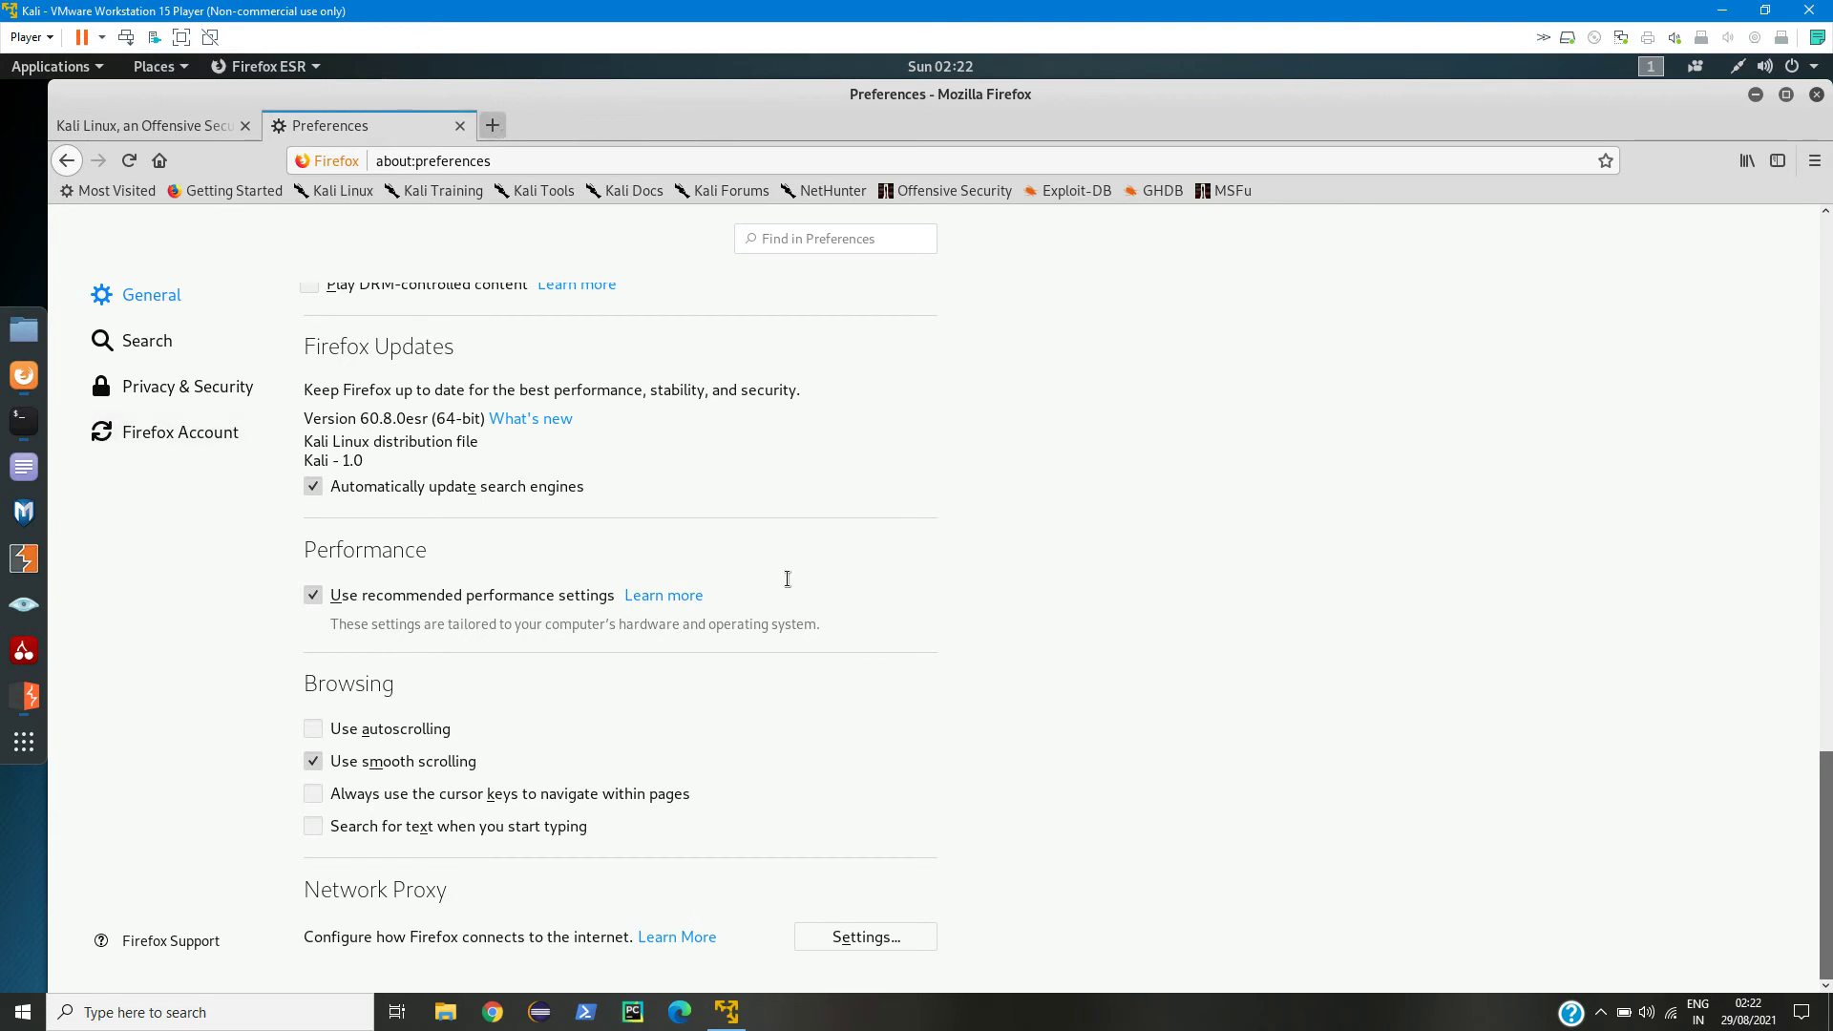
Step: Load the DVWA login page at localhost/dvwa in a new Firefox tab
{"action": "key", "text": "ctrl+t"}
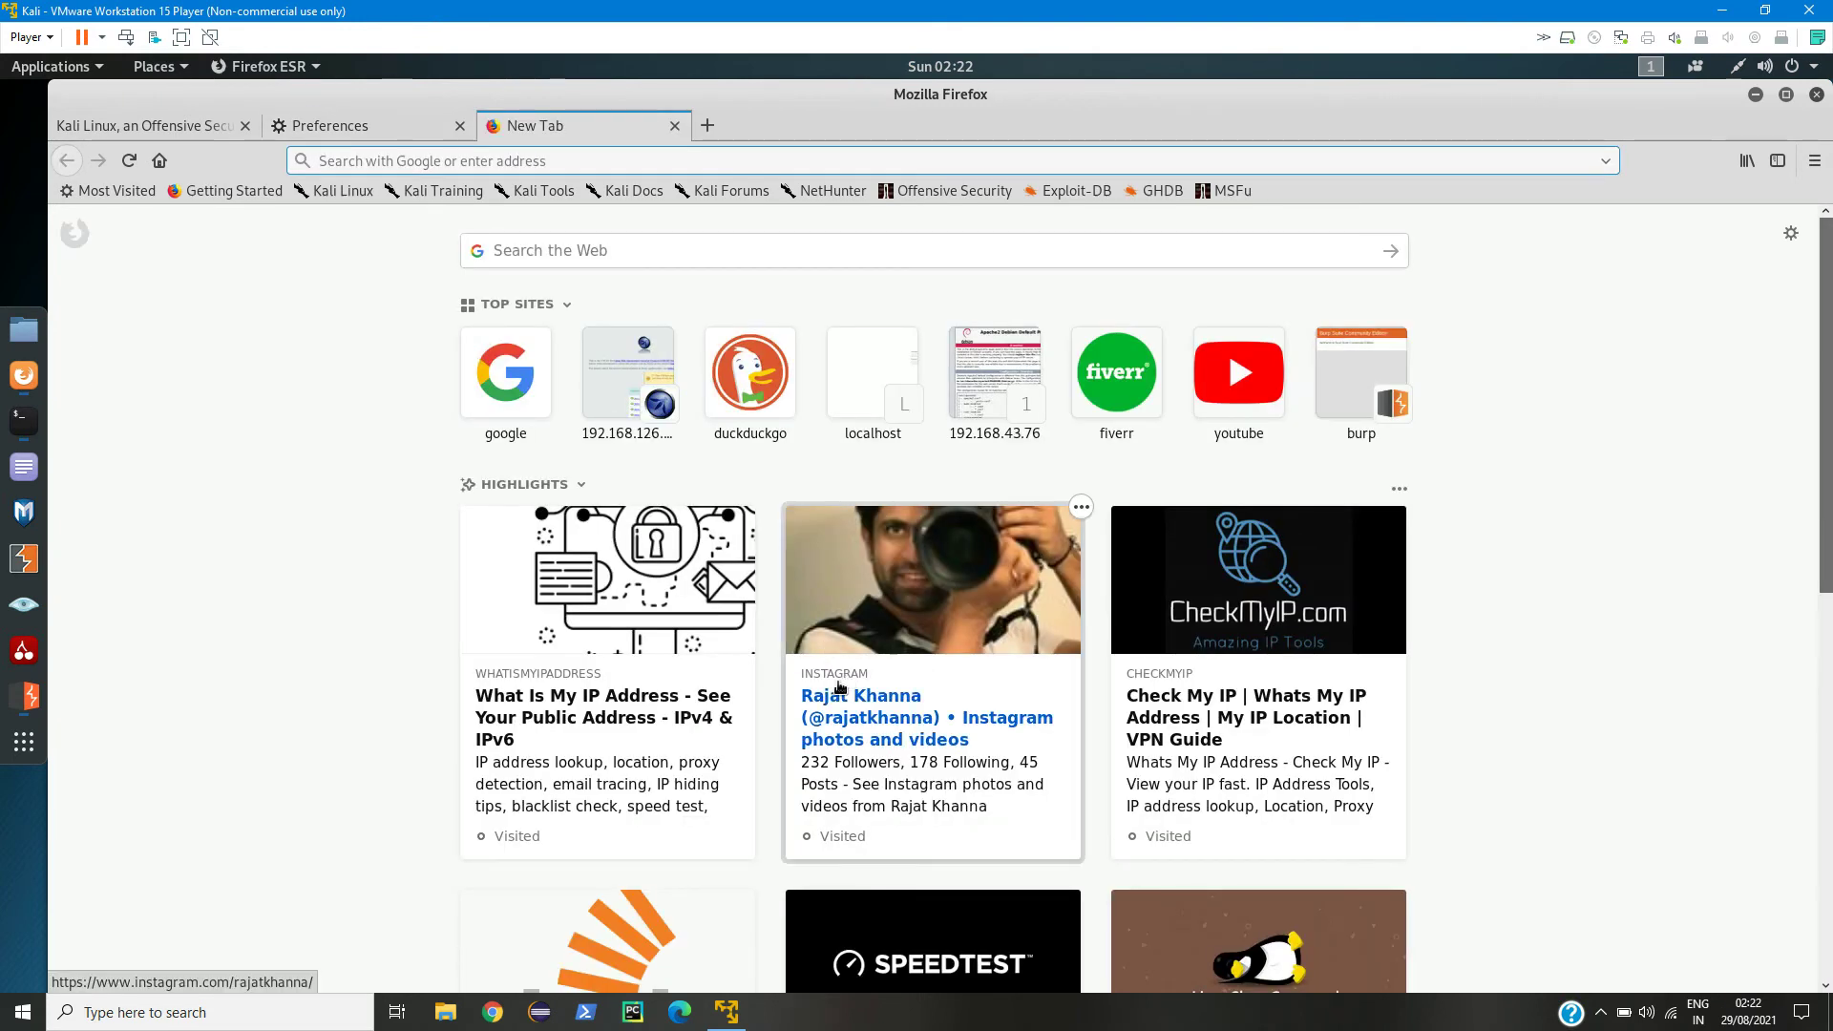
{"action": "type", "text": "localhost/"}
{"action": "key", "text": "Right"}
{"action": "type", "text": "dvwa"}
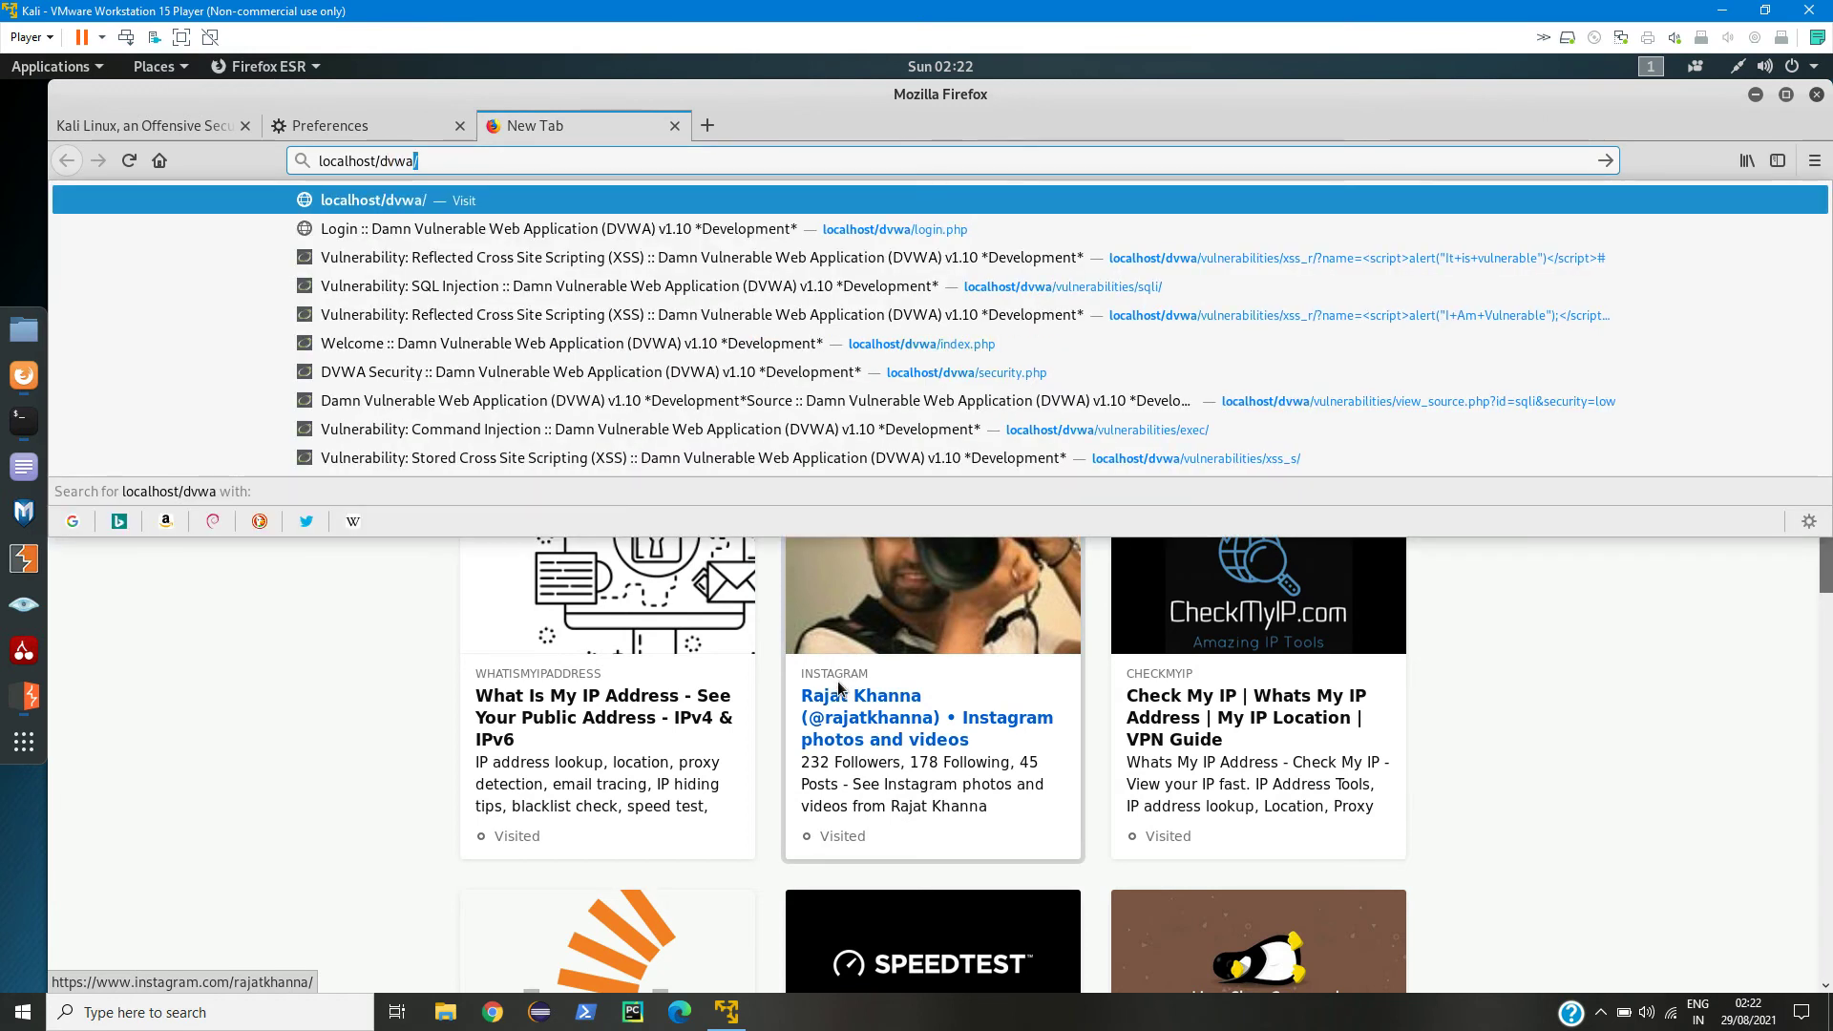
{"action": "key", "text": "Return"}
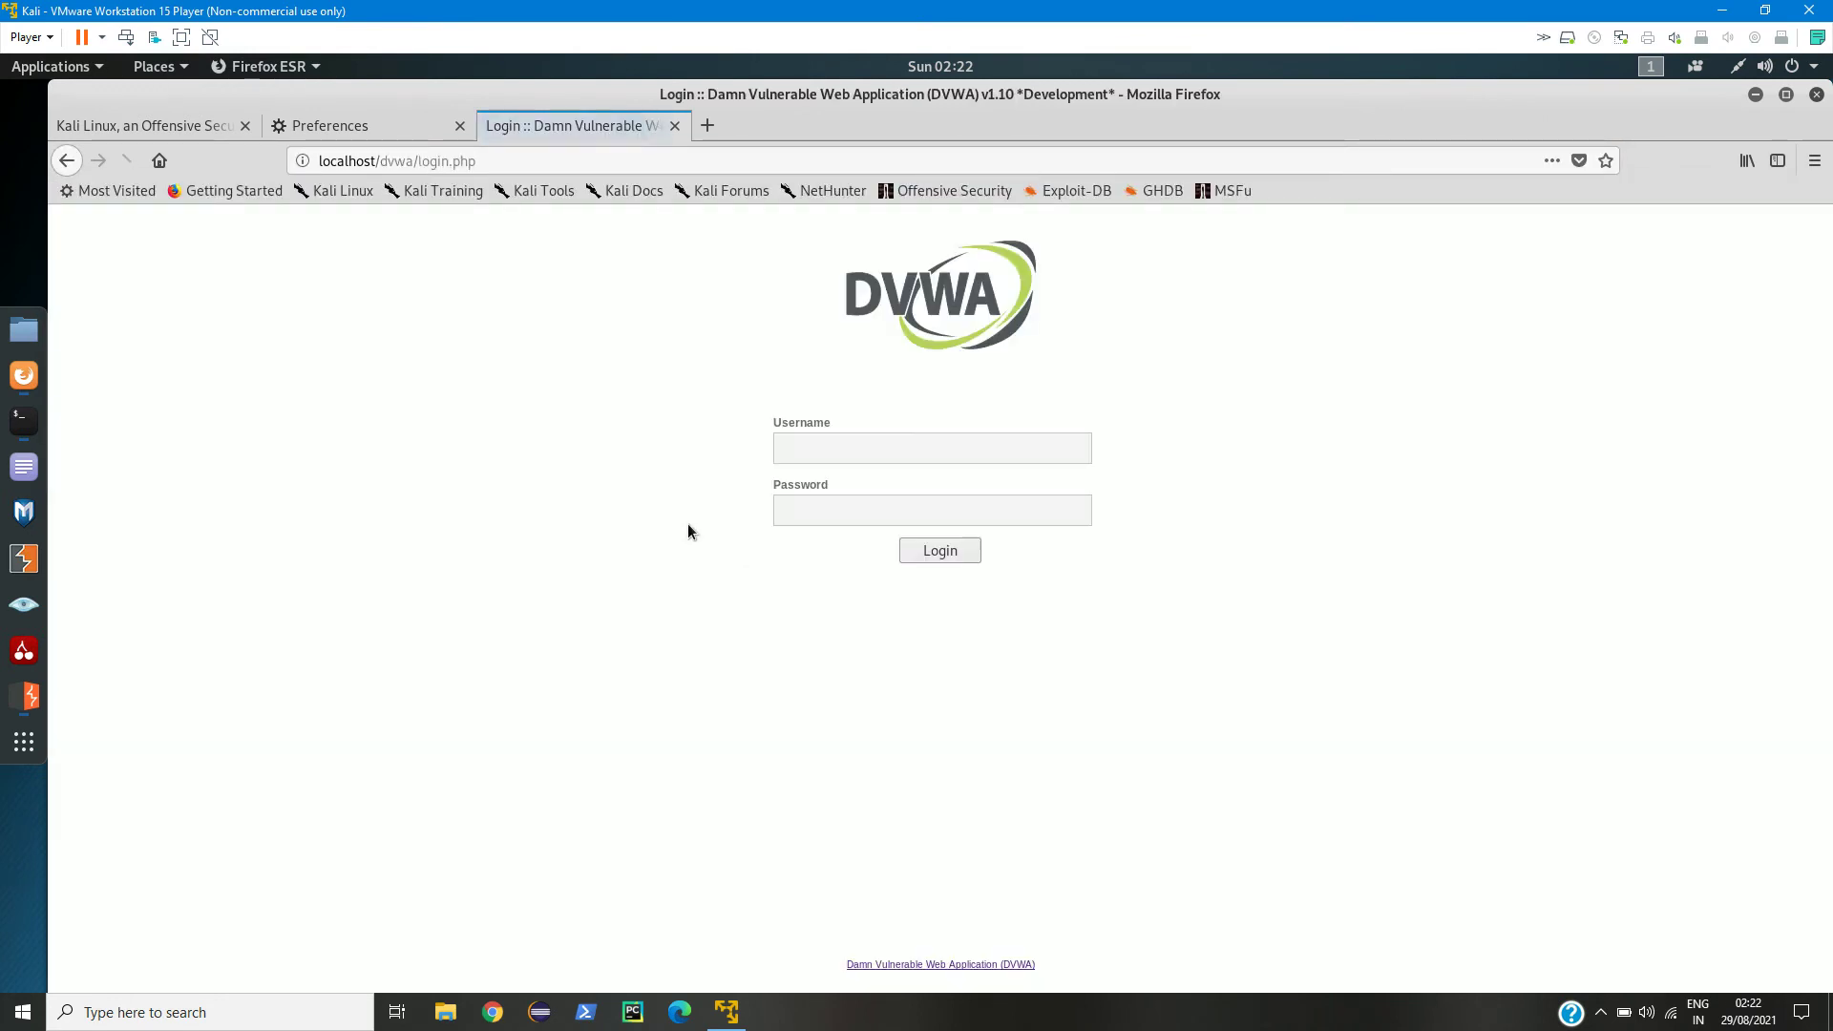
Step: Switch to Burp Suite, show the proxy's intercept view, and toggle interception off and back on
{"action": "left_click", "coordinate": [24, 700]}
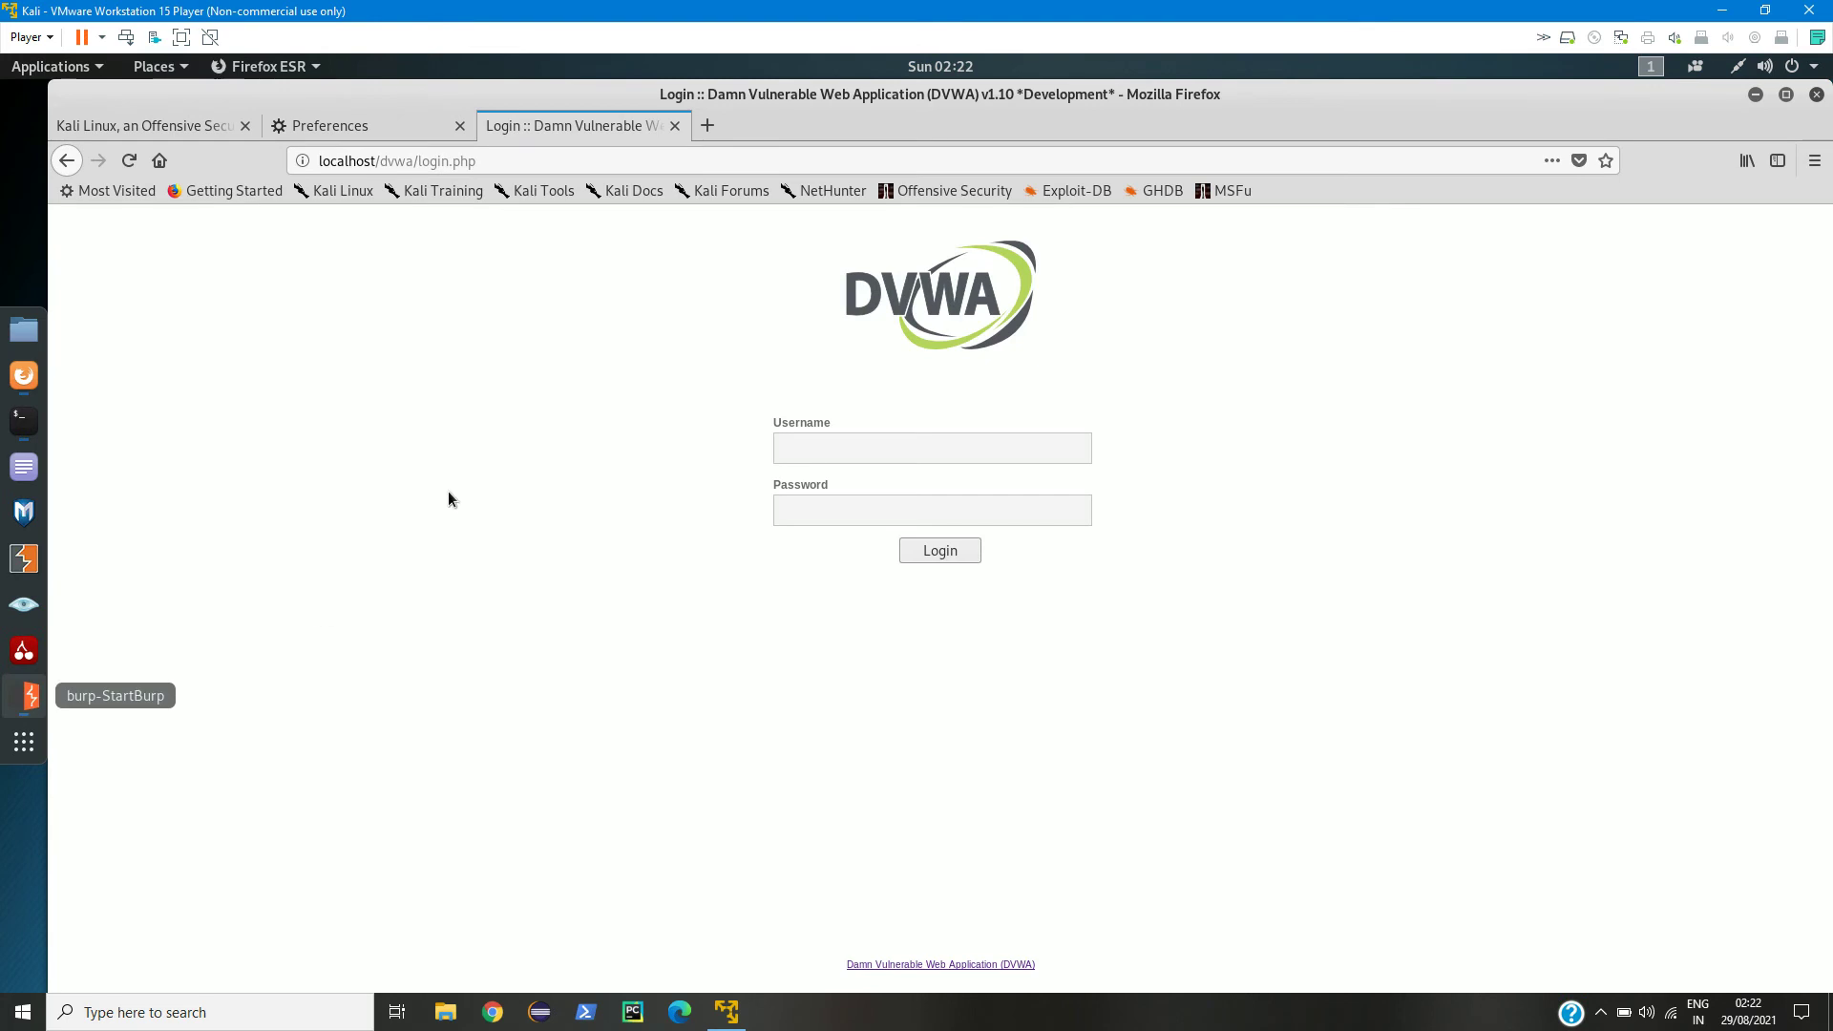
{"action": "left_click", "coordinate": [24, 697]}
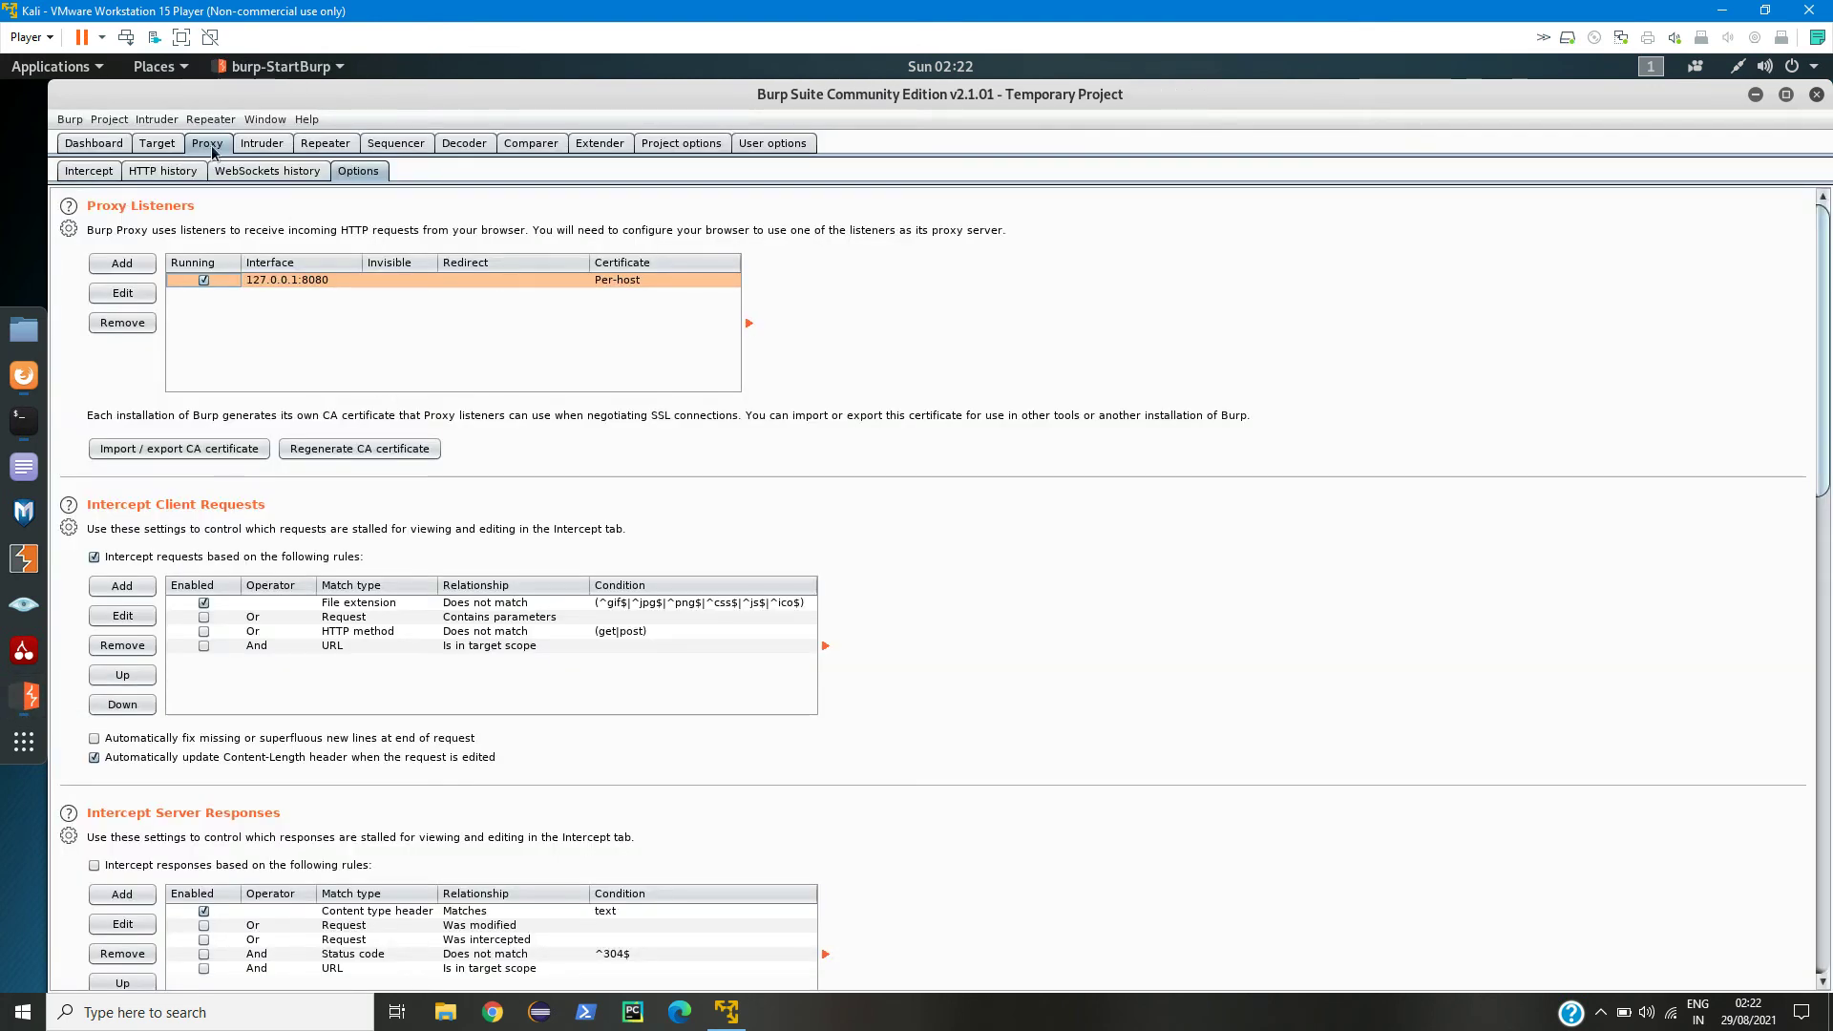
{"action": "left_click", "coordinate": [83, 173]}
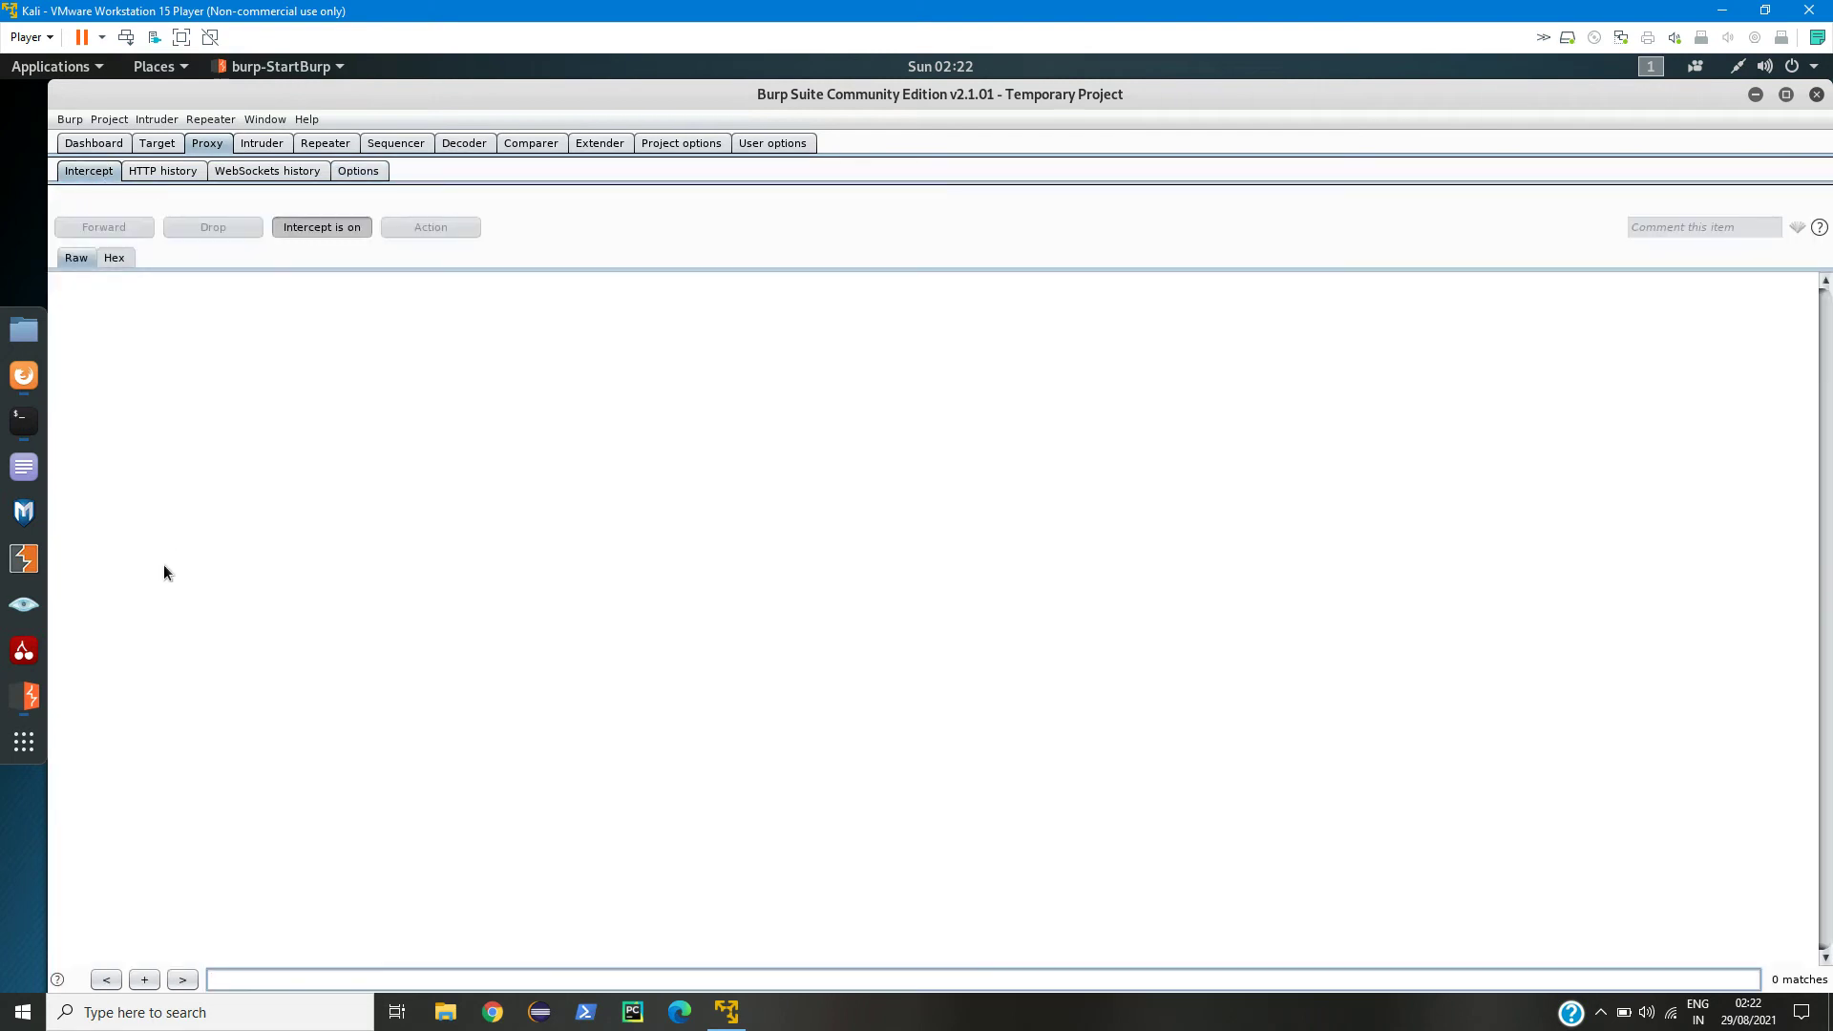
{"action": "left_click", "coordinate": [322, 227]}
{"action": "left_click", "coordinate": [309, 229]}
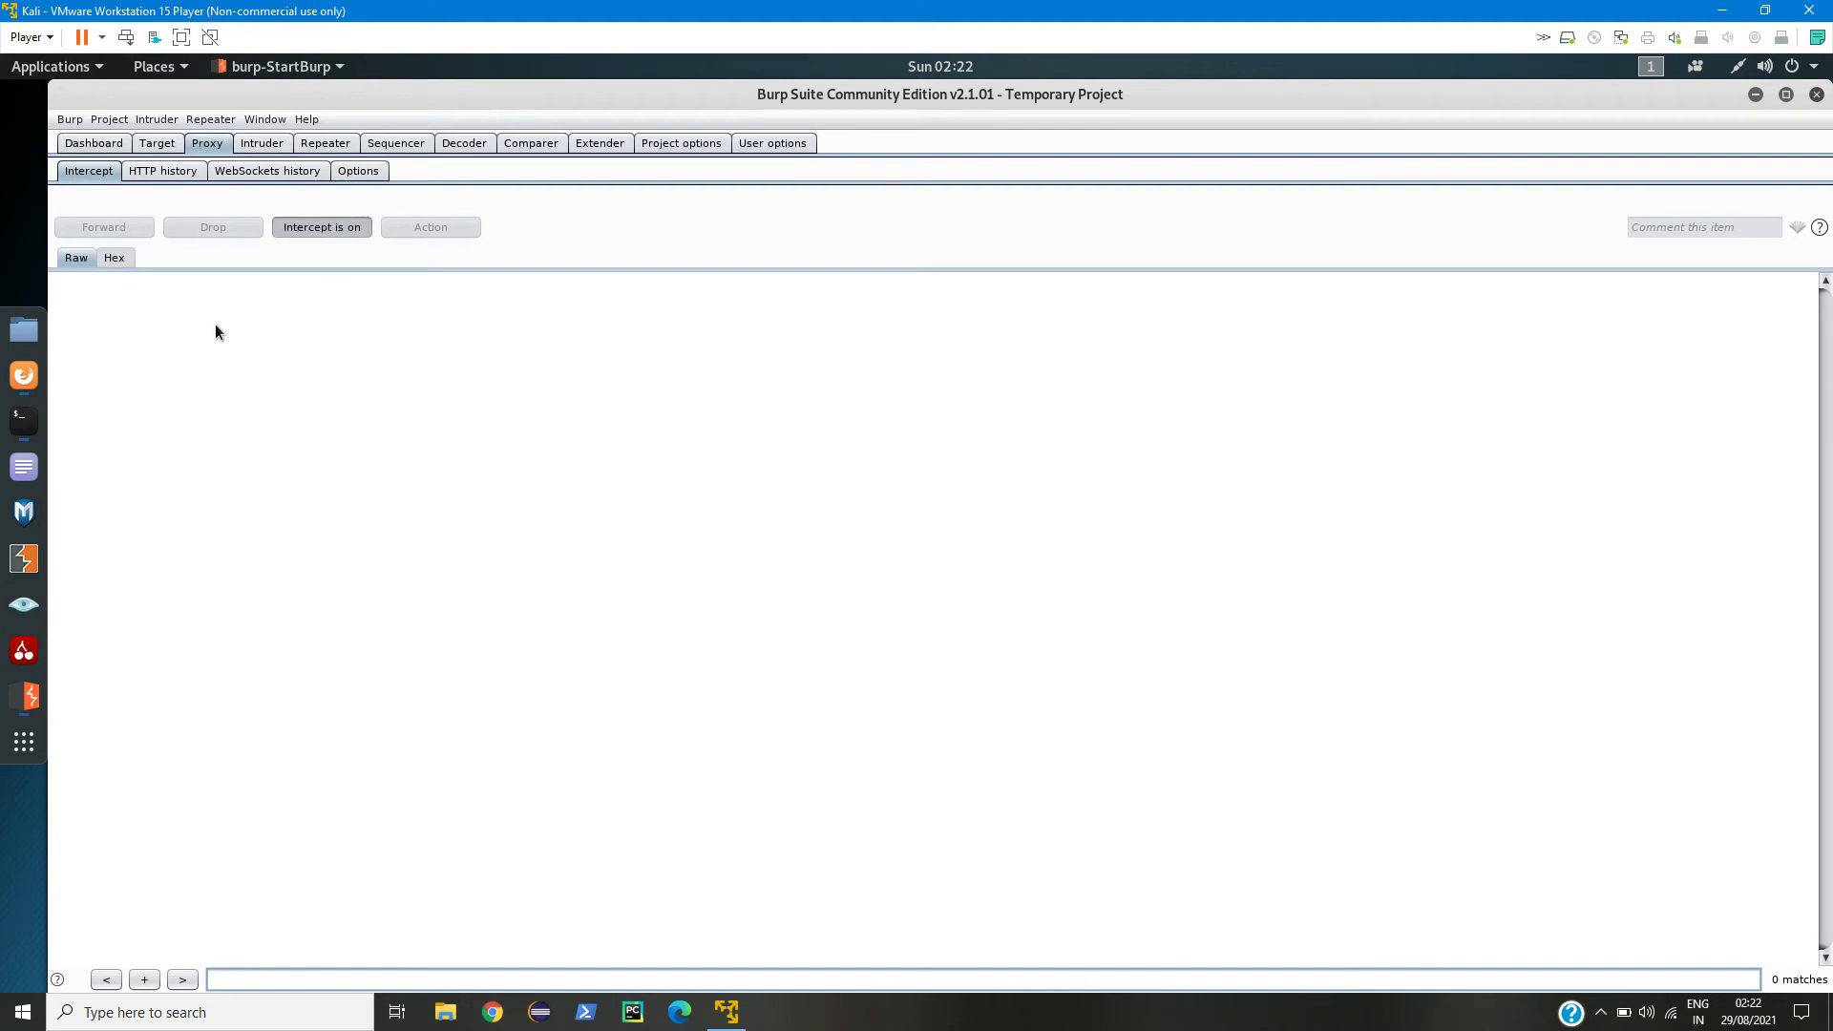
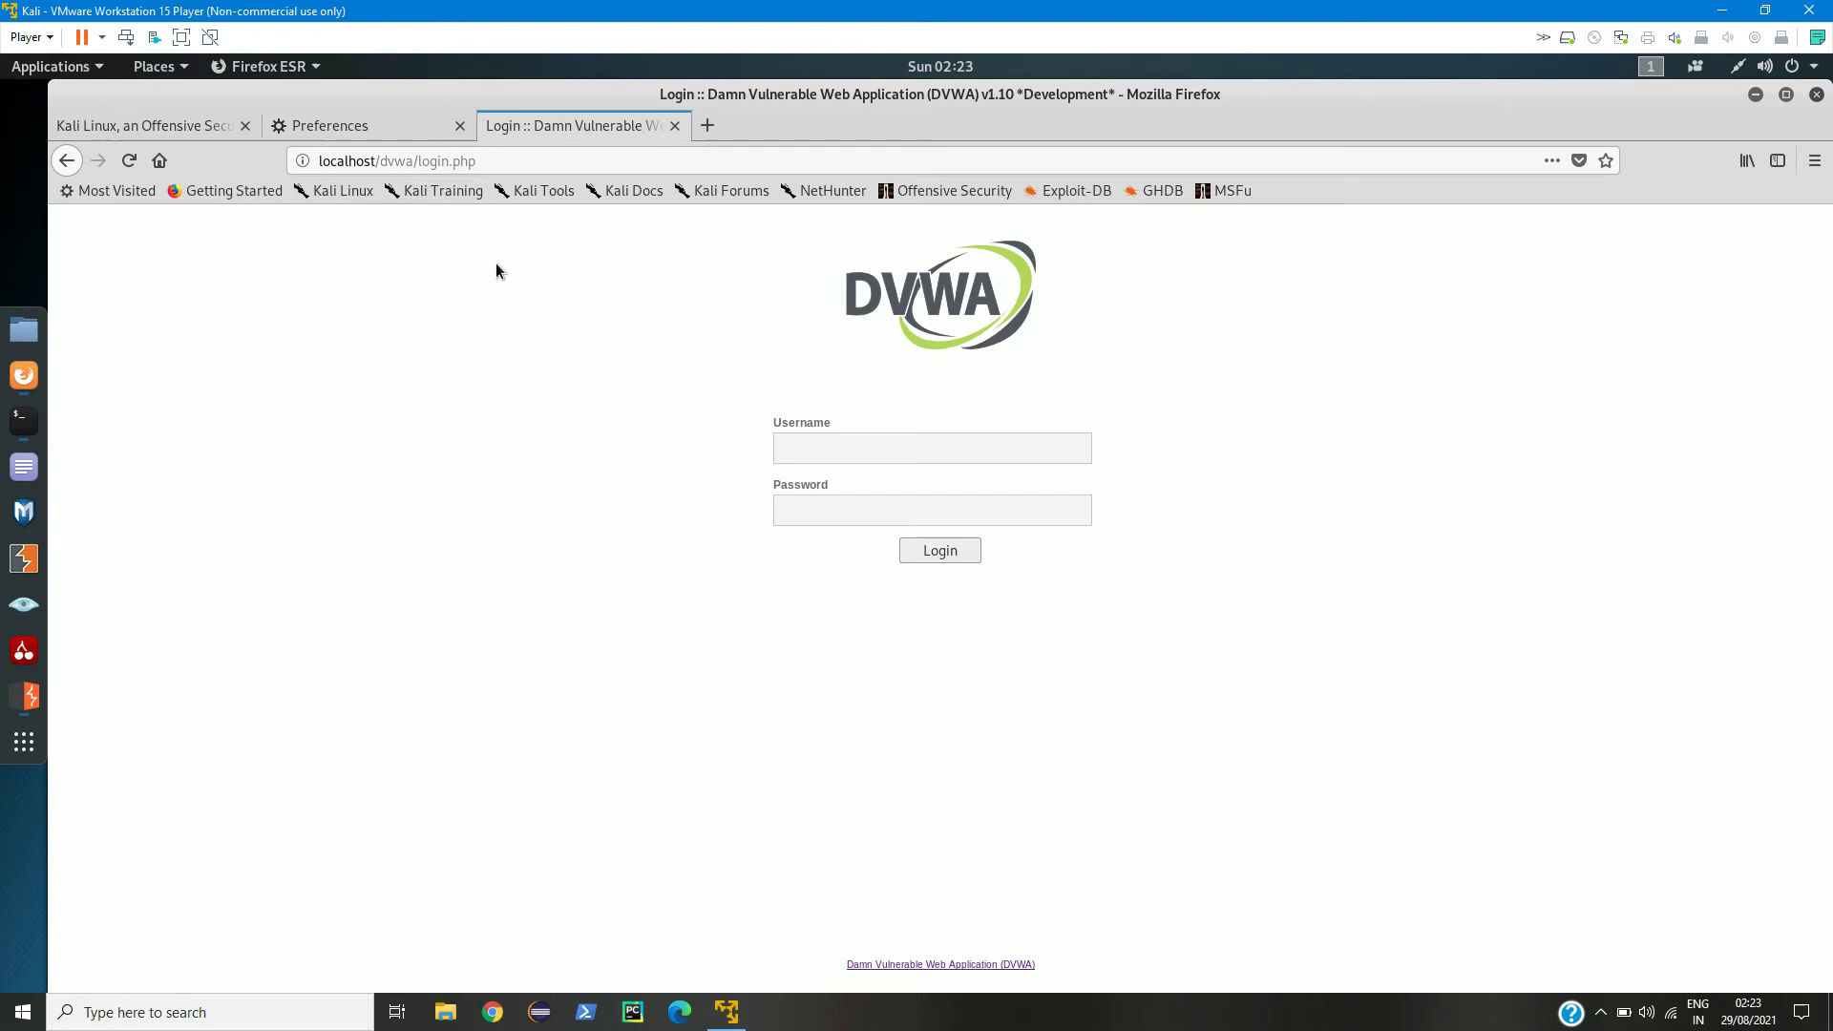
{"action": "left_click", "coordinate": [674, 157]}
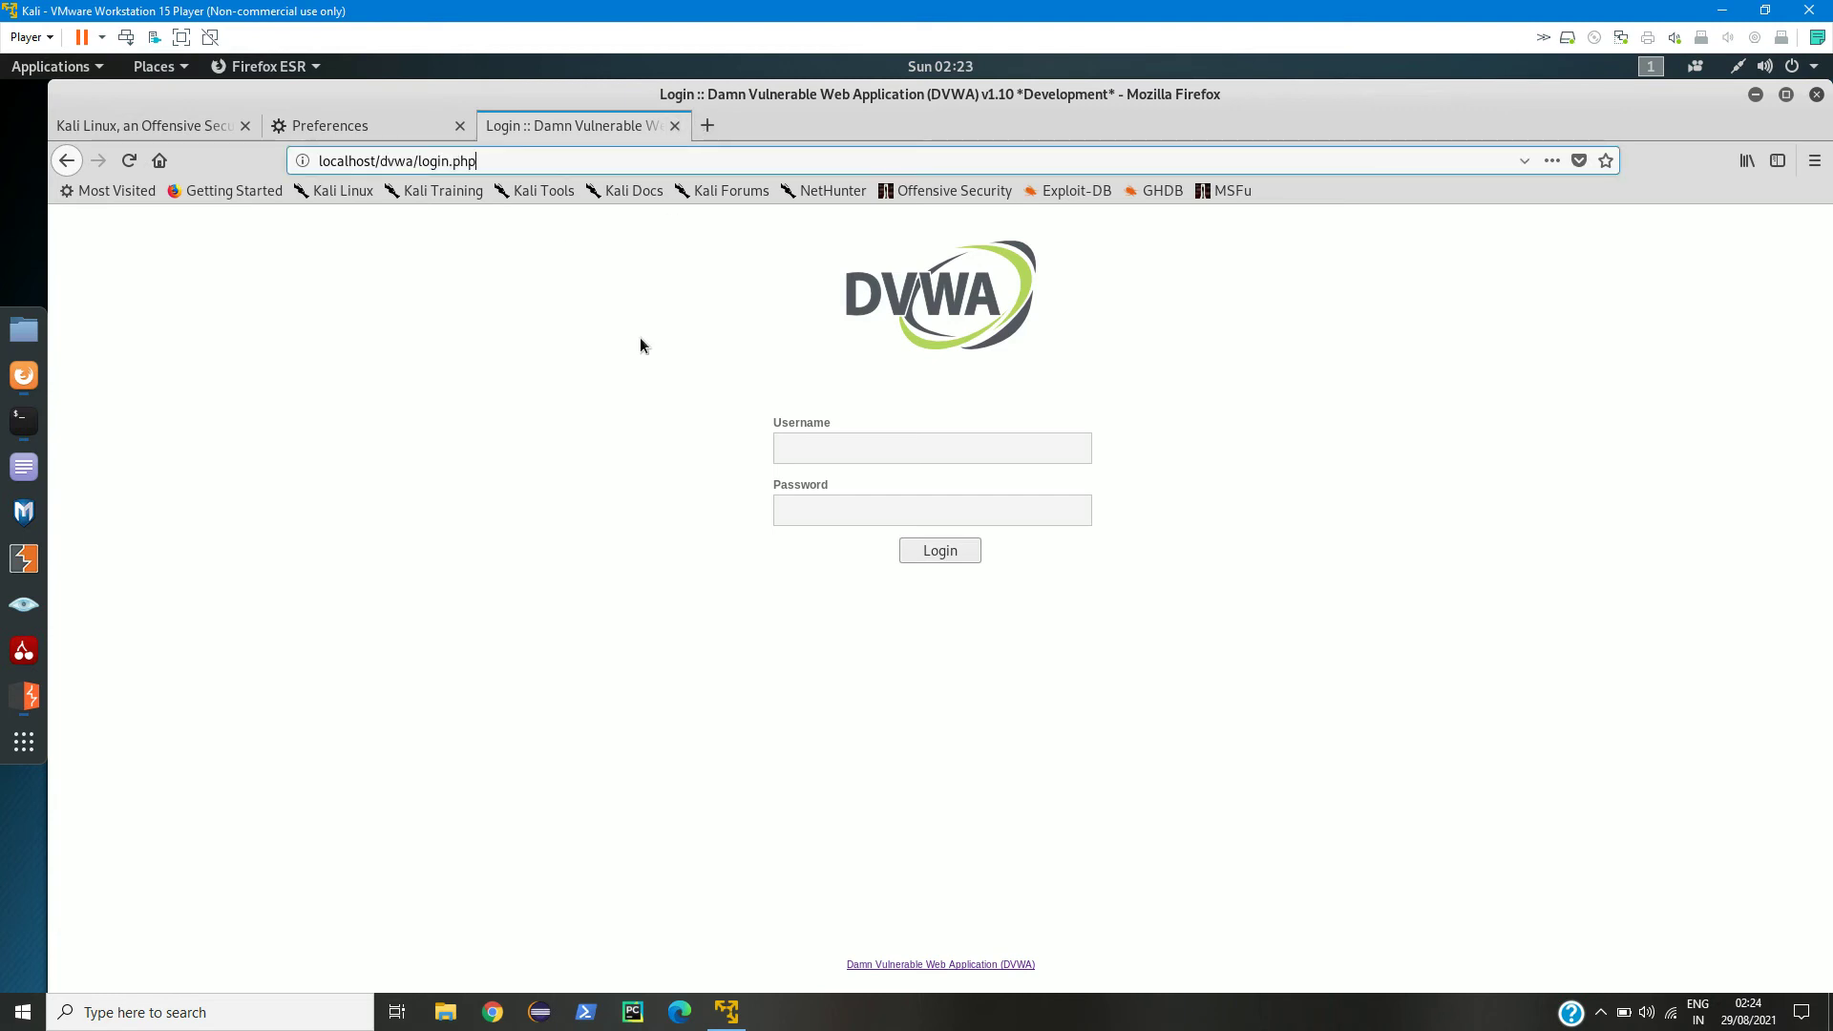
{"action": "key", "text": "ctrl+a"}
{"action": "type", "text": "goog"}
{"action": "key", "text": "Return"}
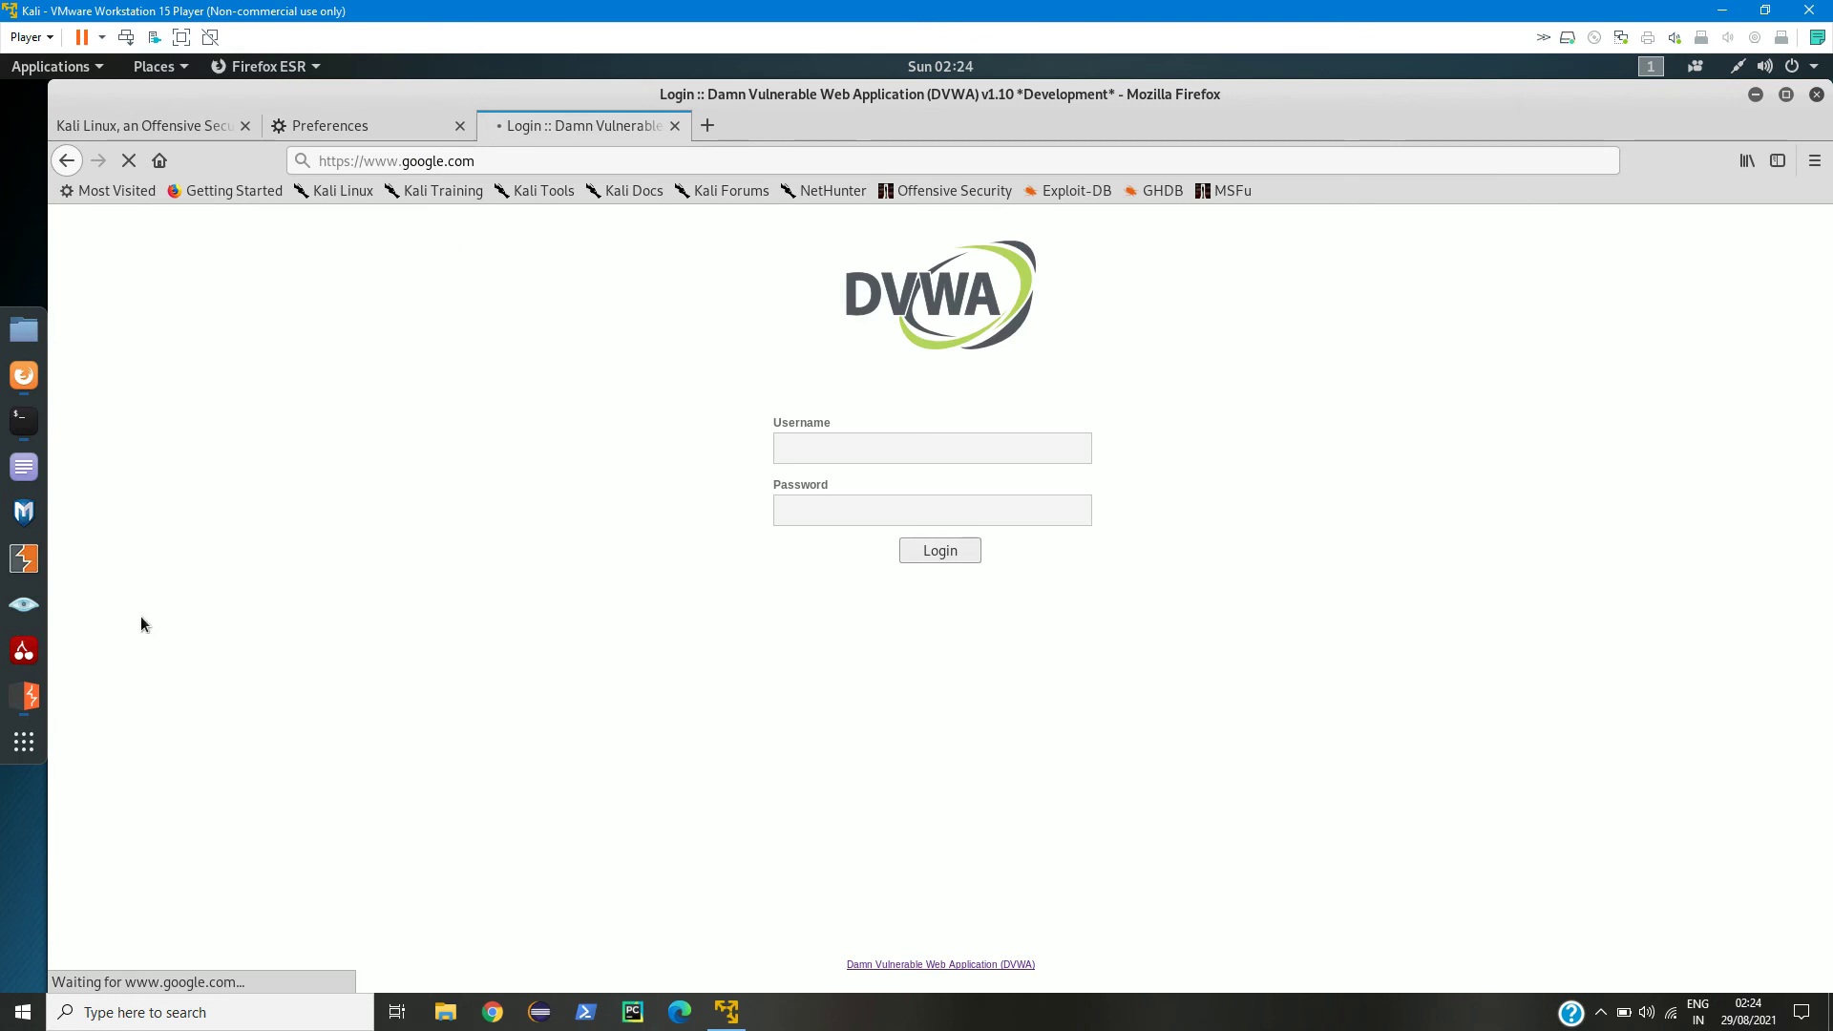
Step: Switch to Burp Suite and examine the headers of the intercepted Google request, especially the User-Agent line
{"action": "left_click", "coordinate": [30, 697]}
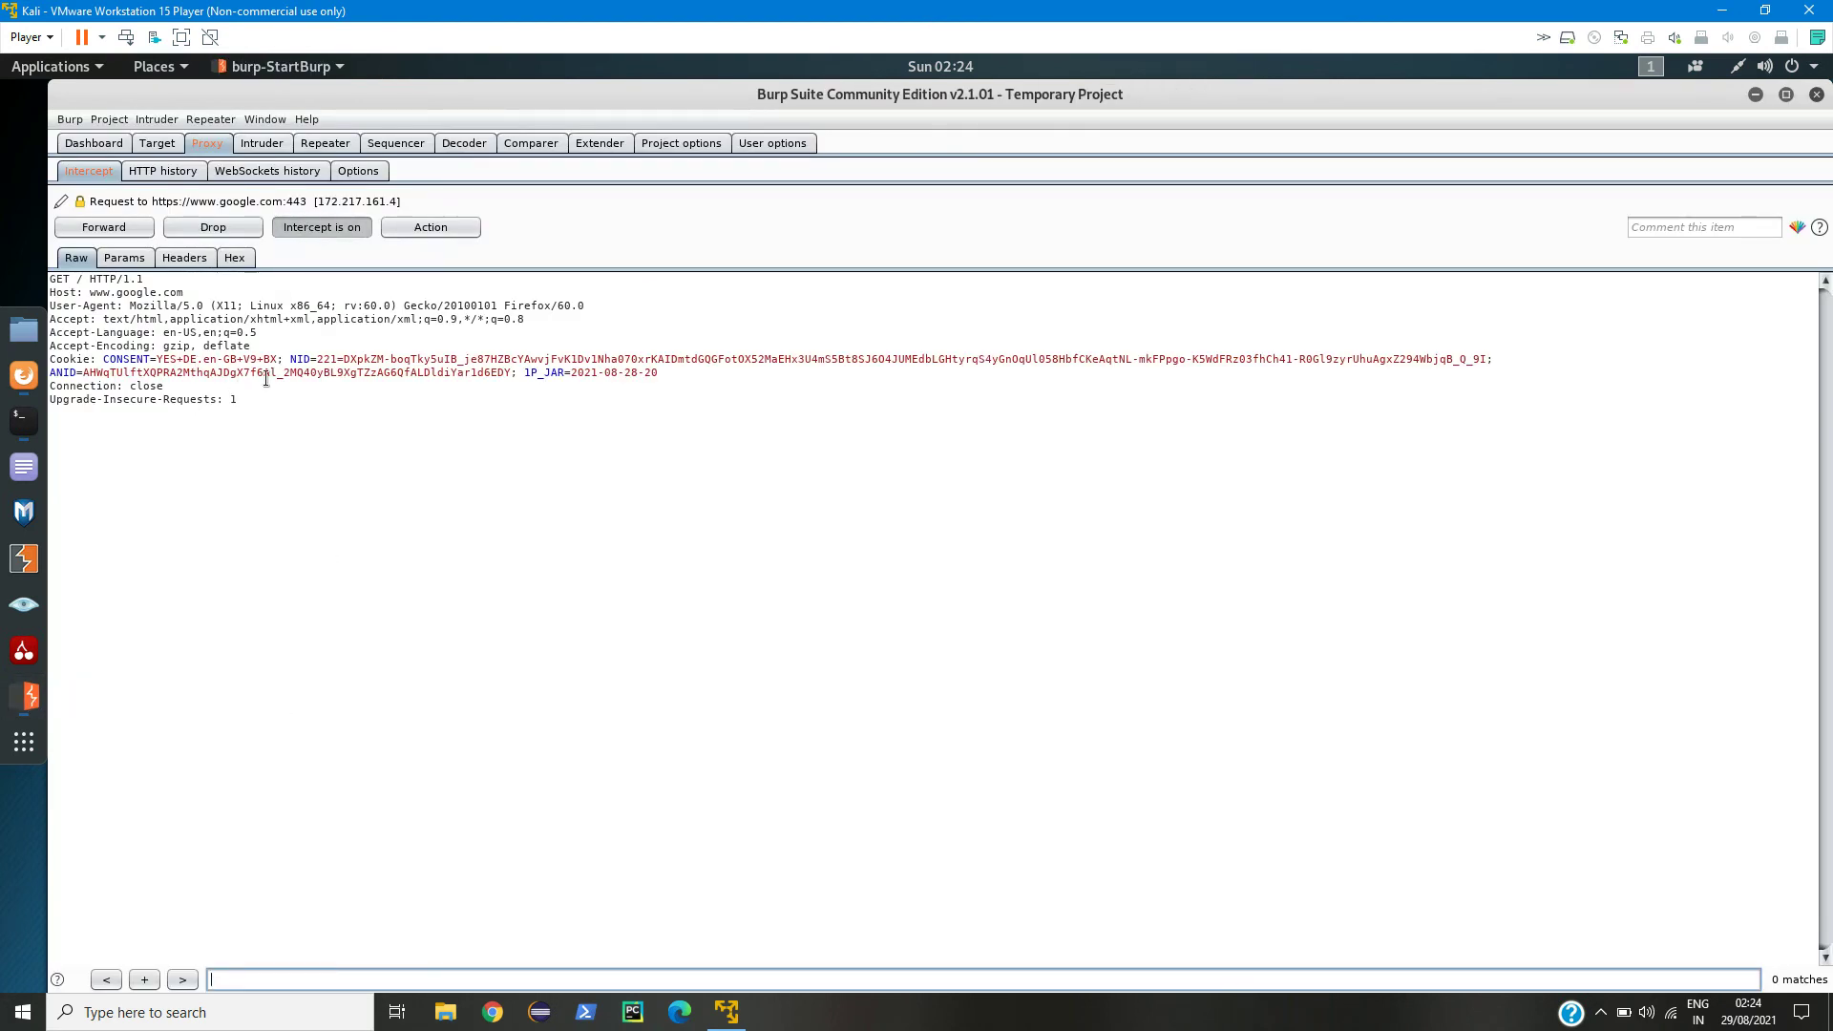
{"action": "left_click_drag", "start_coordinate": [245, 421], "coordinate": [29, 304]}
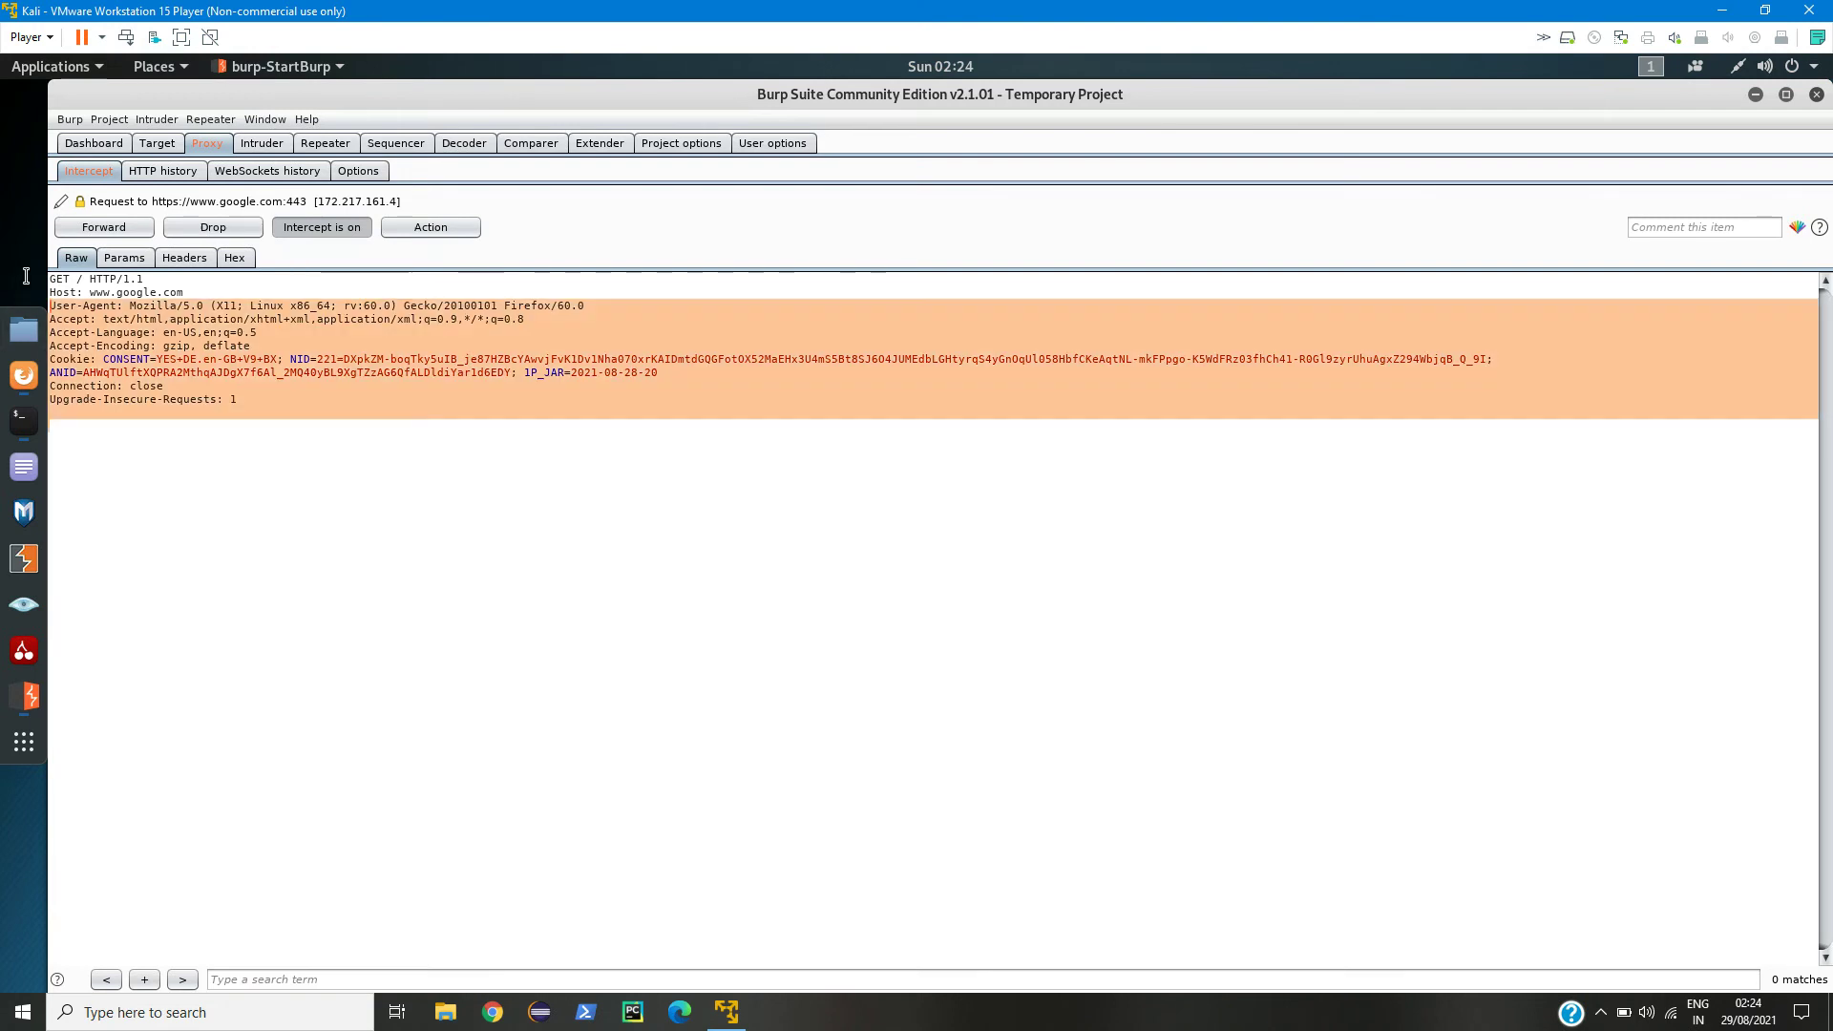
{"action": "left_click", "coordinate": [326, 437]}
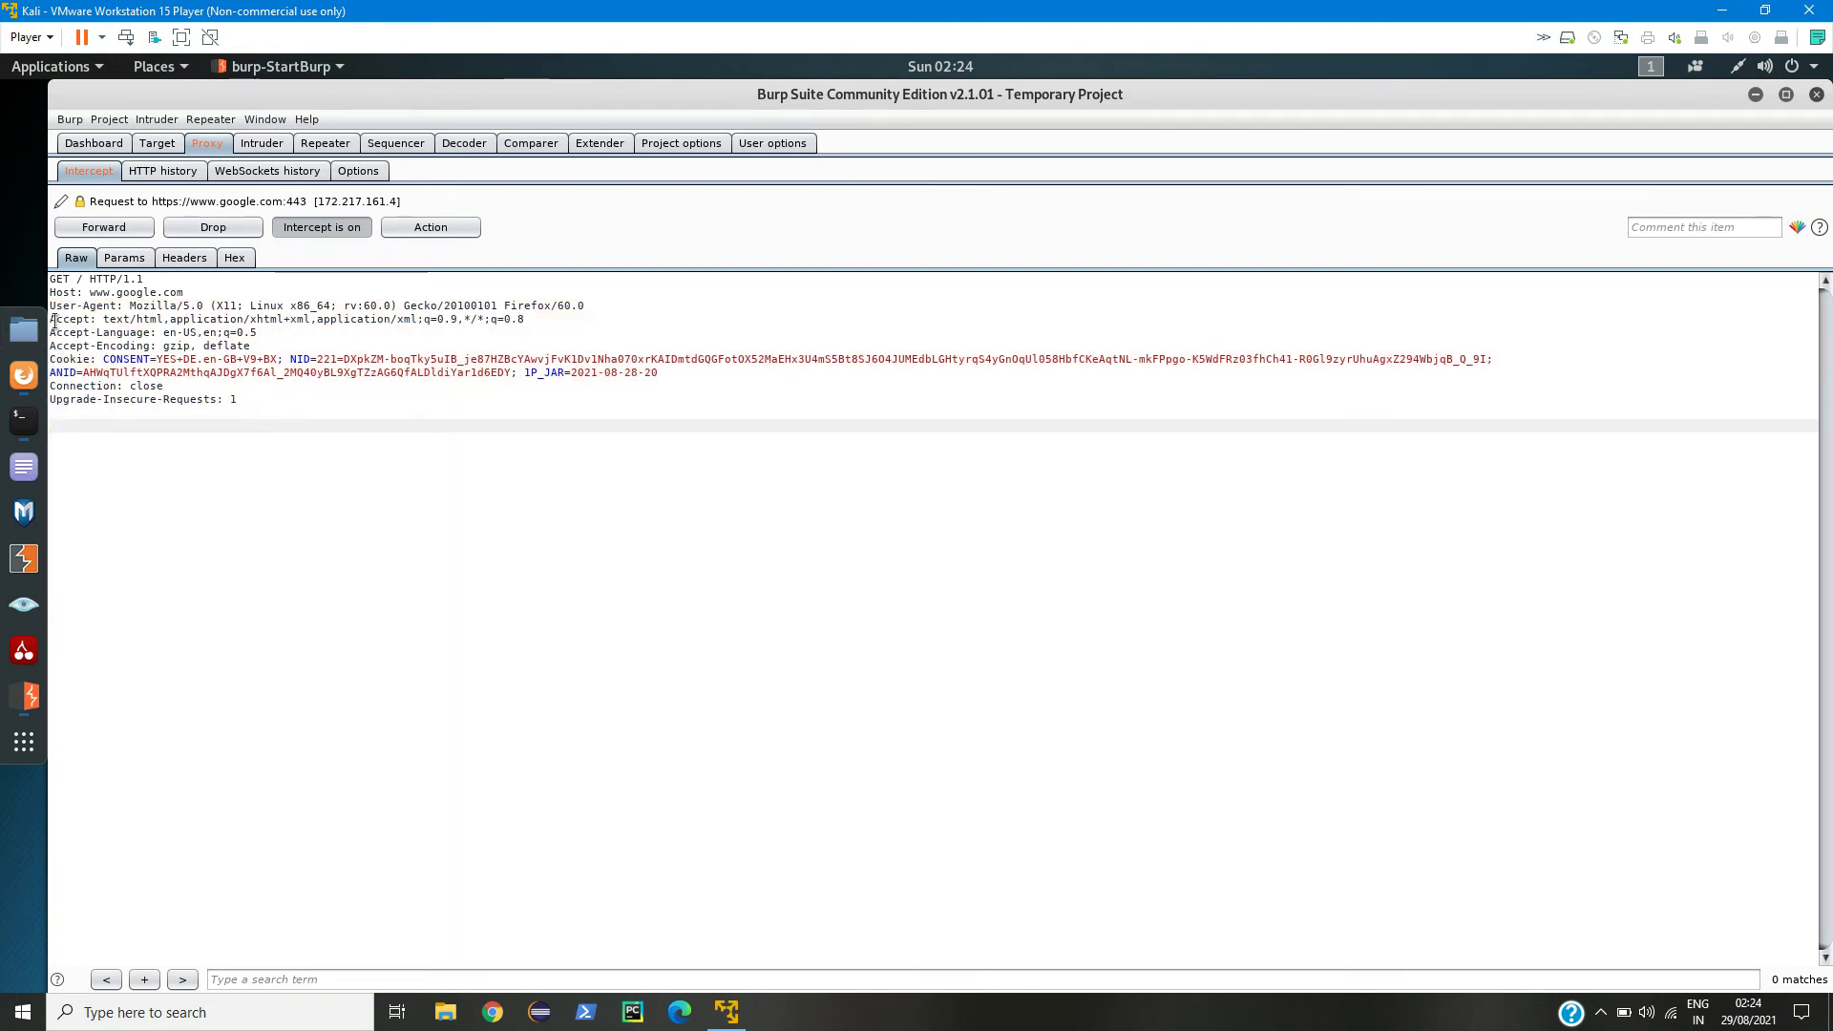
{"action": "triple_click", "coordinate": [58, 306]}
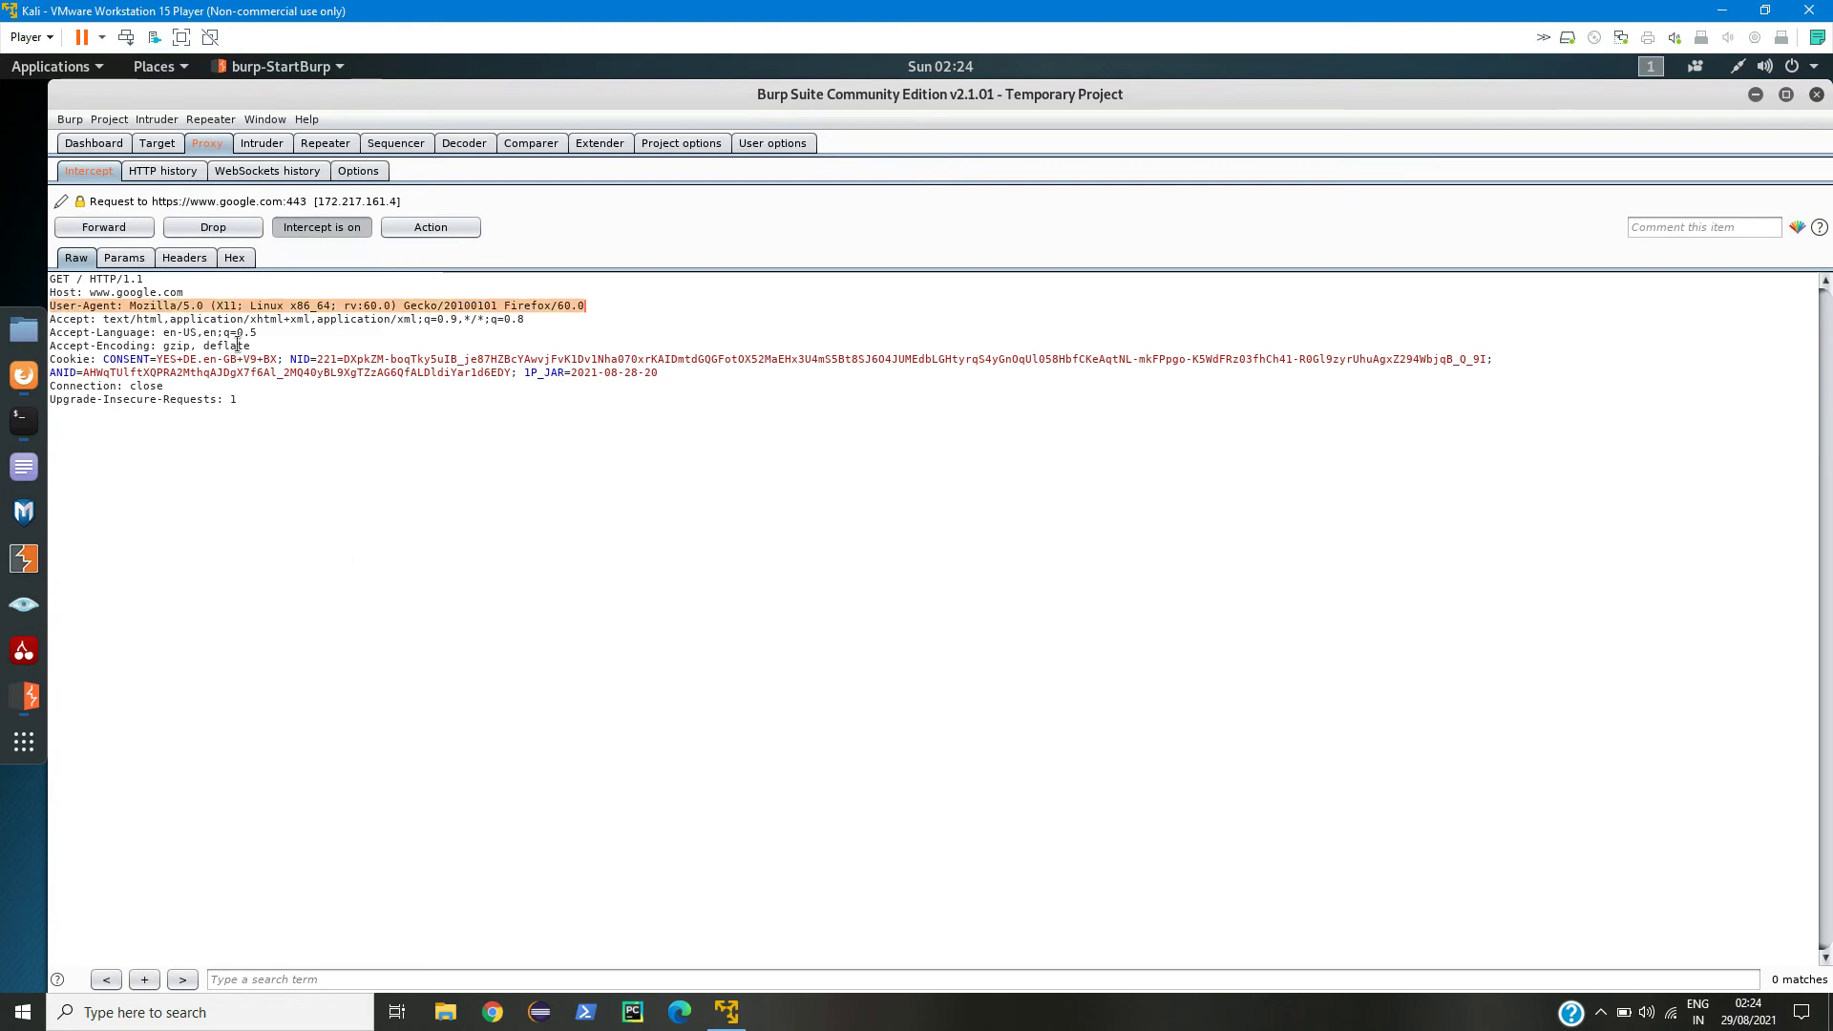
{"action": "double_click", "coordinate": [149, 305]}
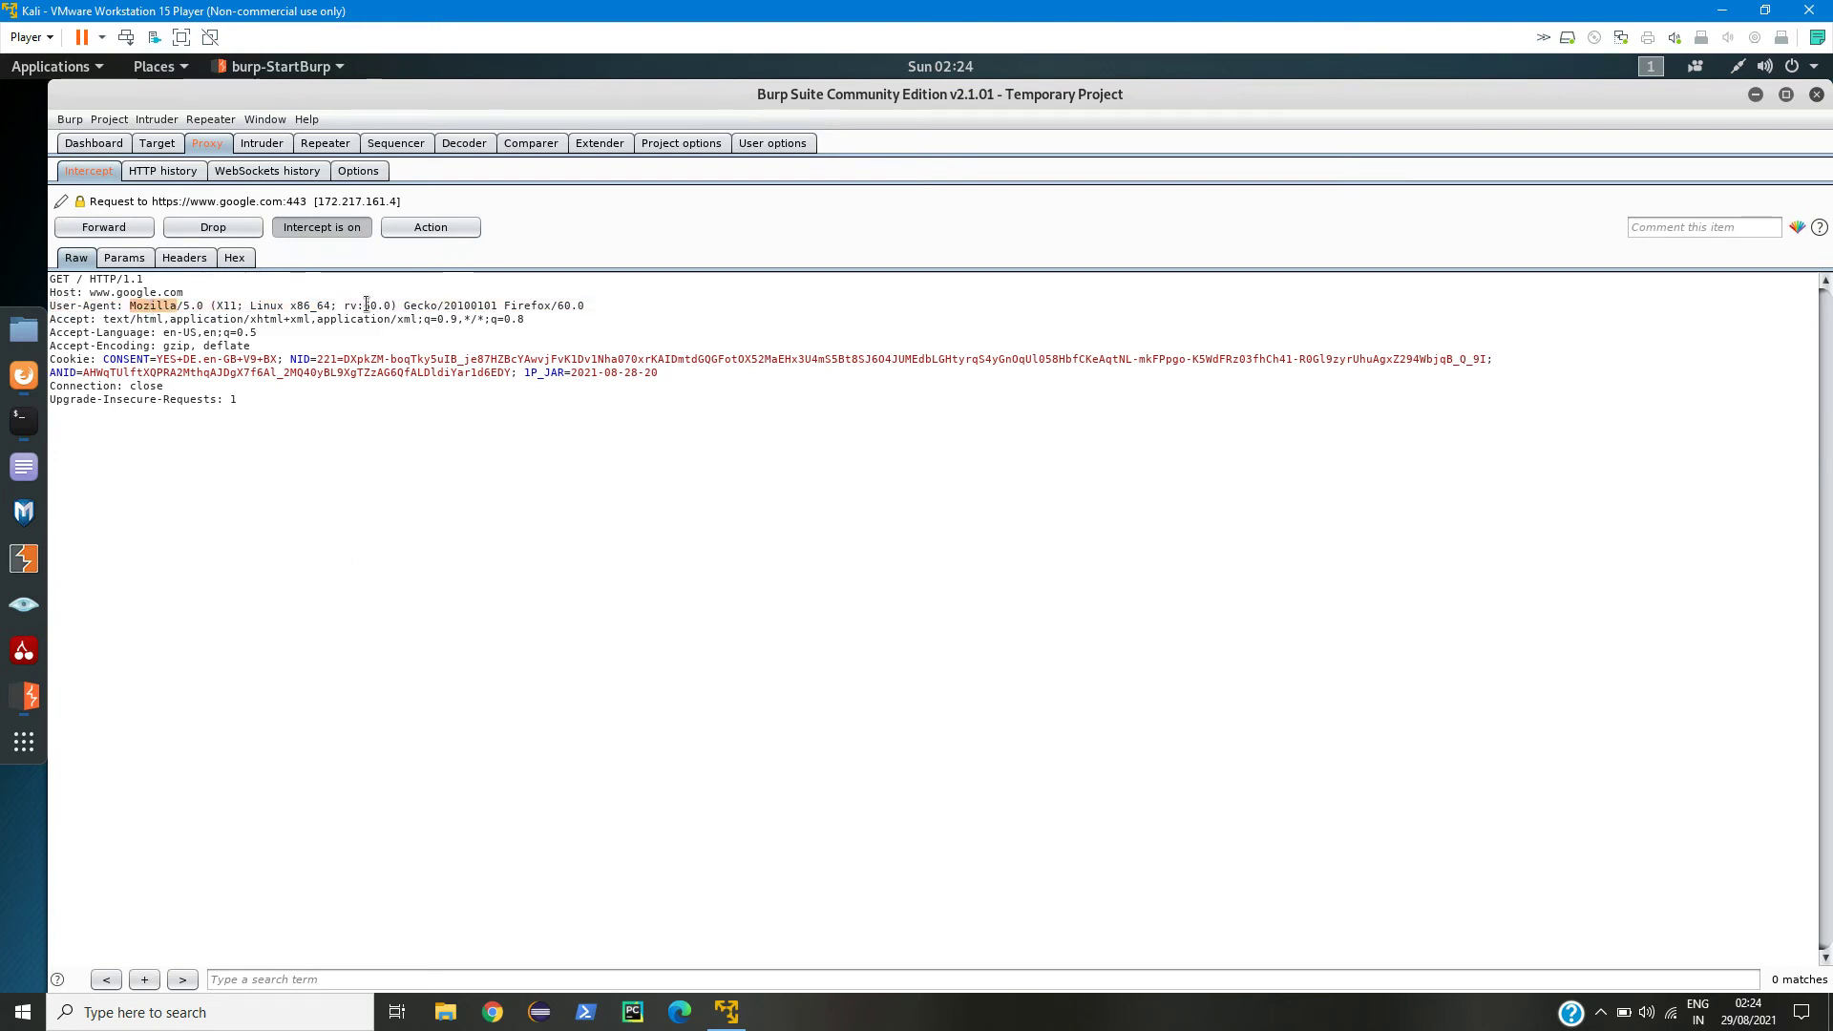
{"action": "left_click", "coordinate": [253, 305]}
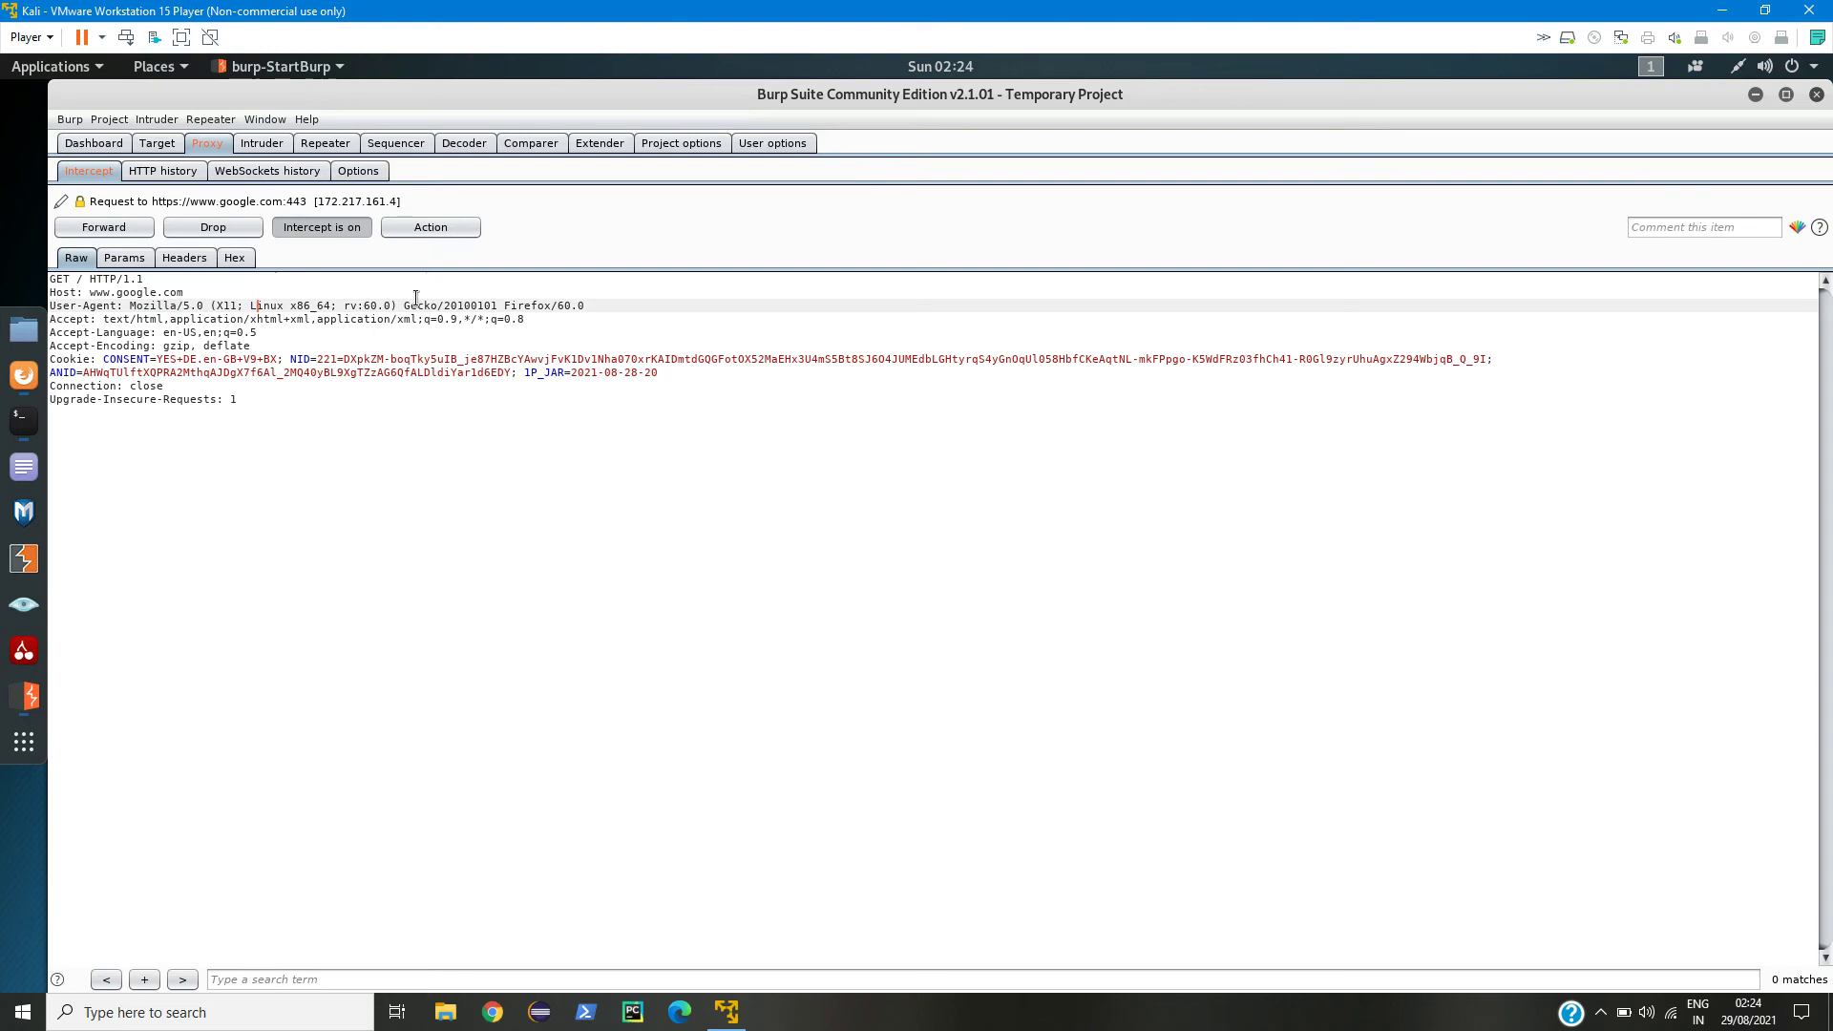
{"action": "left_click", "coordinate": [301, 439]}
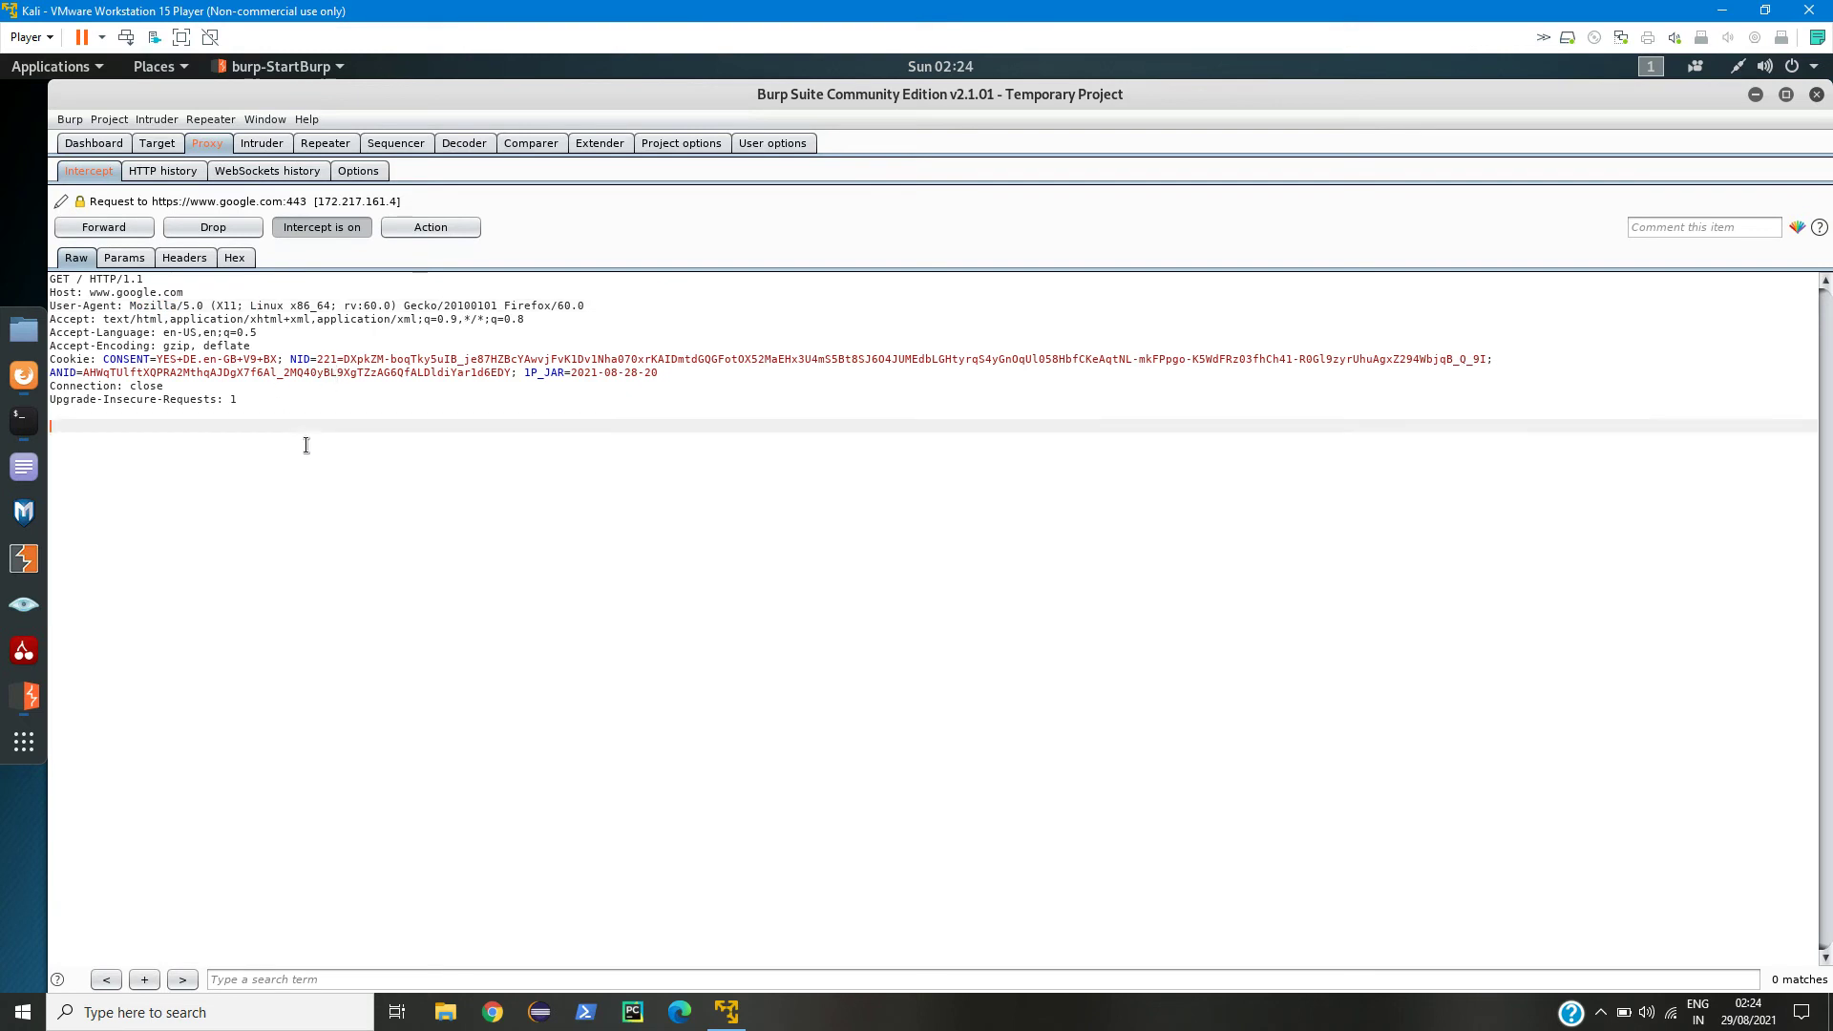
Step: Forward the intercepted Google request with interception switched off, and return to the Google page in Firefox
{"action": "left_click", "coordinate": [107, 229]}
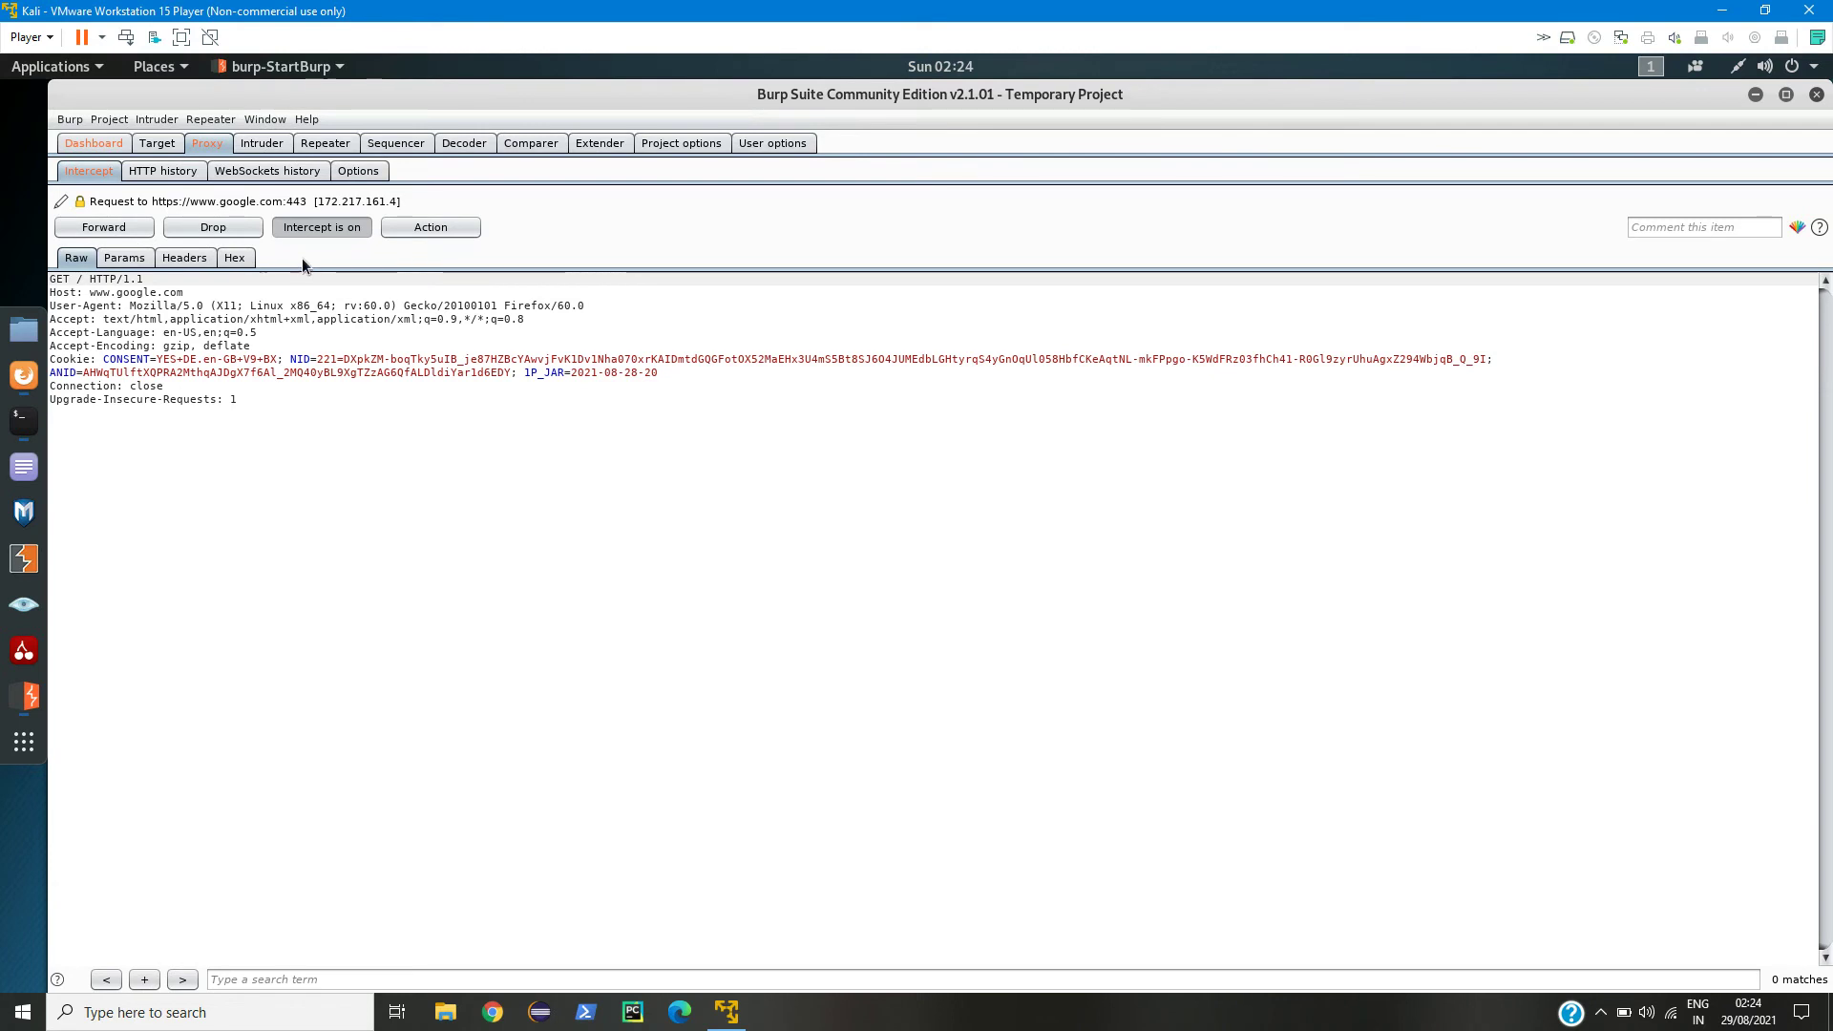
{"action": "left_click", "coordinate": [328, 229]}
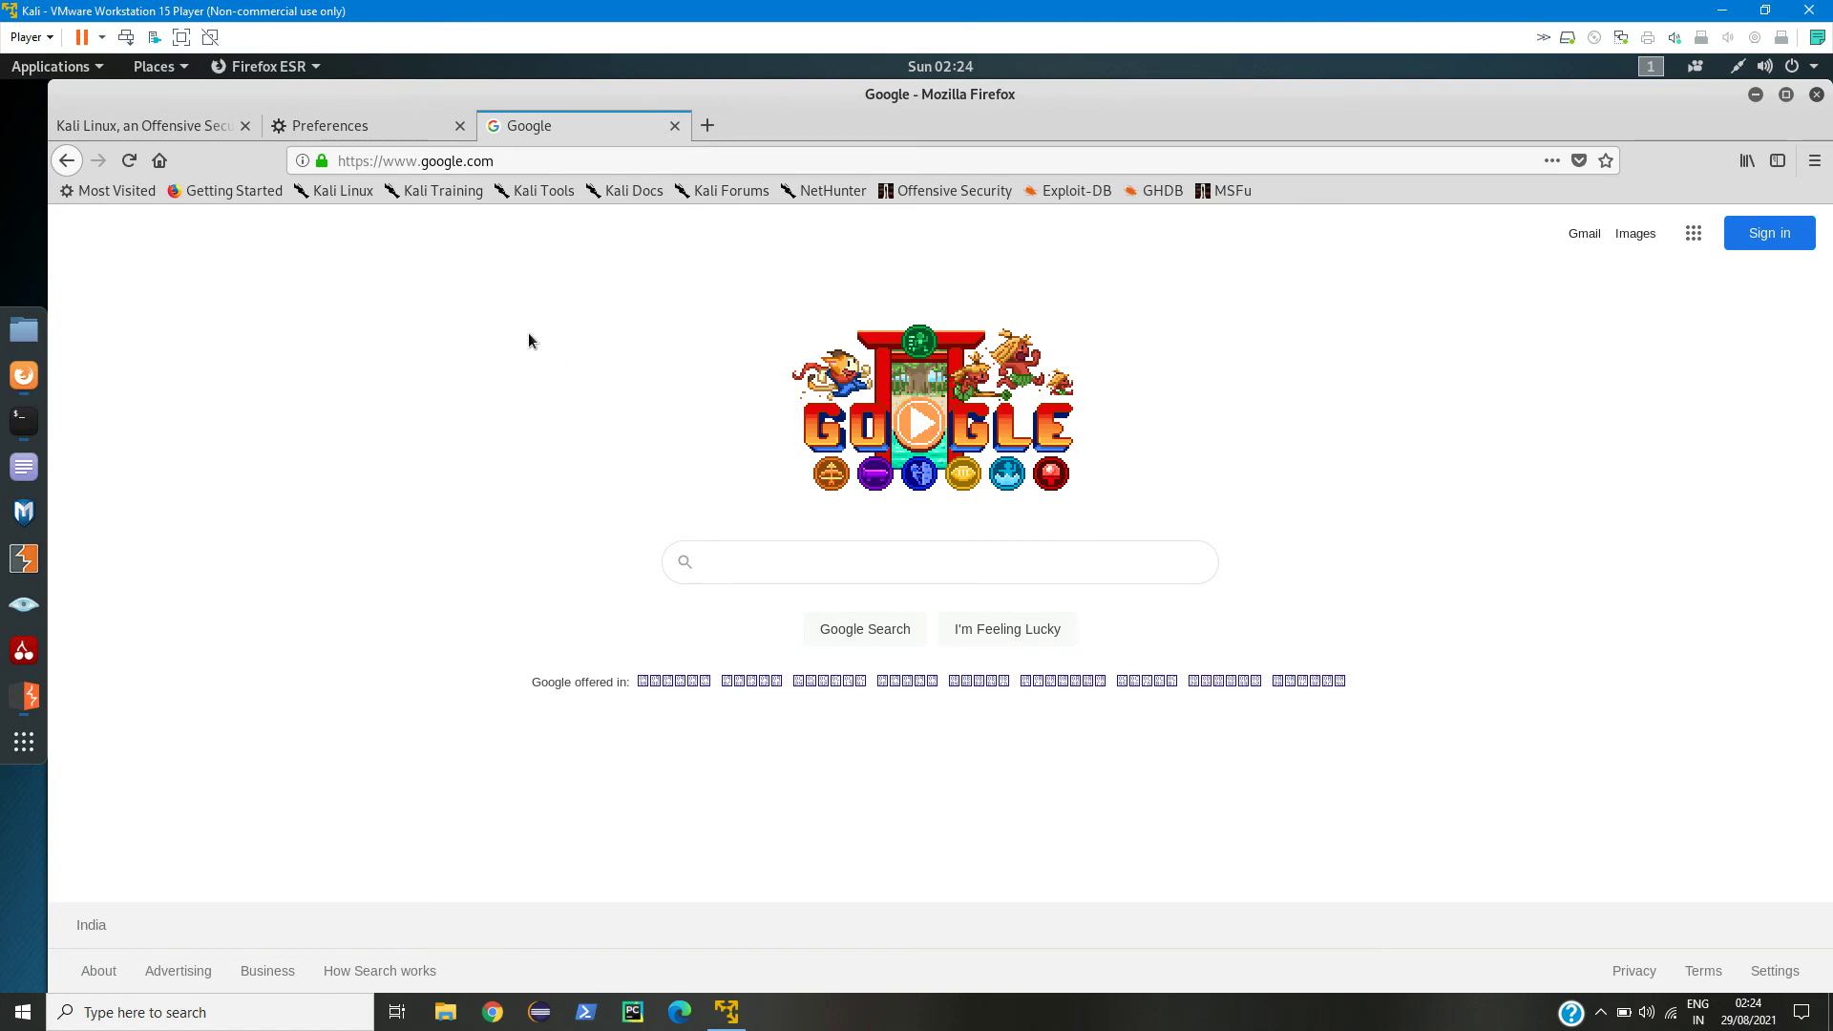
{"action": "left_click", "coordinate": [358, 158]}
{"action": "left_click", "coordinate": [503, 455]}
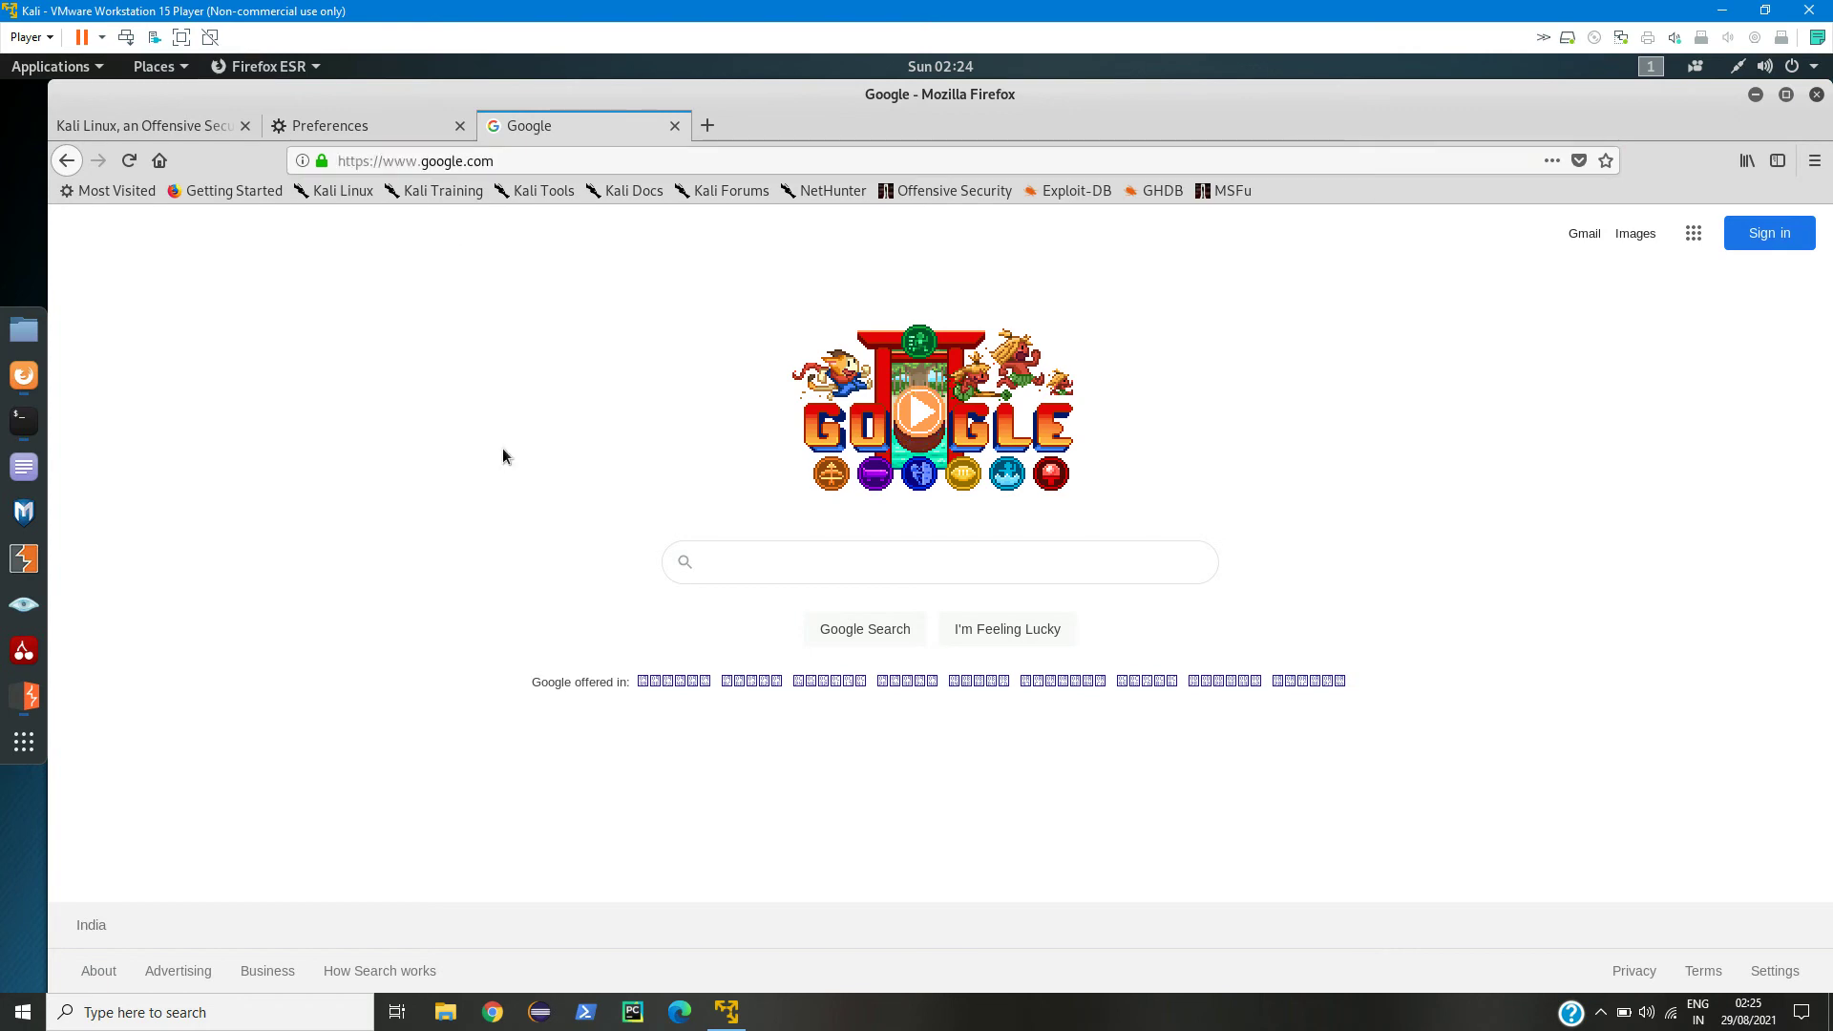
{"action": "key", "text": "ctrl+t"}
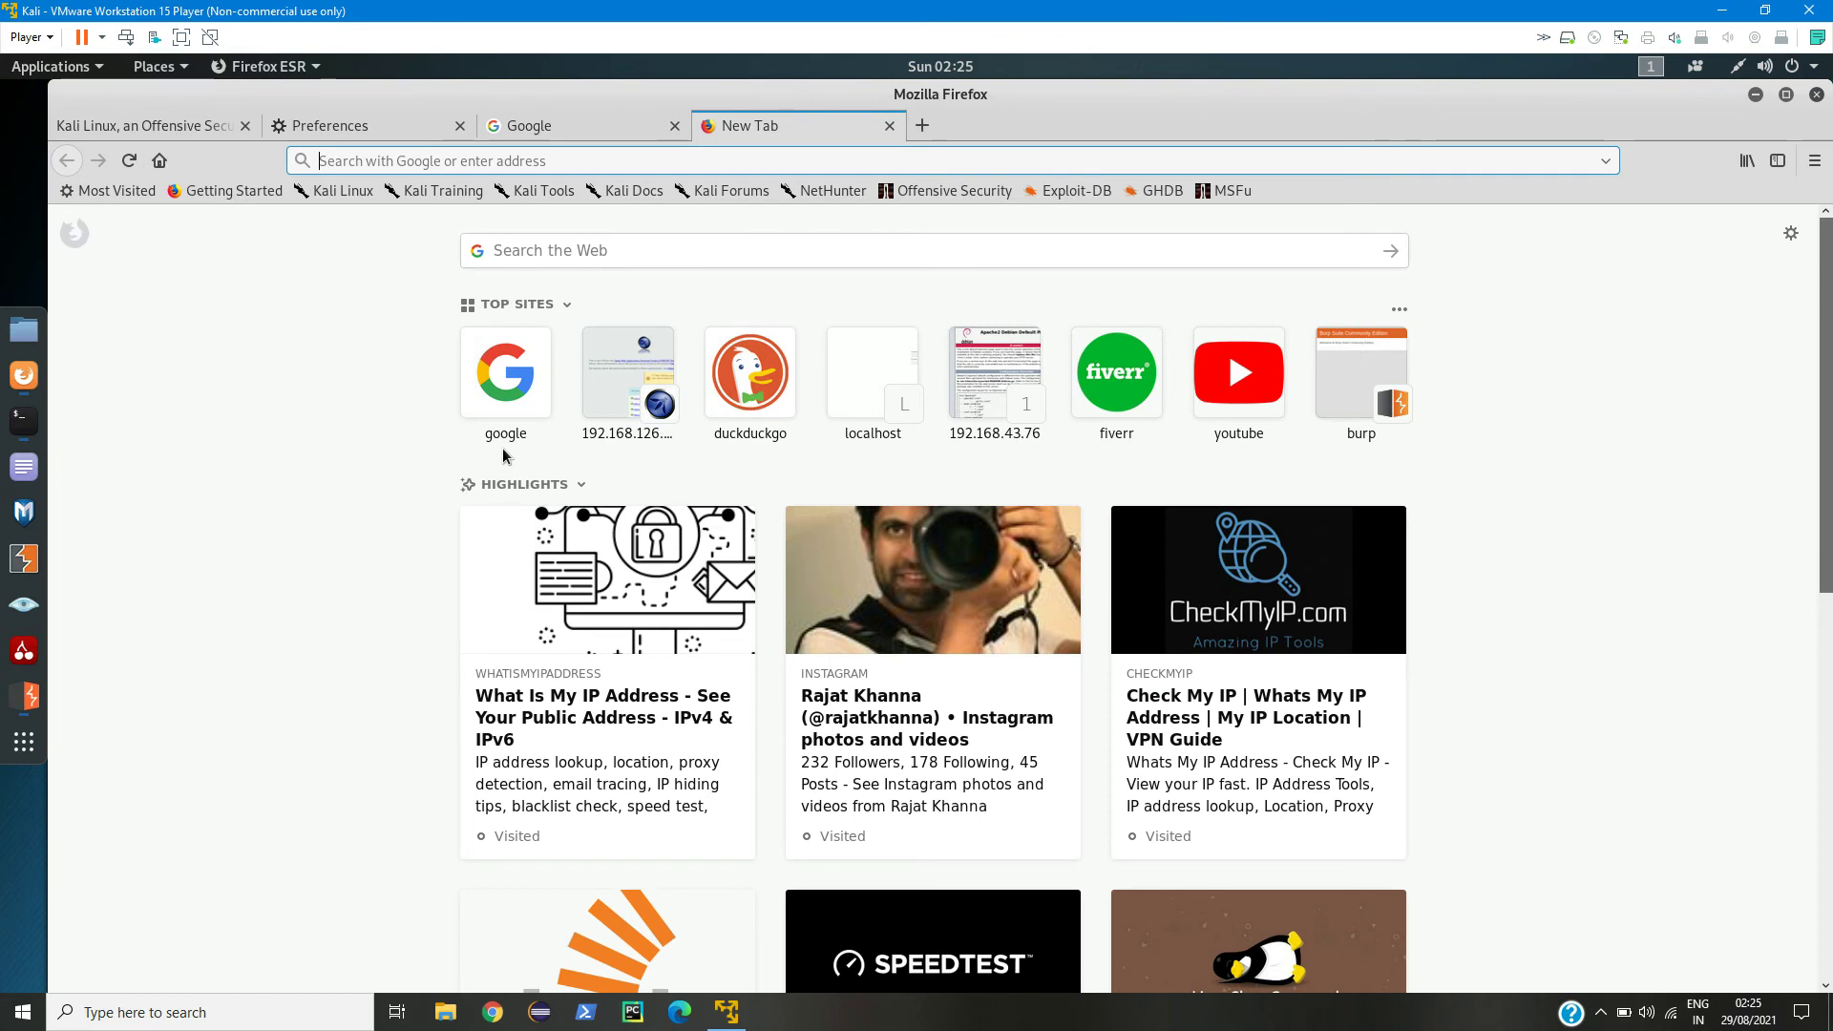
{"action": "type", "text": "hht"}
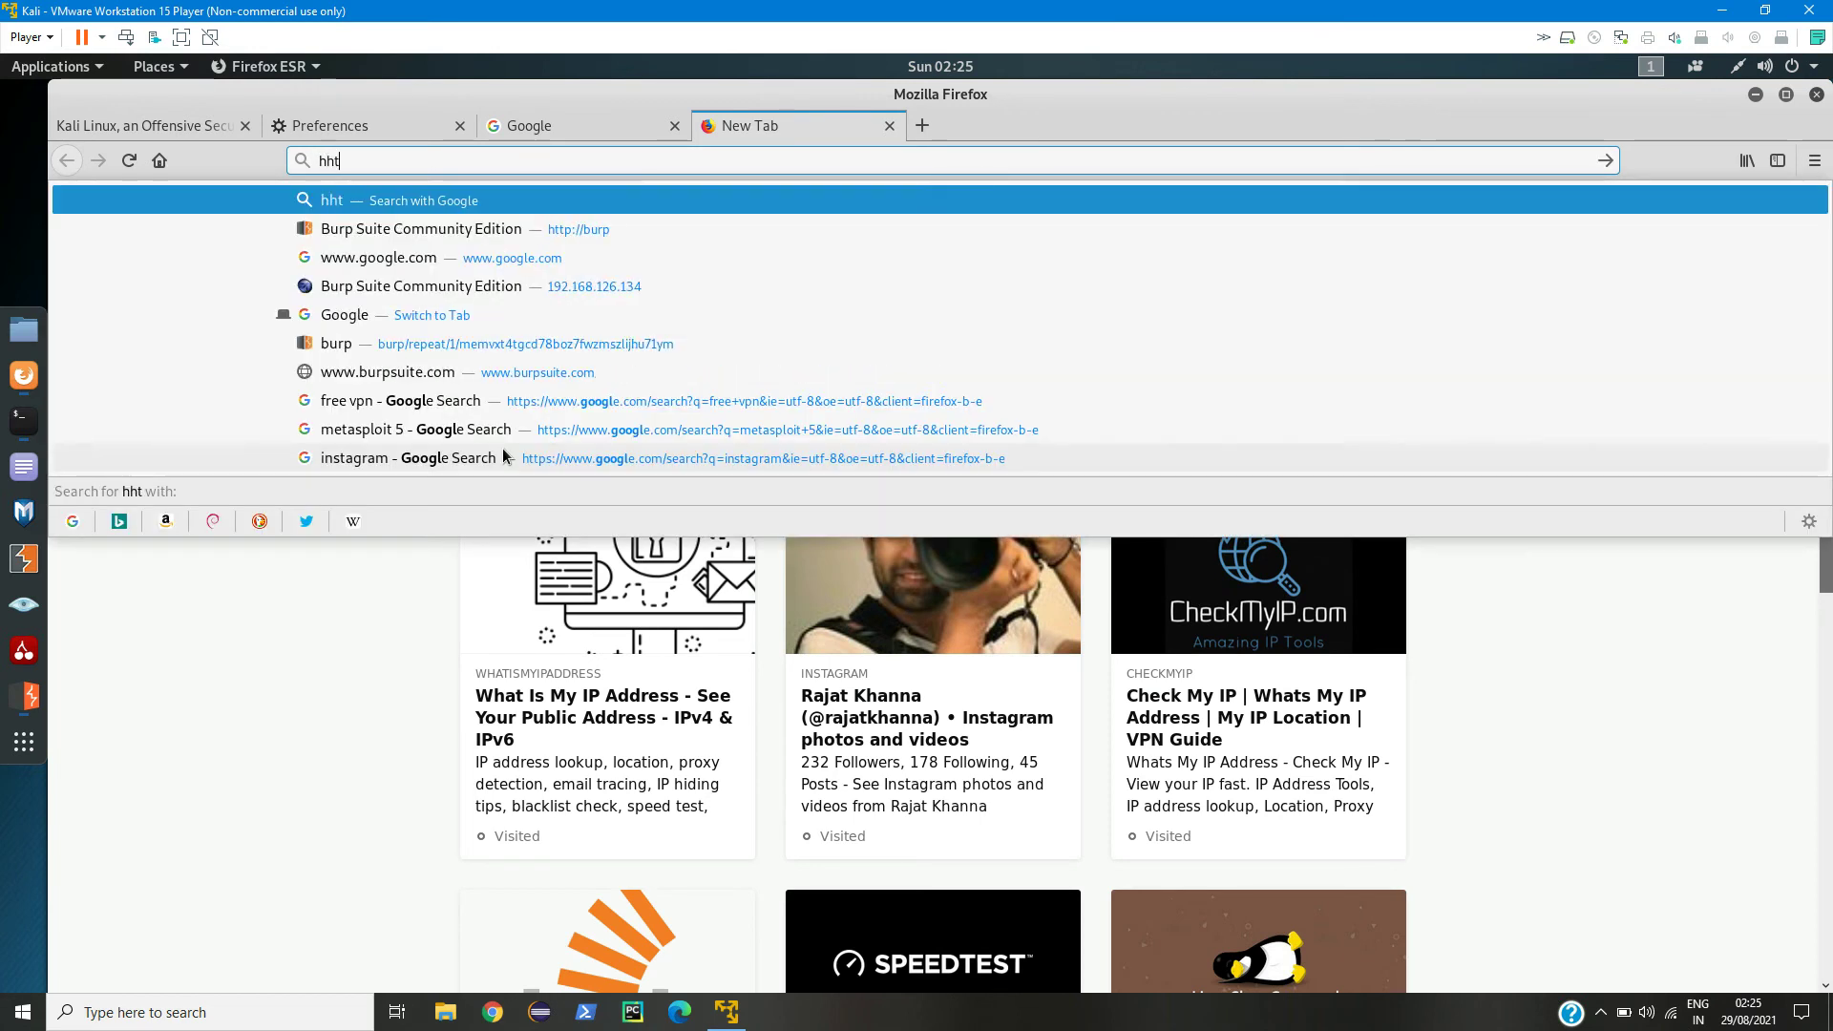
{"action": "key", "text": "BackSpace"}
{"action": "key", "text": "BackSpace"}
{"action": "type", "text": "tt"}
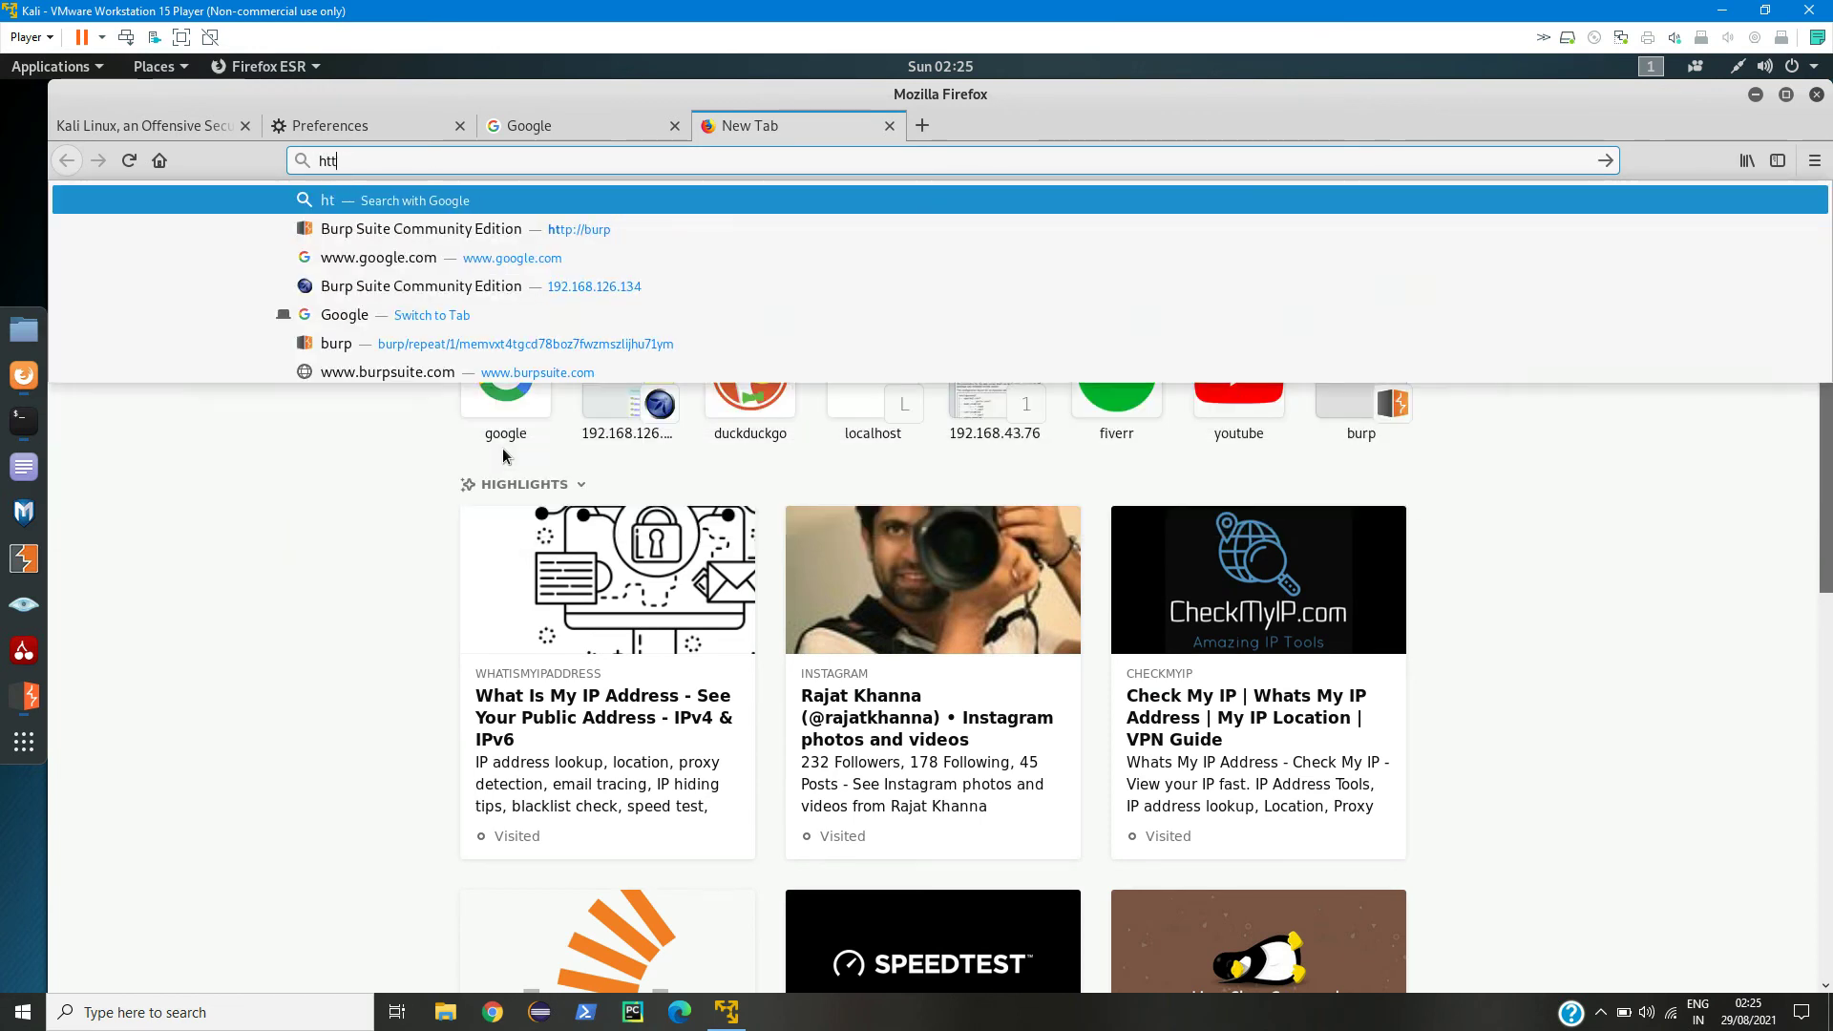
{"action": "type", "text": "p://bur"}
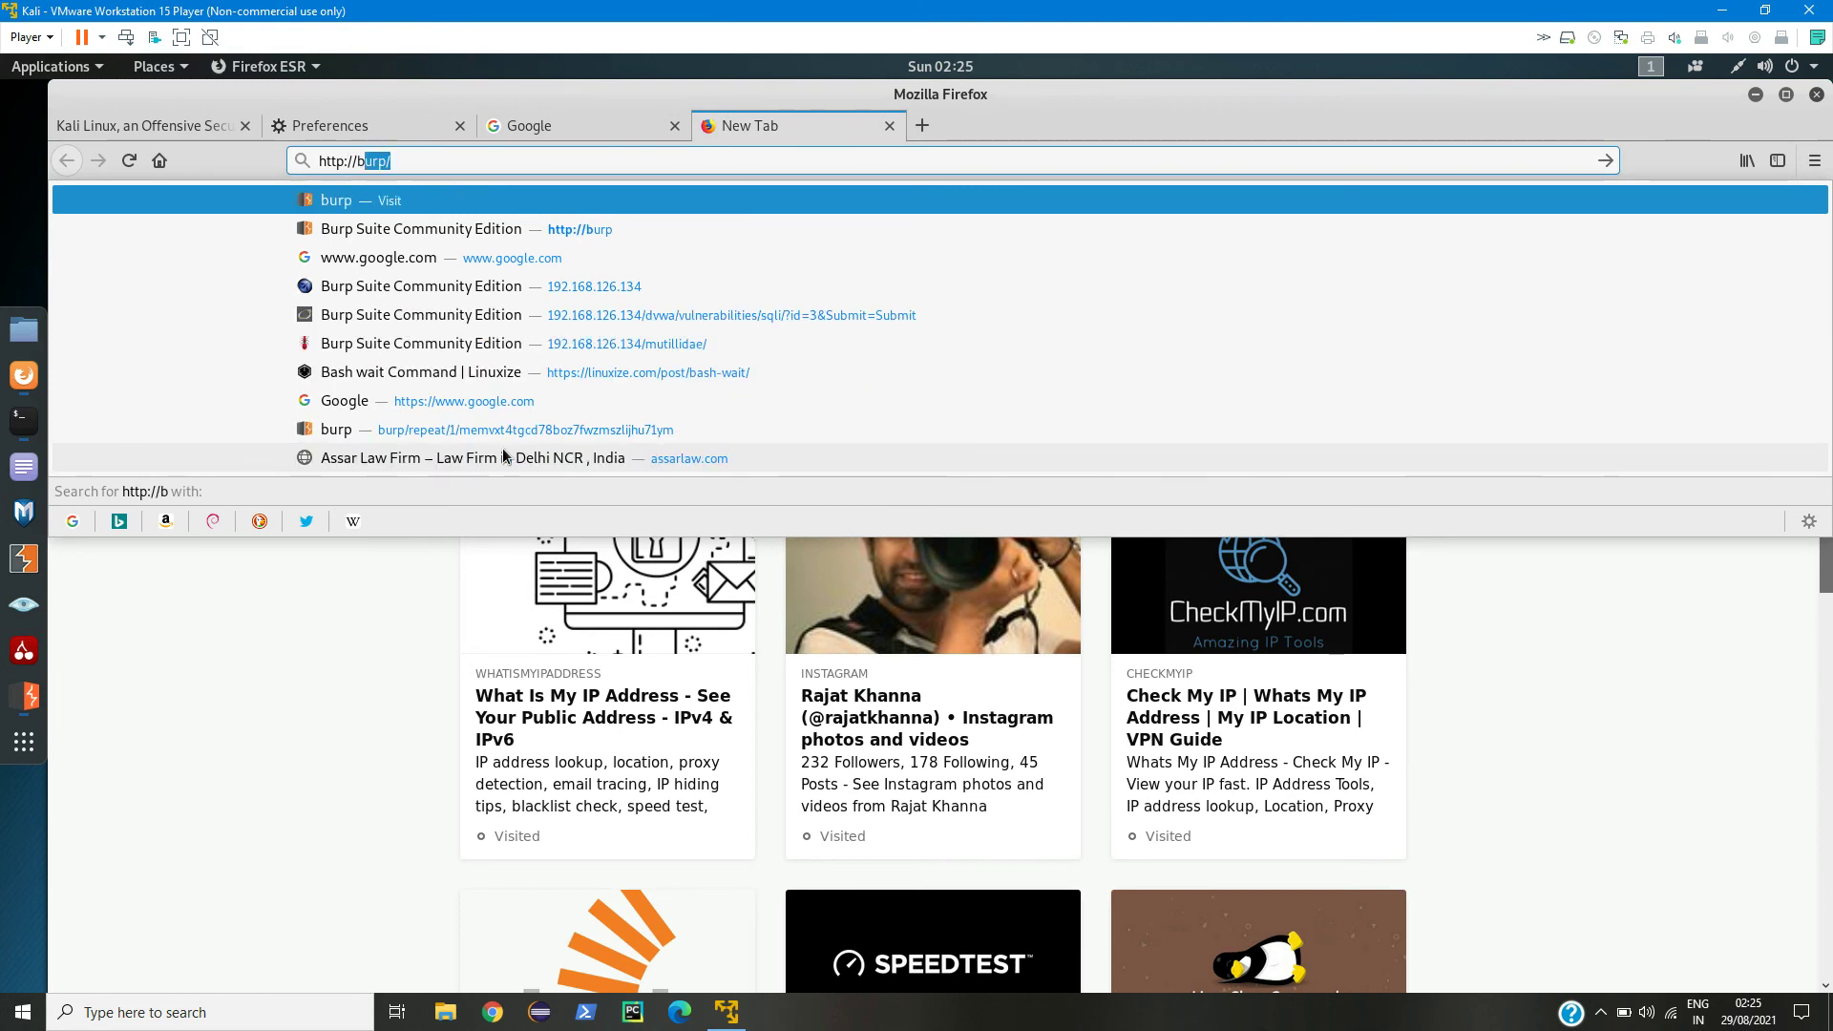
{"action": "type", "text": "p"}
{"action": "key", "text": "Return"}
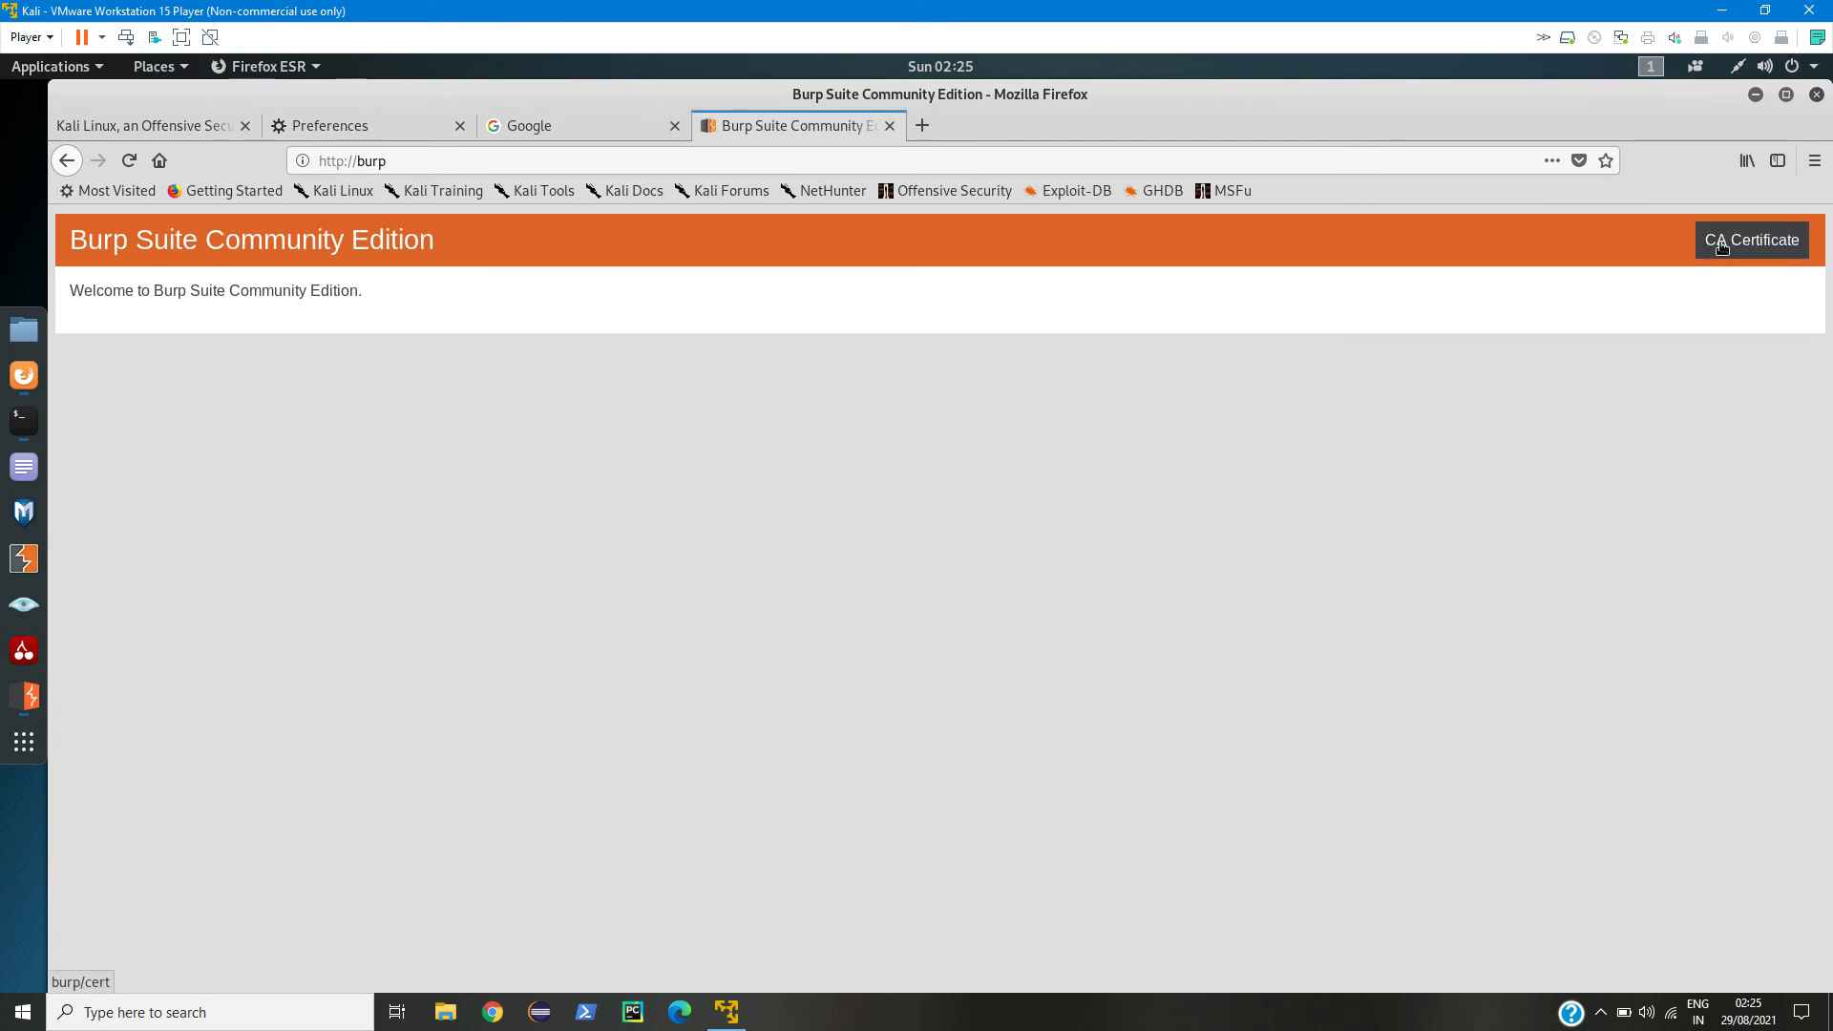
Step: Save Burp's CA certificate file cacert.der and check it in Firefox's full download list
{"action": "left_click", "coordinate": [1721, 246]}
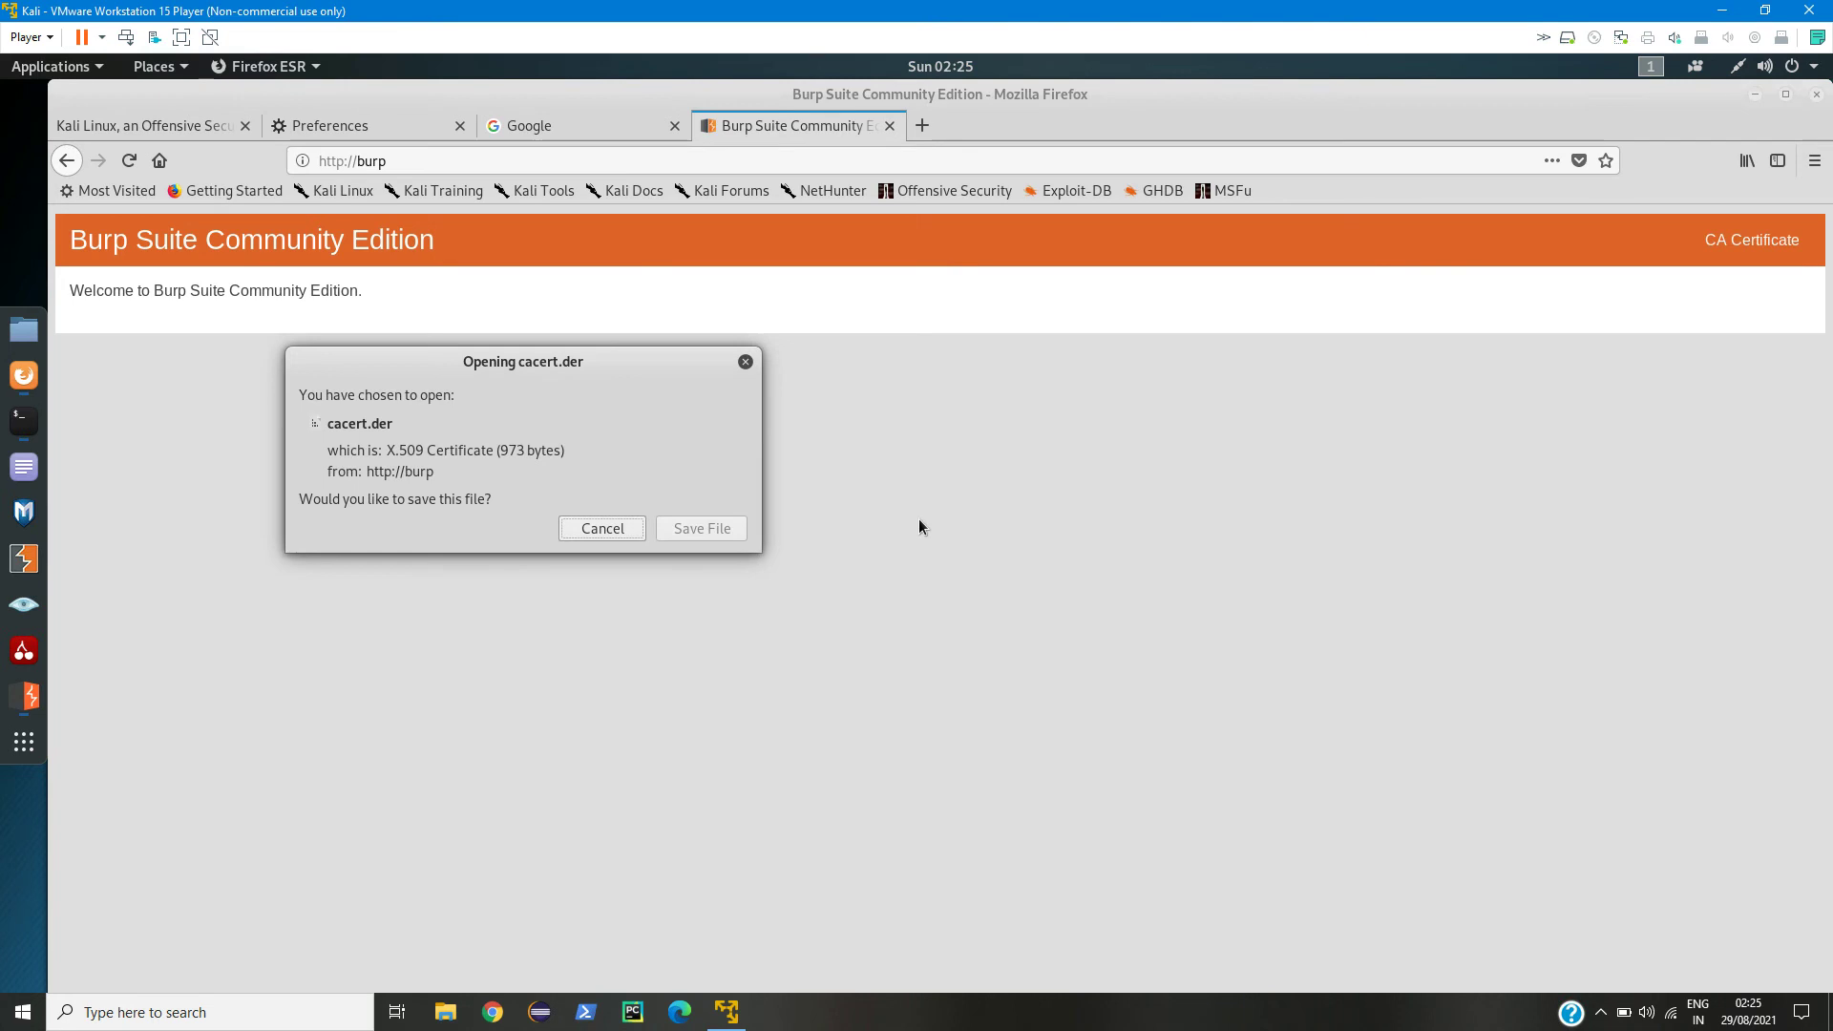
{"action": "left_click", "coordinate": [685, 531]}
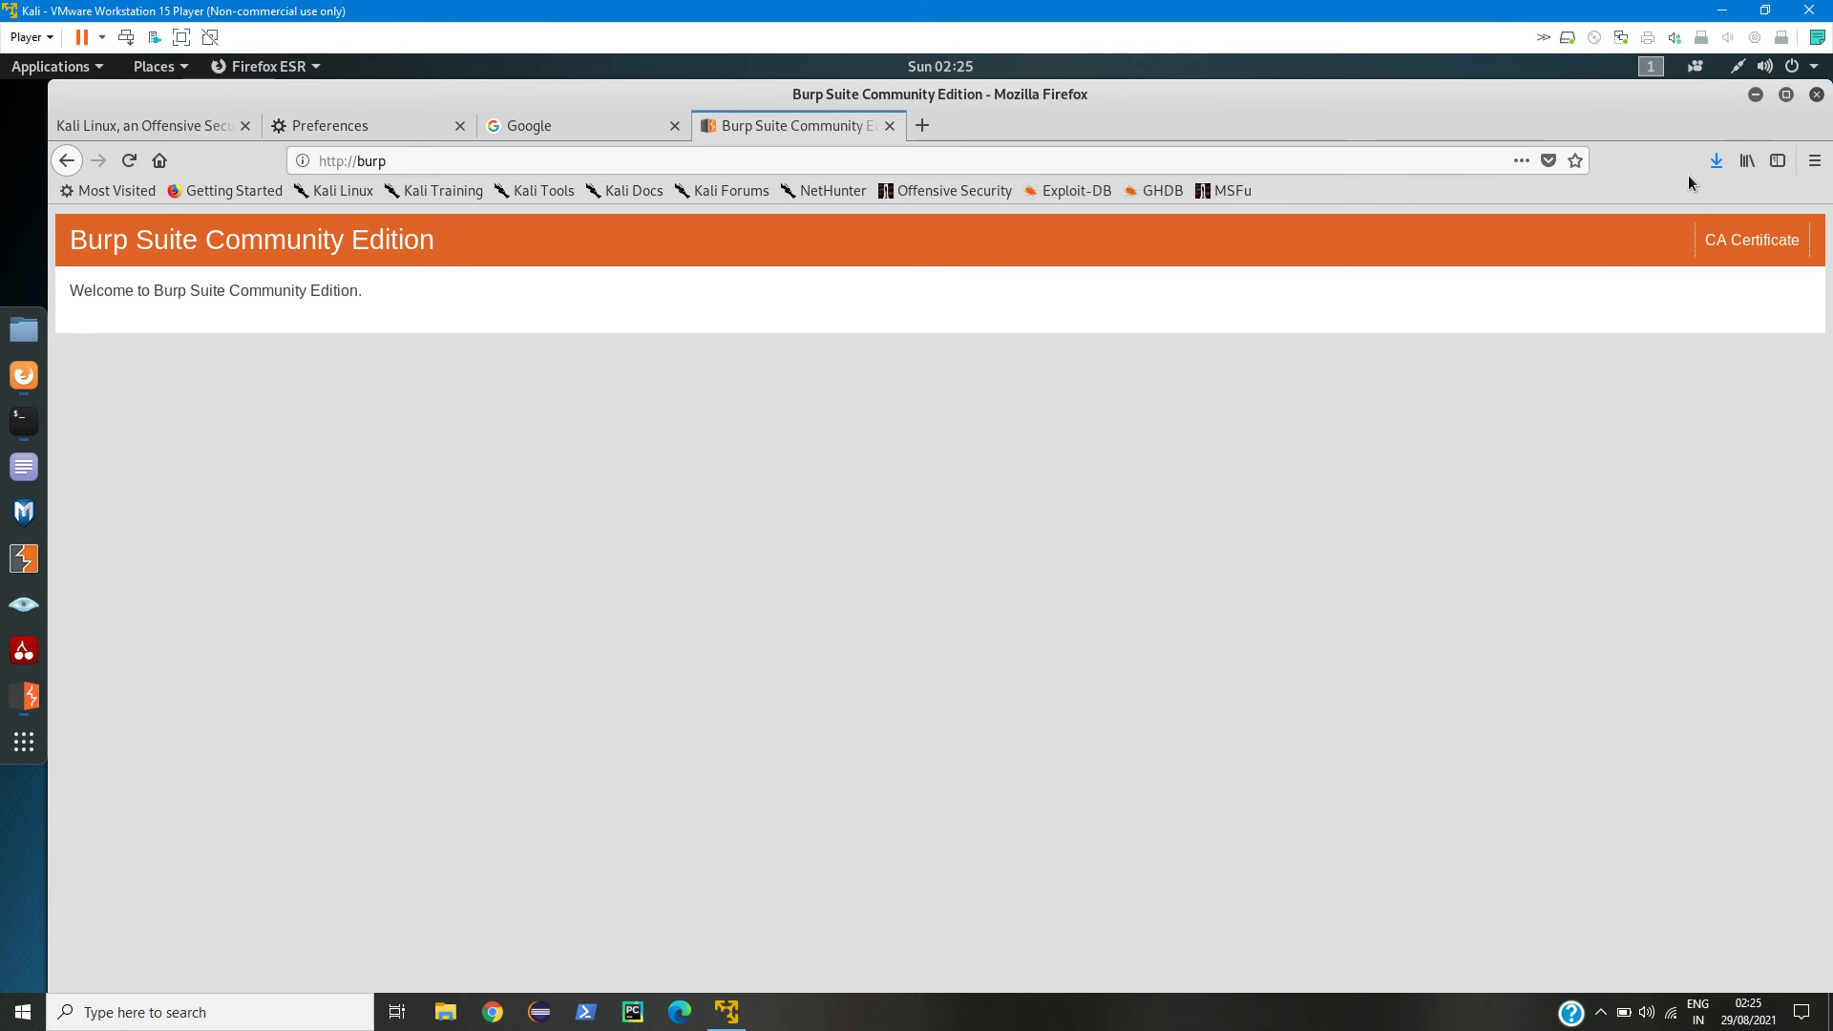
{"action": "left_click", "coordinate": [1716, 161]}
{"action": "left_click", "coordinate": [1346, 280]}
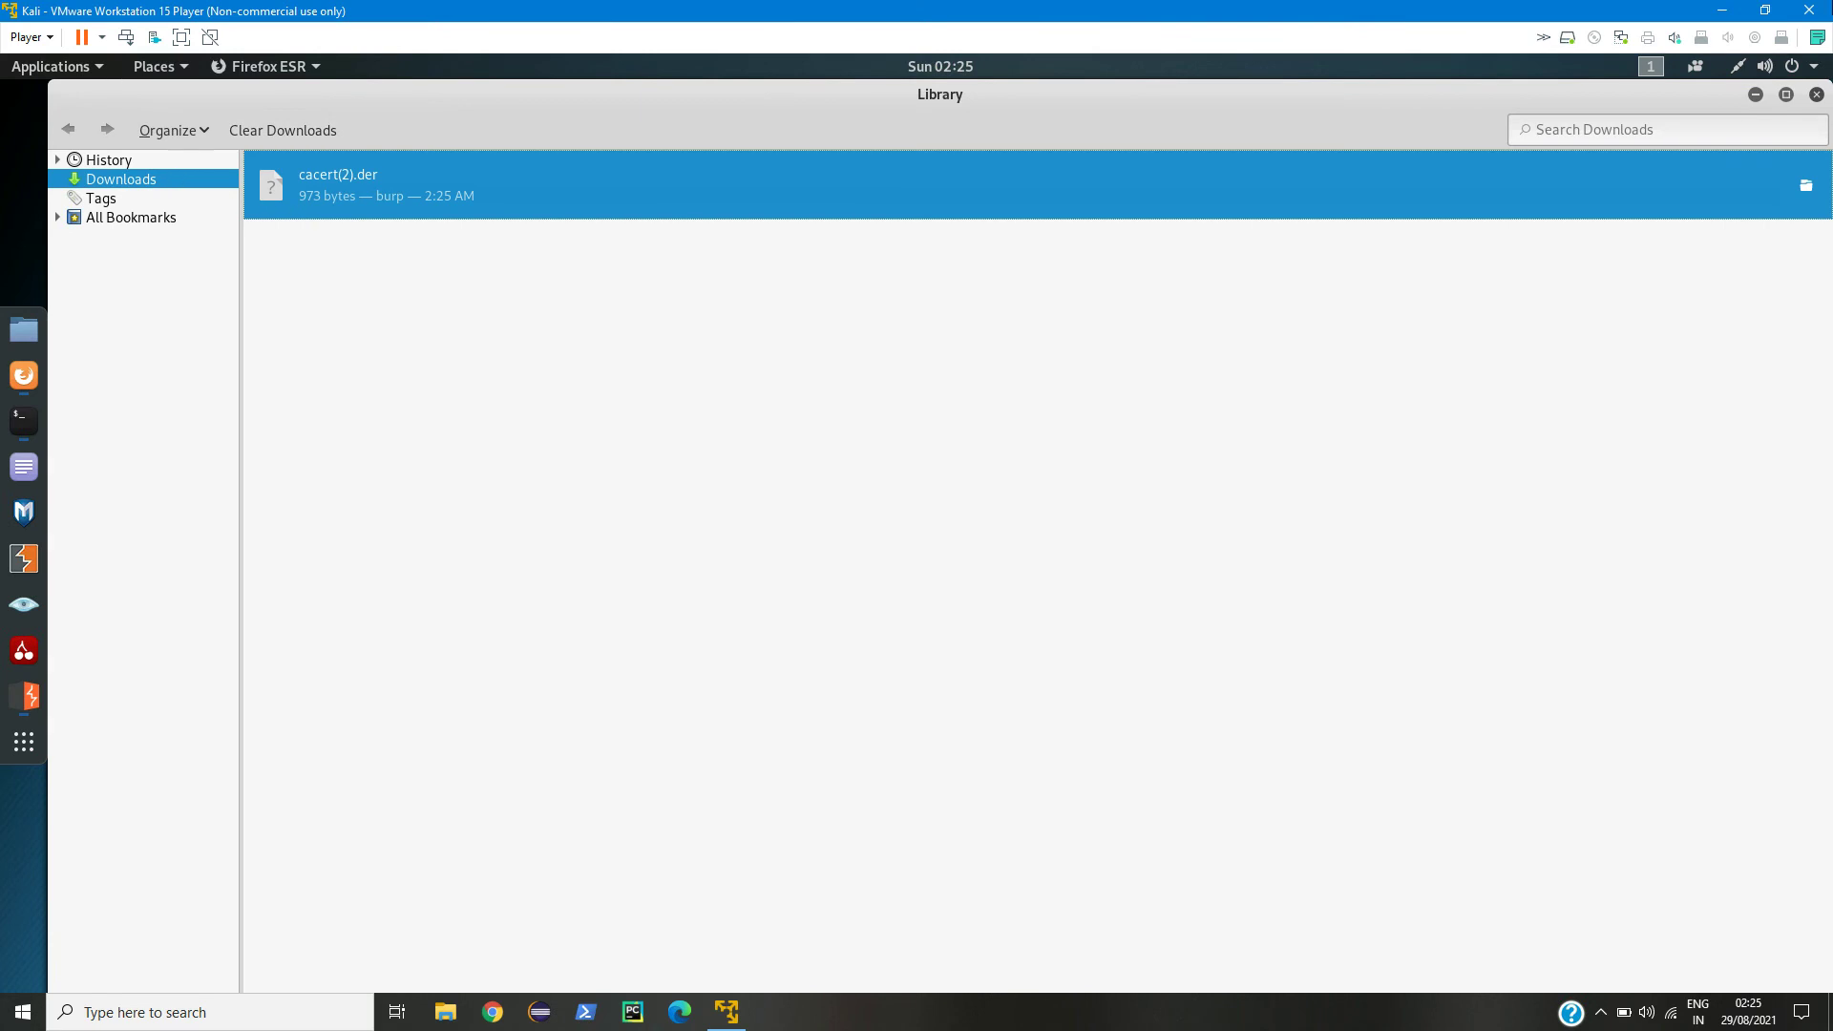
{"action": "left_click", "coordinate": [1817, 95]}
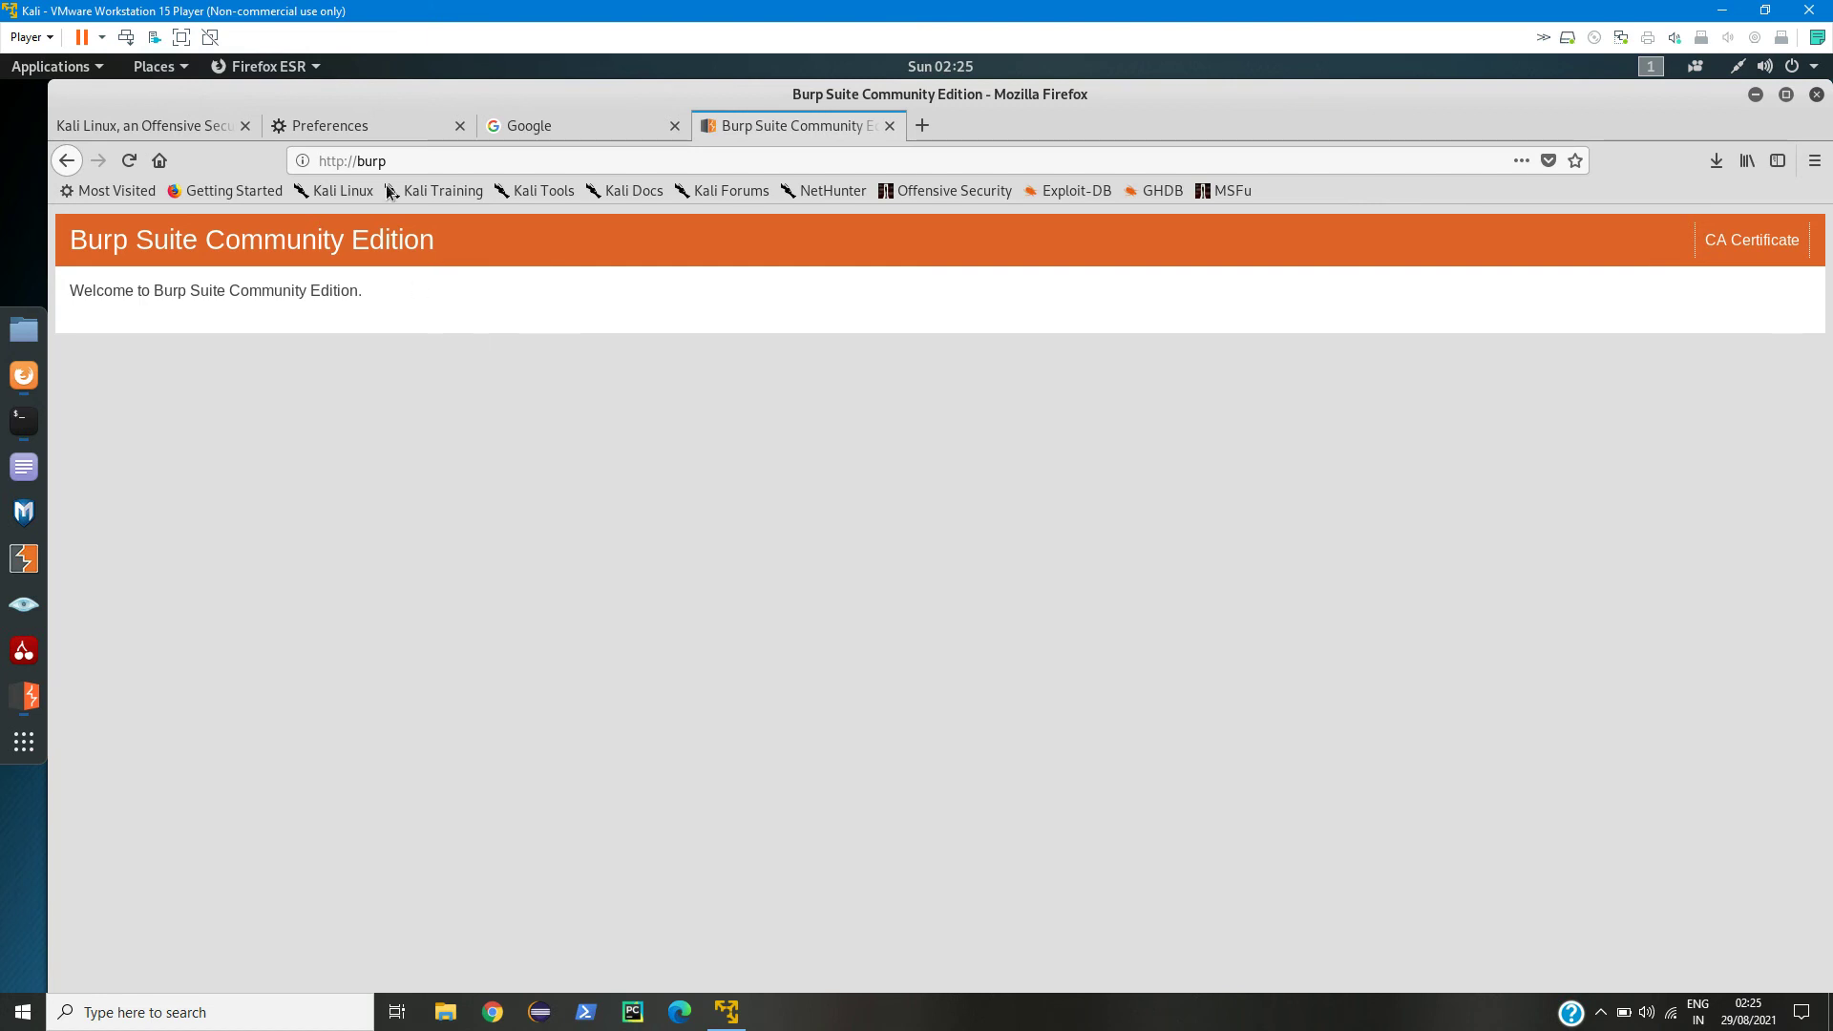
Step: Open the Certificate Manager from the Certificates section of Firefox's privacy and security preferences
{"action": "left_click", "coordinate": [369, 130]}
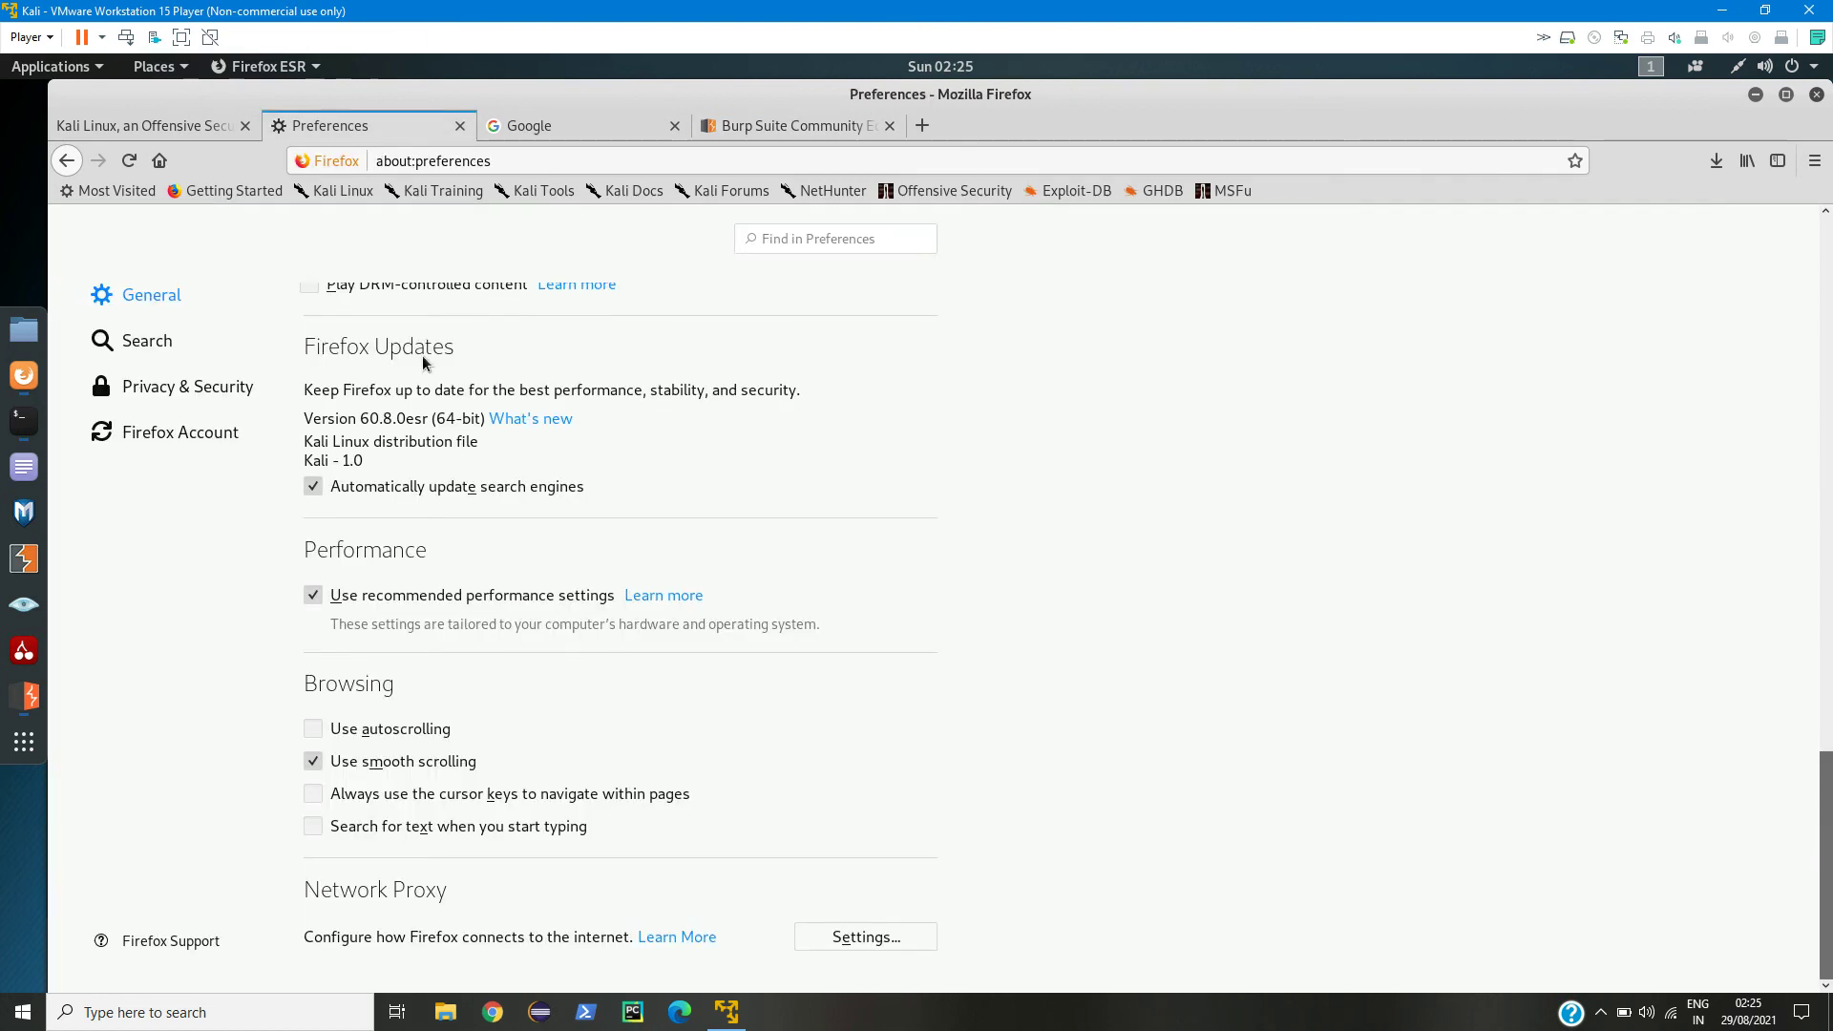
{"action": "left_click", "coordinate": [160, 387]}
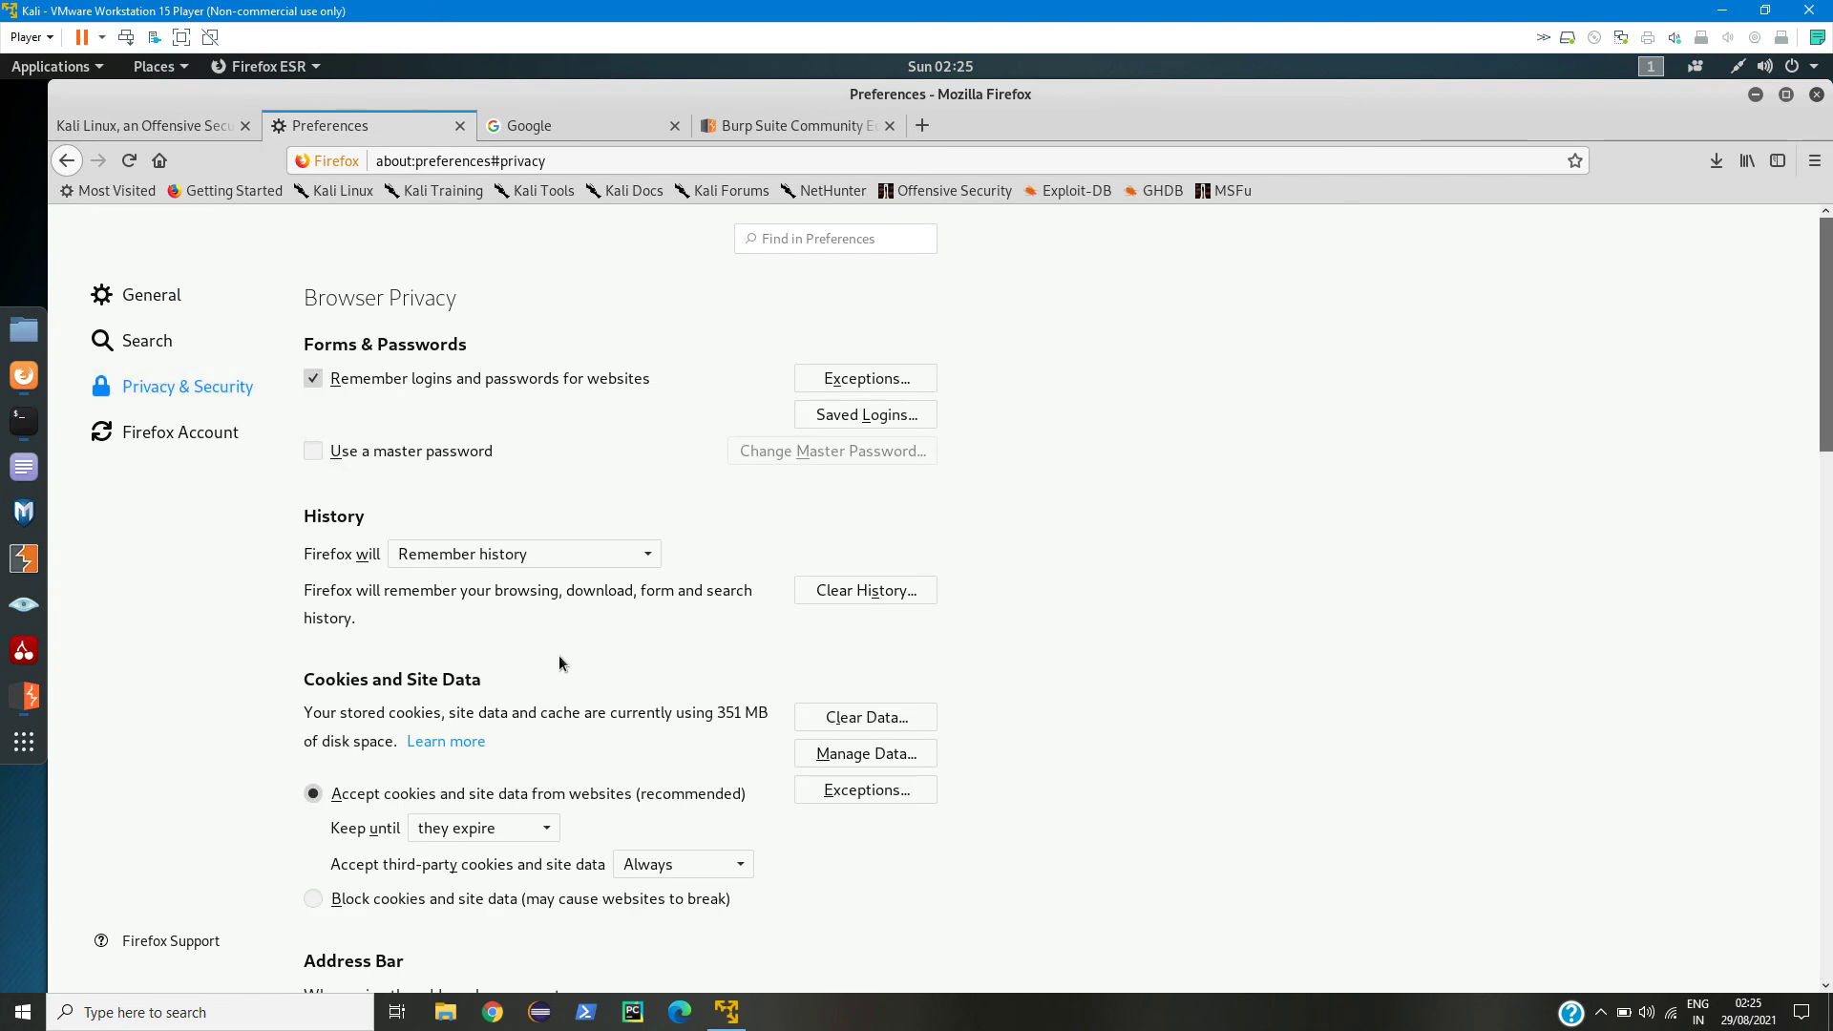
{"action": "scroll", "coordinate": [615, 686], "scroll_direction": "down", "scroll_amount": 9}
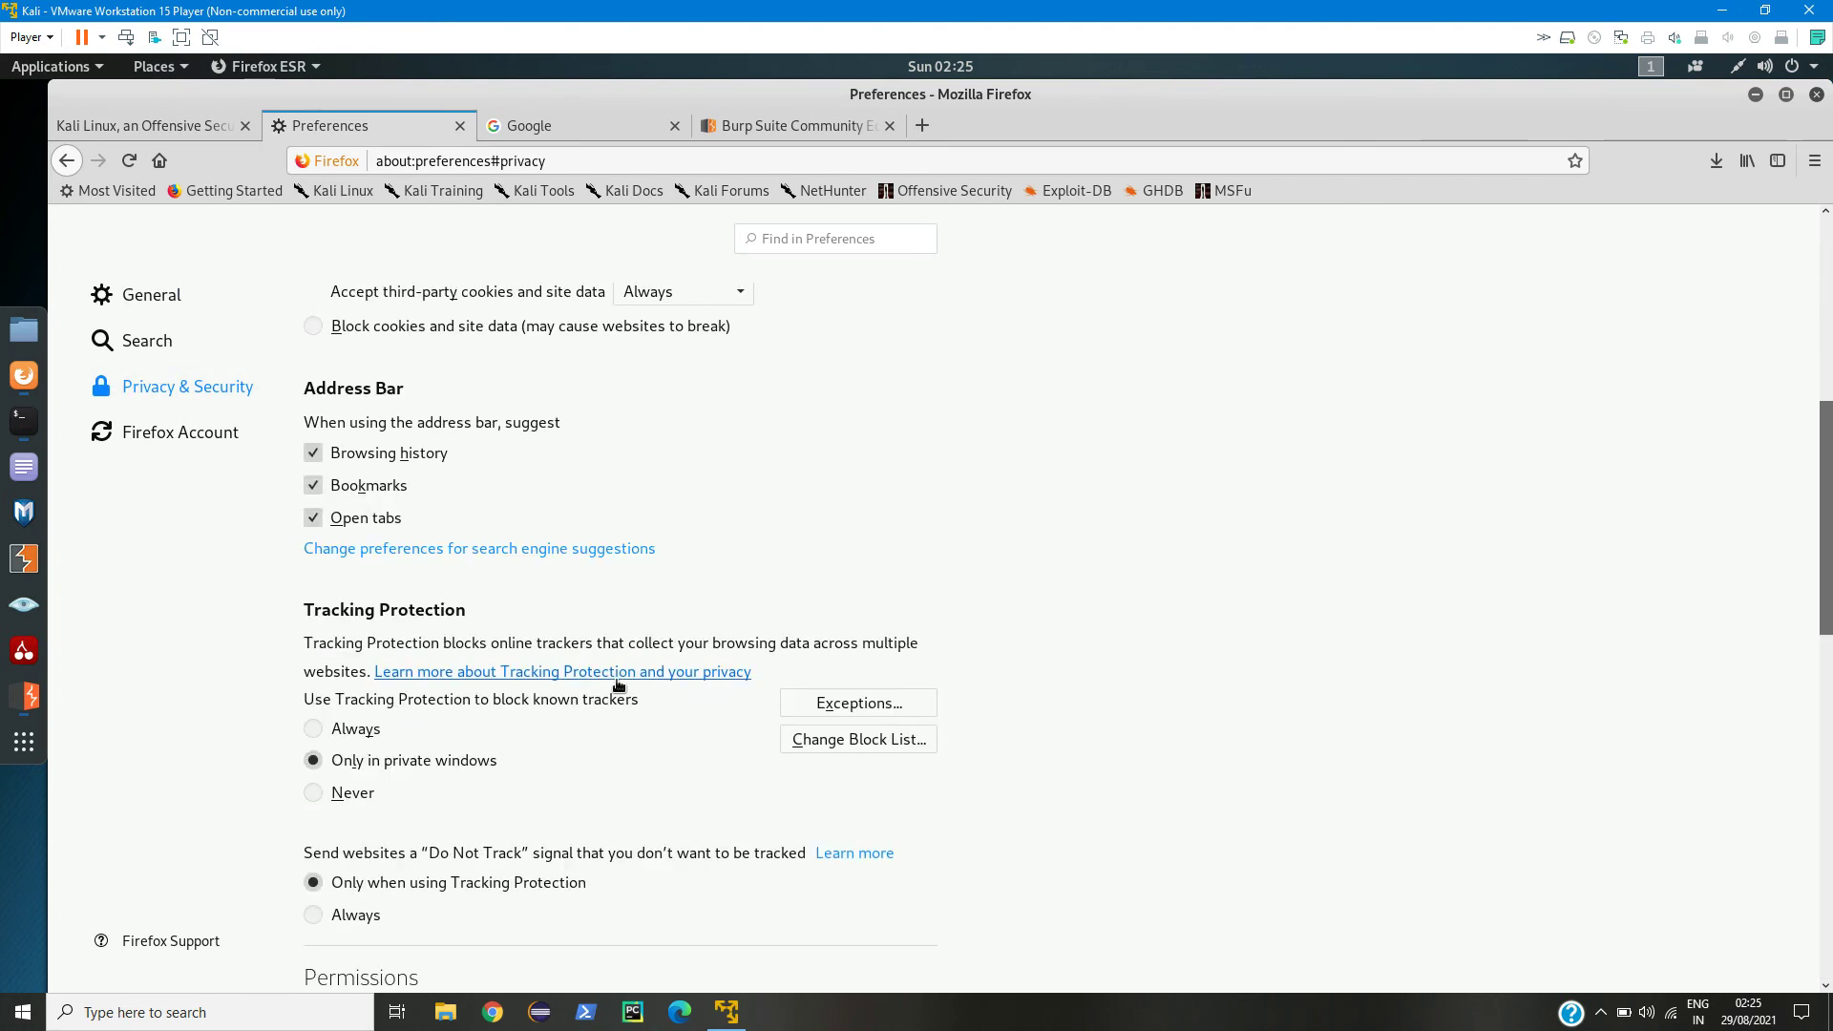
{"action": "scroll", "coordinate": [615, 686], "scroll_direction": "down", "scroll_amount": 15}
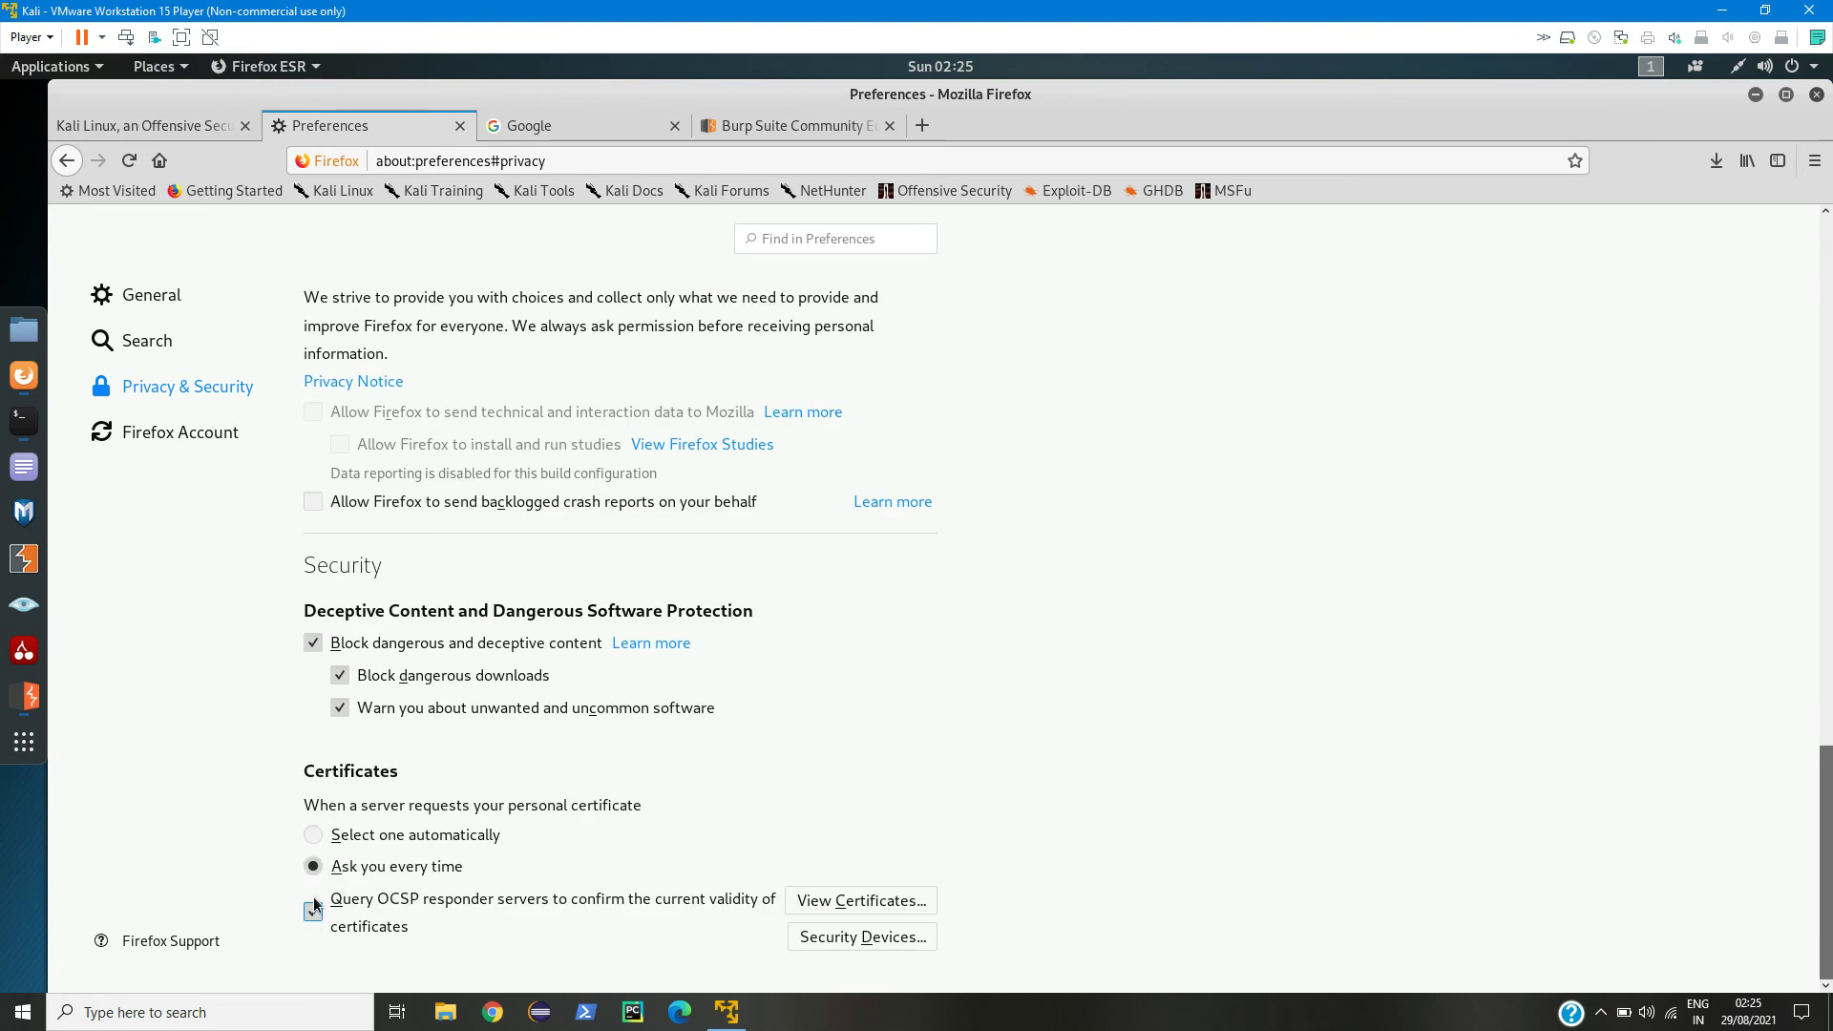
{"action": "left_click_drag", "start_coordinate": [314, 767], "coordinate": [418, 777]}
{"action": "left_click", "coordinate": [376, 768]}
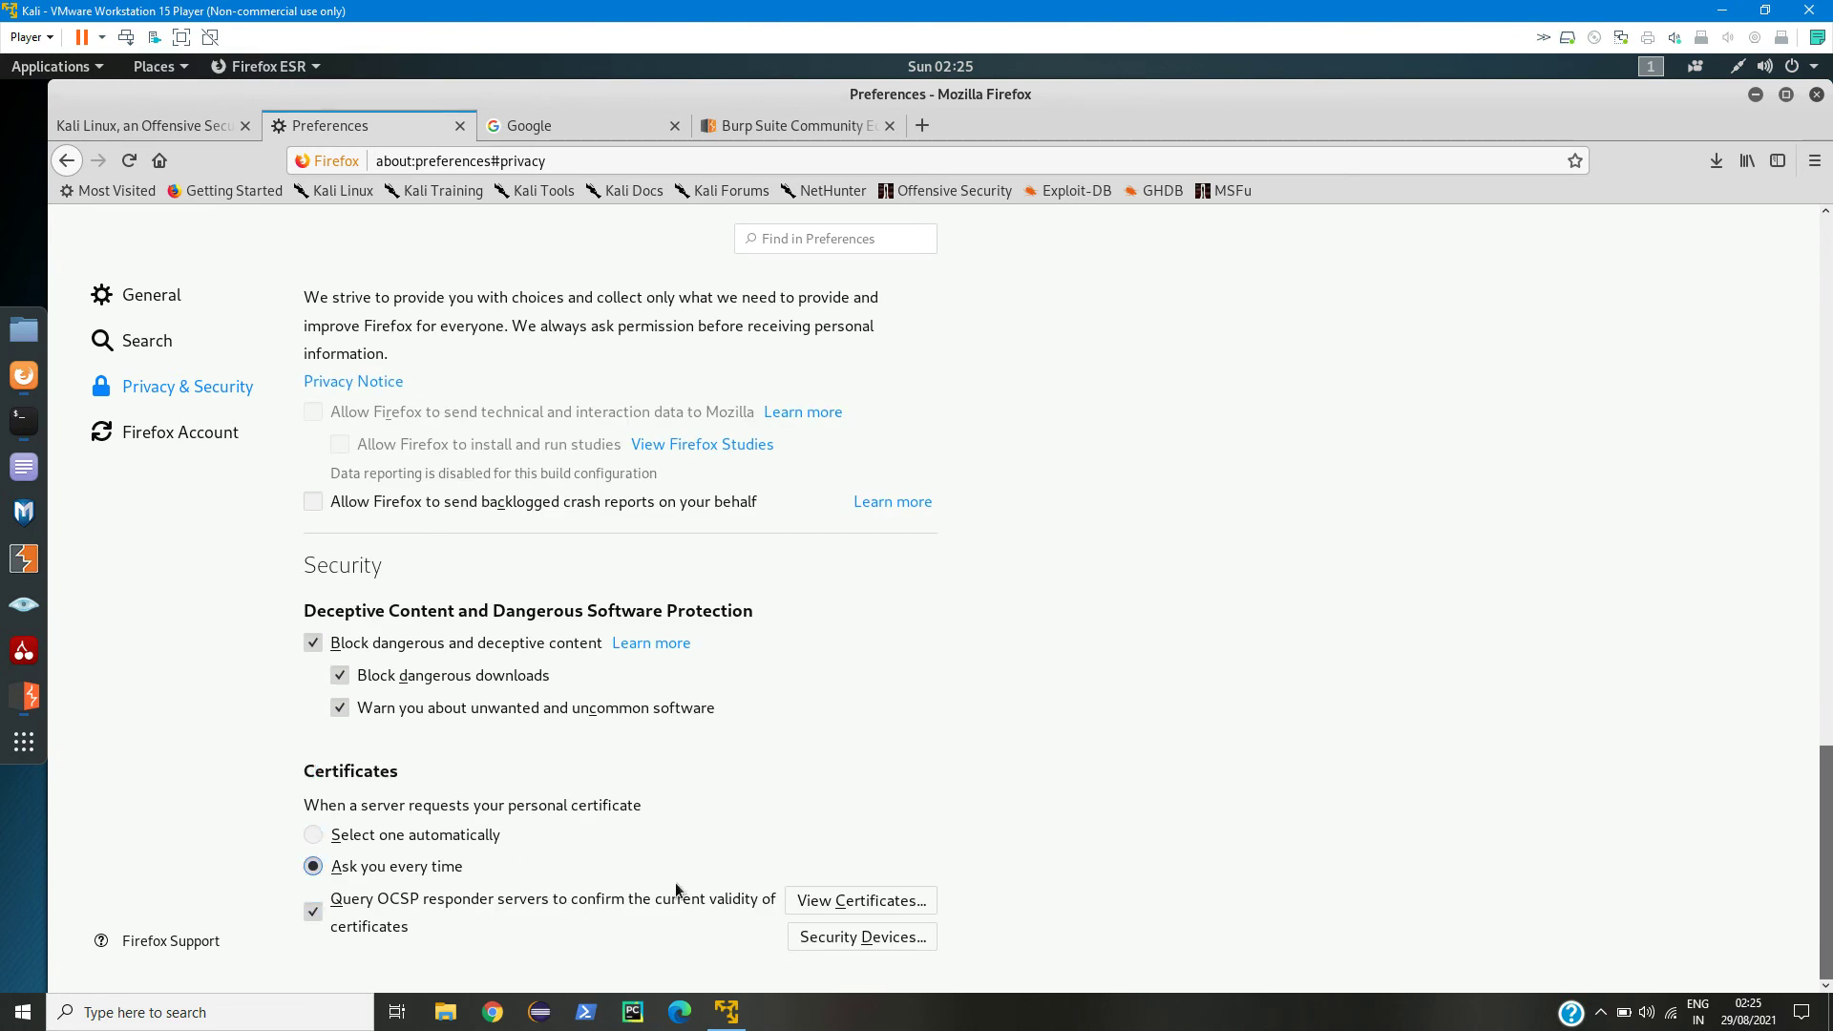
{"action": "left_click", "coordinate": [882, 899]}
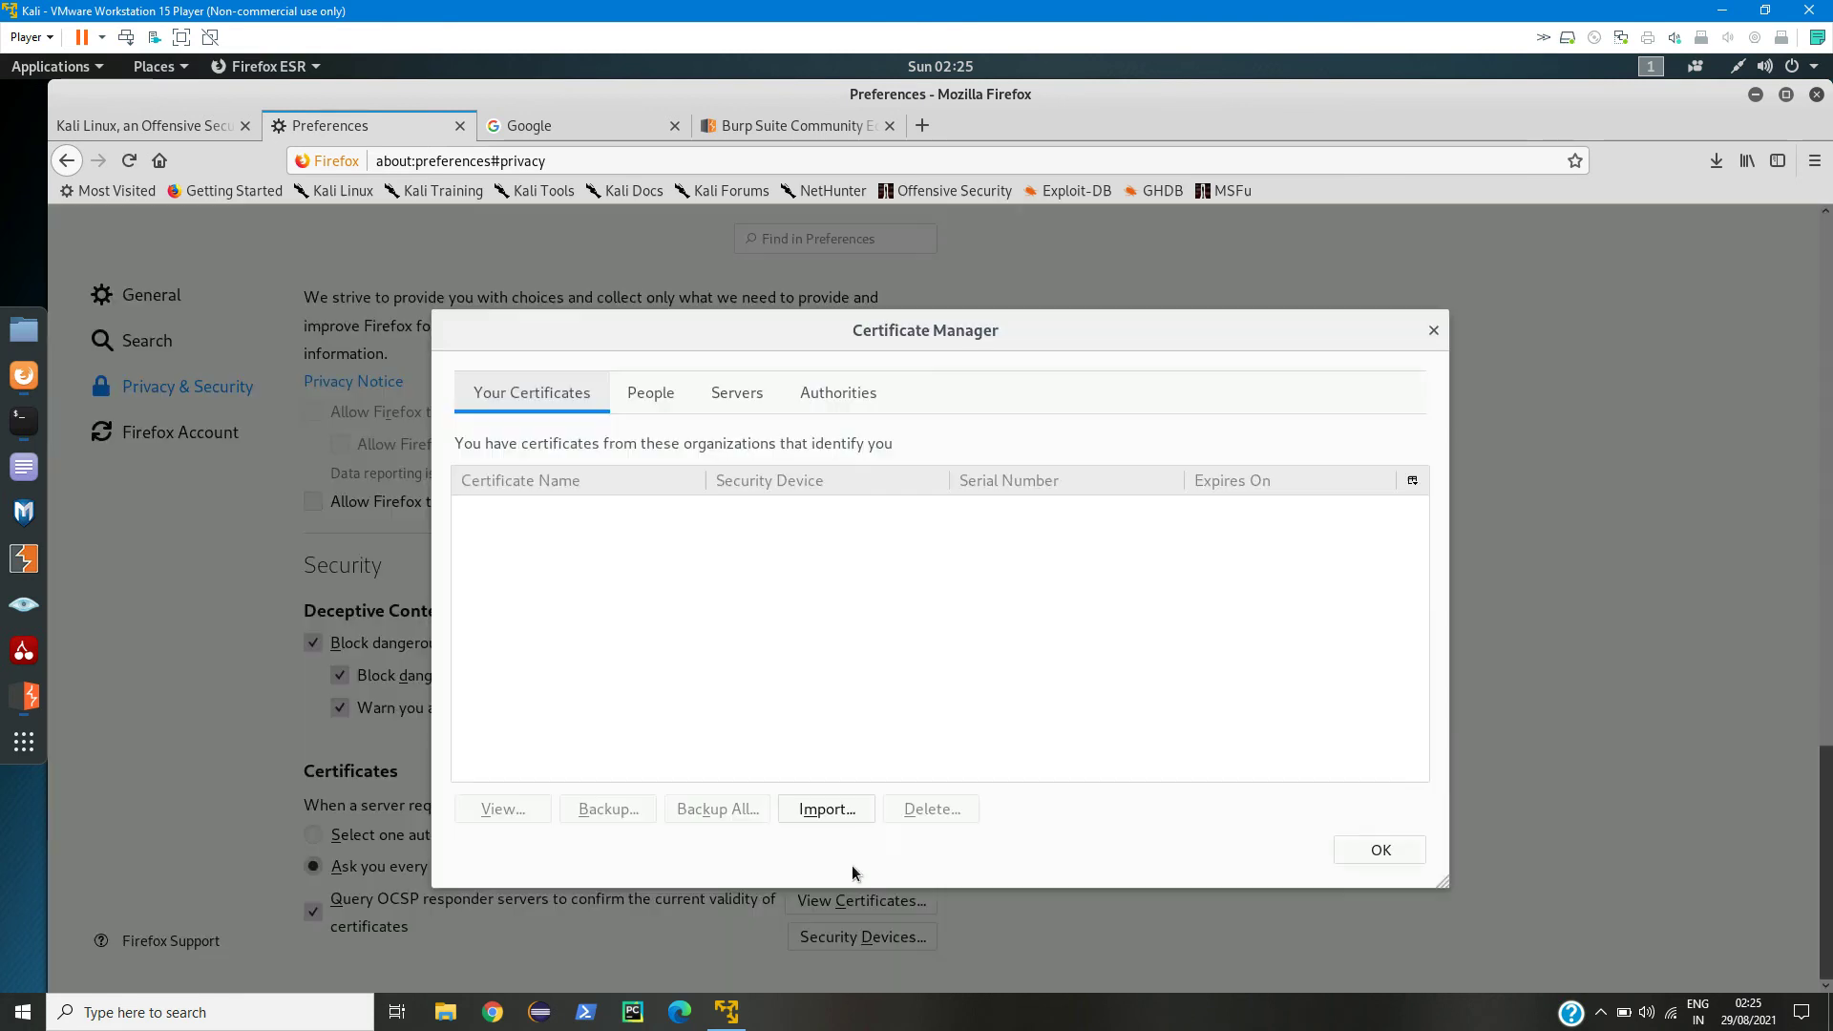
Step: Look through the list of certificate authorities in the Certificate Manager
{"action": "left_click", "coordinate": [845, 393]}
{"action": "scroll", "coordinate": [765, 673], "scroll_direction": "down", "scroll_amount": 10}
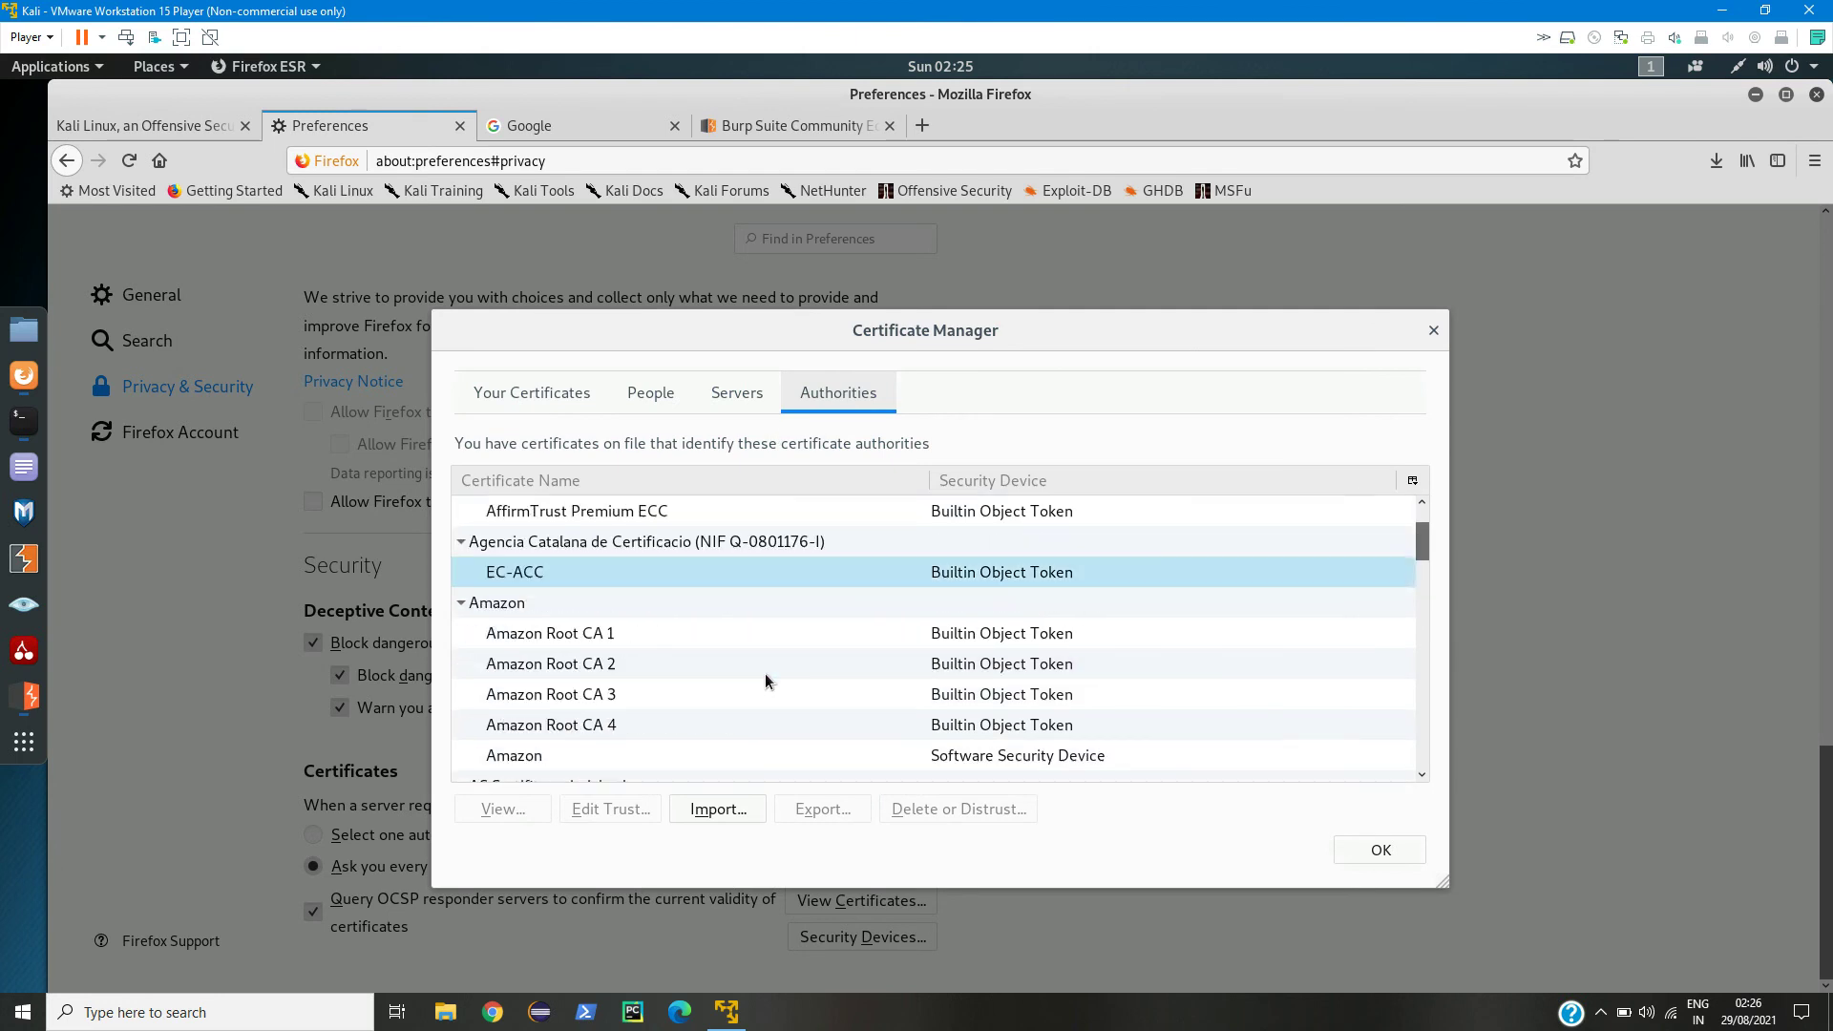
{"action": "scroll", "coordinate": [765, 673], "scroll_direction": "down", "scroll_amount": 12}
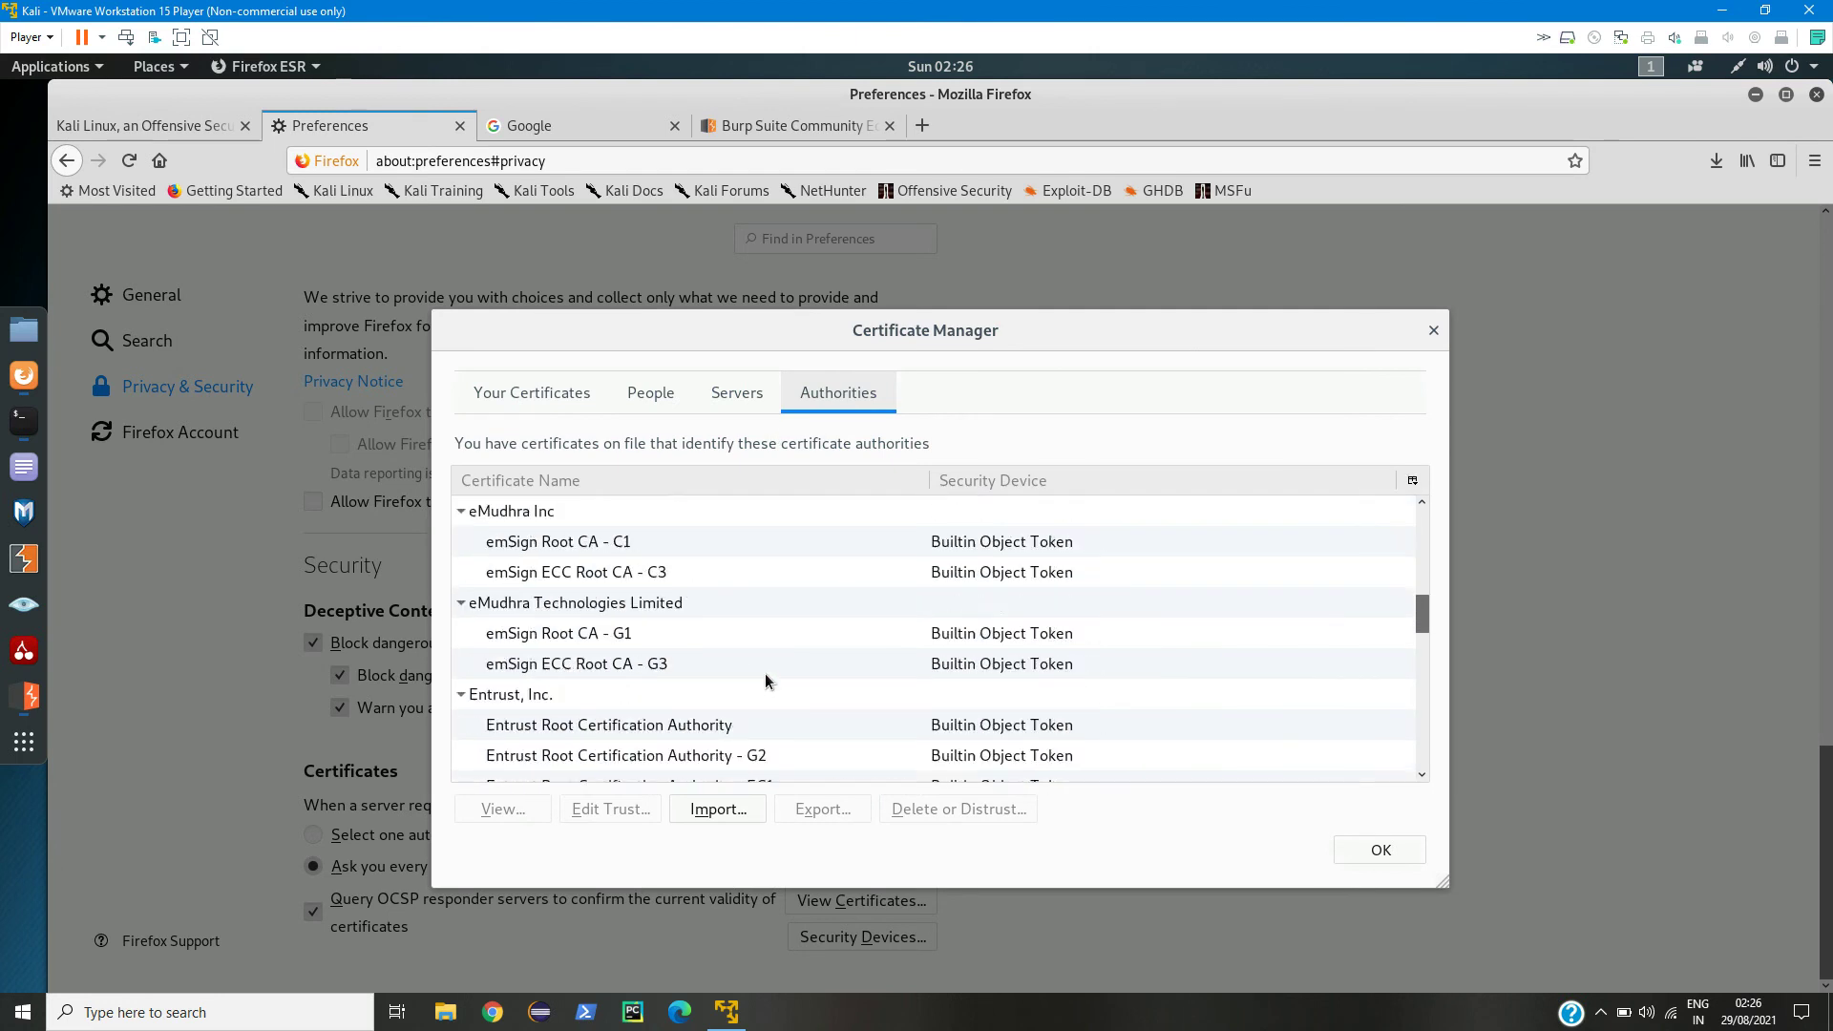
{"action": "scroll", "coordinate": [765, 673], "scroll_direction": "down", "scroll_amount": 8}
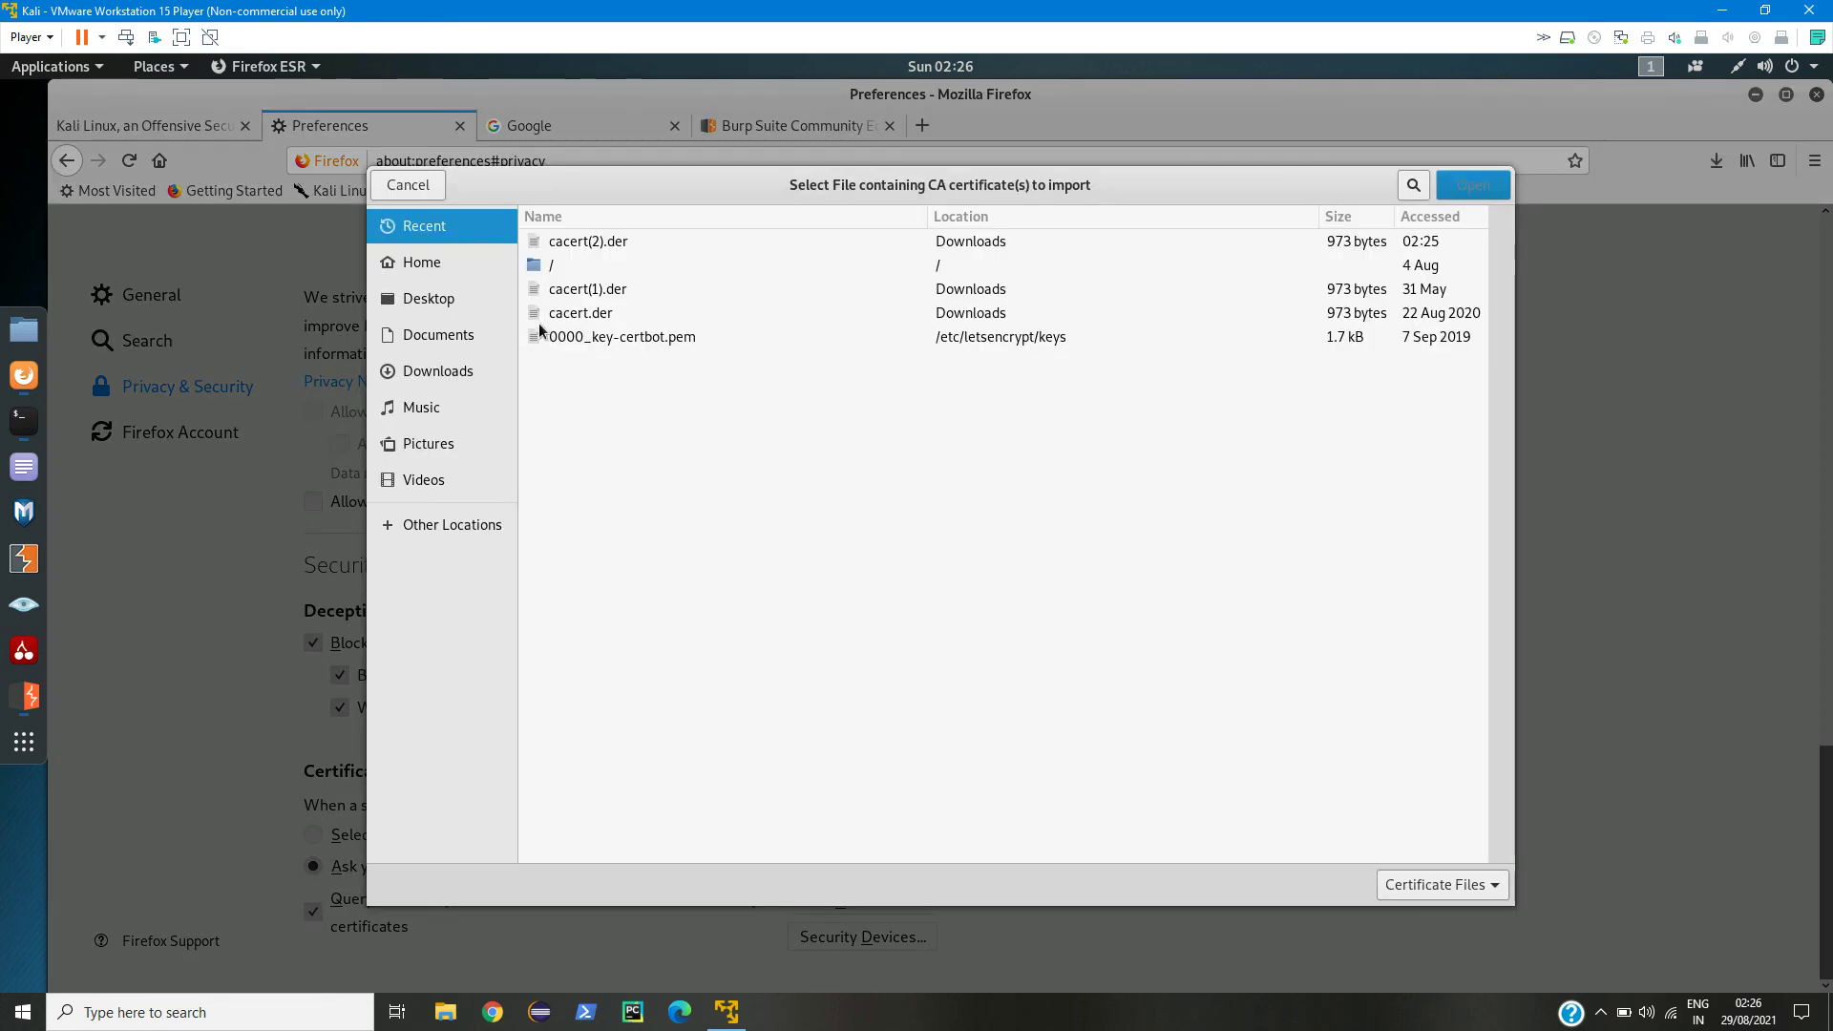
Step: Try to import cacert(2).der from Downloads as a certificate authority, then cancel and close the Certificate Manager
{"action": "left_click", "coordinate": [438, 371]}
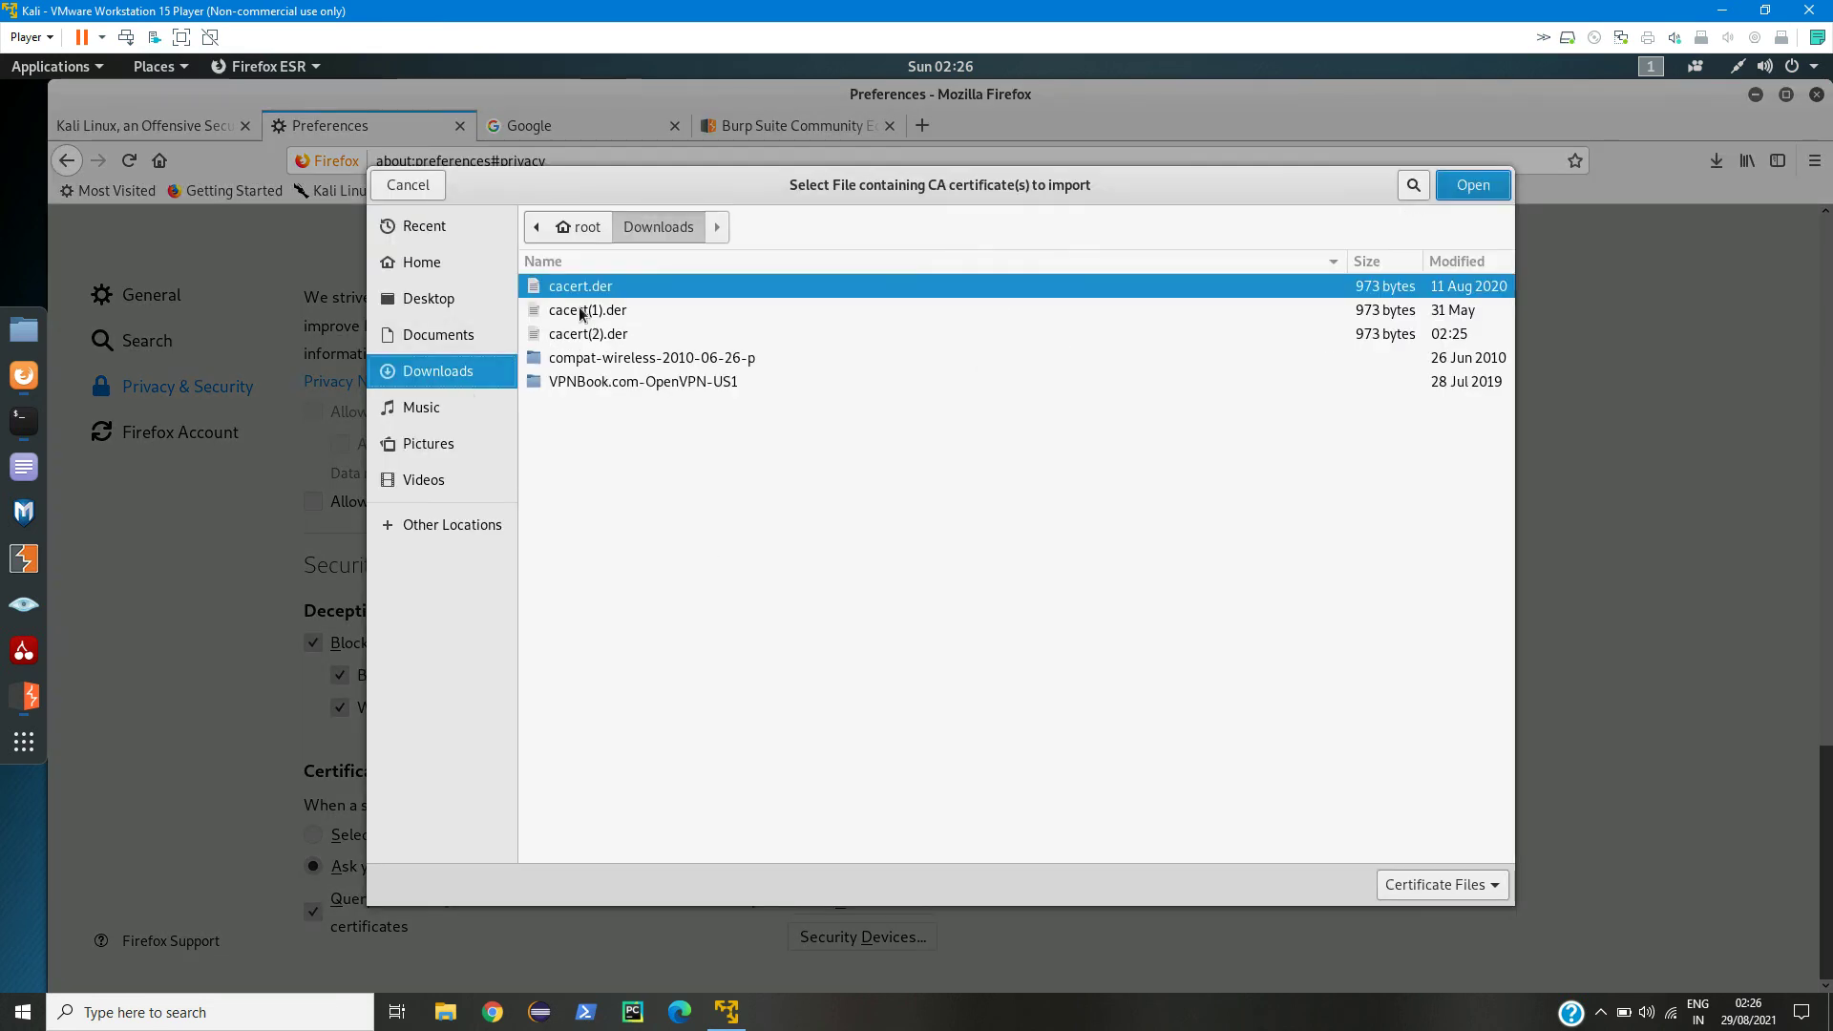
{"action": "left_click", "coordinate": [634, 340]}
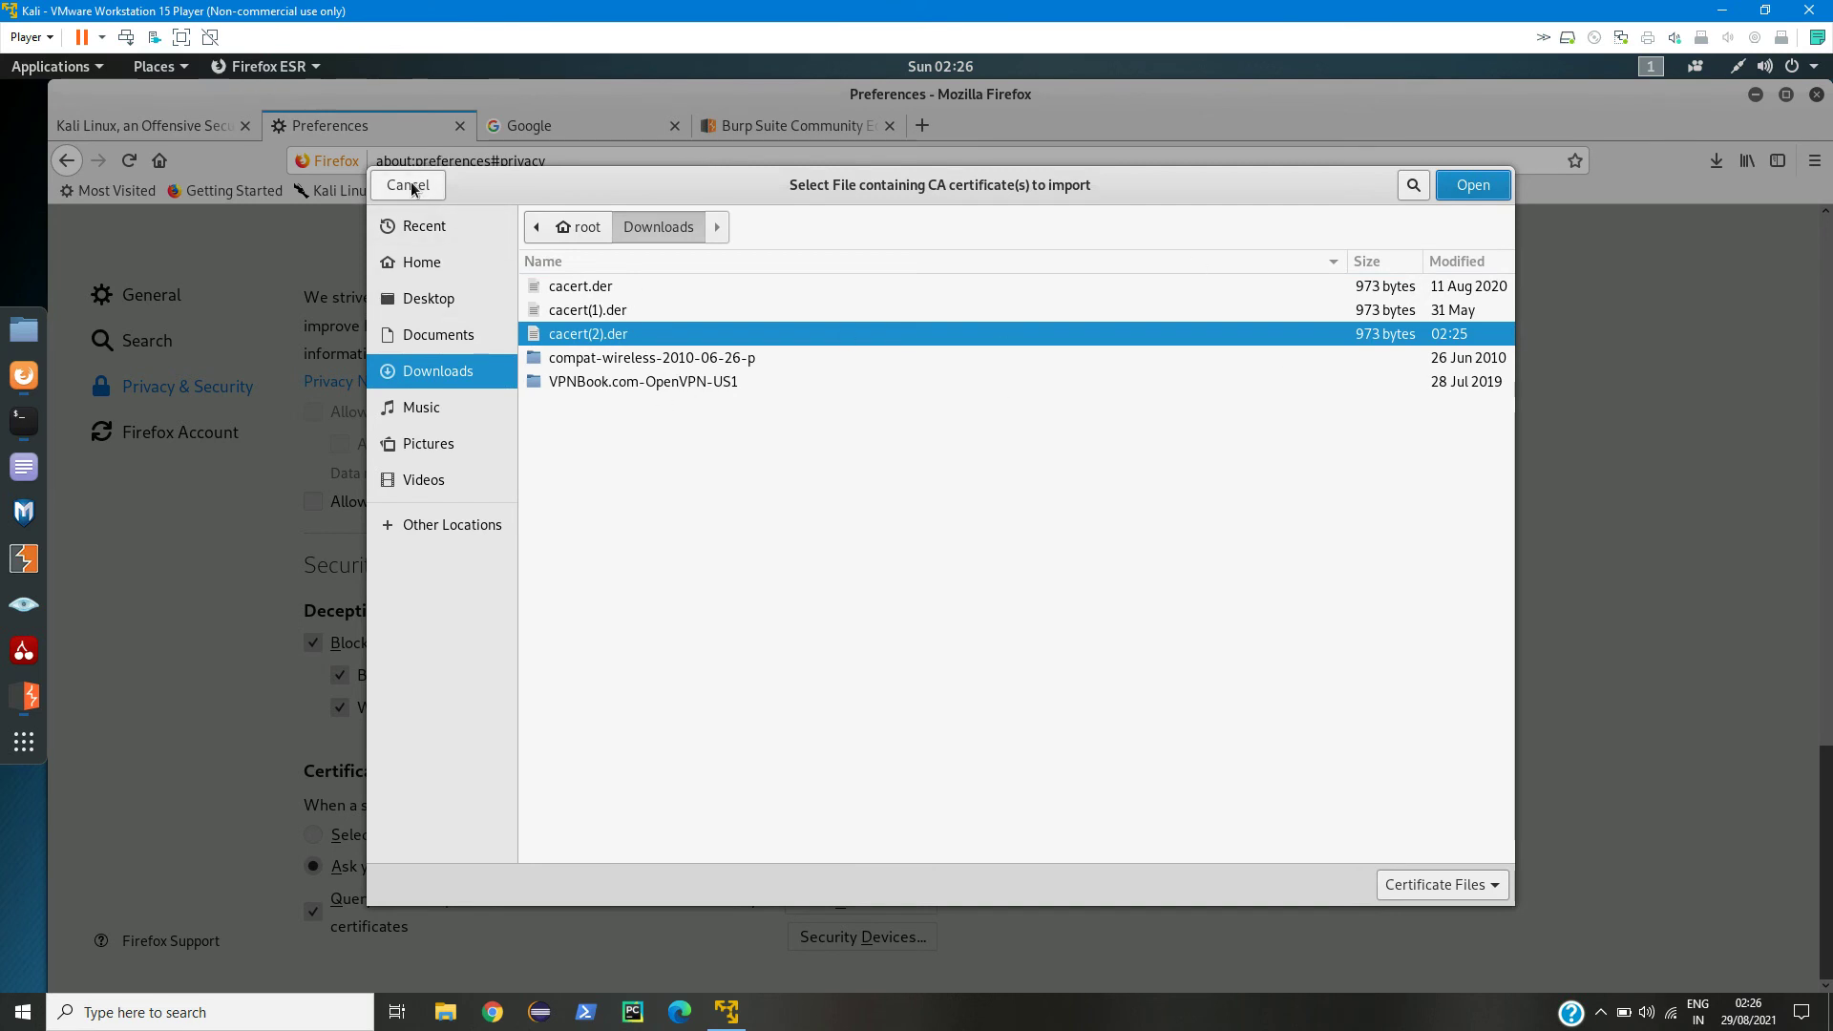
{"action": "key", "text": "Escape"}
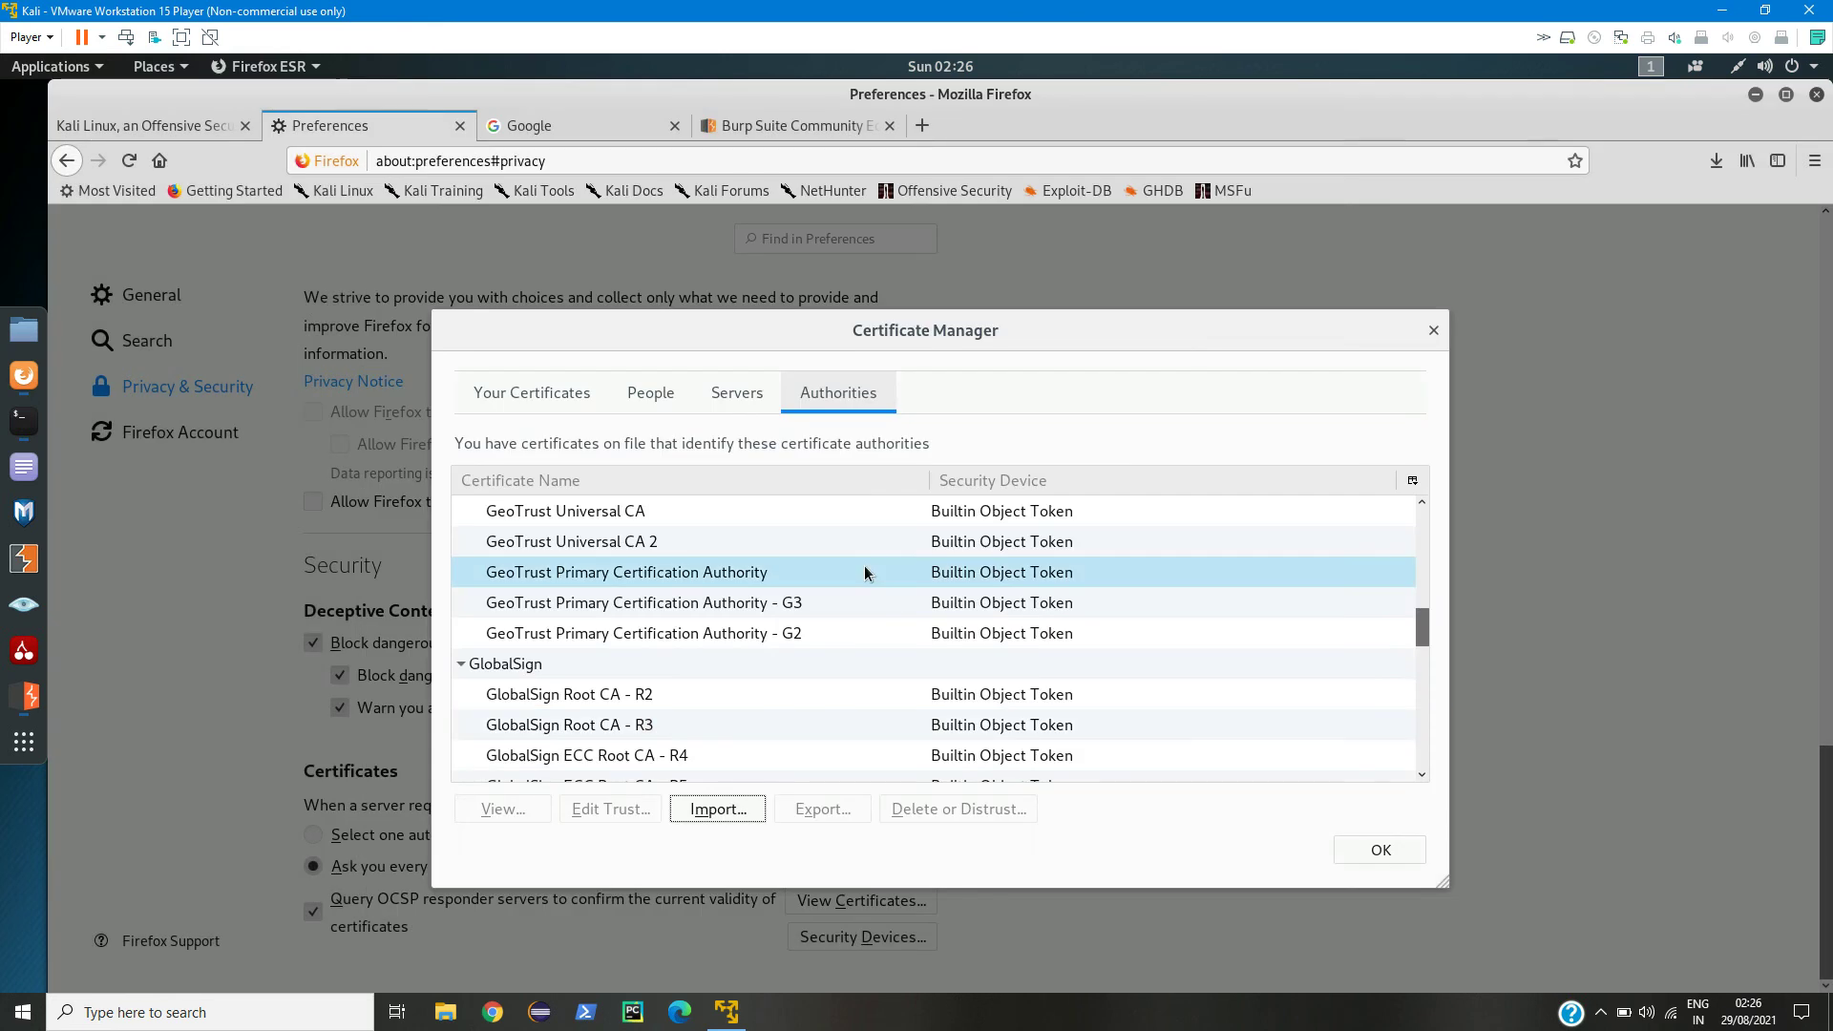
{"action": "left_click", "coordinate": [1433, 330]}
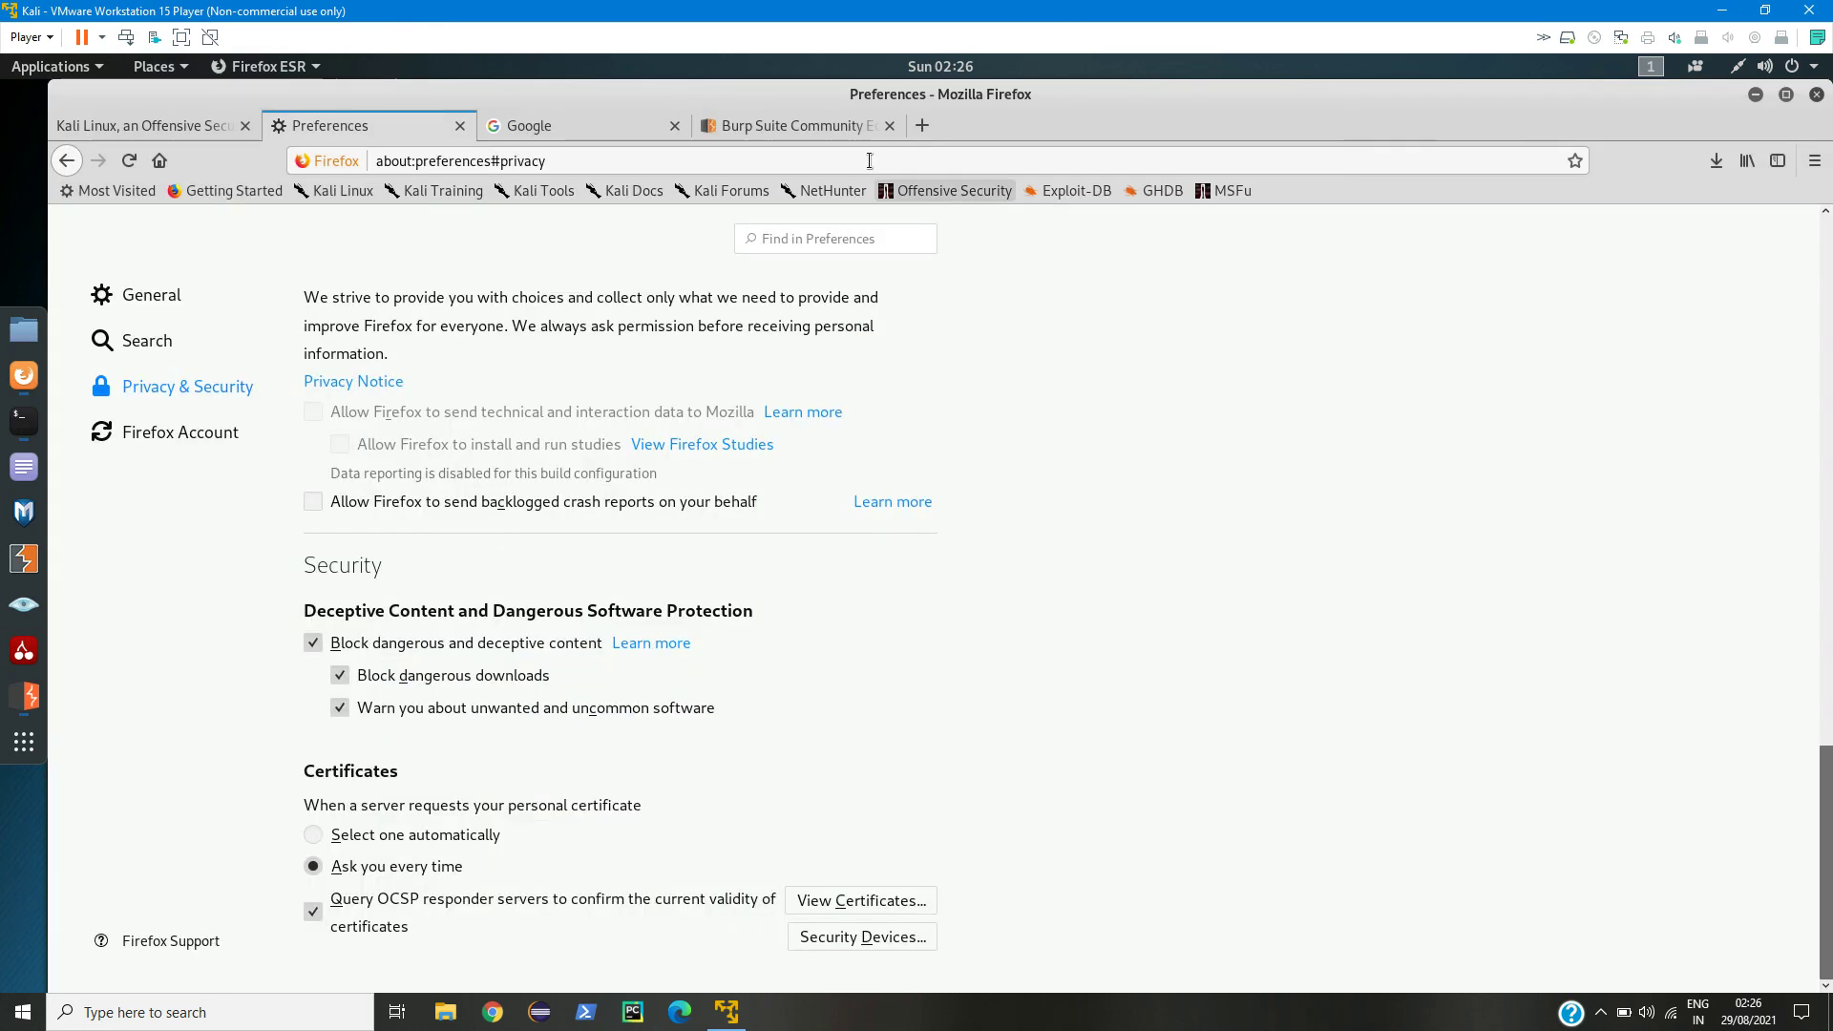
Step: Switch on interception in Burp and reload the Google page in Firefox to capture its request
{"action": "left_click", "coordinate": [581, 129]}
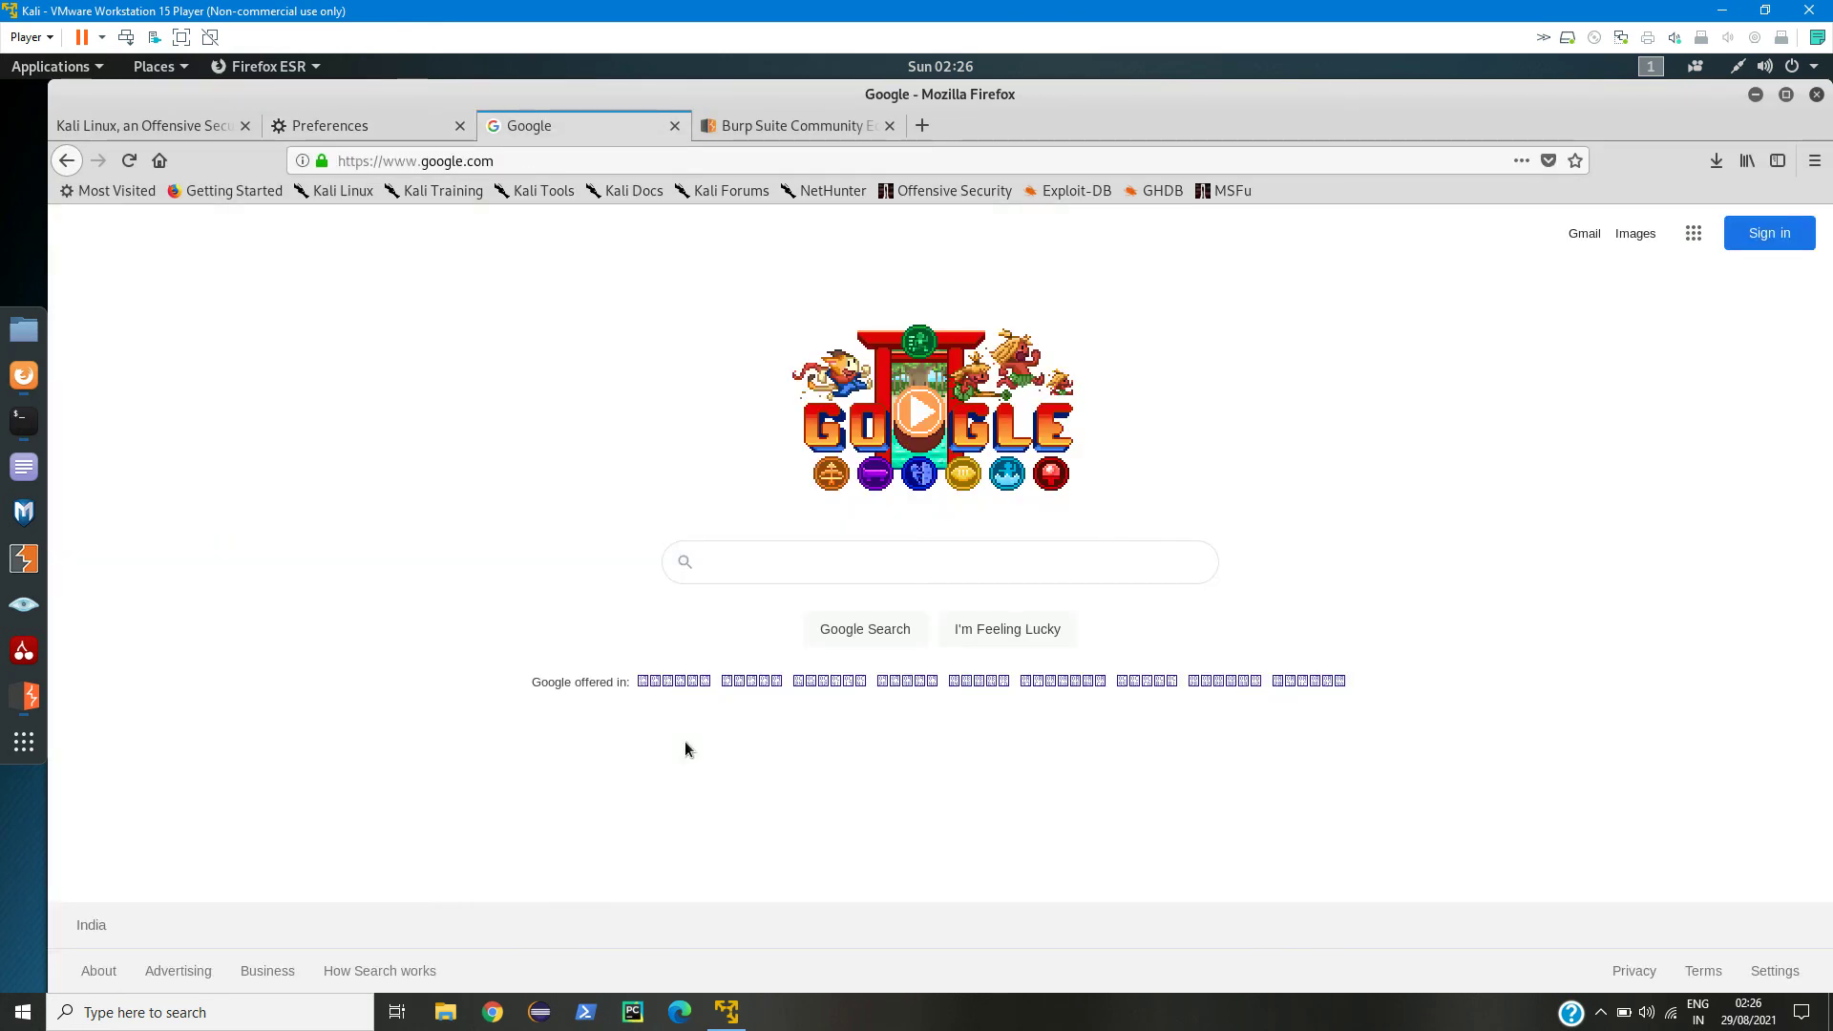
{"action": "key", "text": "F5"}
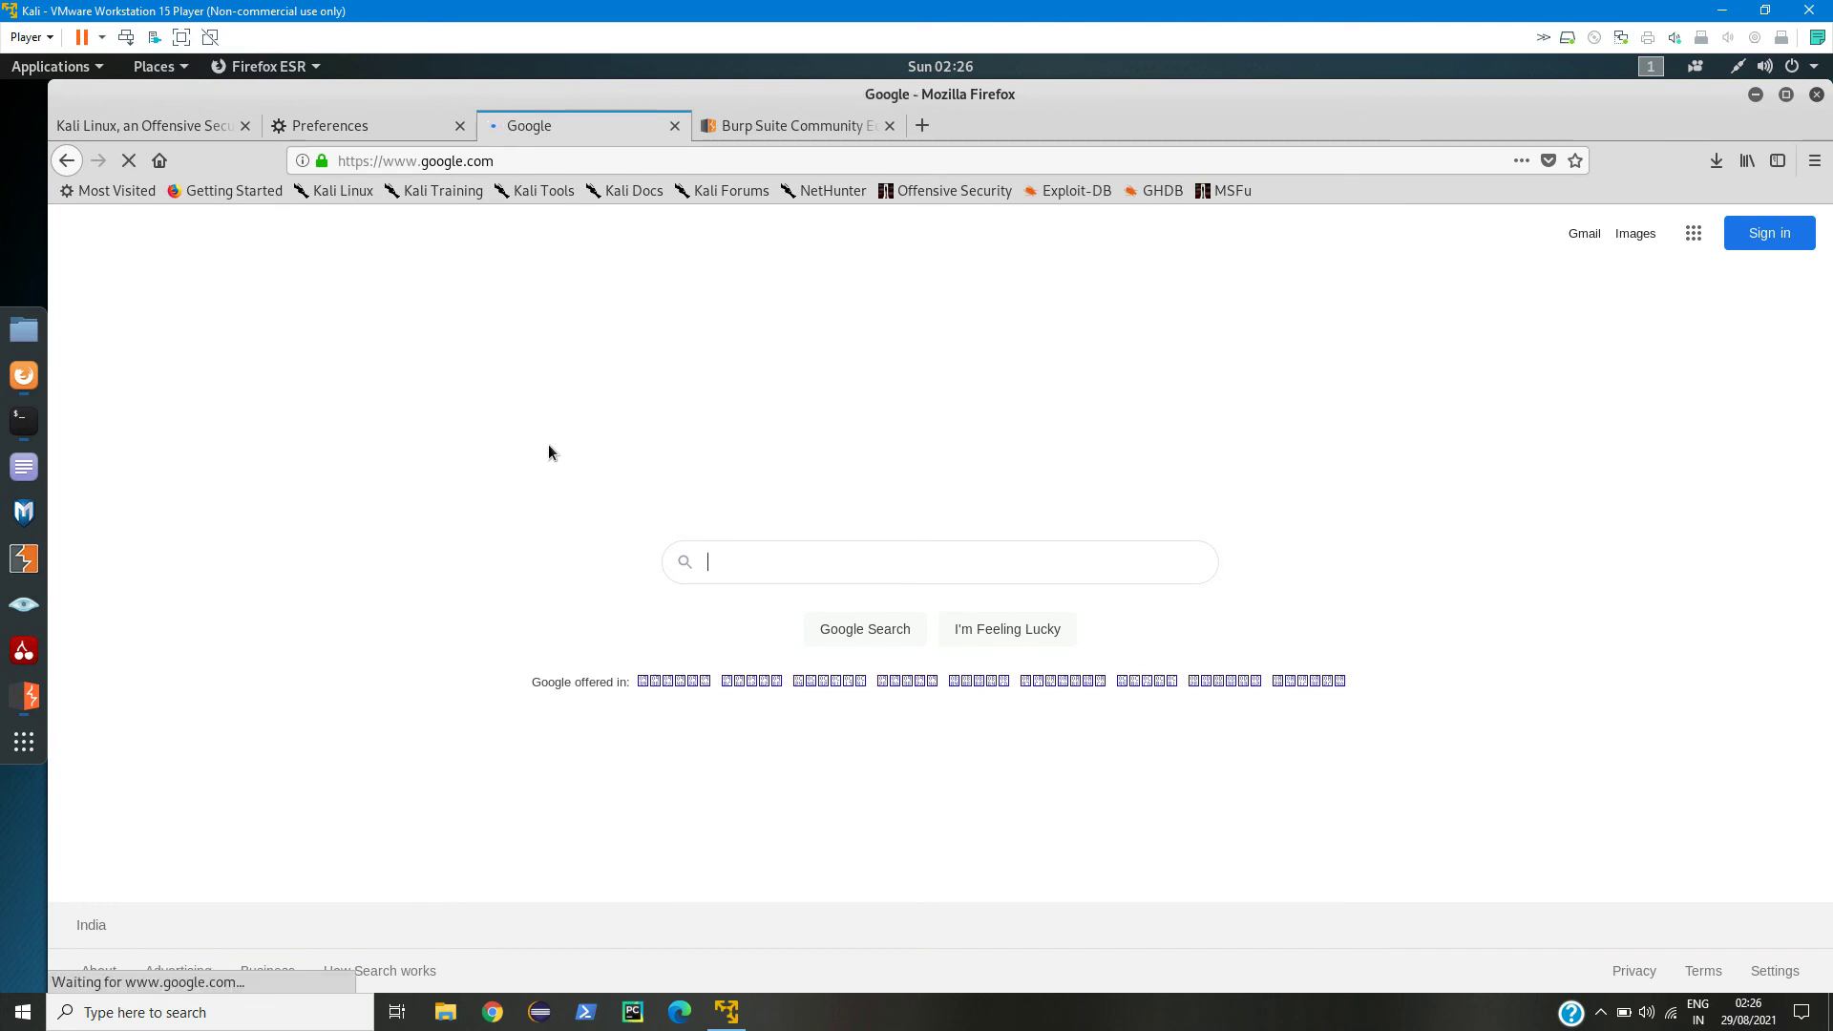
{"action": "left_click", "coordinate": [23, 696]}
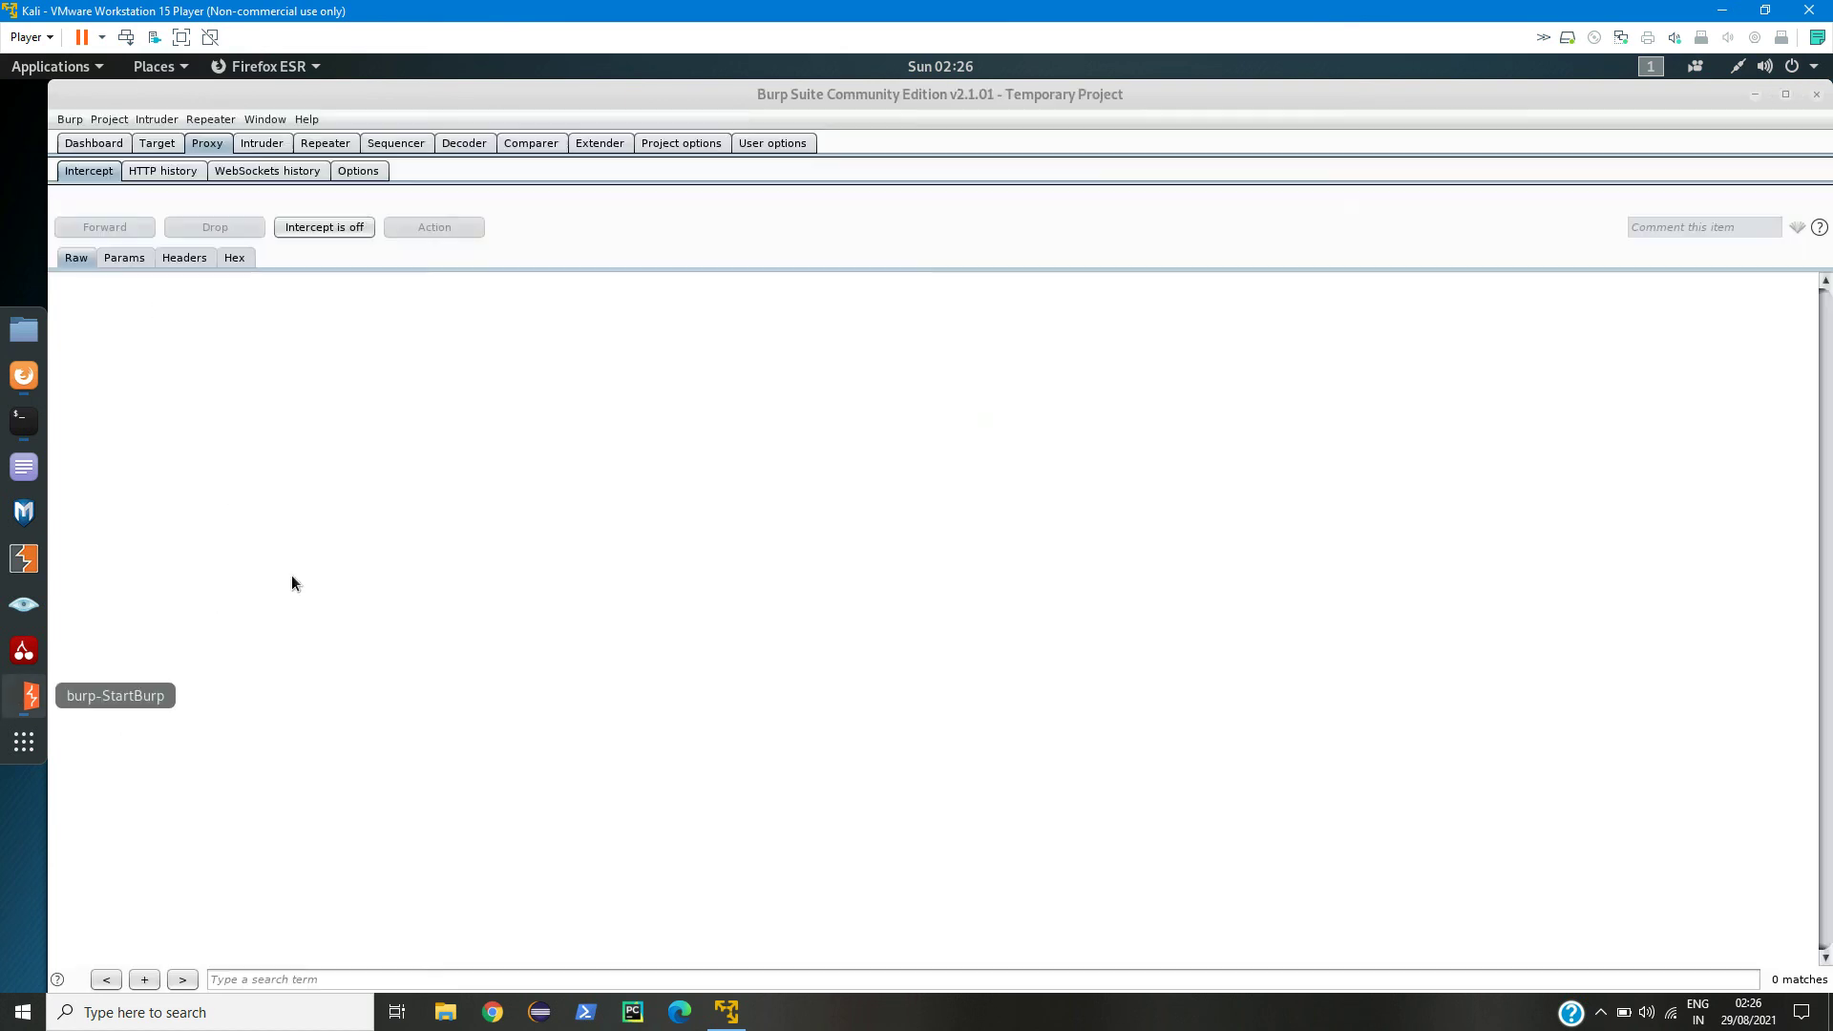
{"action": "left_click", "coordinate": [318, 229]}
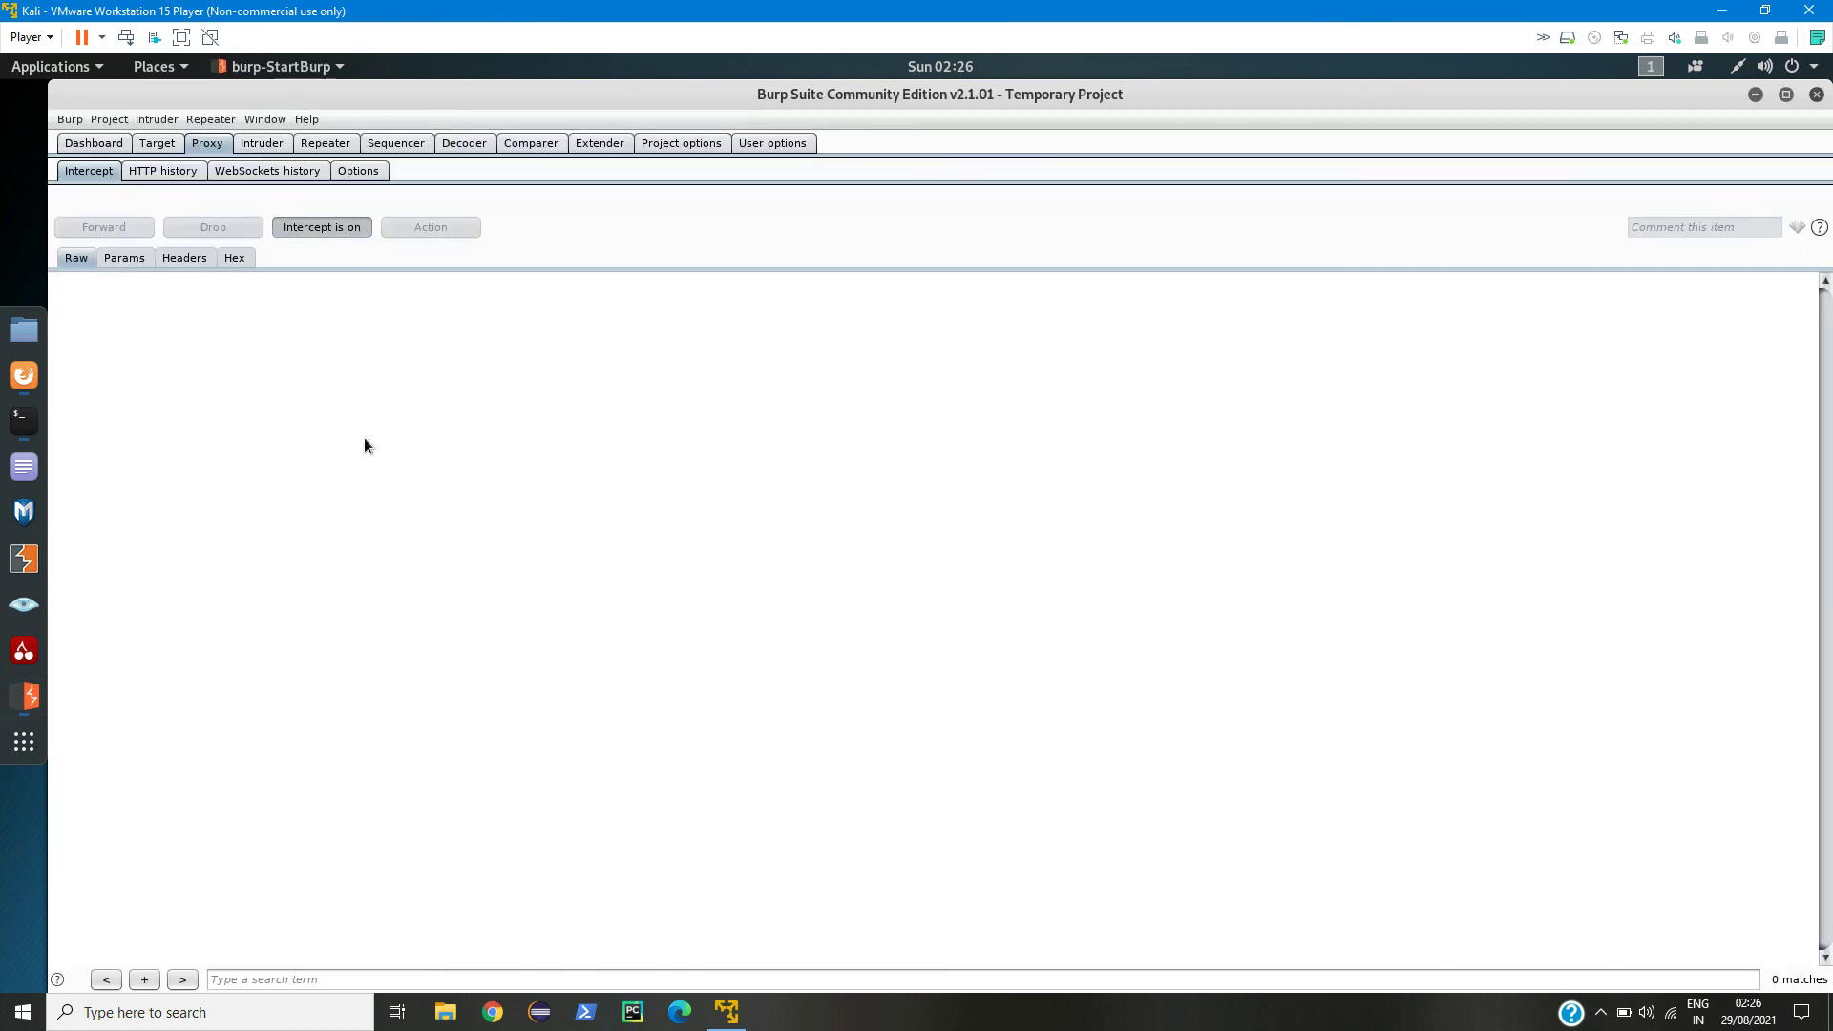
{"action": "left_click", "coordinate": [24, 375]}
{"action": "left_click", "coordinate": [127, 161]}
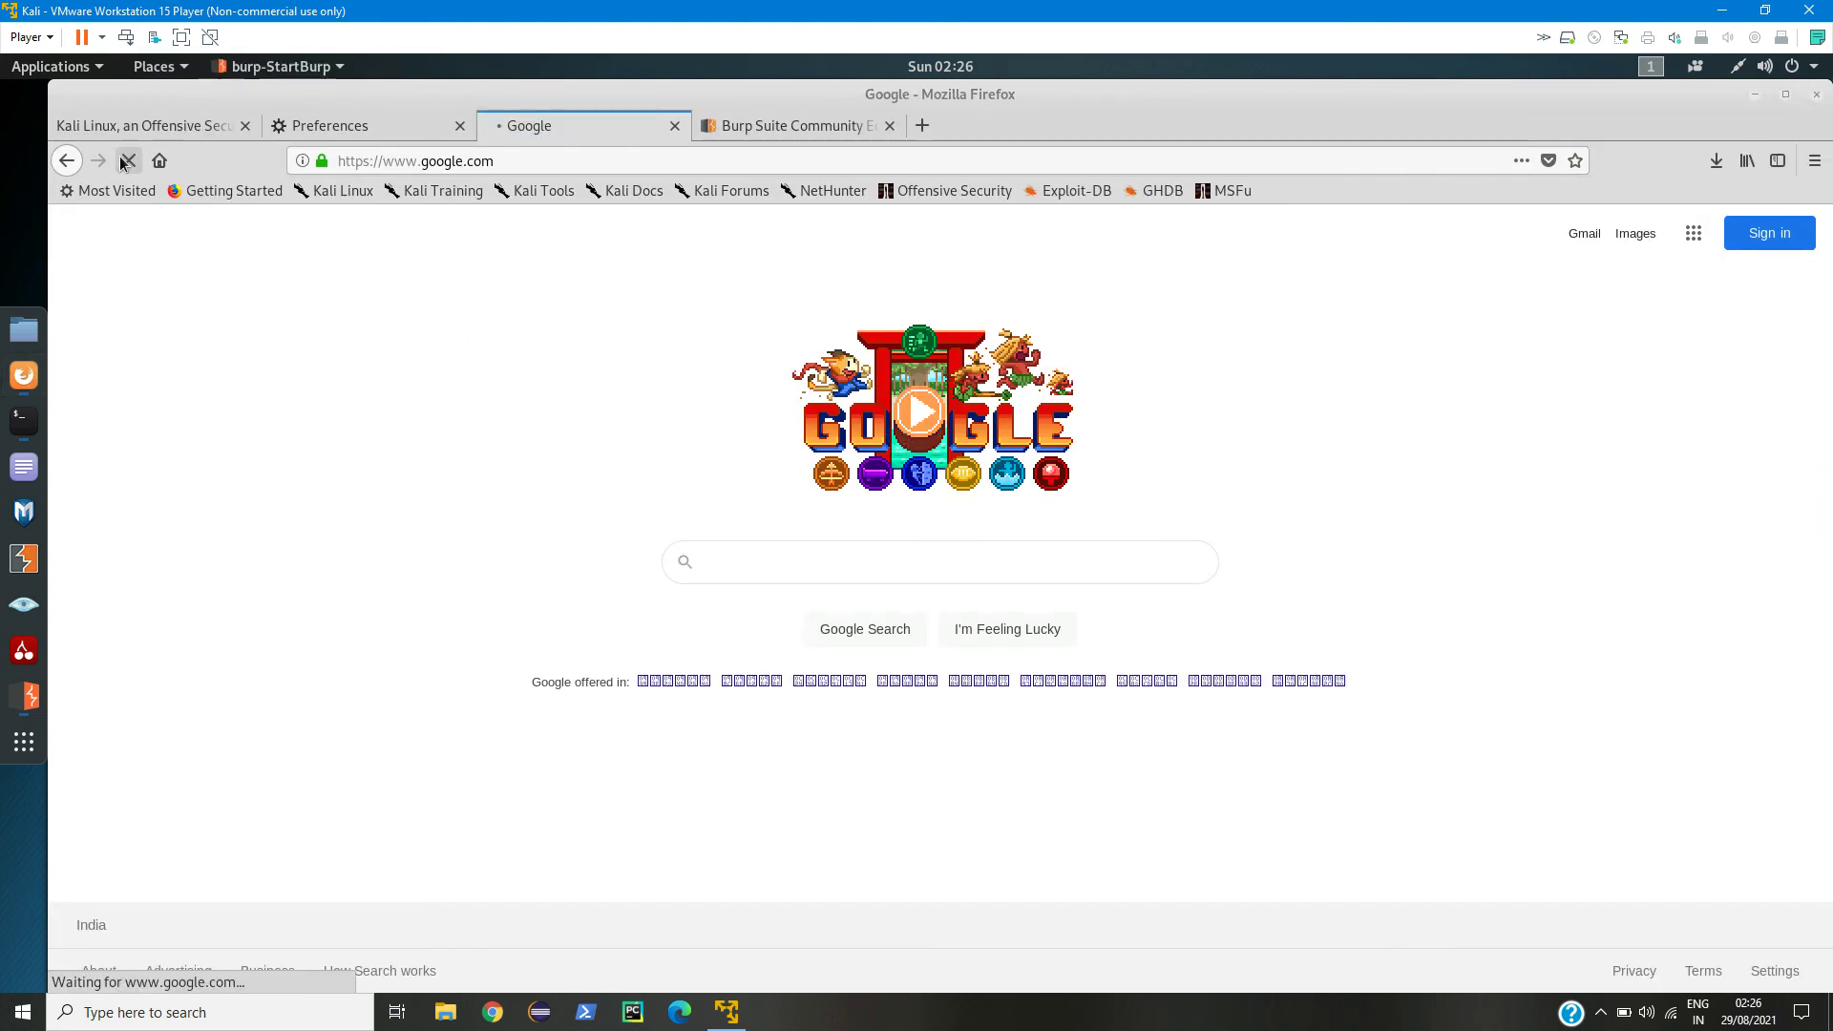
{"action": "left_click", "coordinate": [23, 696]}
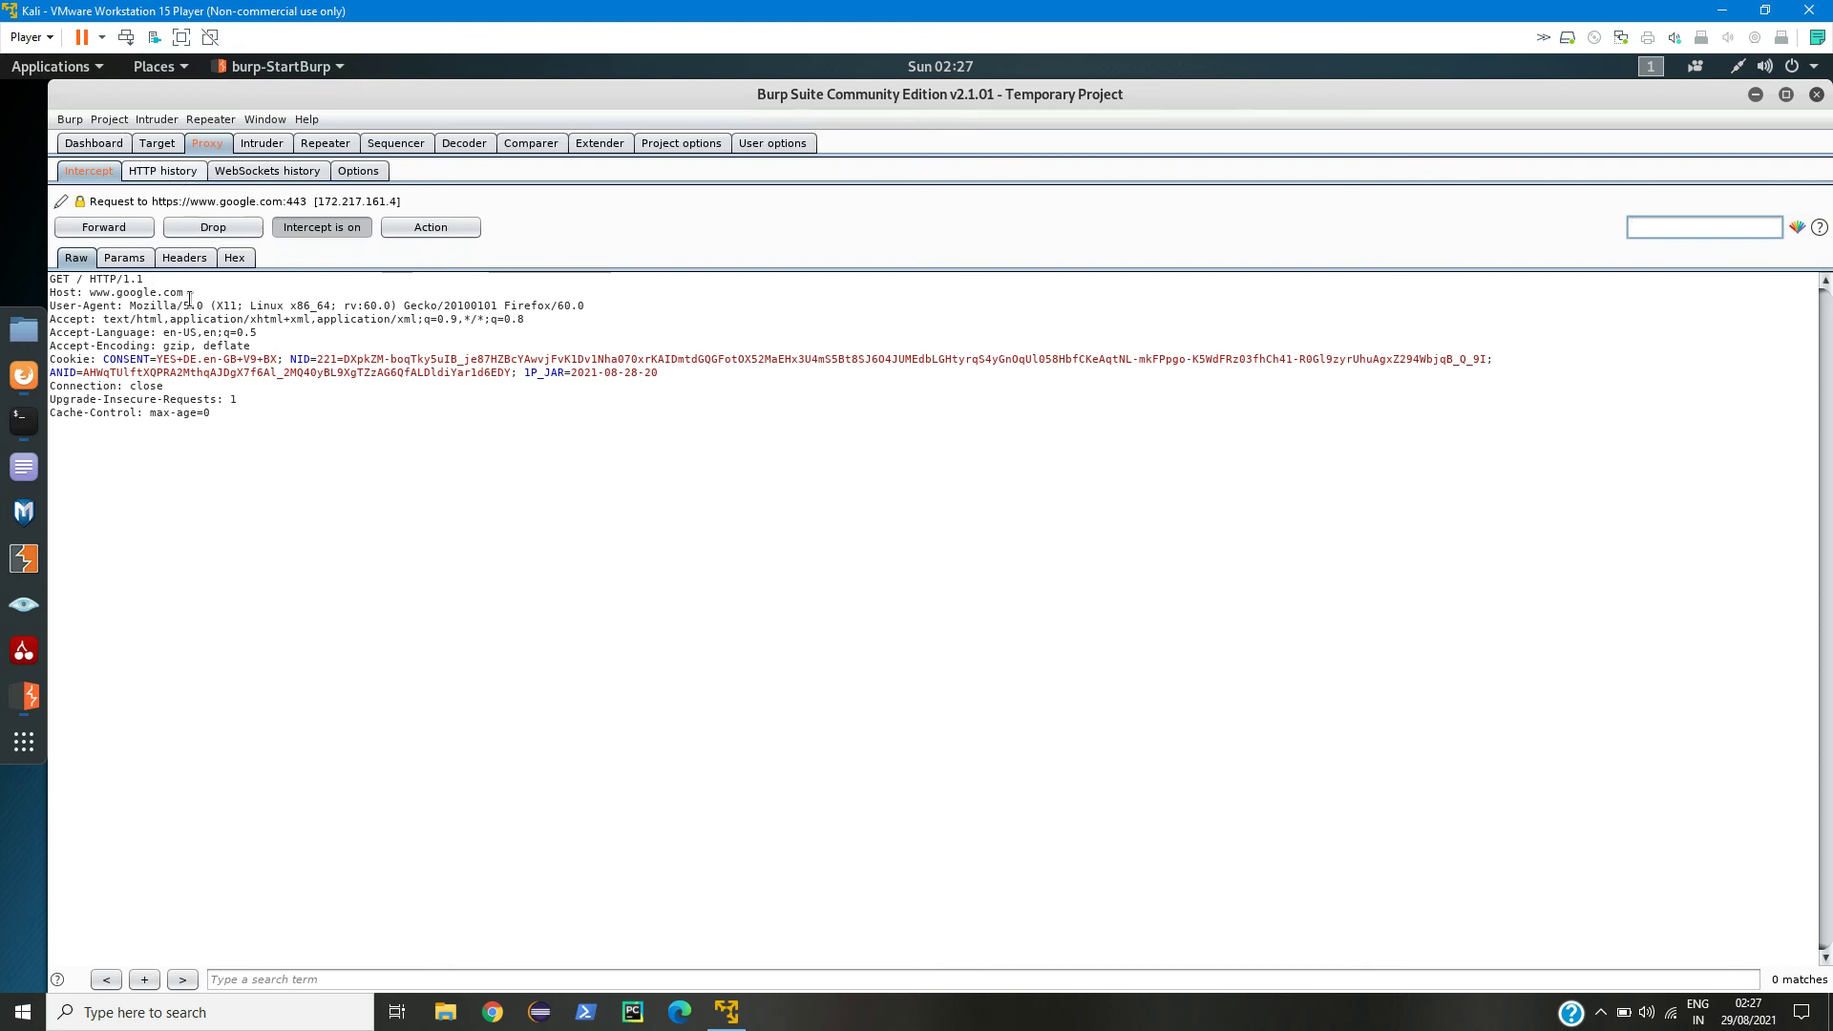
Step: Switch interception off and examine several individual requests to Google hosts in the proxy's HTTP history
{"action": "left_click", "coordinate": [330, 231]}
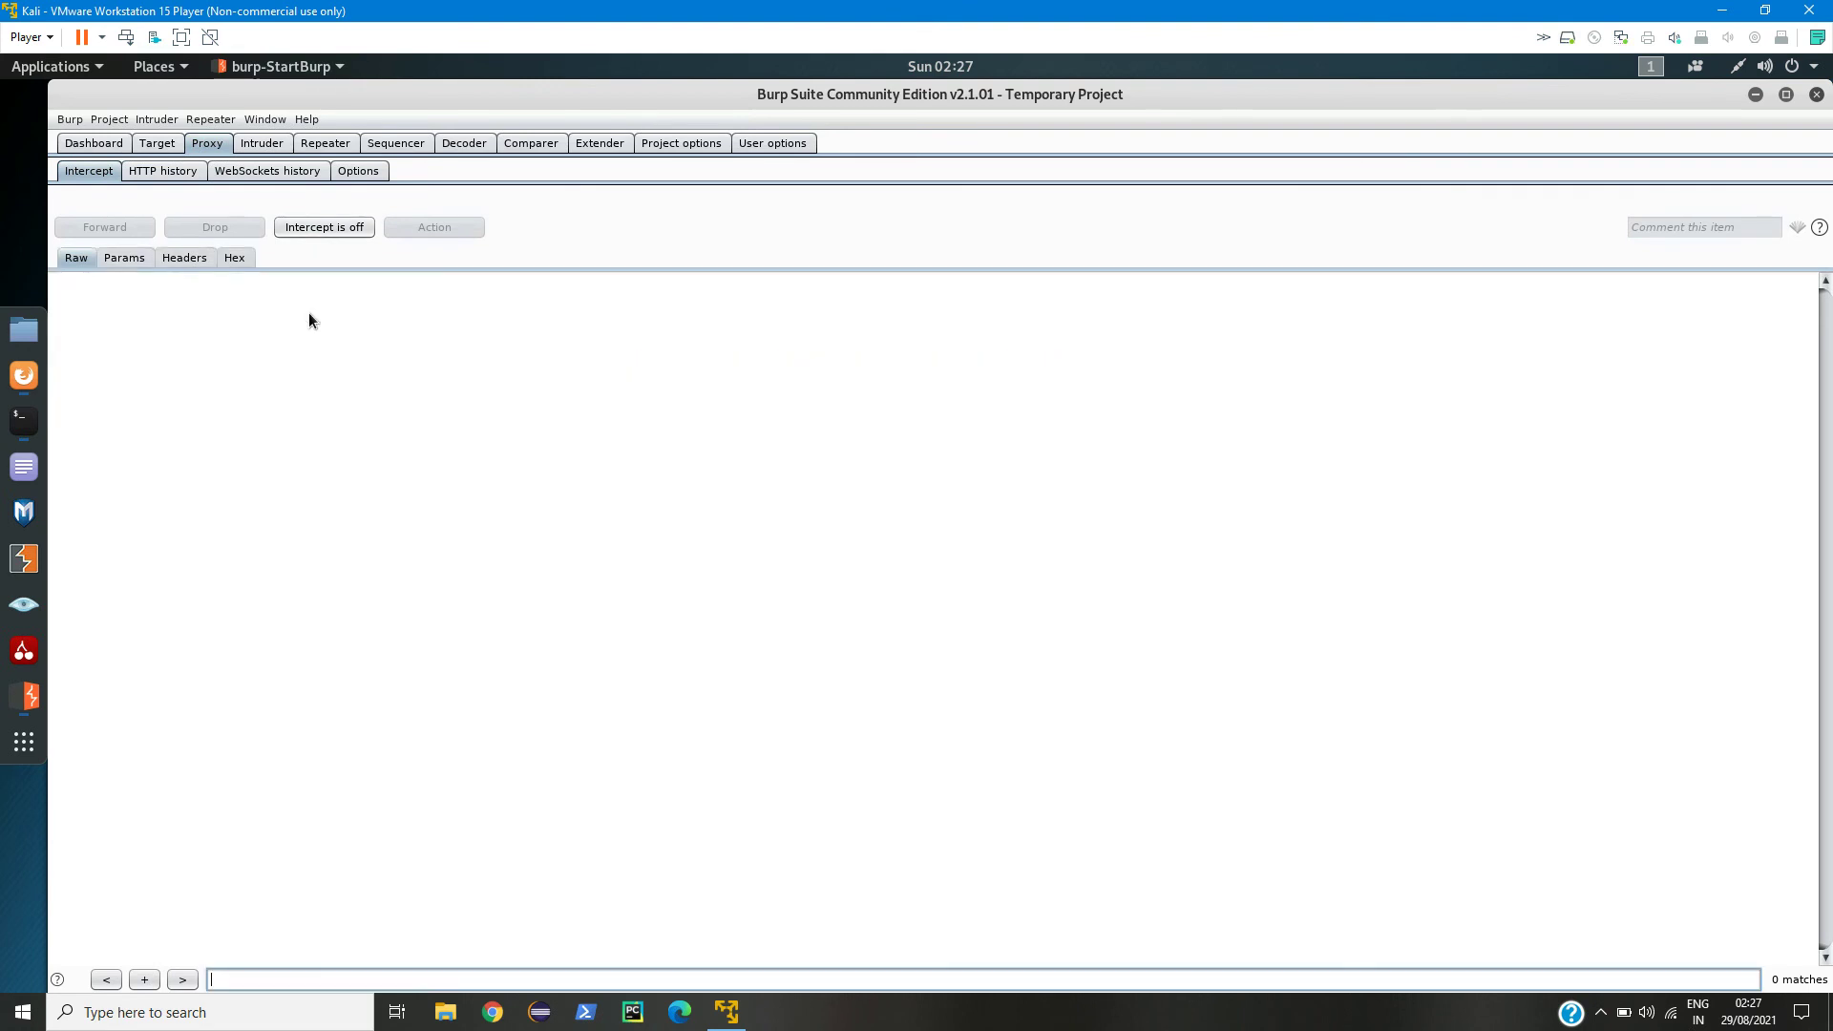
{"action": "left_click", "coordinate": [163, 176]}
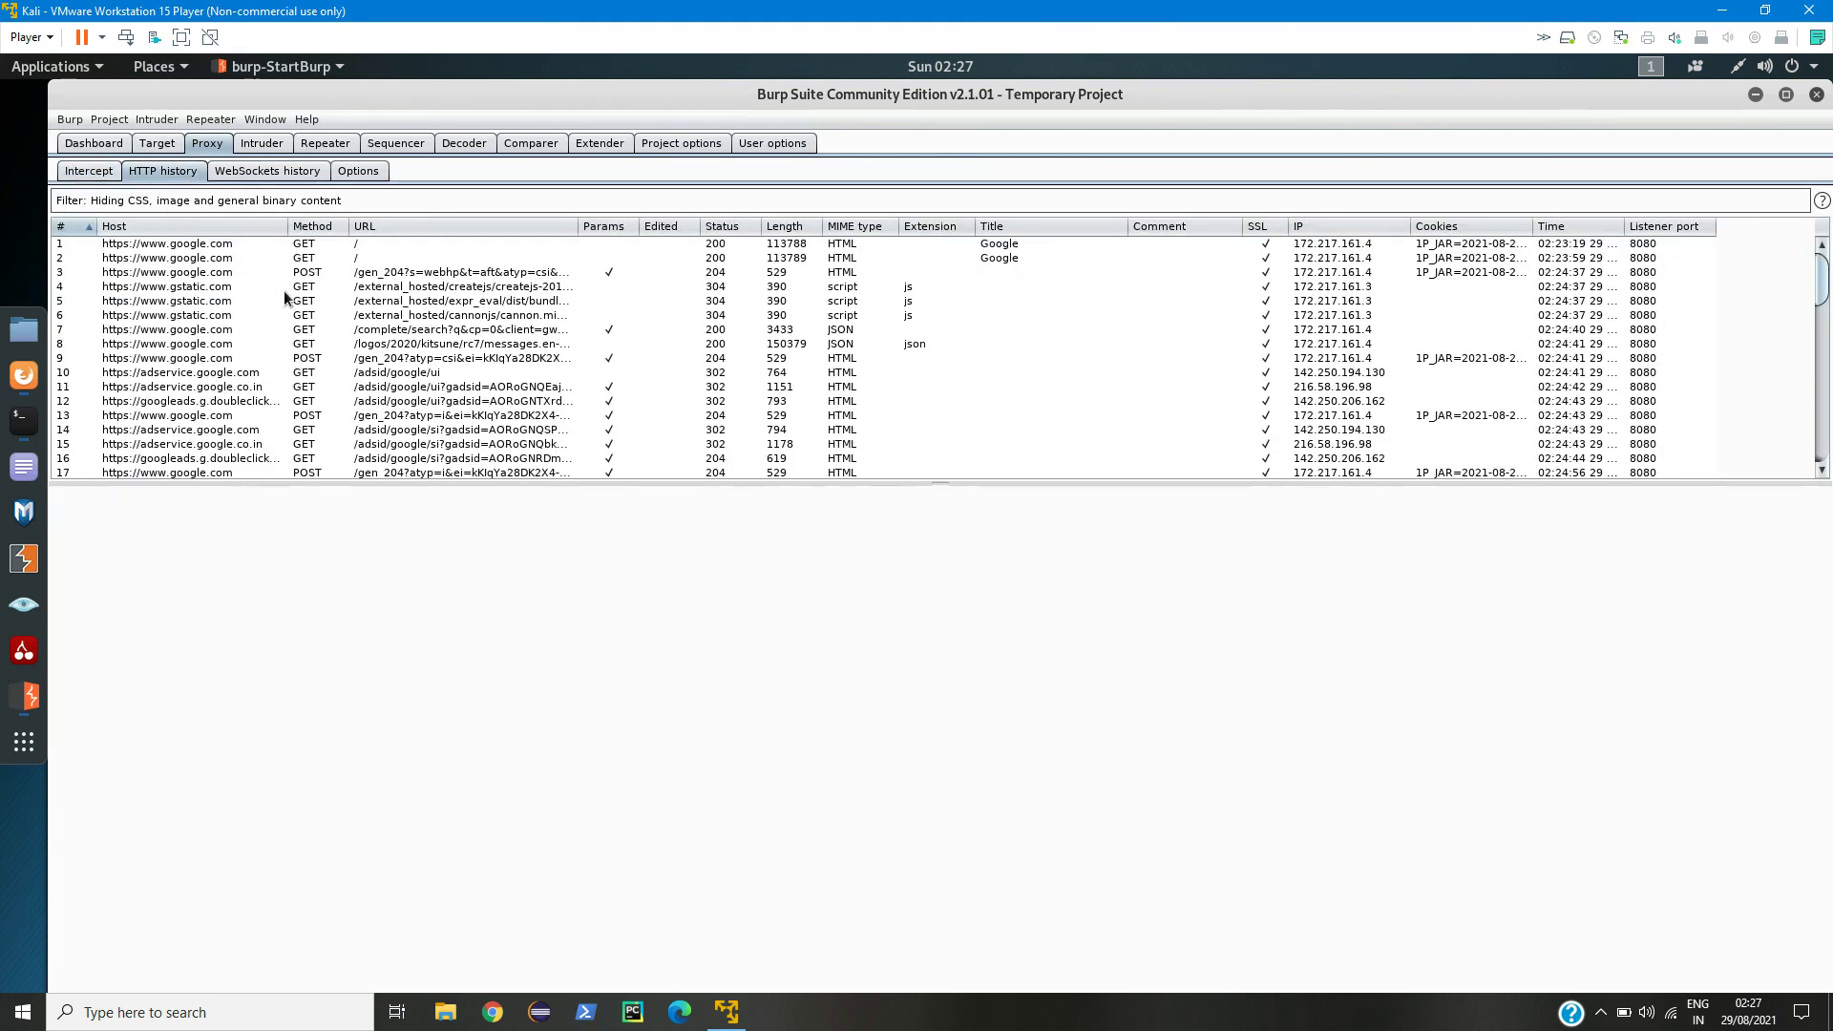
{"action": "scroll", "coordinate": [369, 406], "scroll_direction": "down", "scroll_amount": 15}
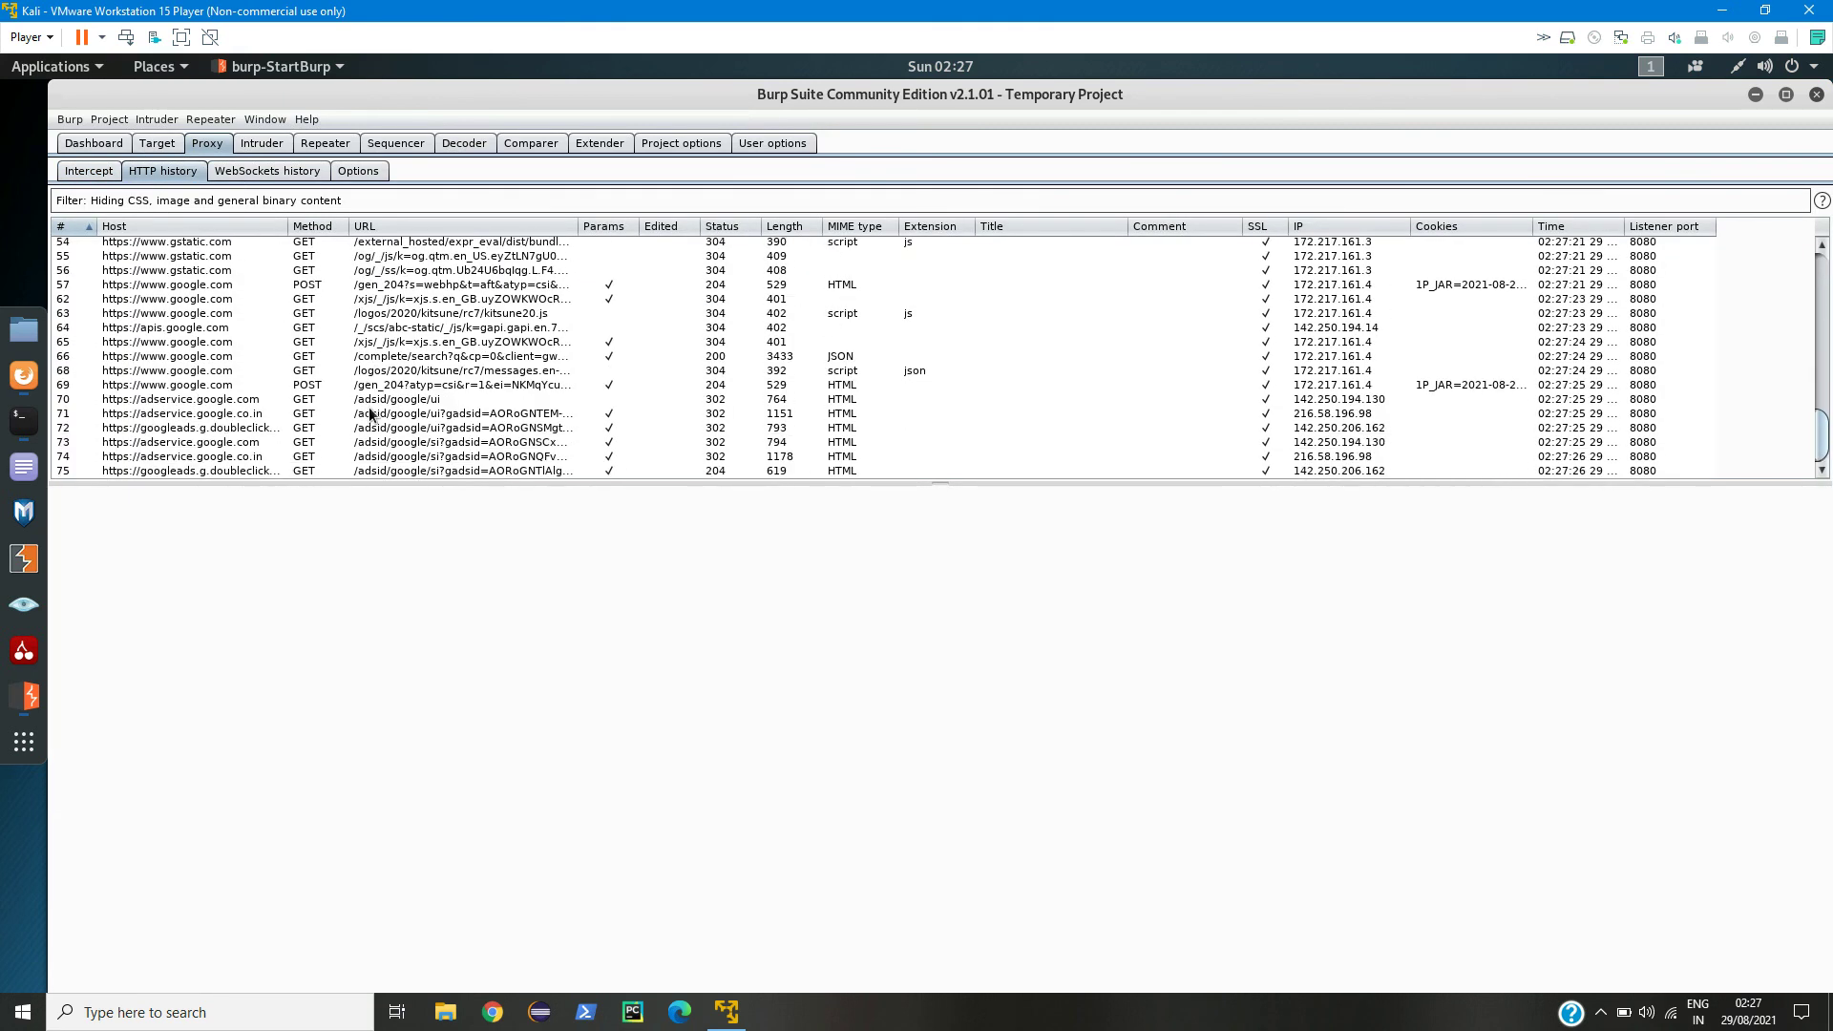
{"action": "left_click", "coordinate": [370, 414]}
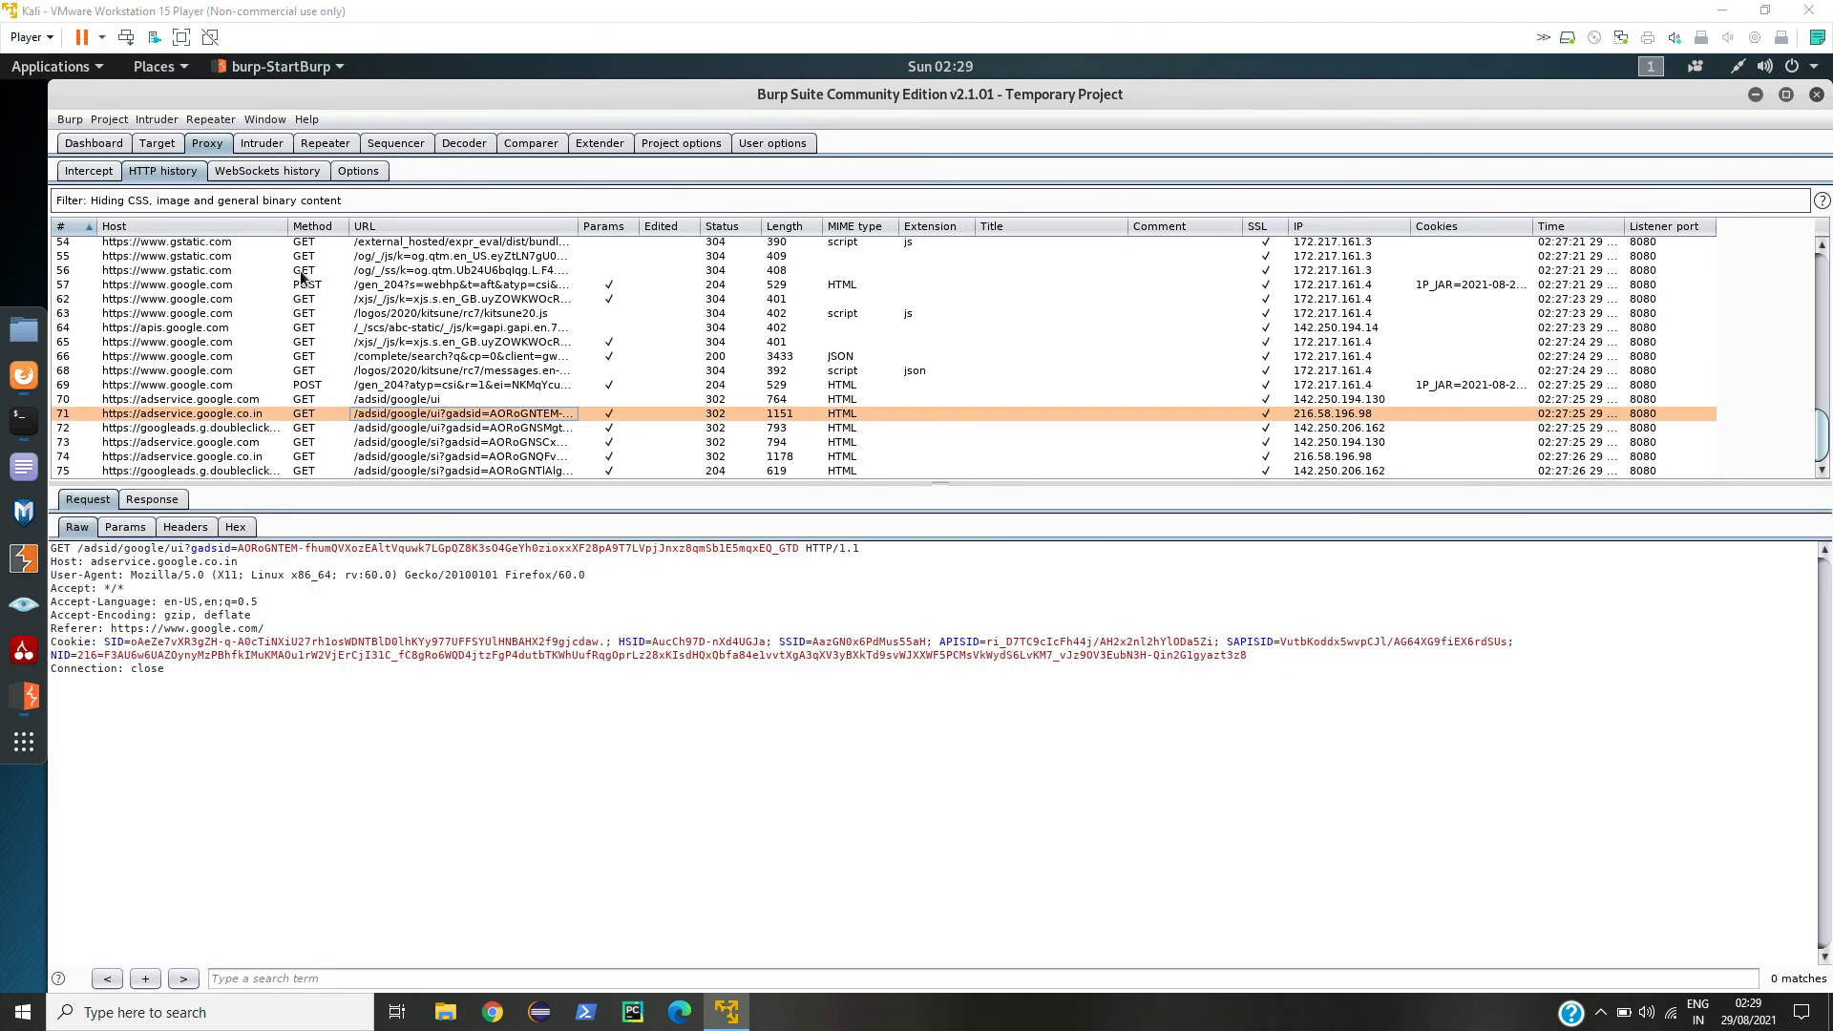
{"action": "left_click", "coordinate": [305, 271]}
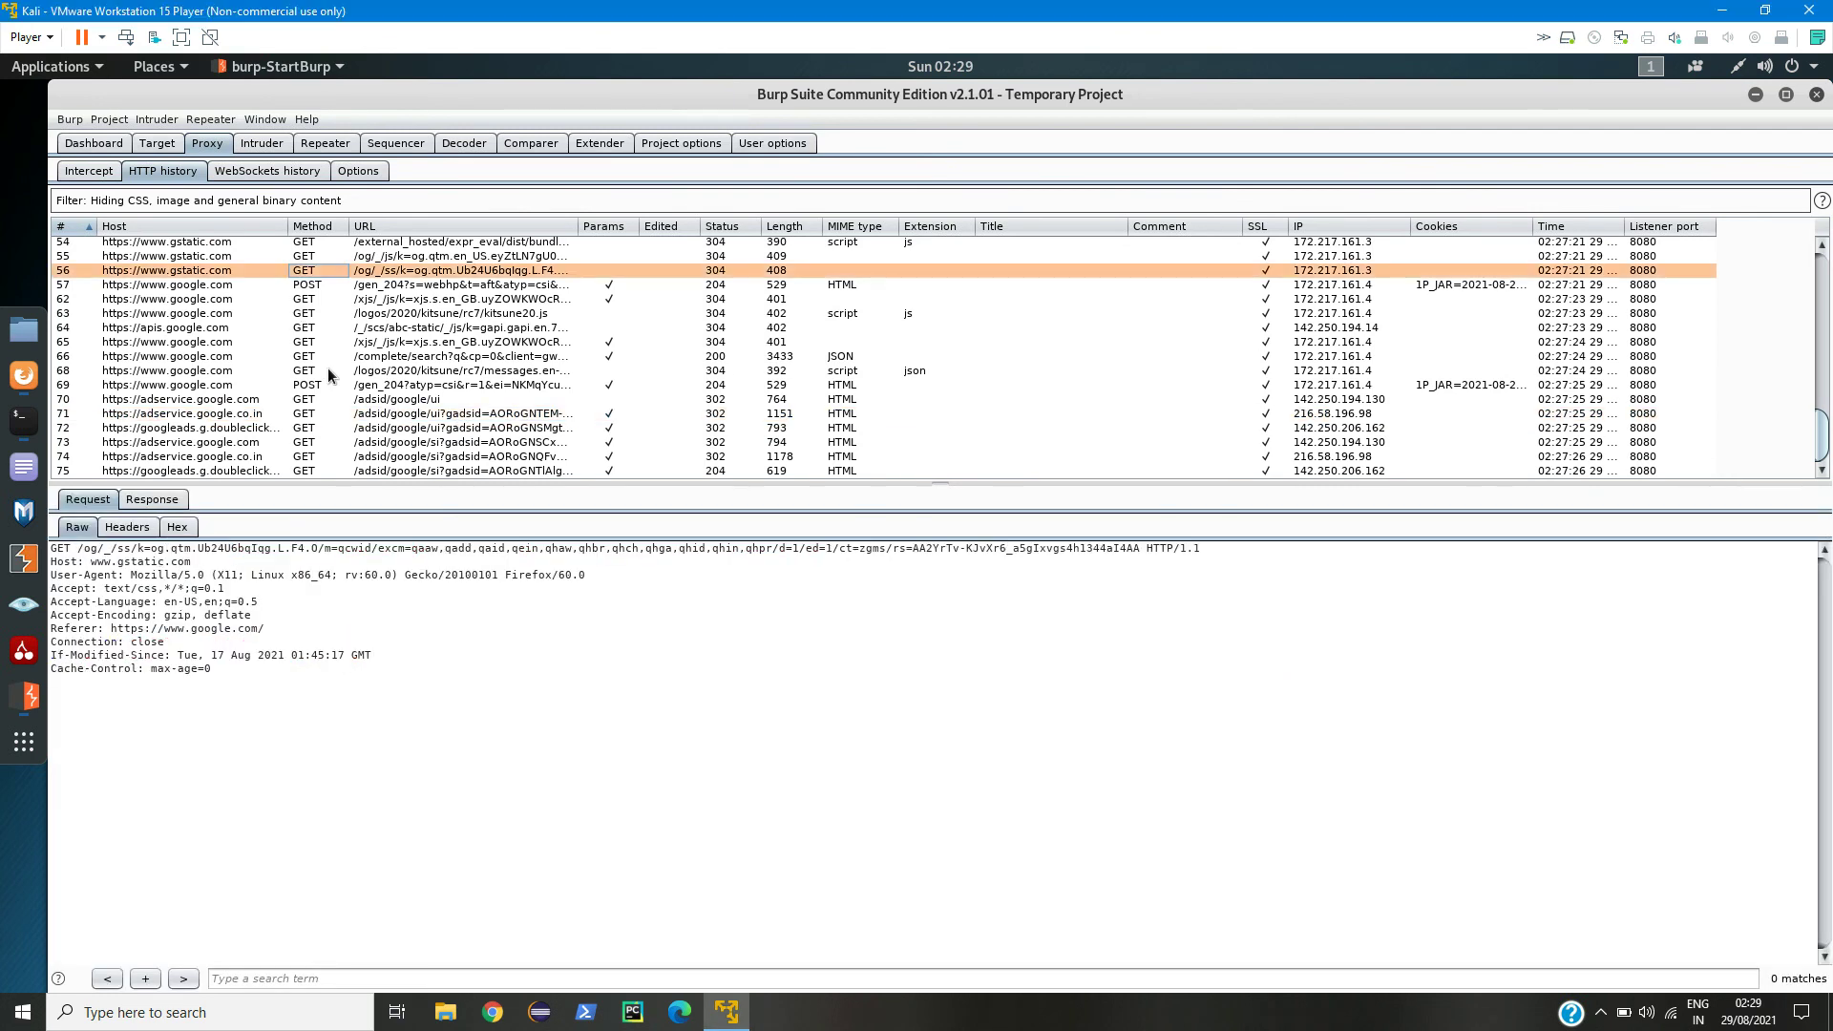
{"action": "left_click", "coordinate": [303, 300]}
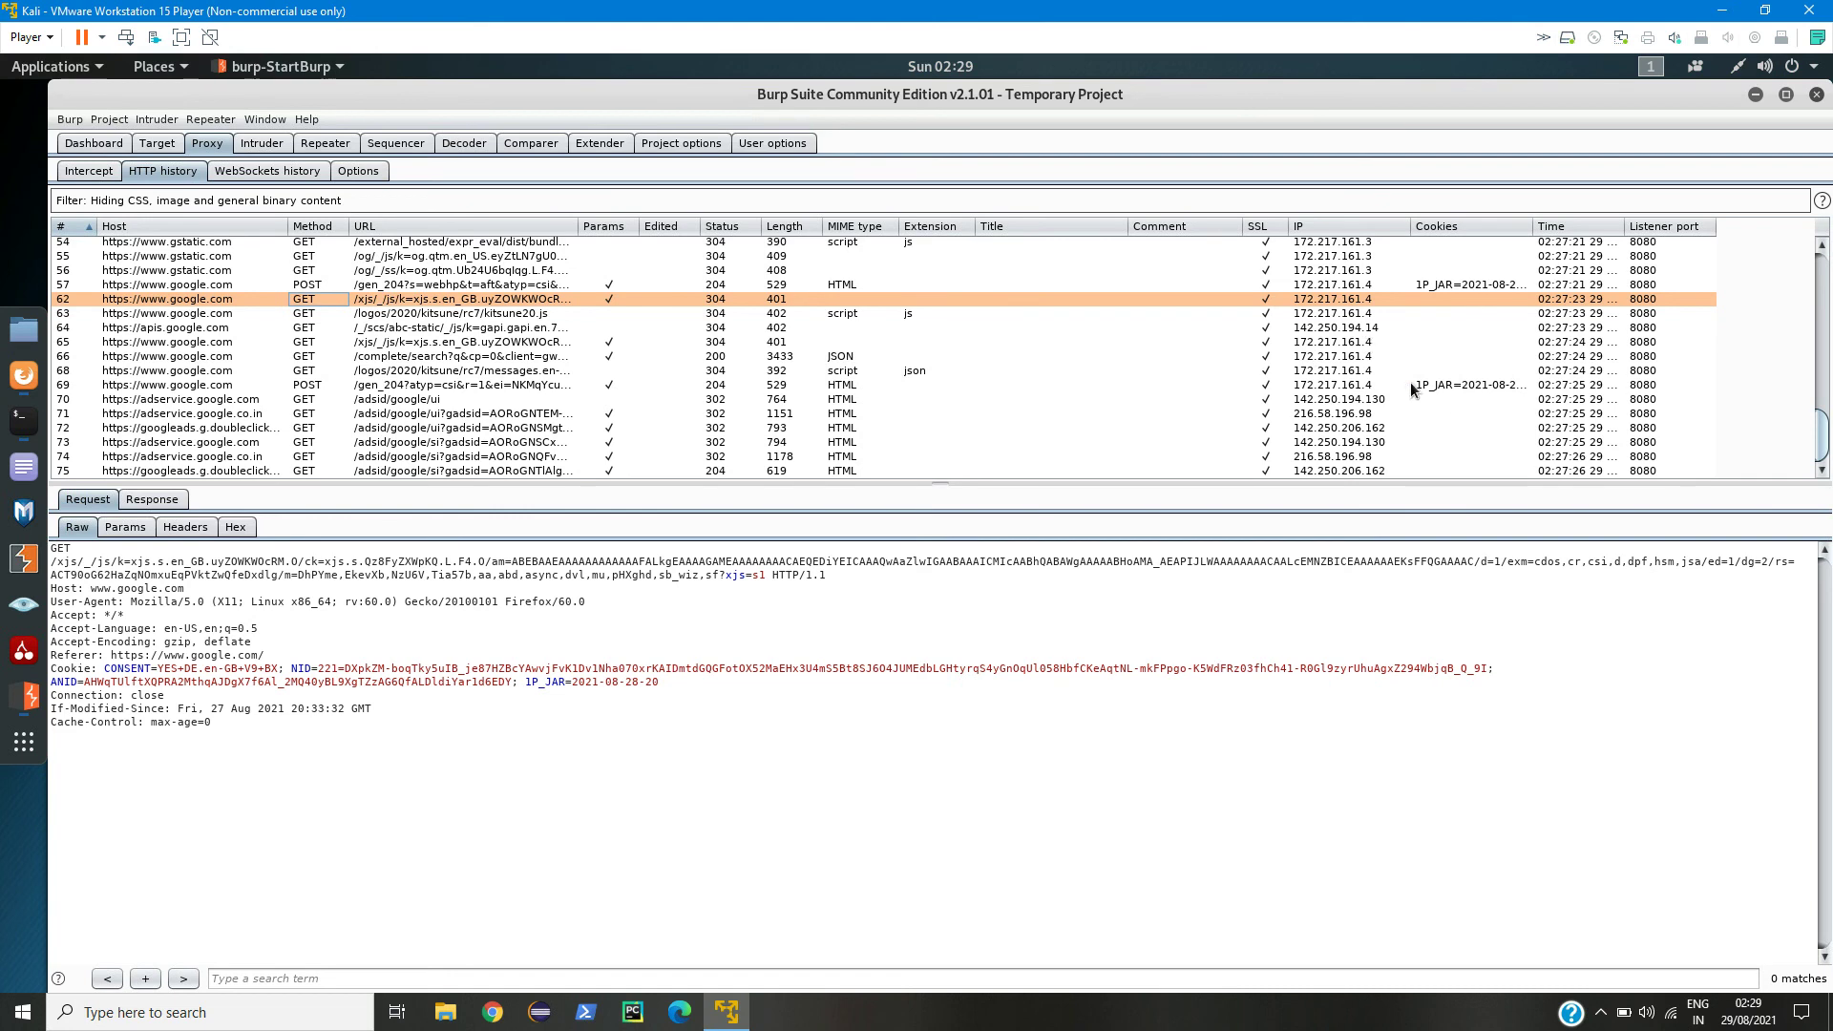
{"action": "left_click", "coordinate": [1653, 328]}
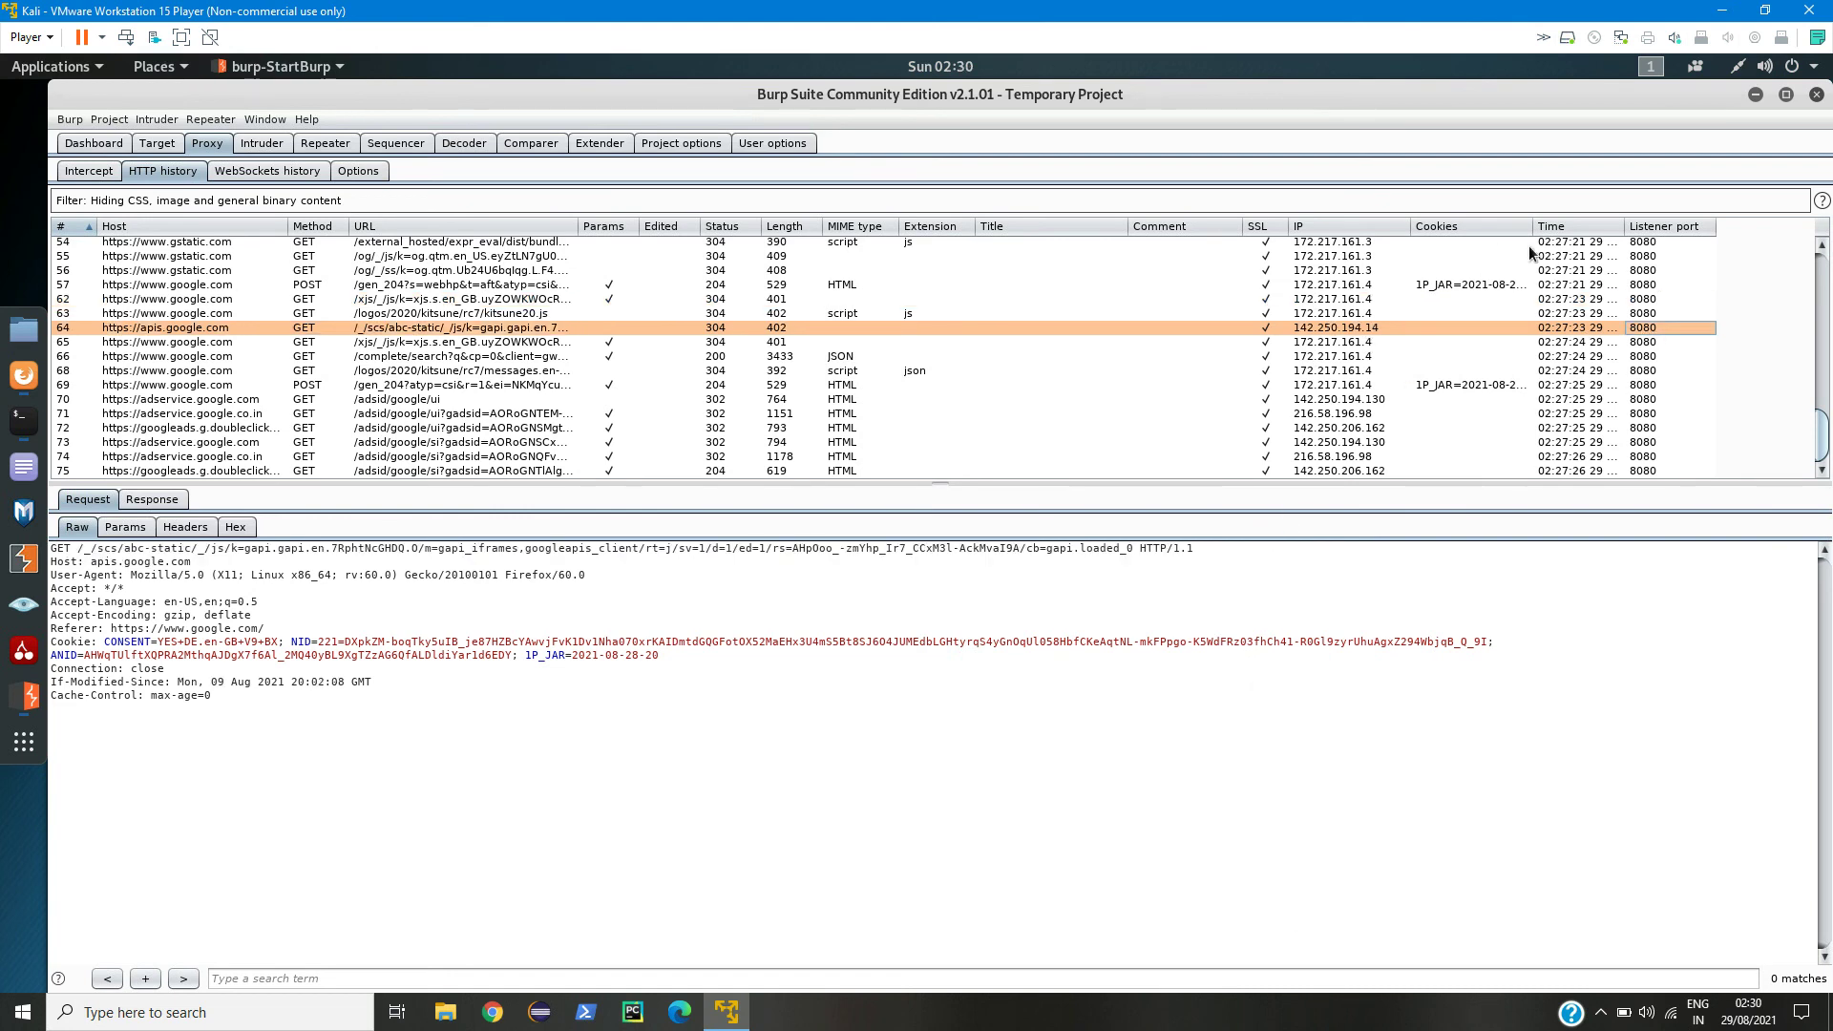
Step: Switch to Chrome on the Windows host, search for "burp suite for windows", and open PortSwigger's Community Edition download page
{"action": "left_click", "coordinate": [1715, 12]}
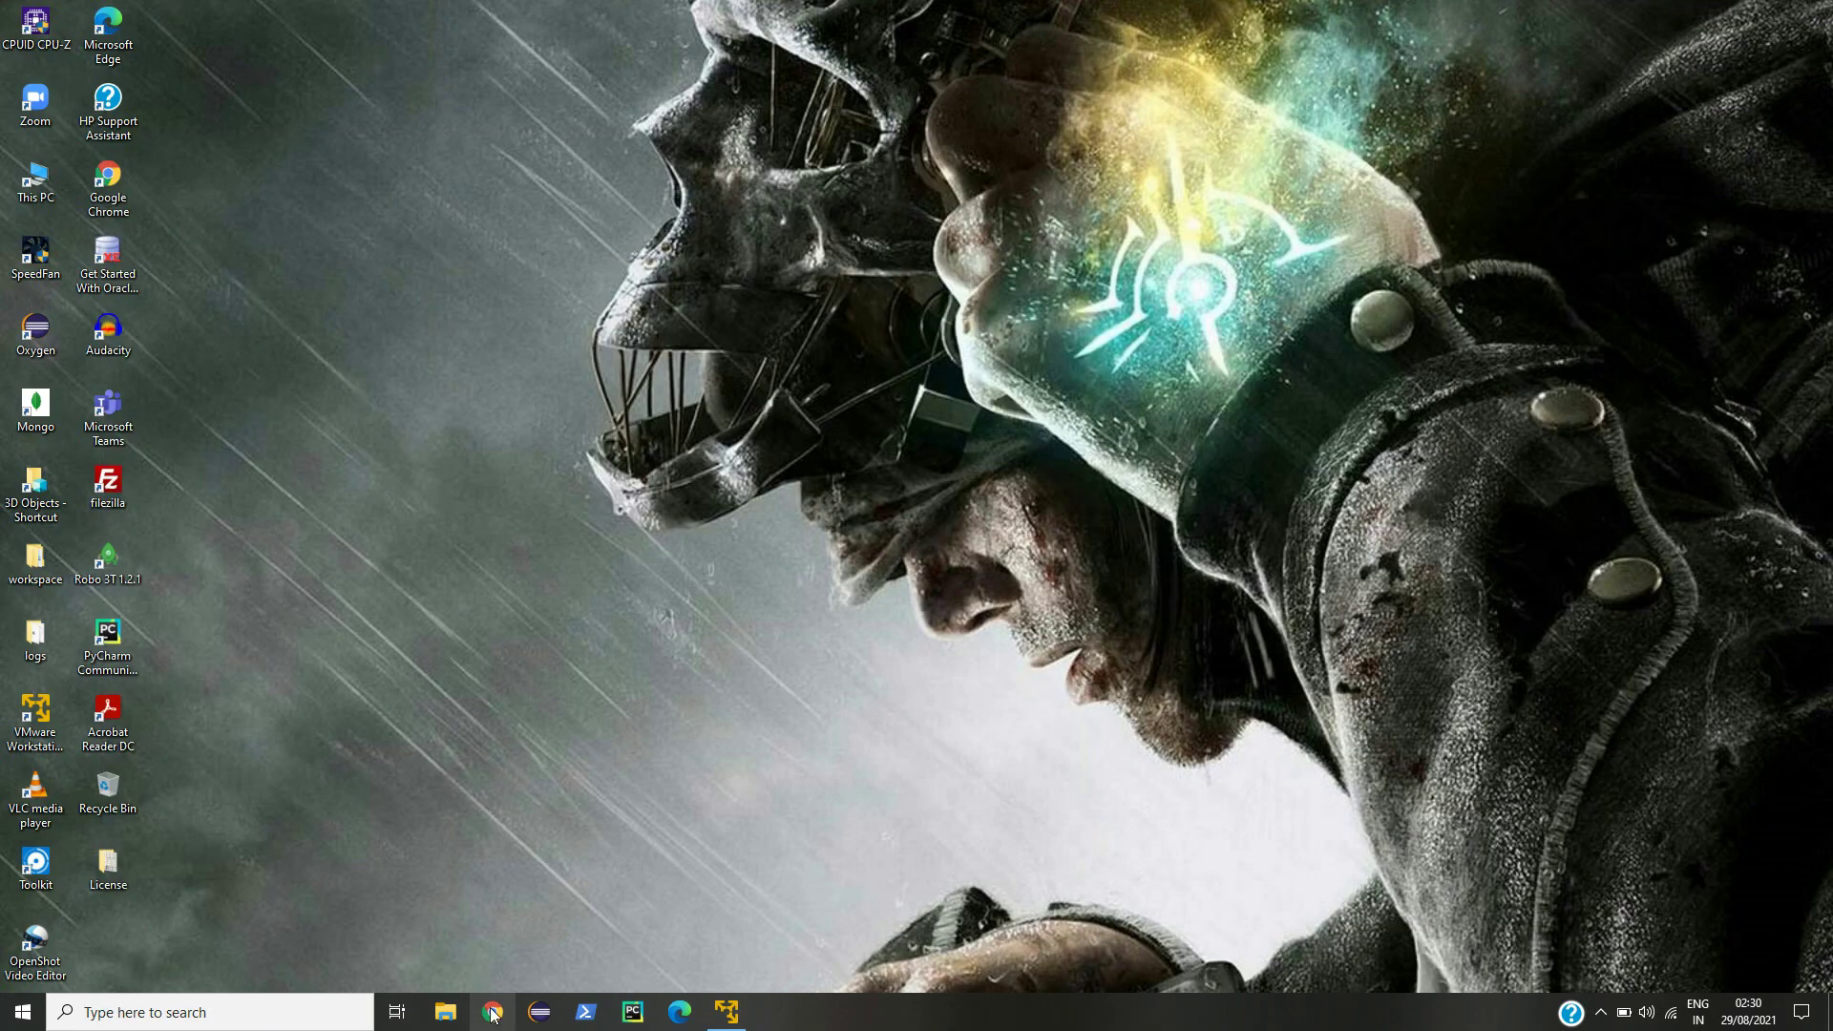
{"action": "left_click", "coordinate": [492, 1010]}
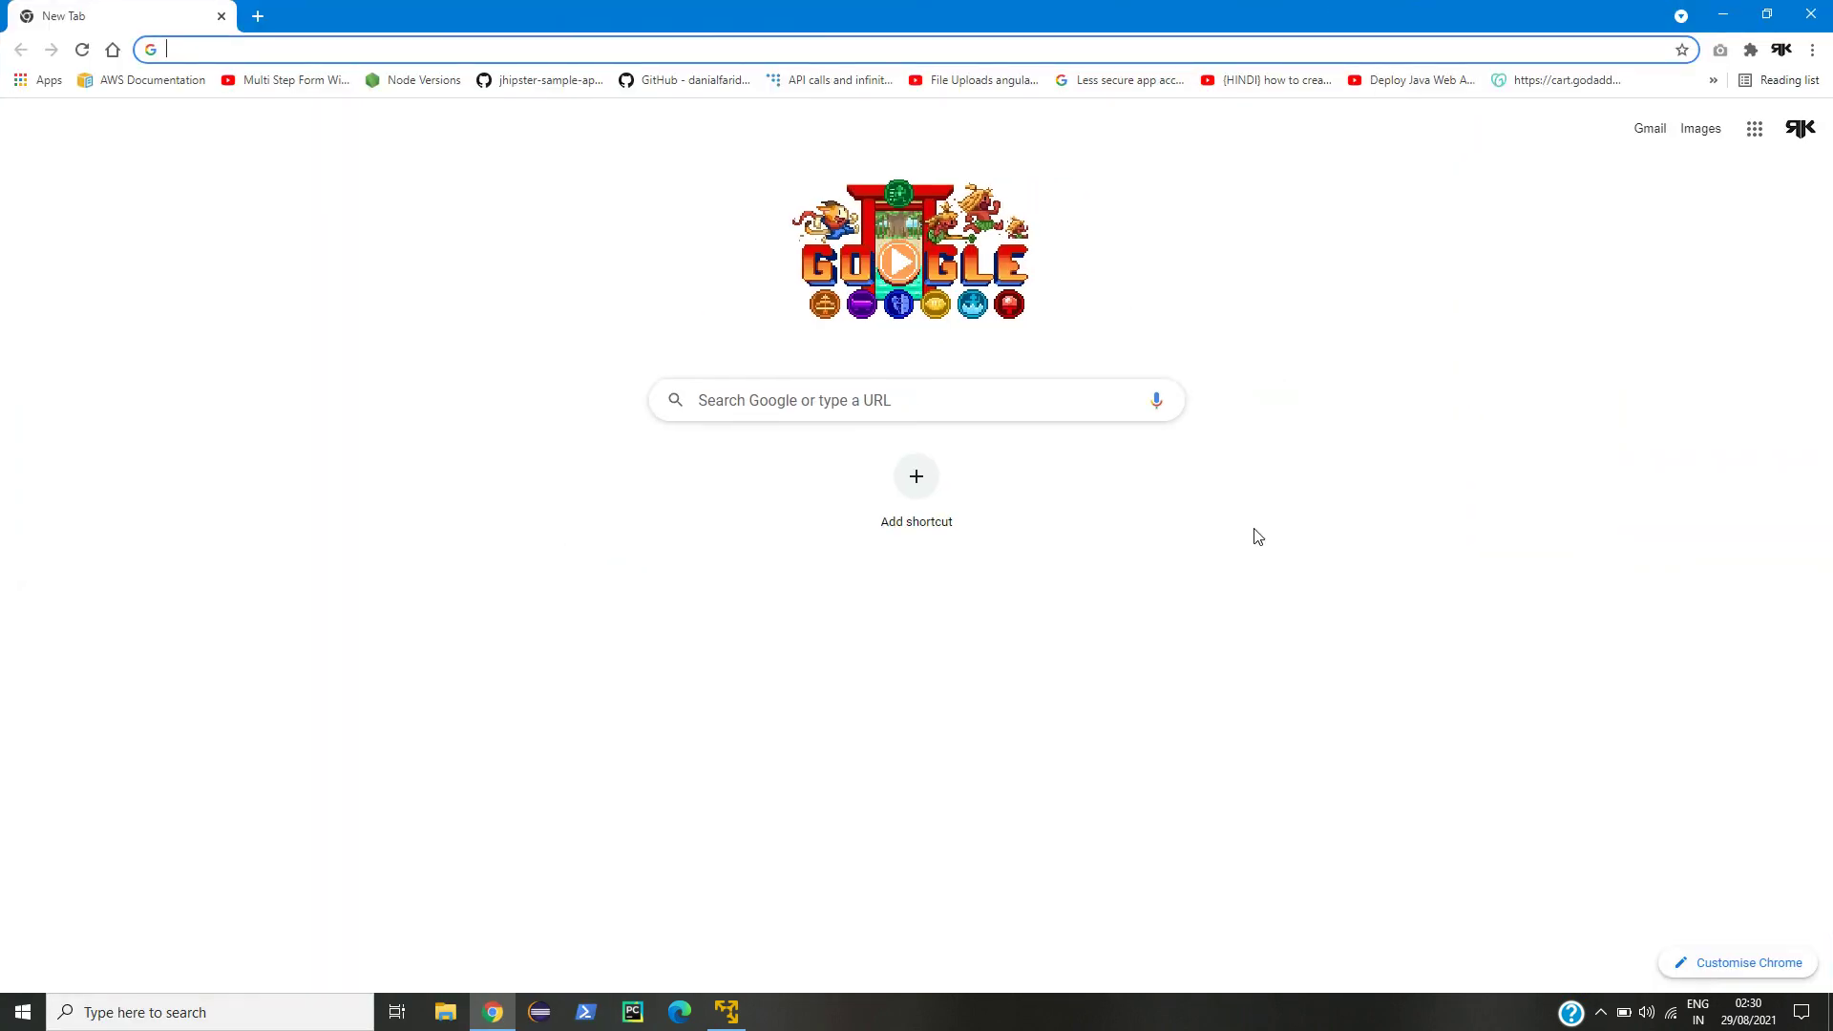
{"action": "type", "text": "burp"}
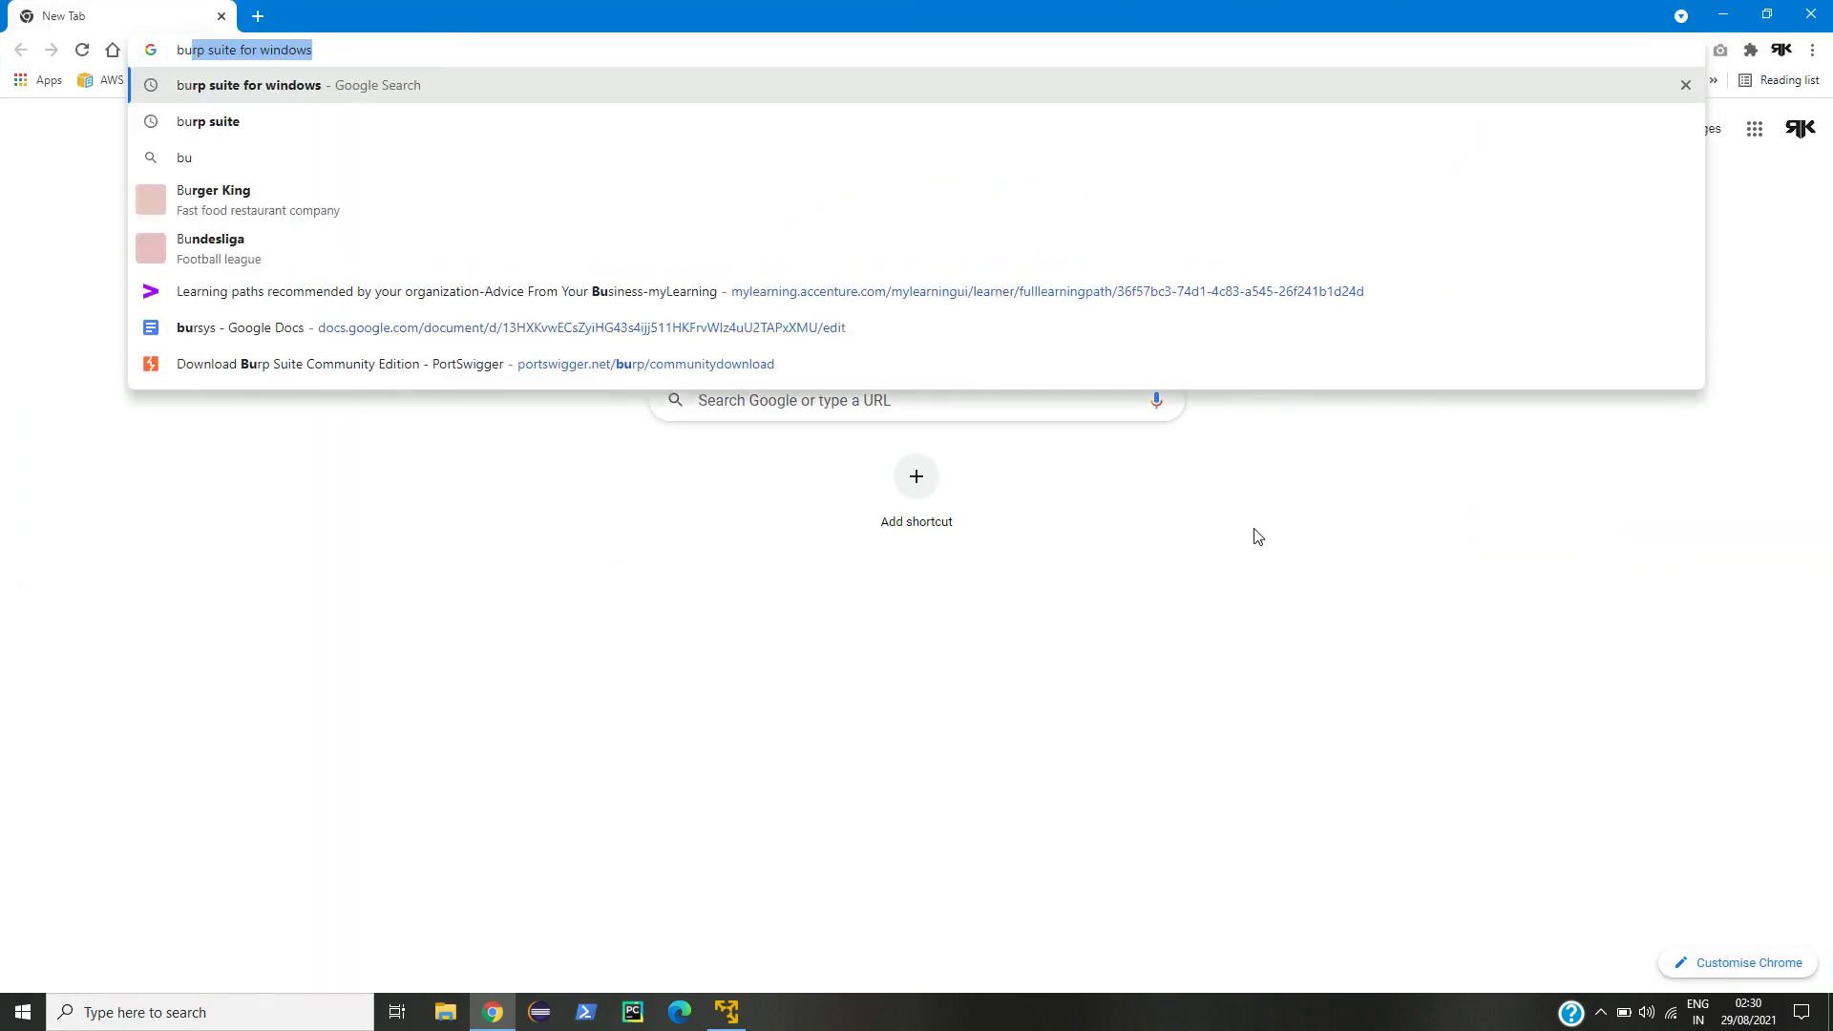
{"action": "type", "text": " s"}
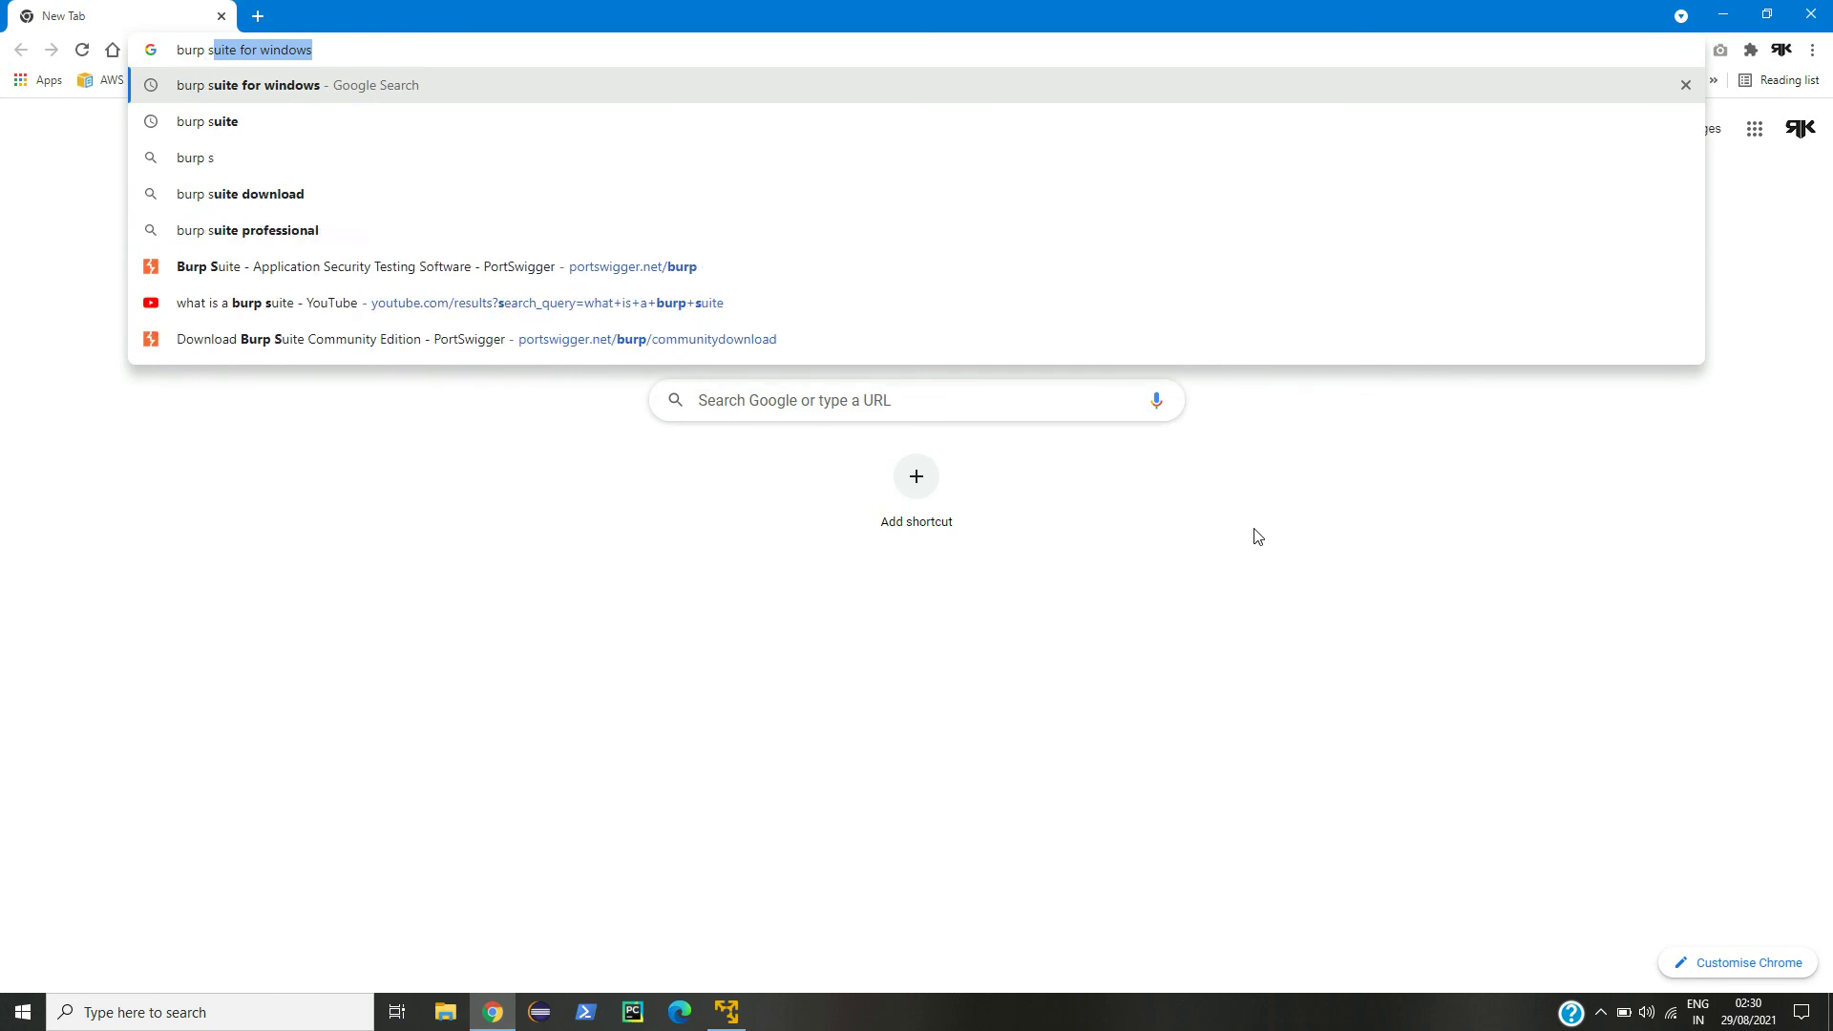
{"action": "key", "text": "Return"}
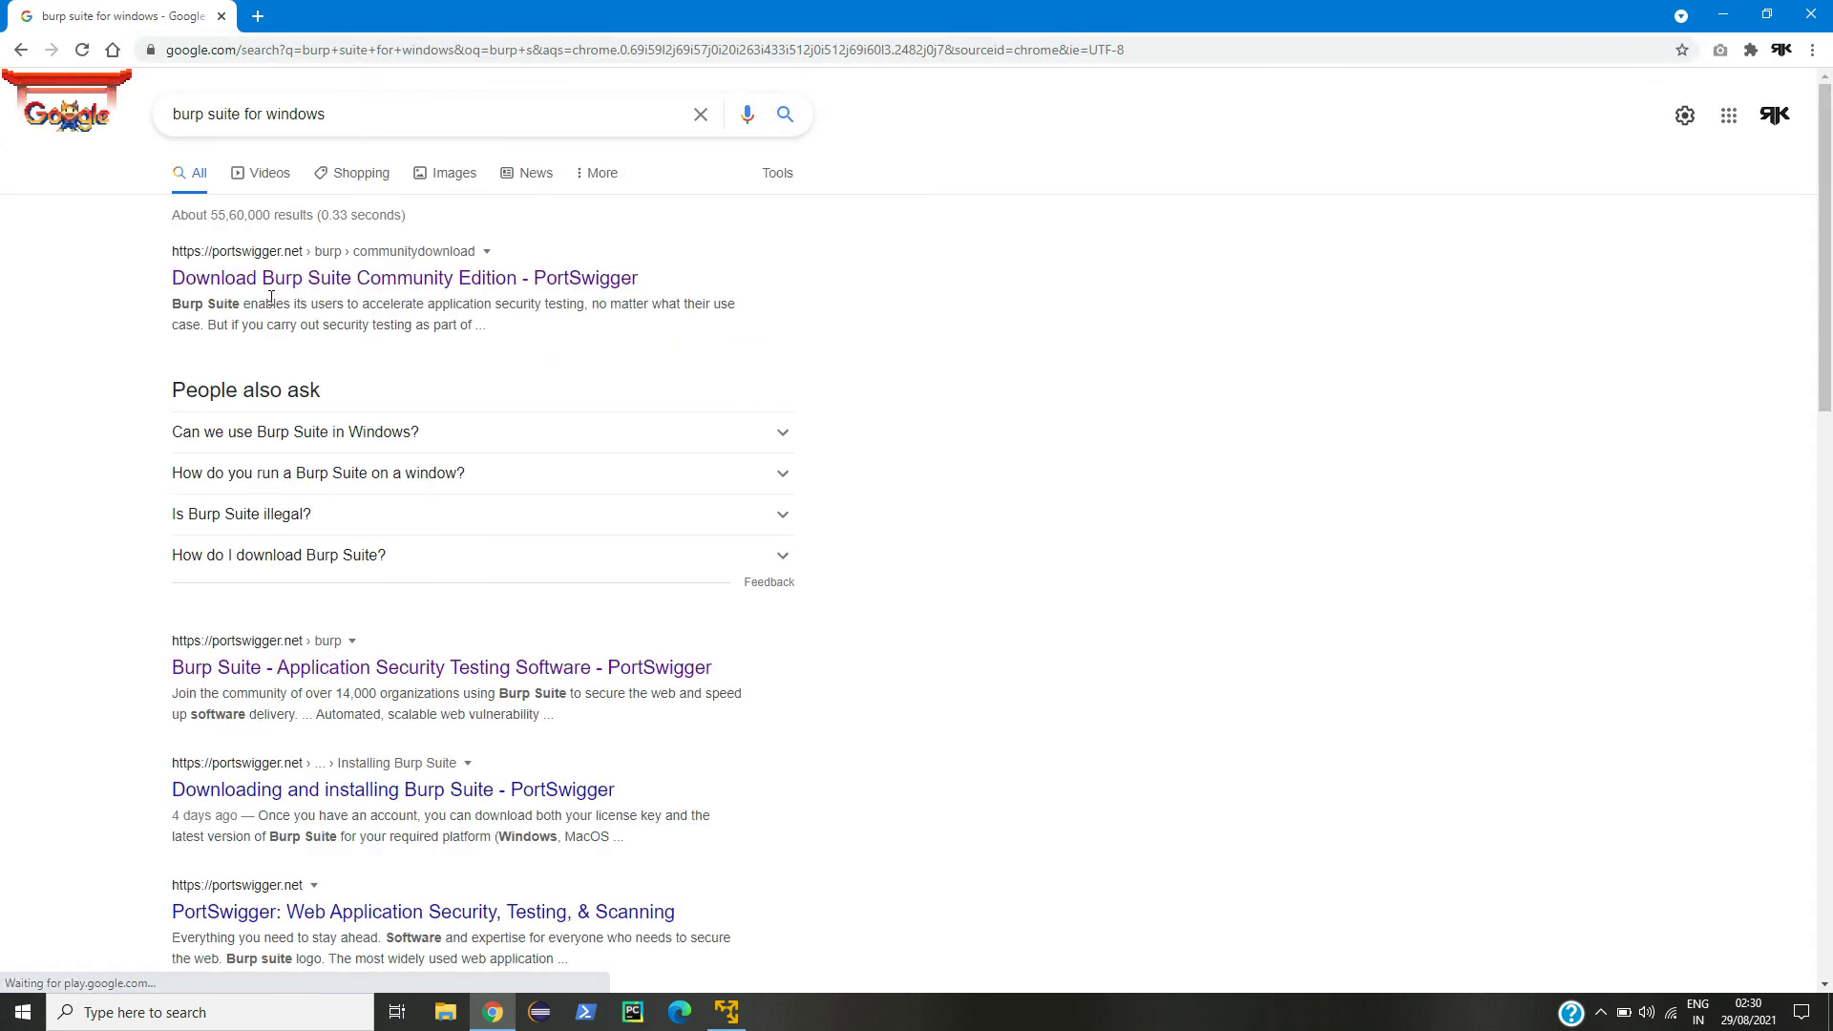
{"action": "left_click", "coordinate": [265, 286]}
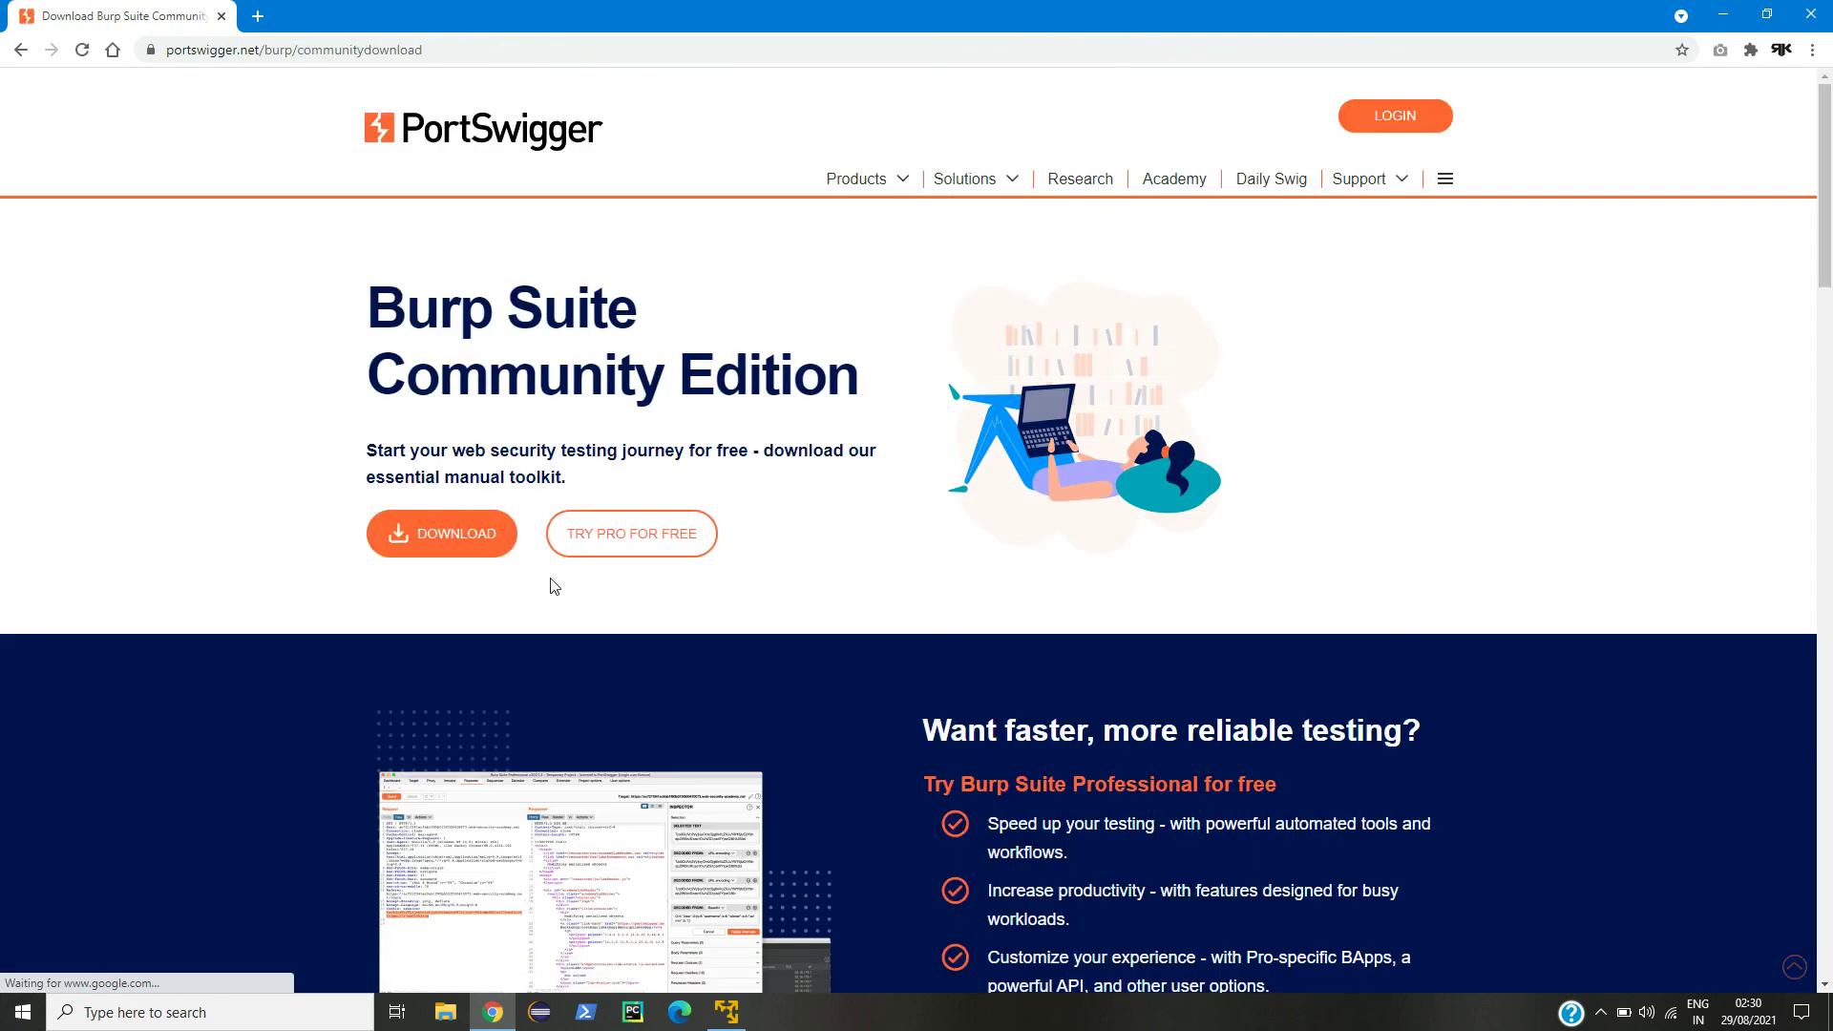
Step: Download Burp Suite Community Edition 2021.8.2 for Windows (64-bit) from the releases page
{"action": "left_click", "coordinate": [421, 532]}
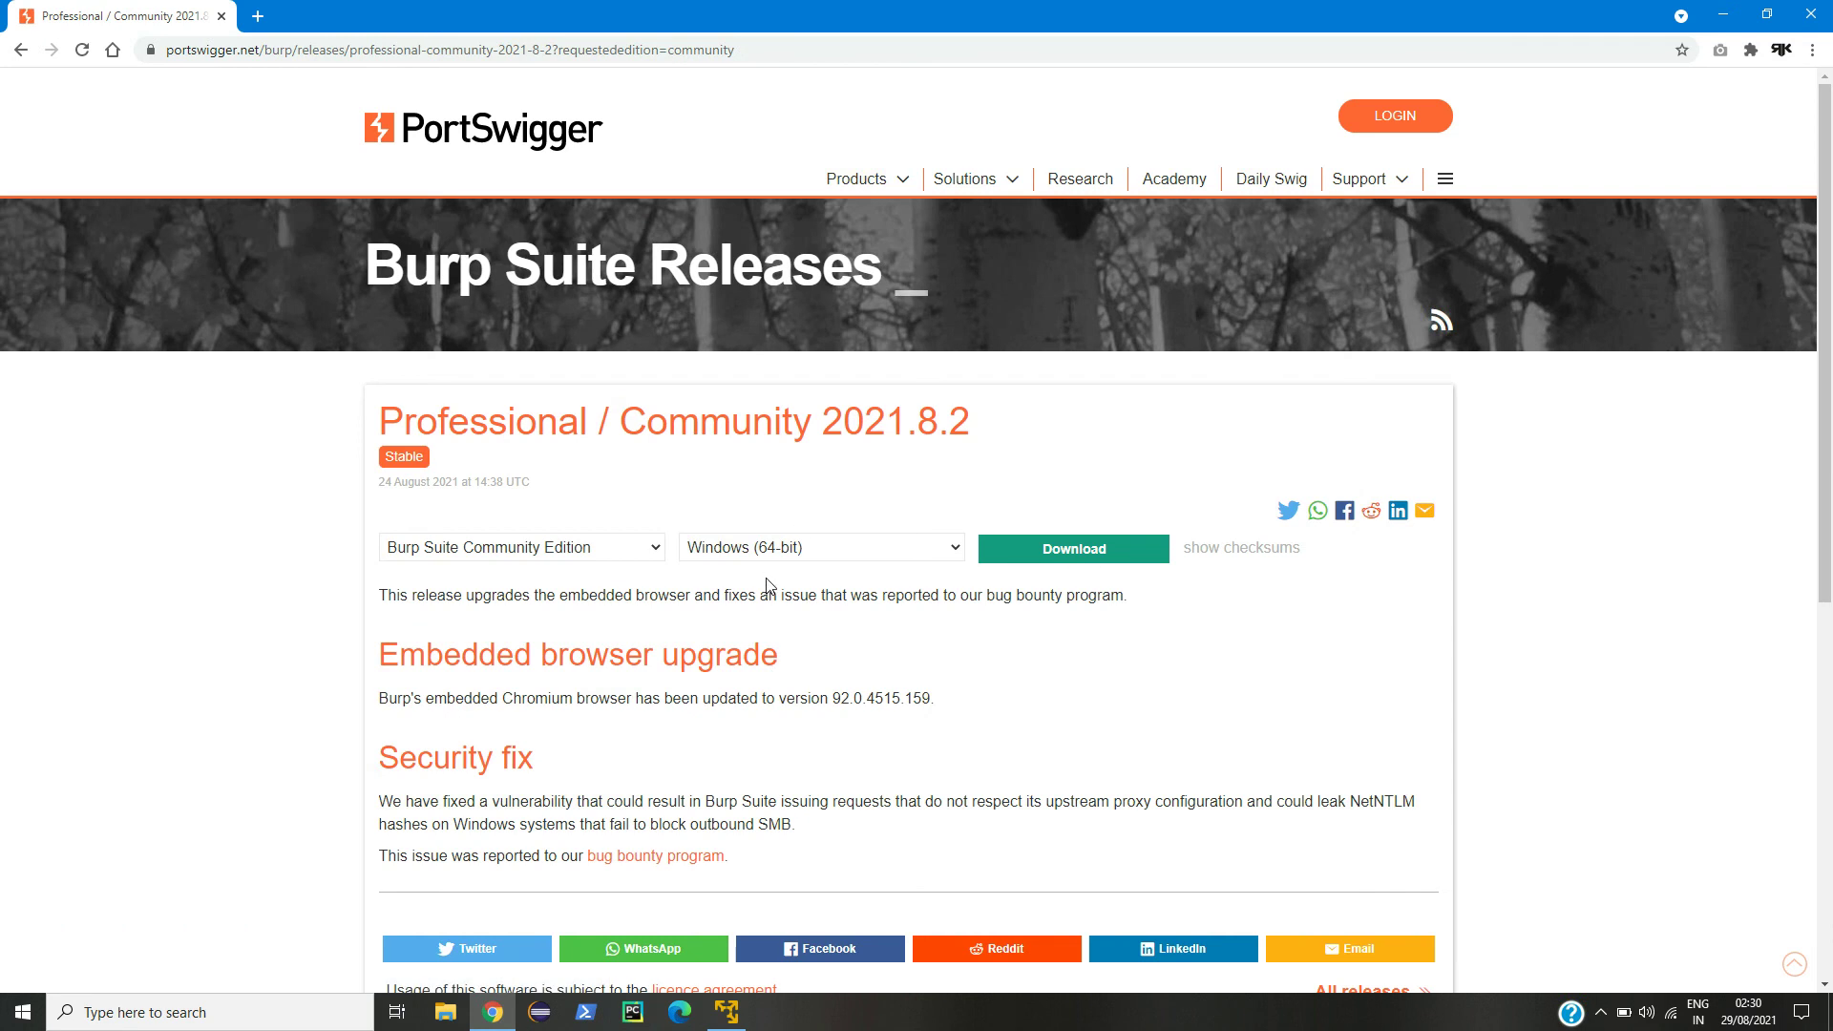
{"action": "left_click", "coordinate": [812, 554]}
{"action": "left_click", "coordinate": [833, 497]}
{"action": "left_click", "coordinate": [822, 547]}
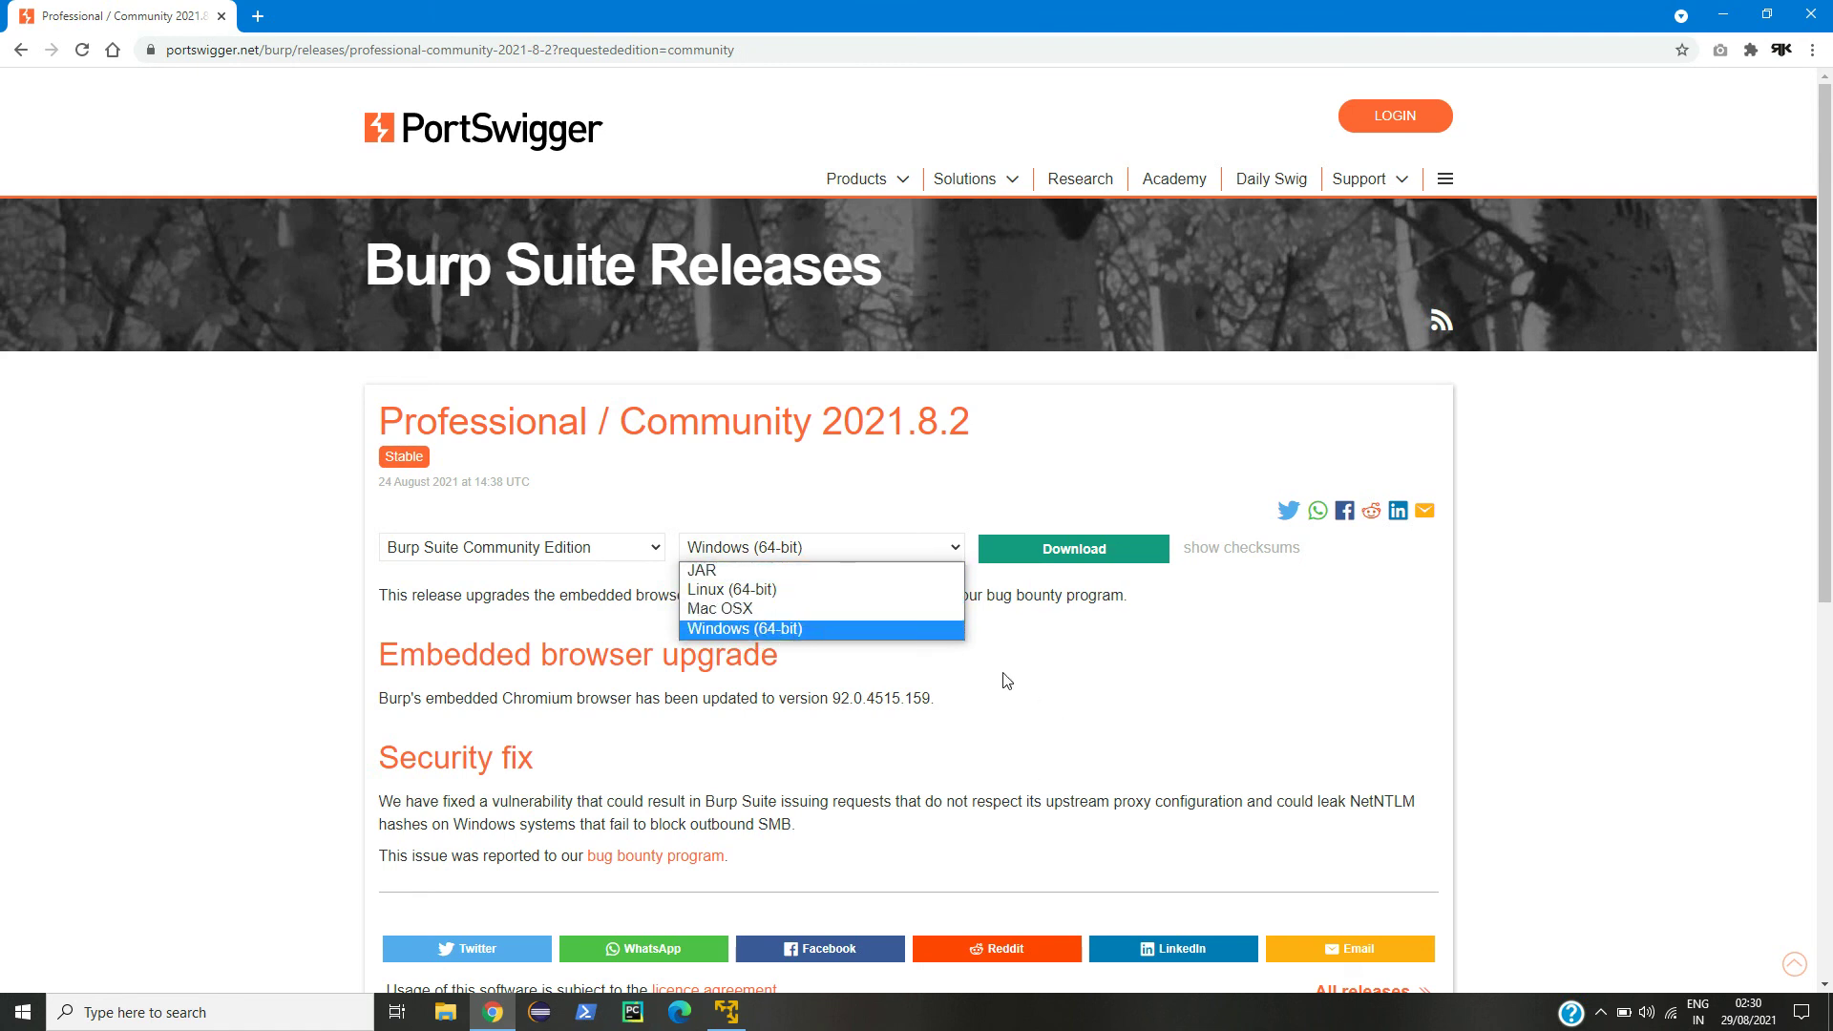
{"action": "left_click", "coordinate": [735, 630]}
{"action": "left_click", "coordinate": [1072, 556]}
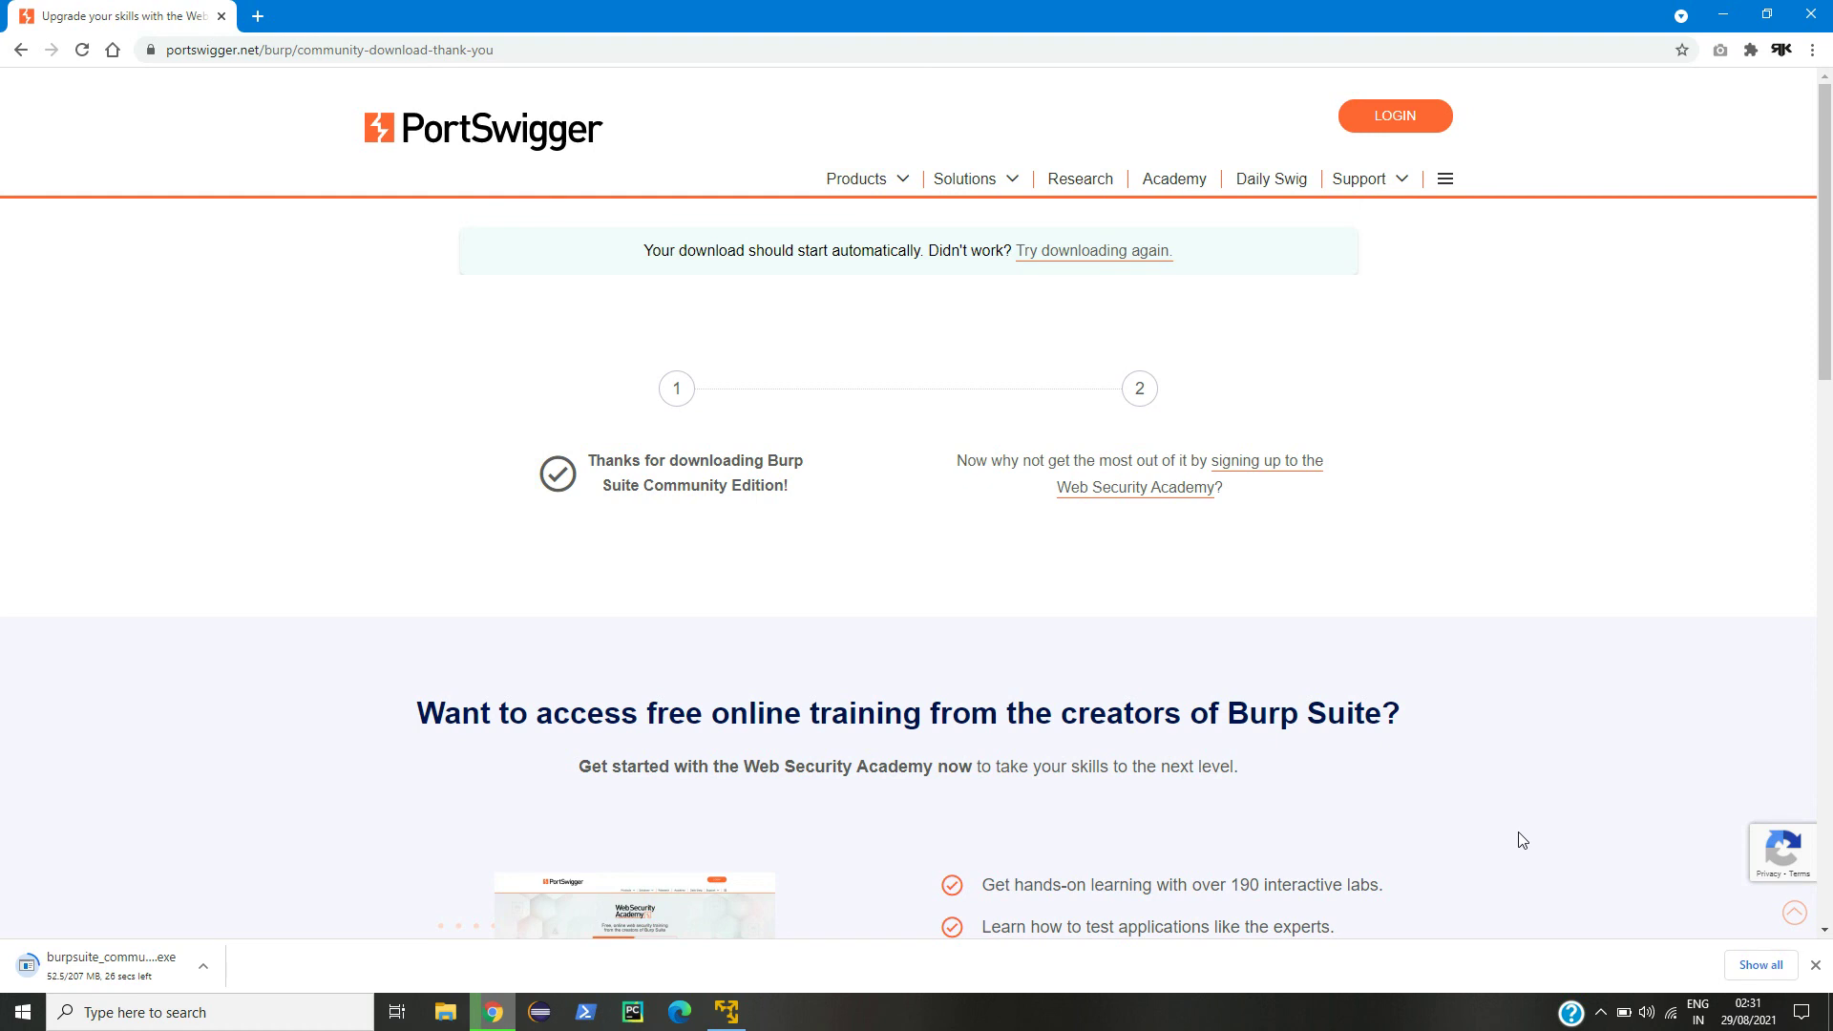
Step: Cancel the duplicate installer download burpsuite_community_windows-x64_v2021_8_2 (1).exe in Chrome's full download list
{"action": "left_click", "coordinate": [1760, 964]}
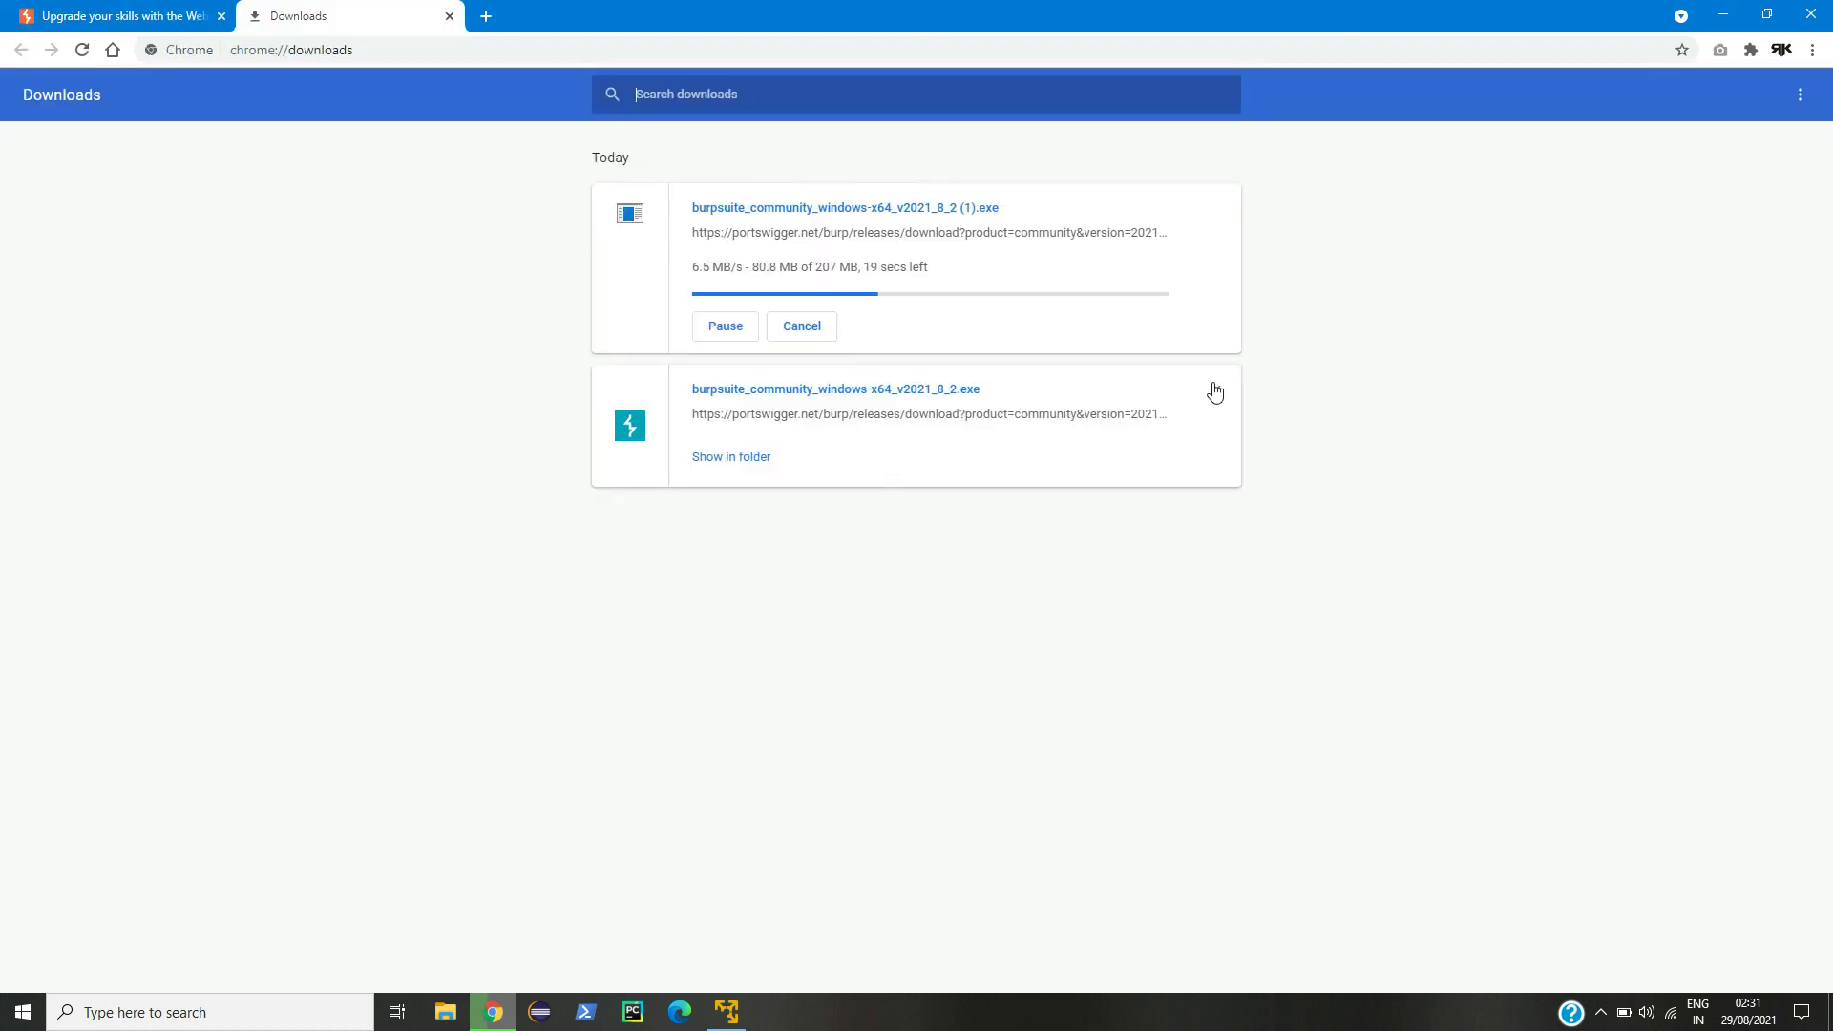
{"action": "left_click", "coordinate": [735, 334]}
{"action": "left_click", "coordinate": [802, 327]}
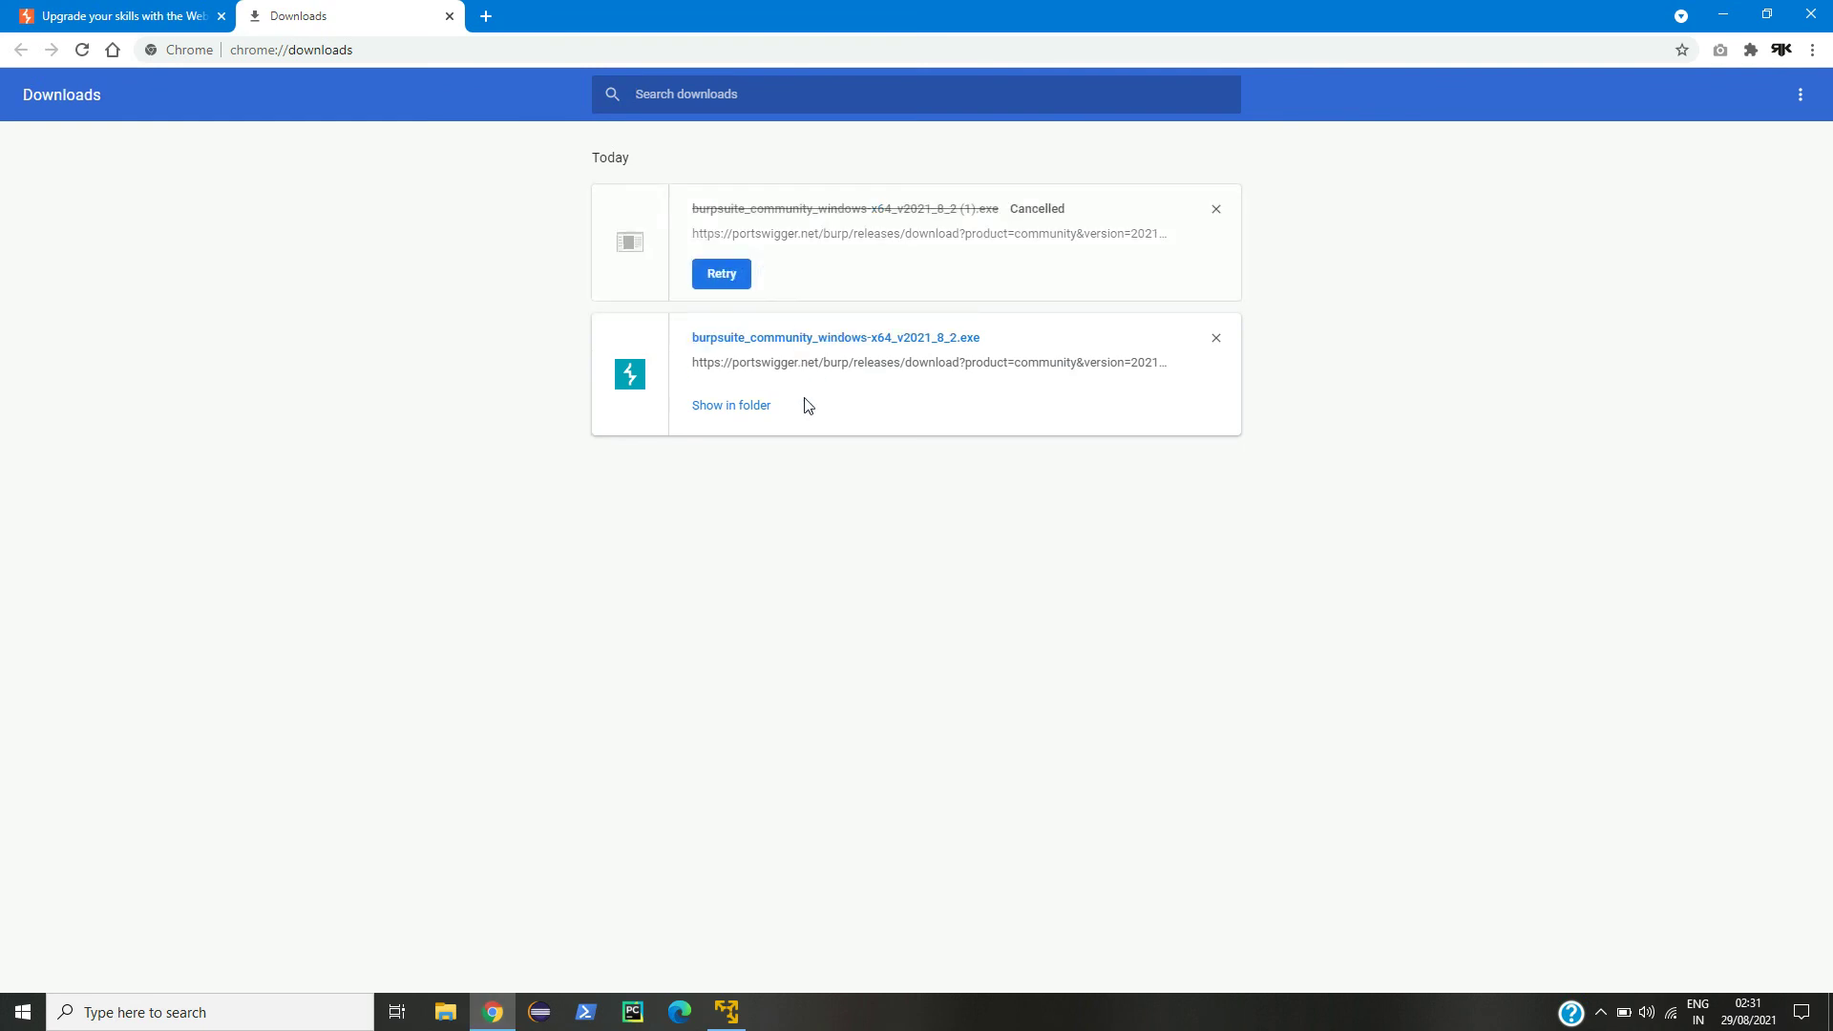
Step: Run the downloaded installer and install Burp Suite Community Edition 2021.8.2 in the default directory without a Start Menu folder, with Chrome minimized
{"action": "left_click", "coordinate": [765, 339]}
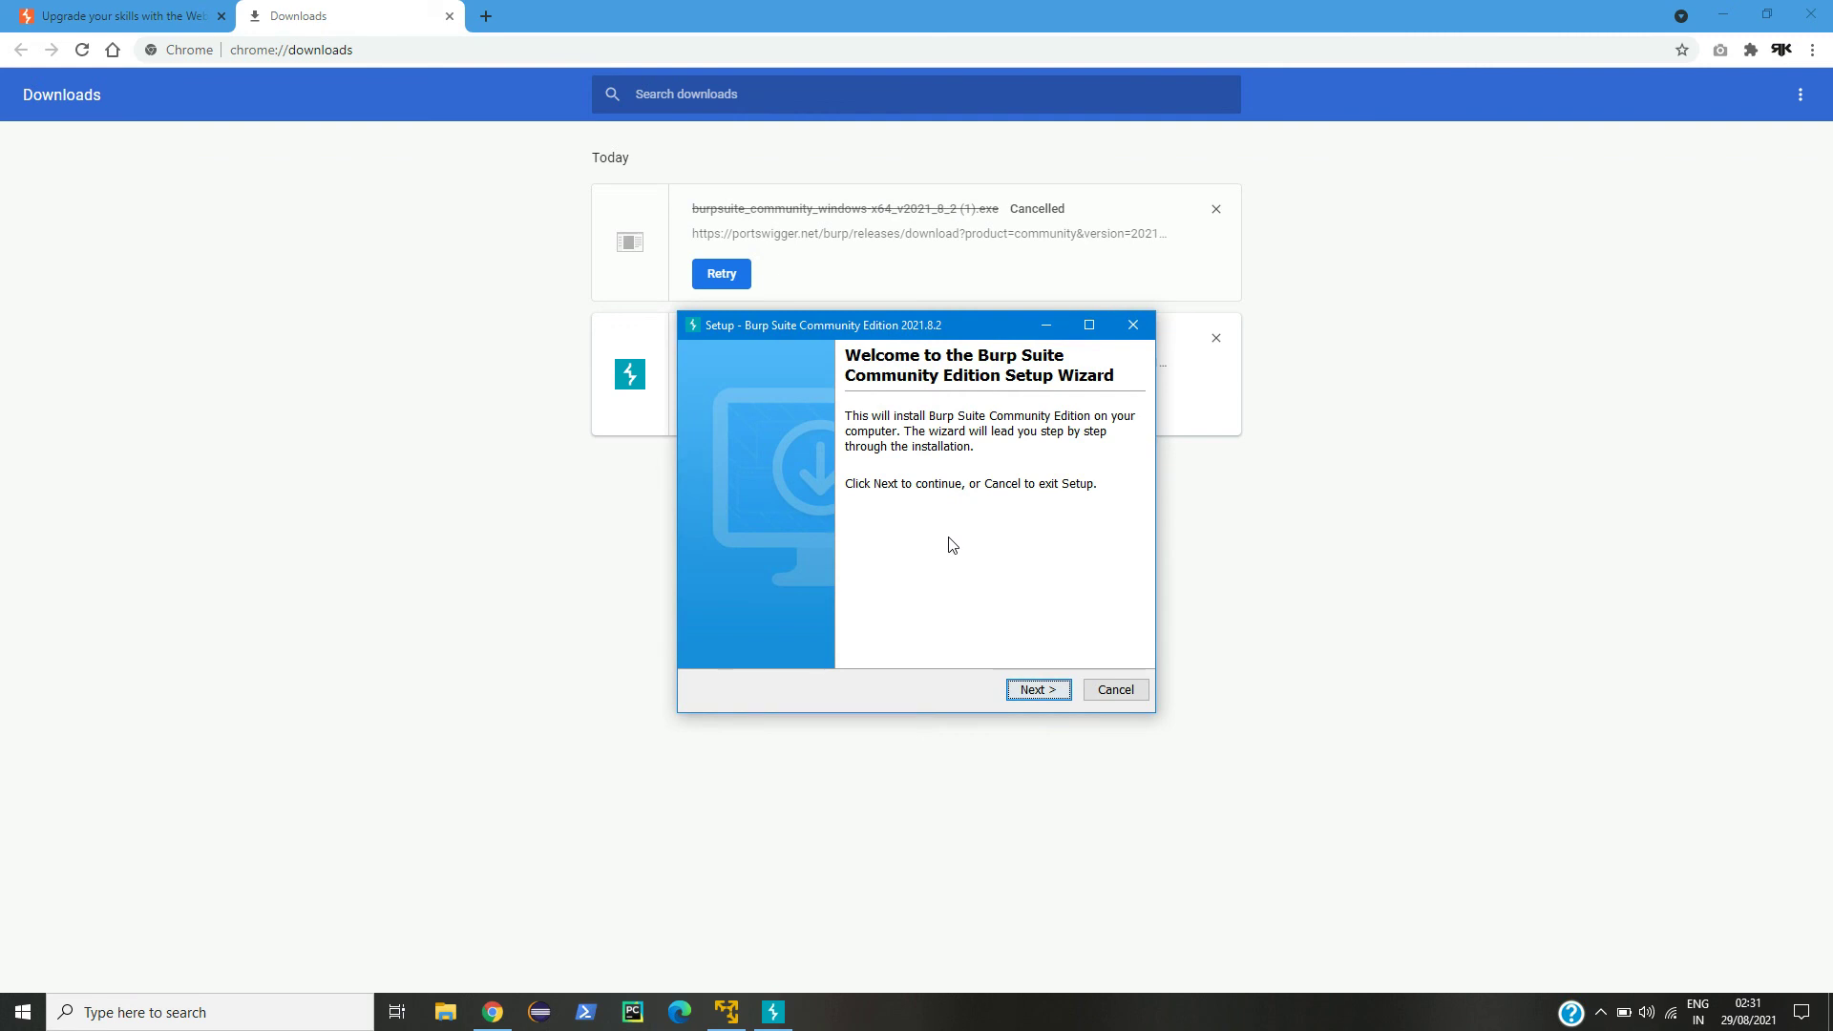
{"action": "left_click", "coordinate": [1037, 697]}
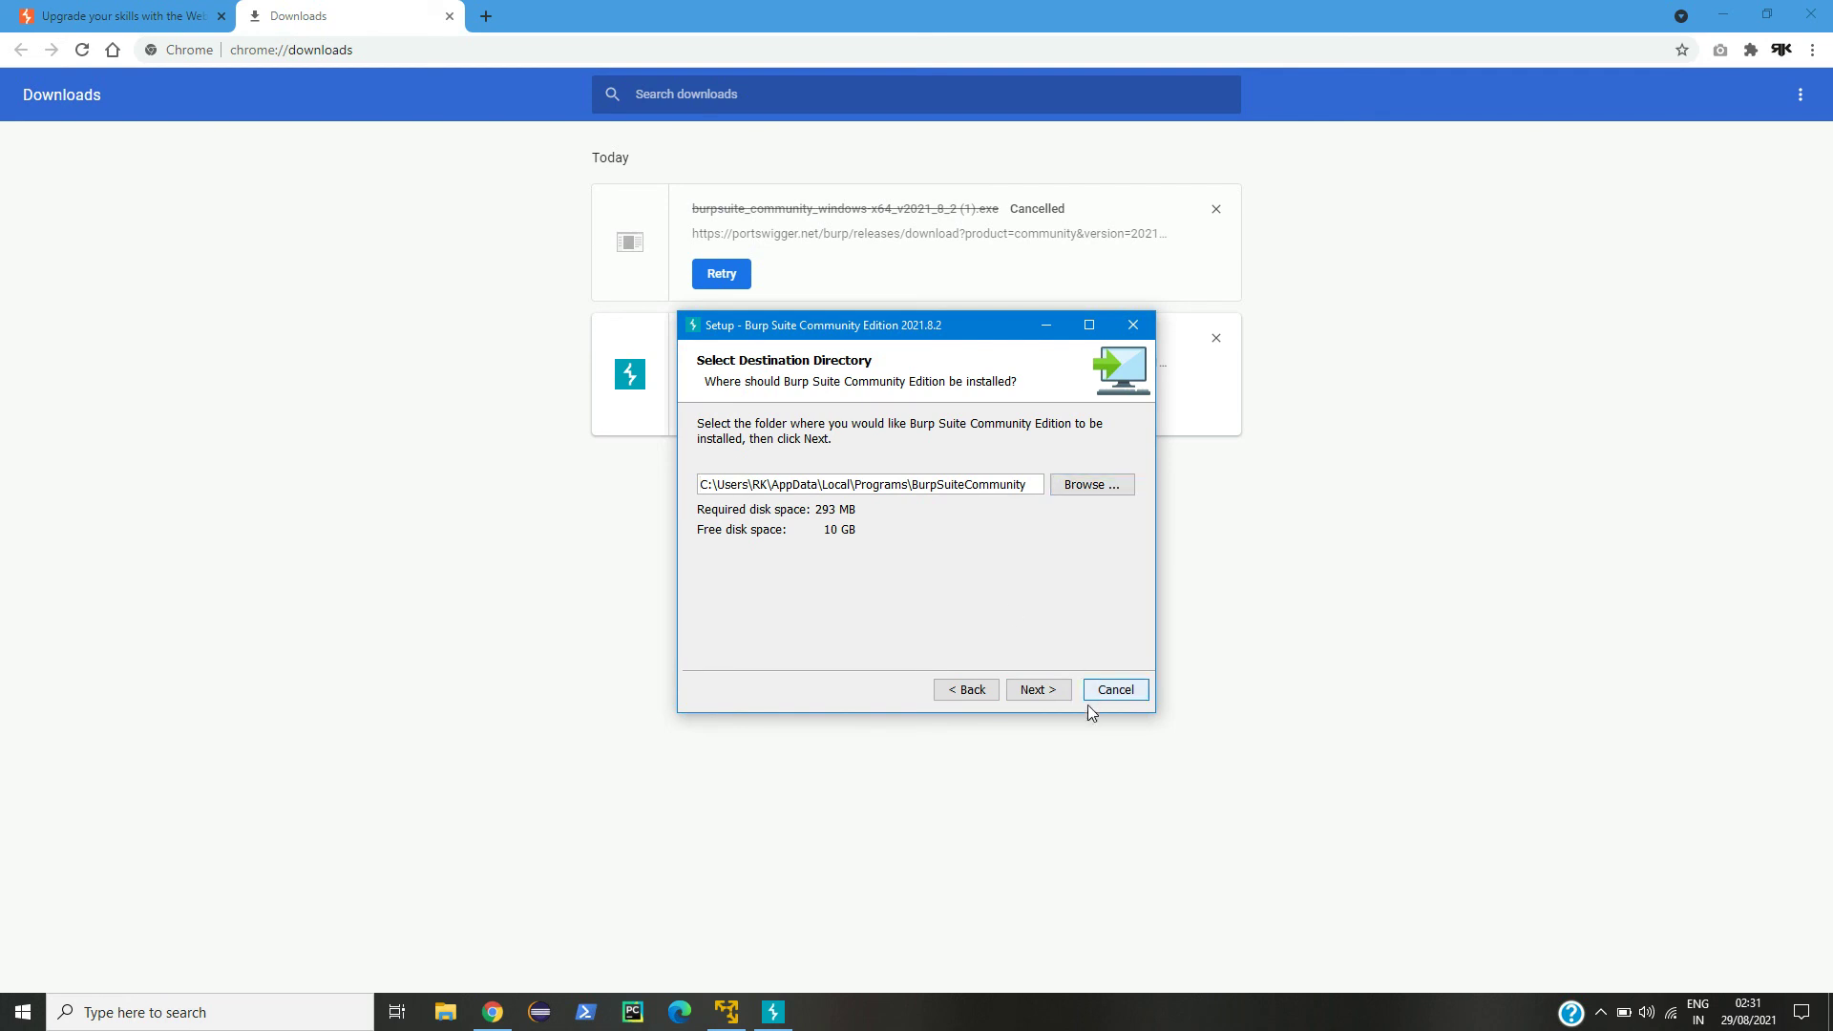
{"action": "left_click", "coordinate": [1050, 691]}
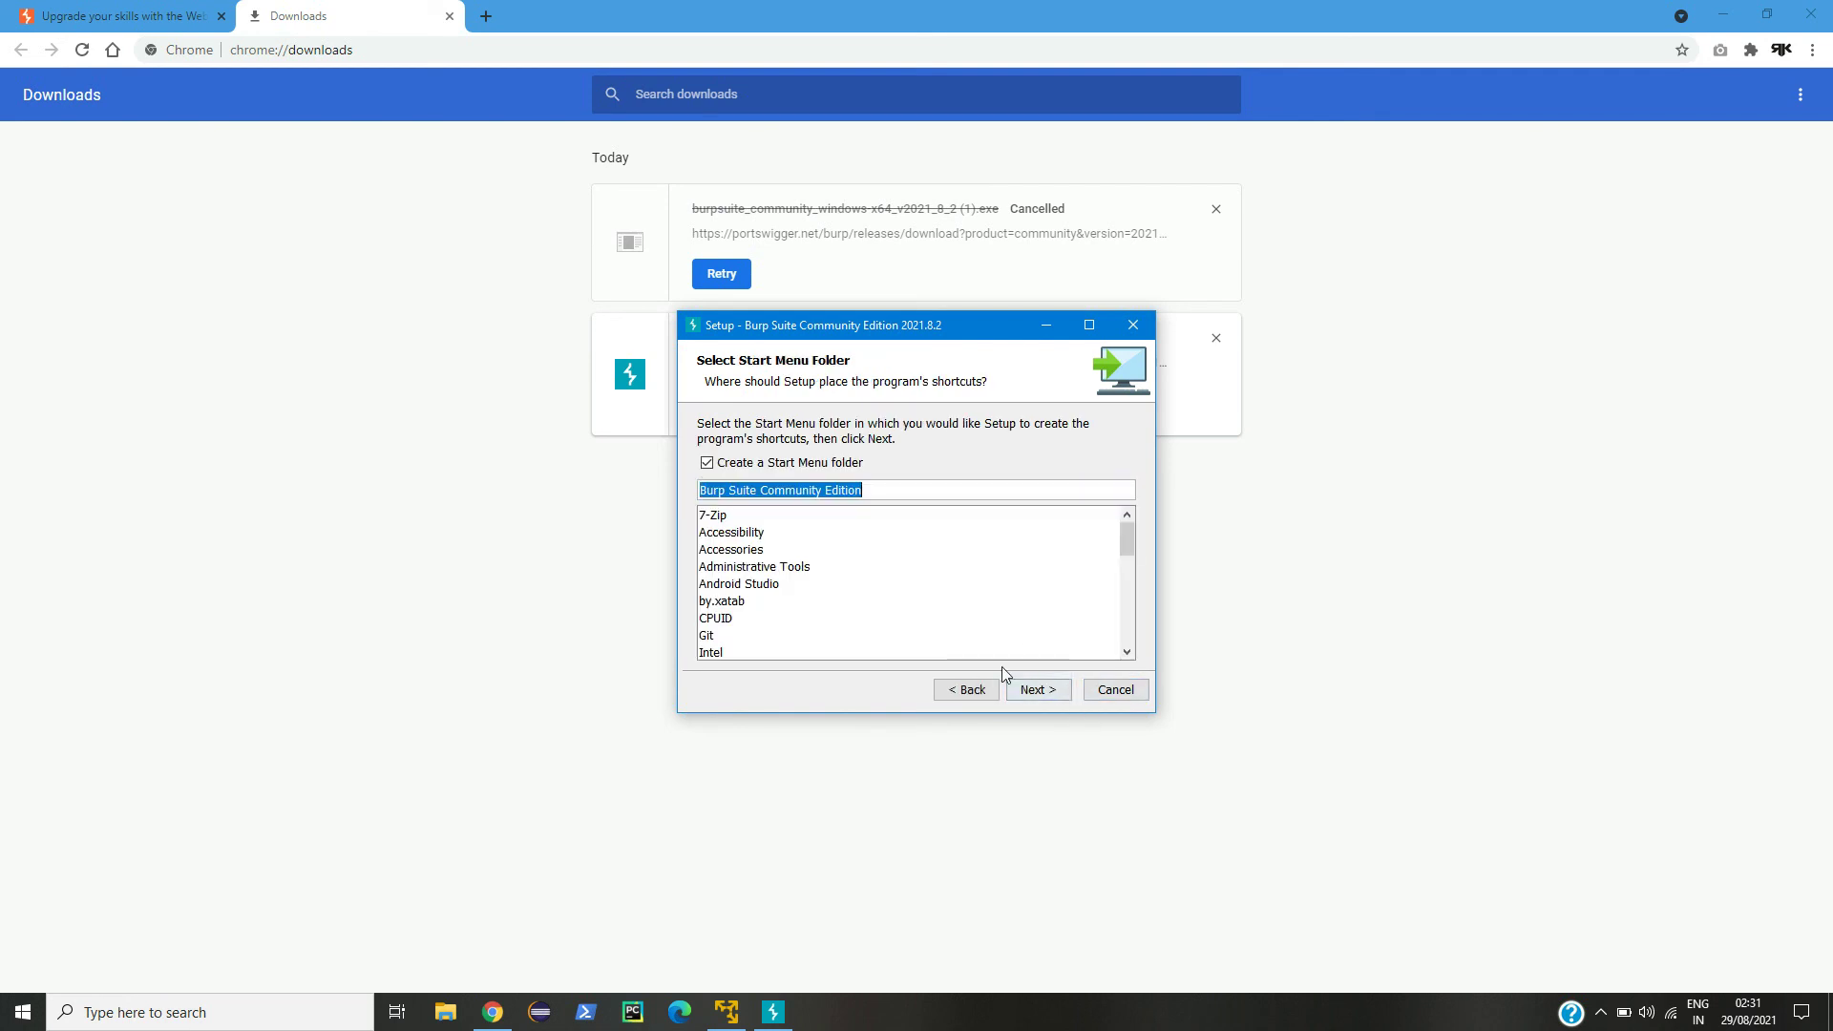
{"action": "left_click", "coordinate": [777, 468]}
{"action": "left_click", "coordinate": [1055, 696]}
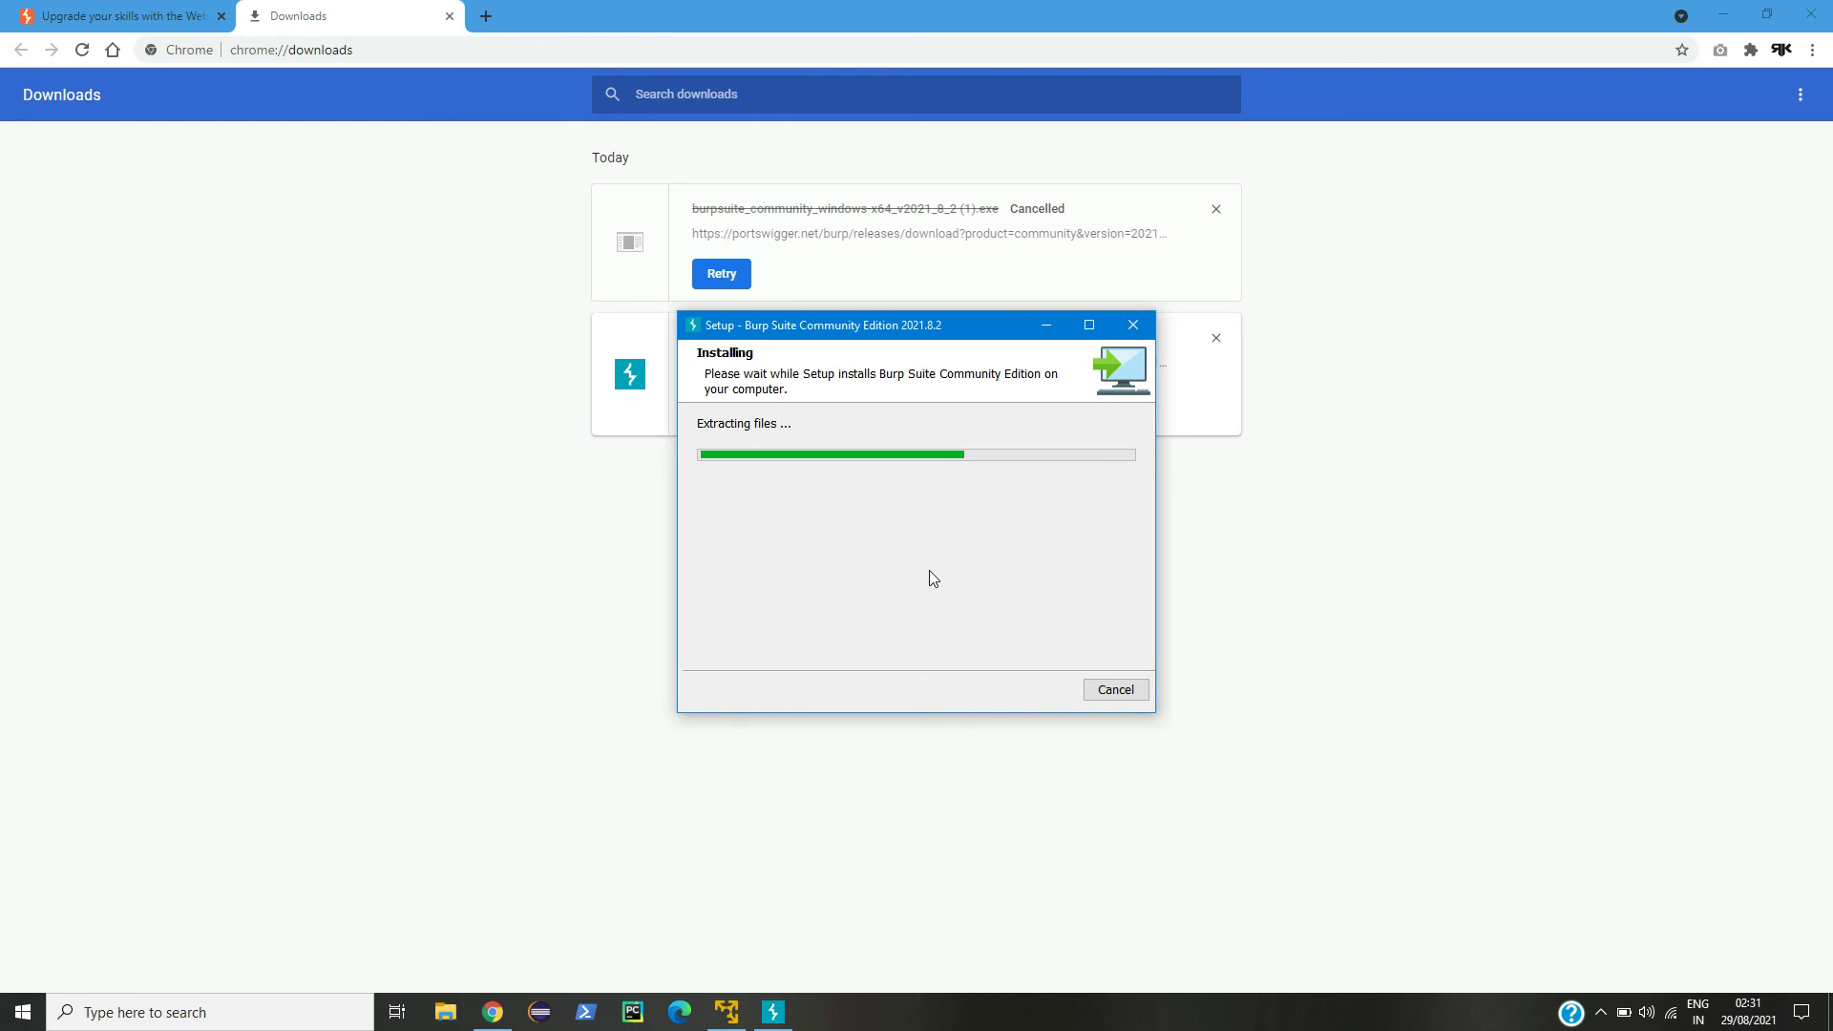
{"action": "left_click", "coordinate": [1723, 15]}
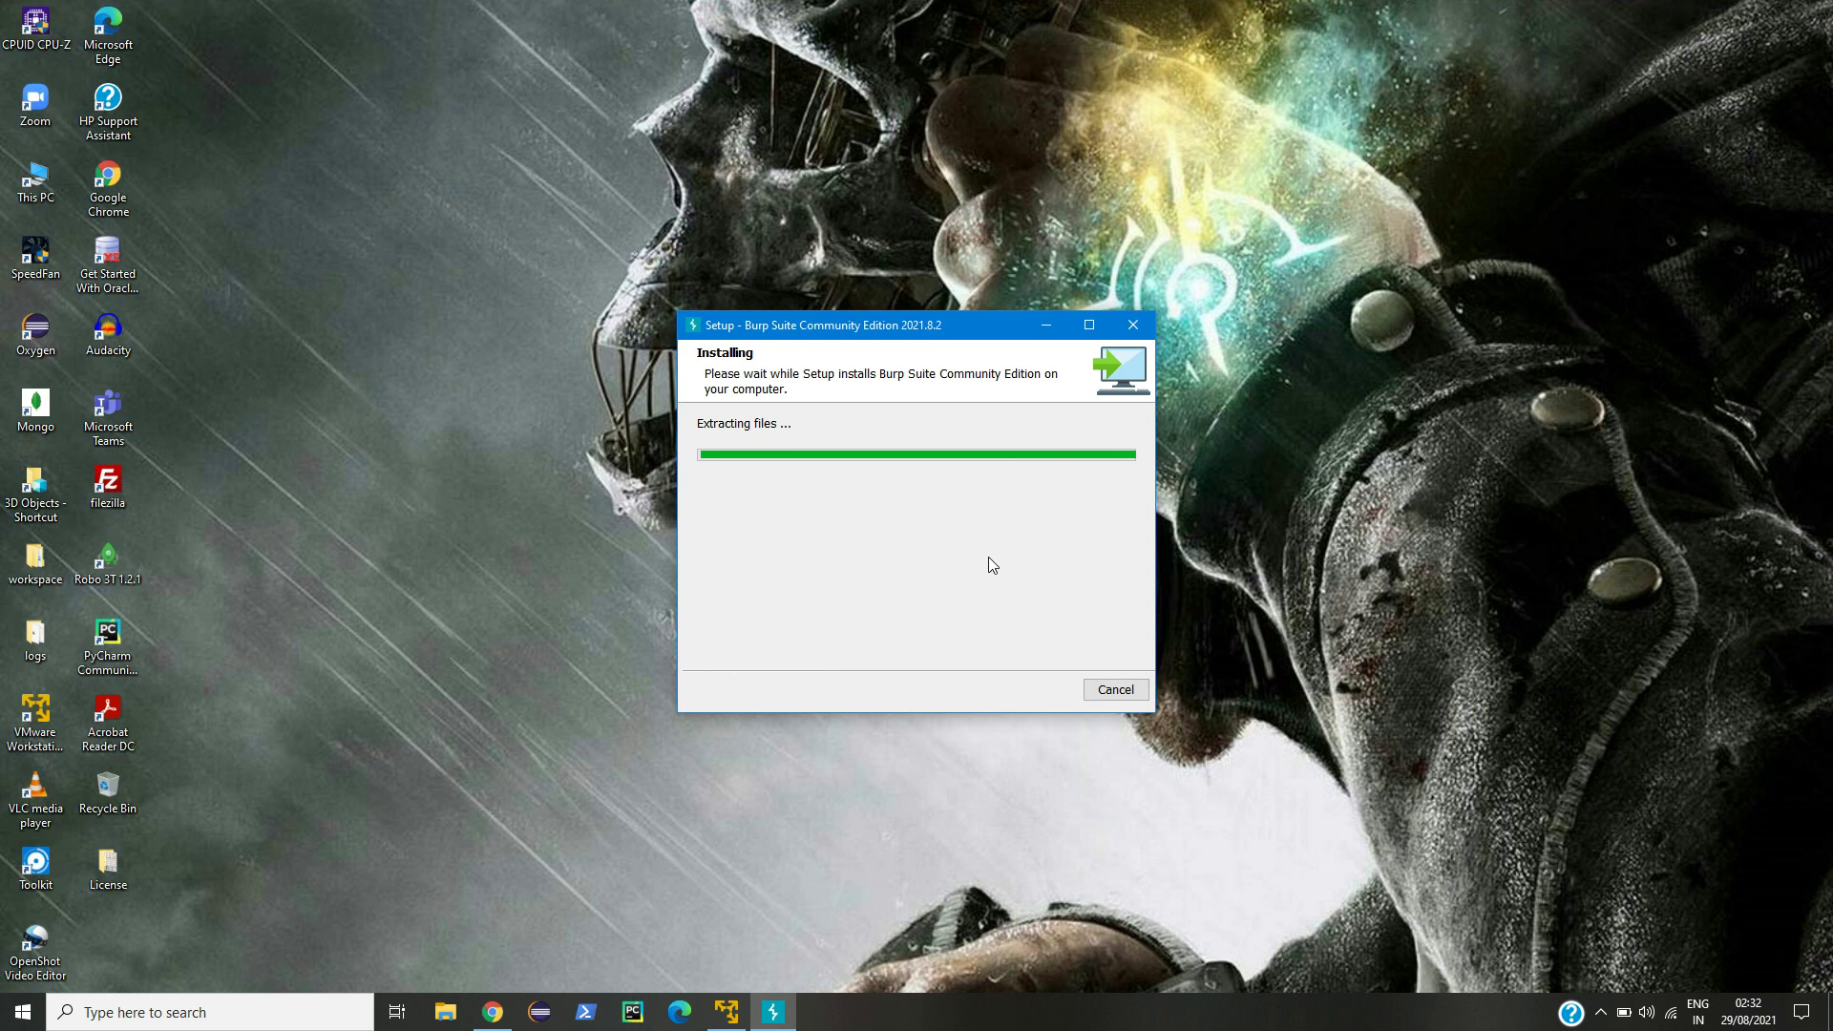
{"action": "left_click", "coordinate": [1109, 689]}
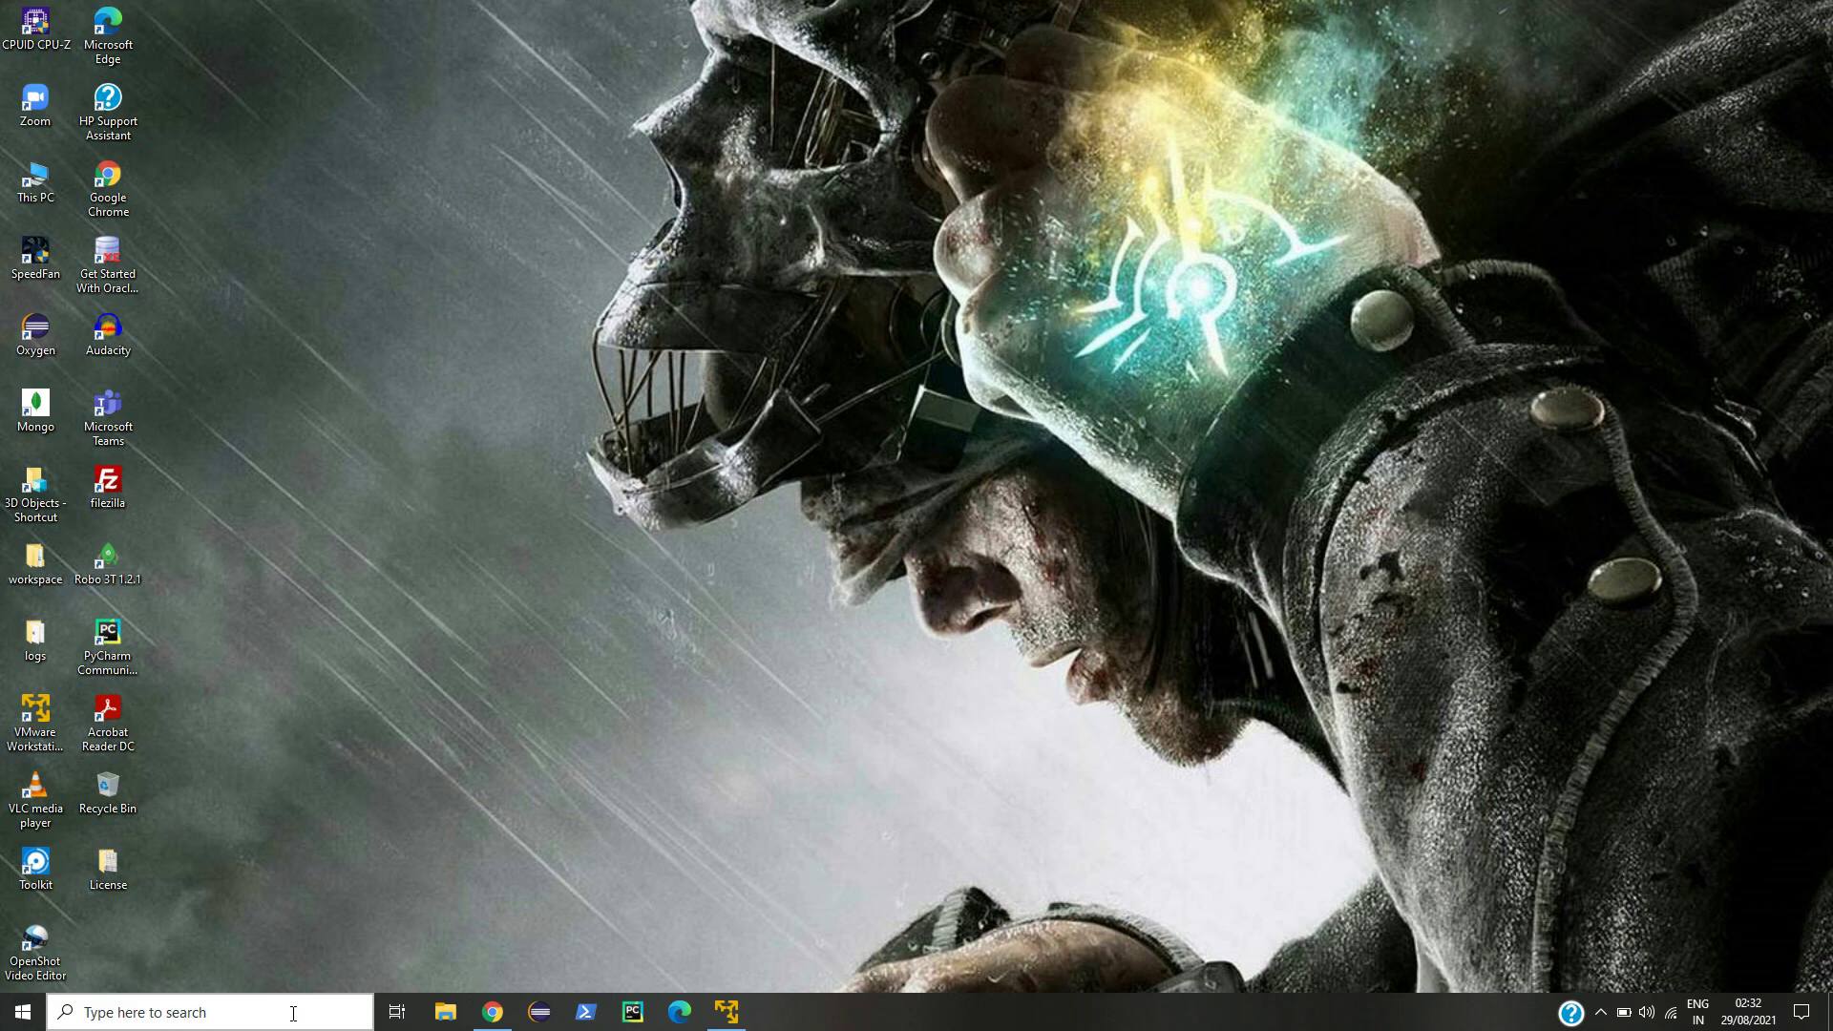
Step: Search Windows for "burp" and open the best match
{"action": "left_click", "coordinate": [293, 1013]}
{"action": "type", "text": "burp"}
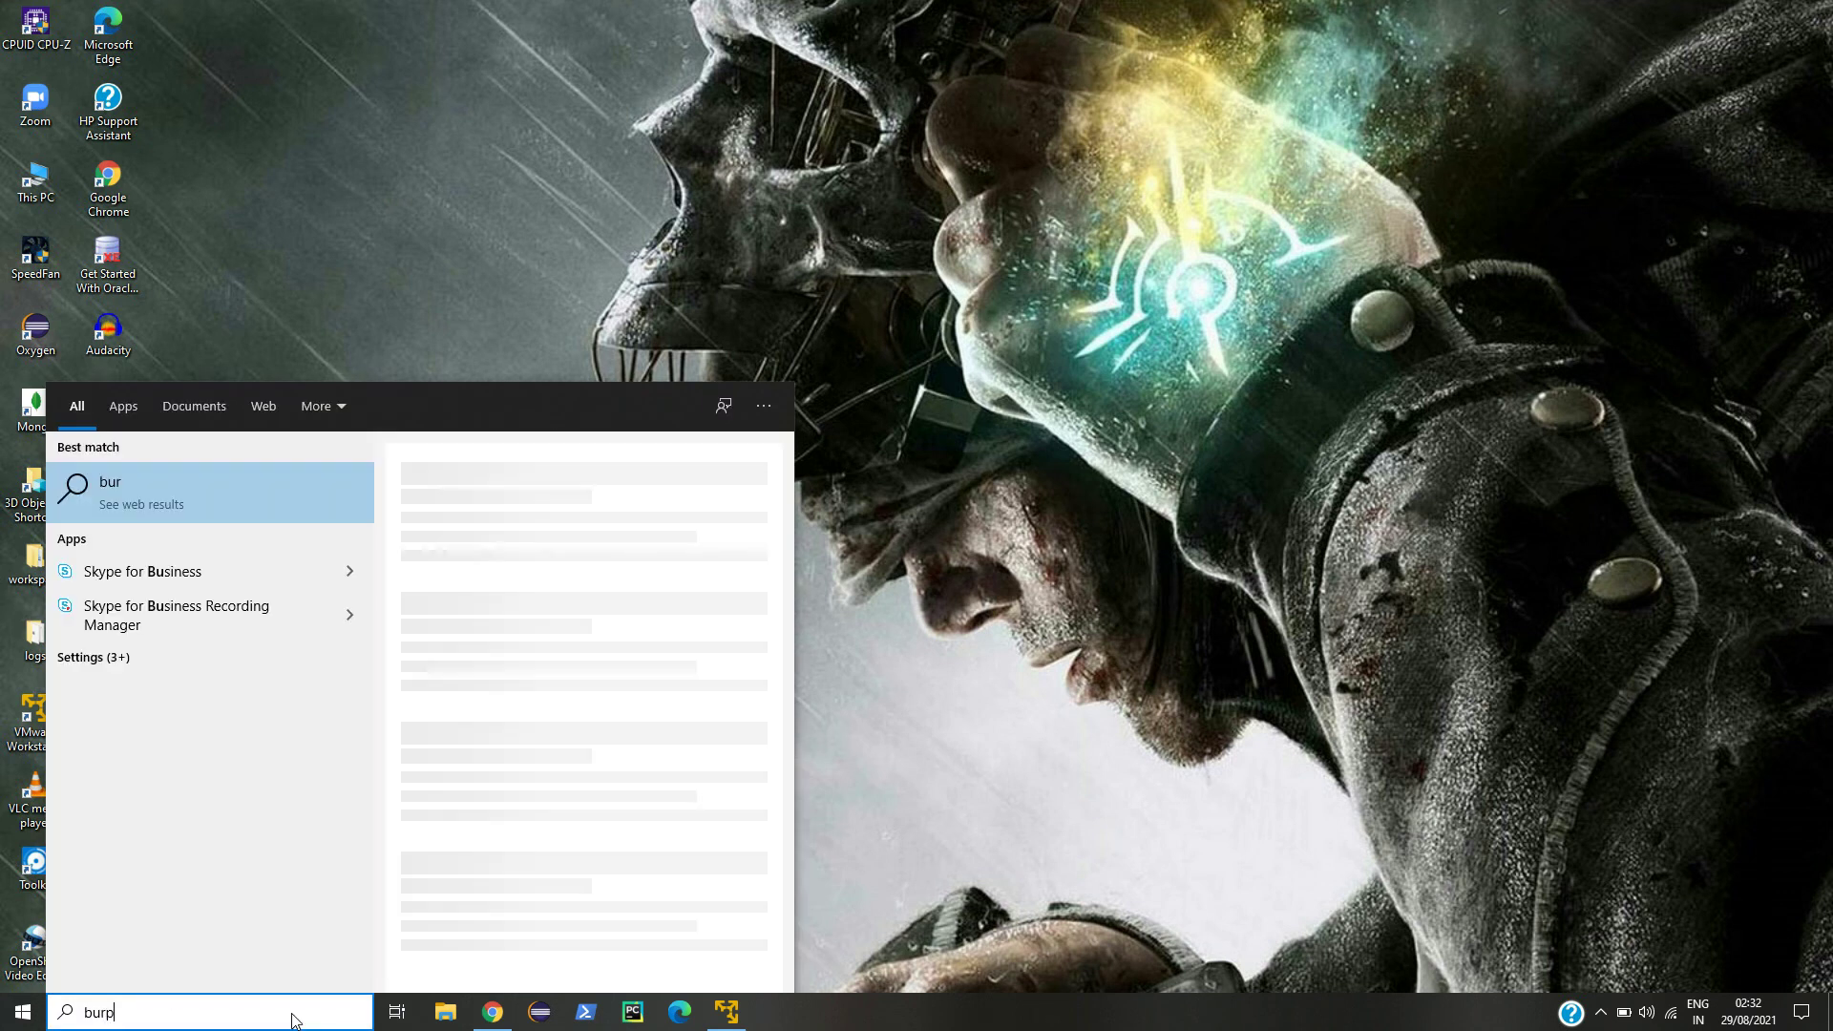
{"action": "key", "text": "Return"}
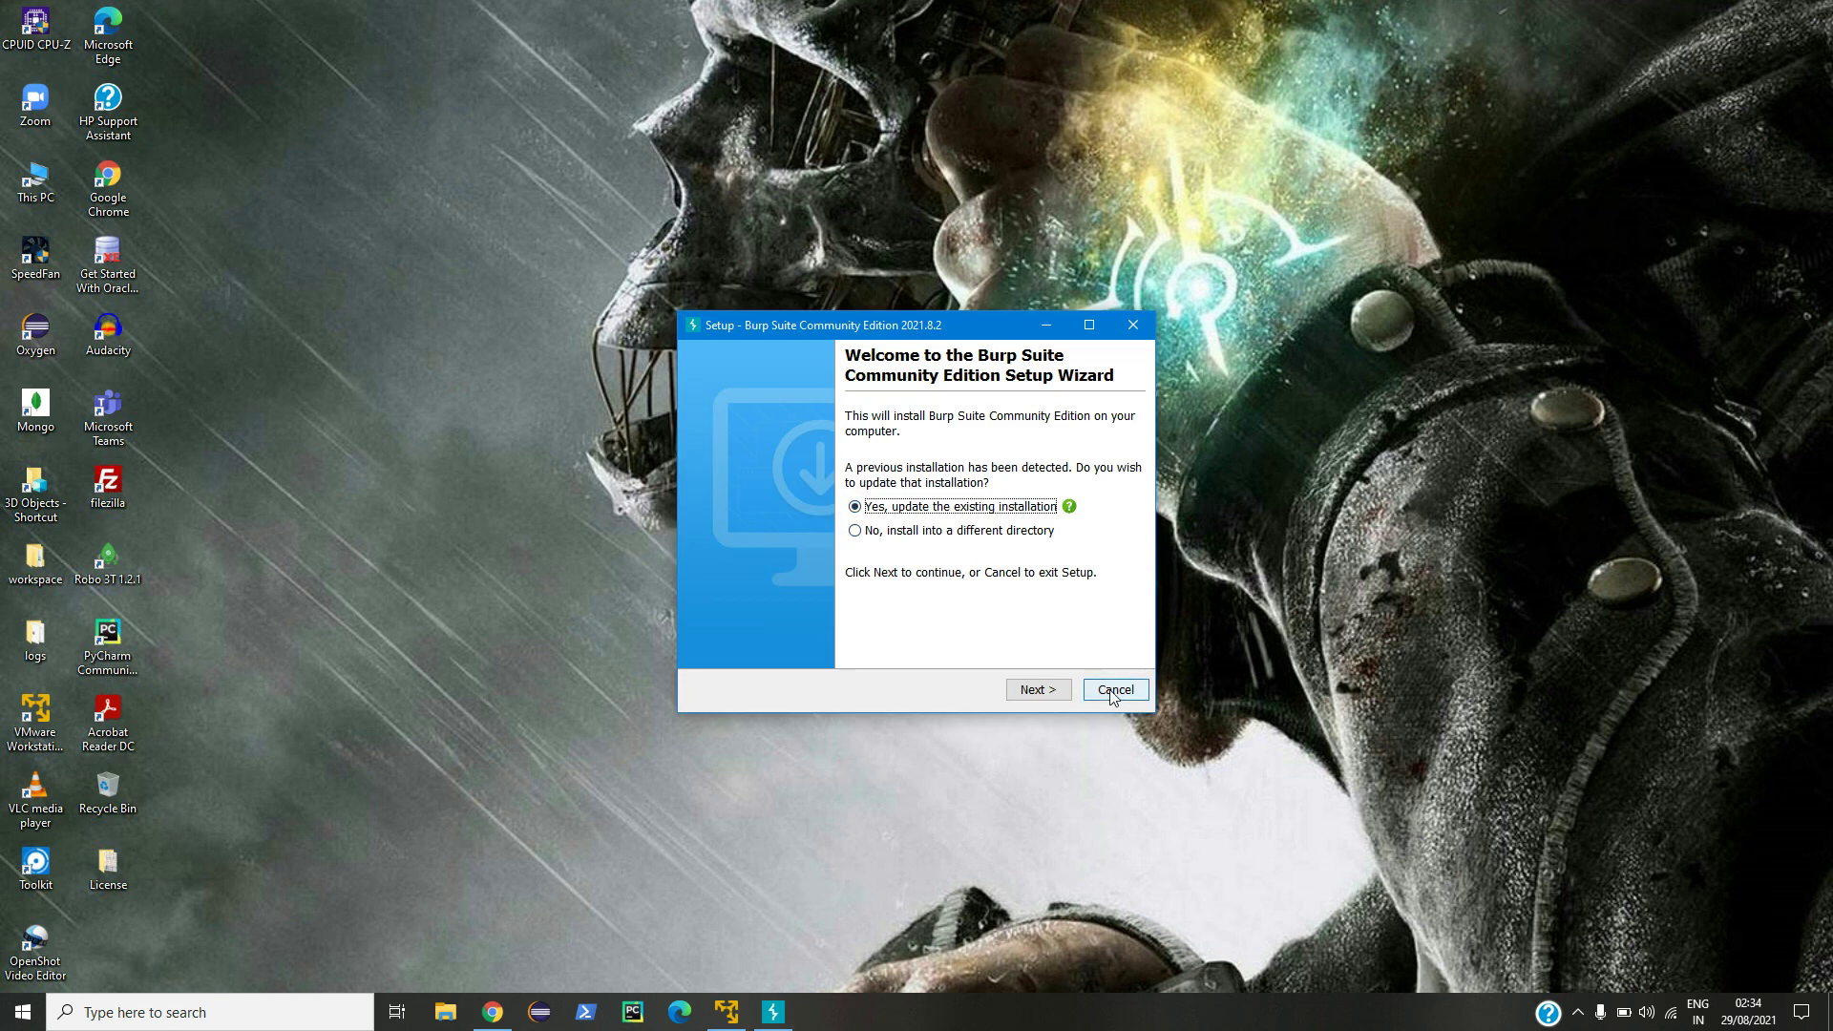
Step: Exit the Burp Suite Community Edition setup wizard without updating the existing installation
{"action": "left_click", "coordinate": [1113, 693]}
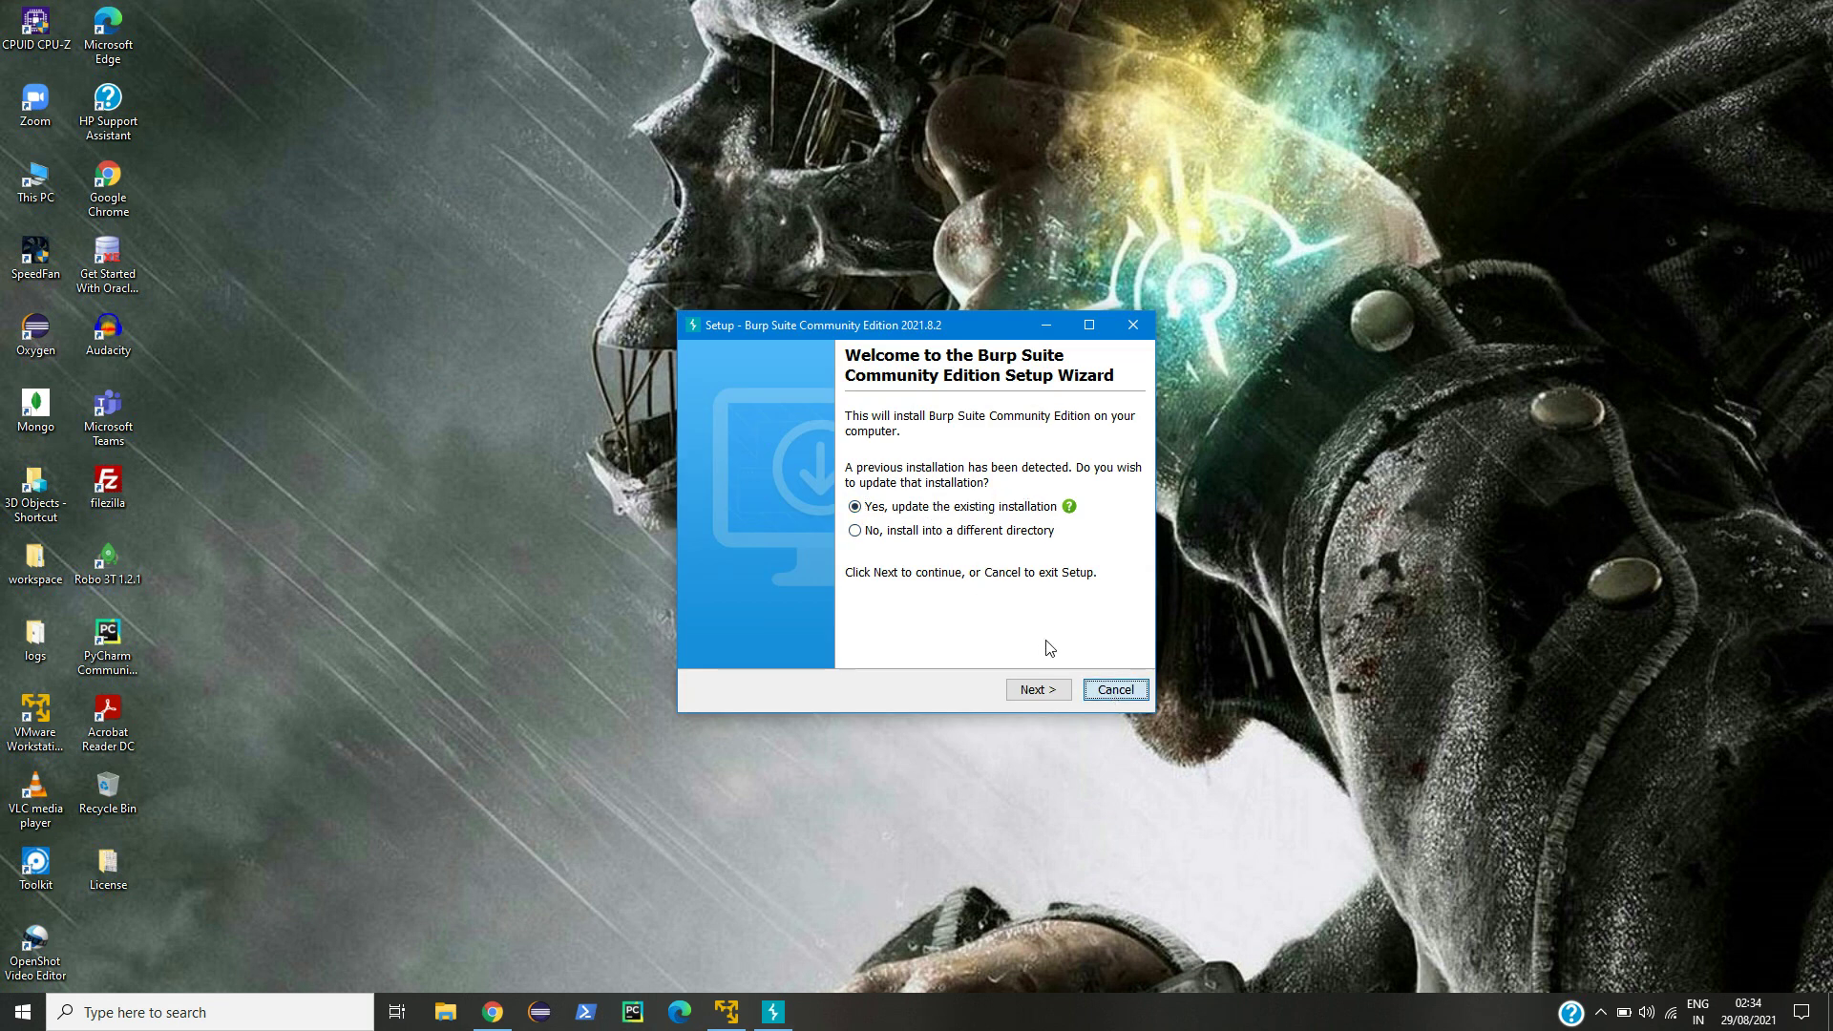
{"action": "left_click", "coordinate": [854, 602]}
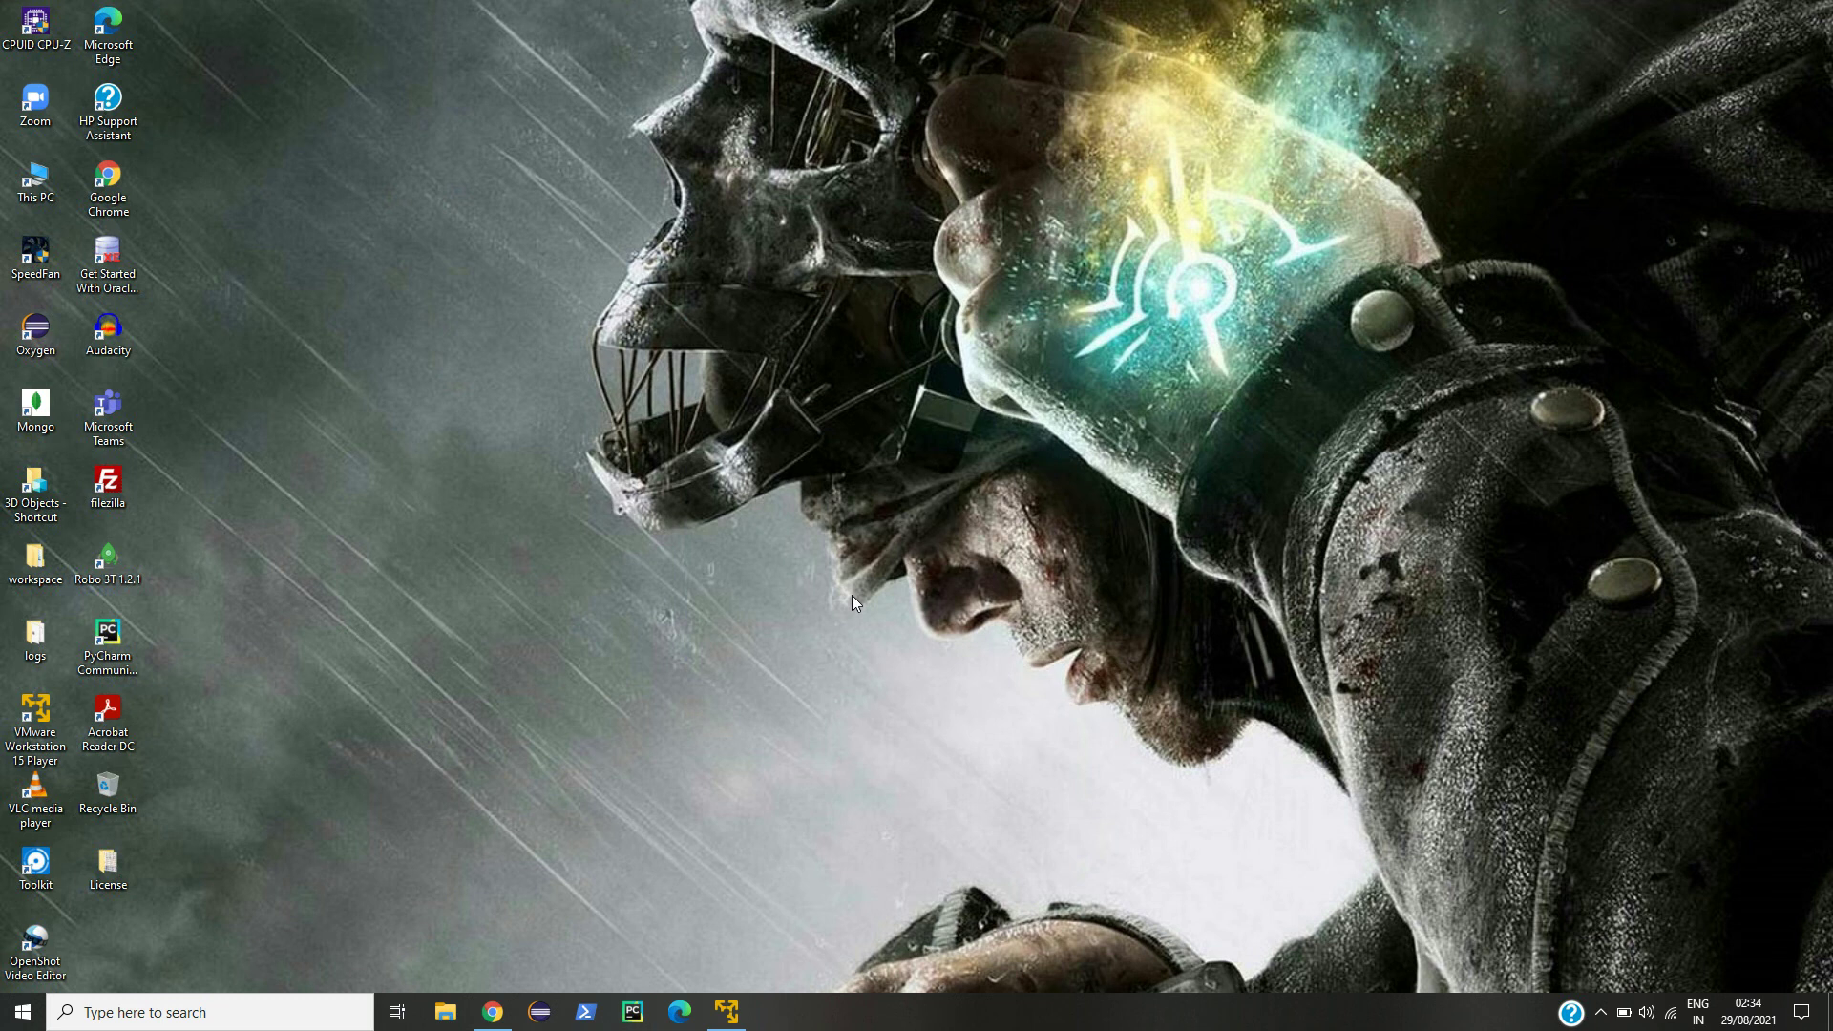